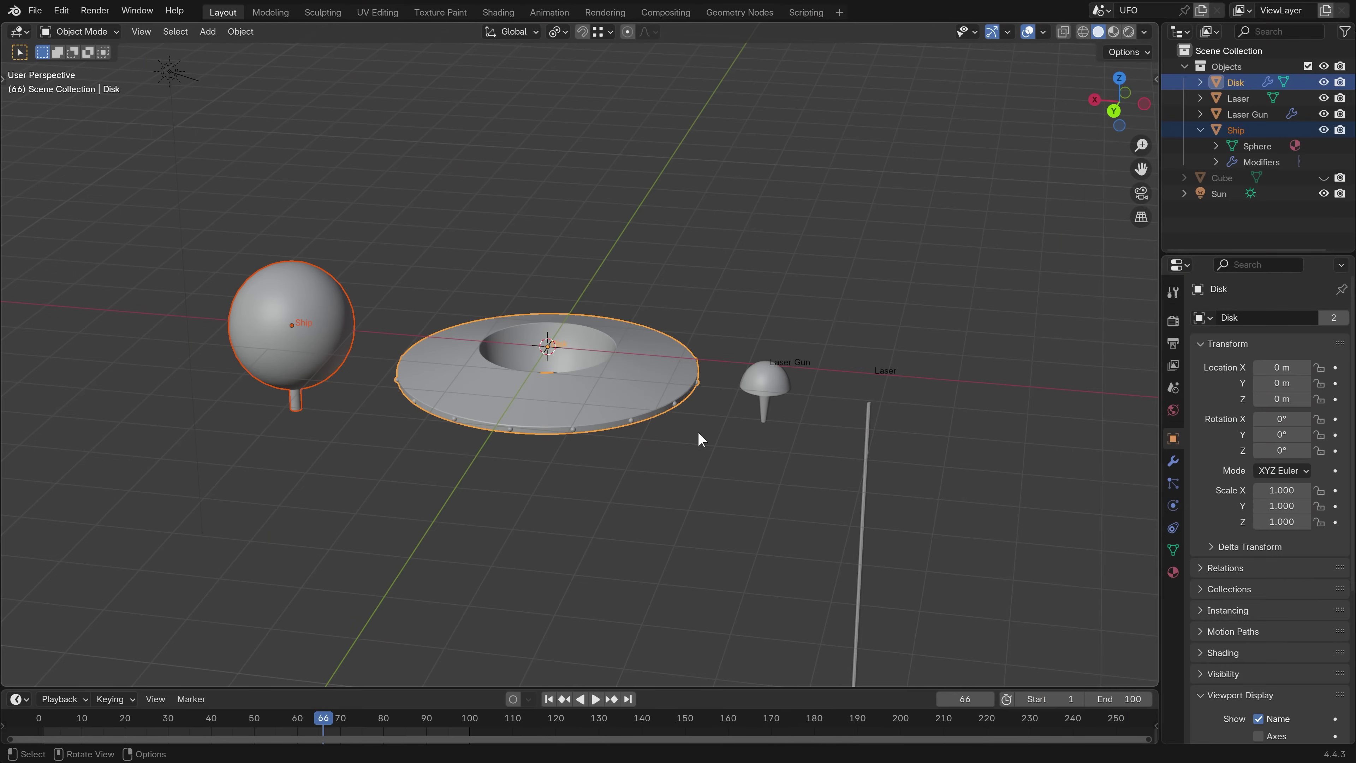
# Inspect the Ship, Disk, Laser Gun and Laser parts, trying a rotation that is cancelled.
pyautogui.moveTo(676, 438); pyautogui.dragTo(615, 443, button='middle')
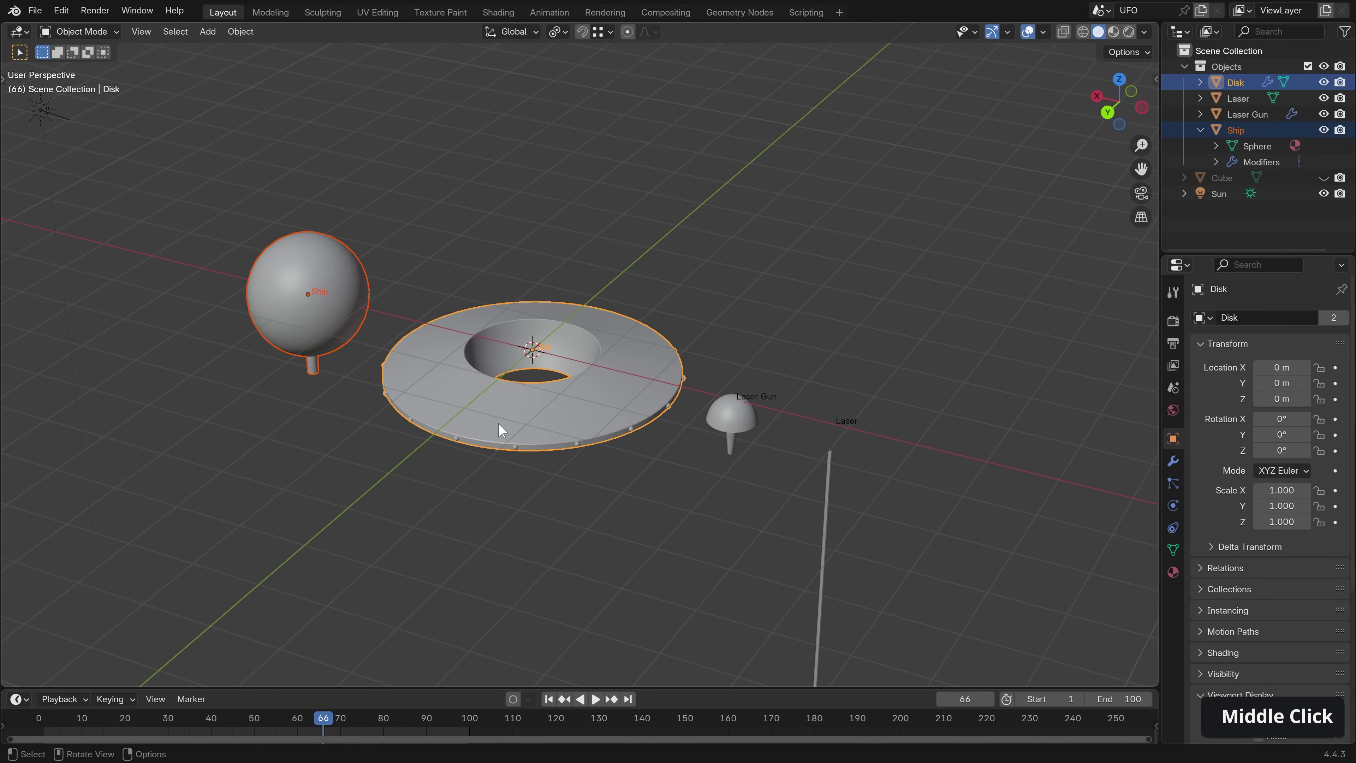
pyautogui.click(315, 322)
pyautogui.click(544, 403)
pyautogui.click(744, 427)
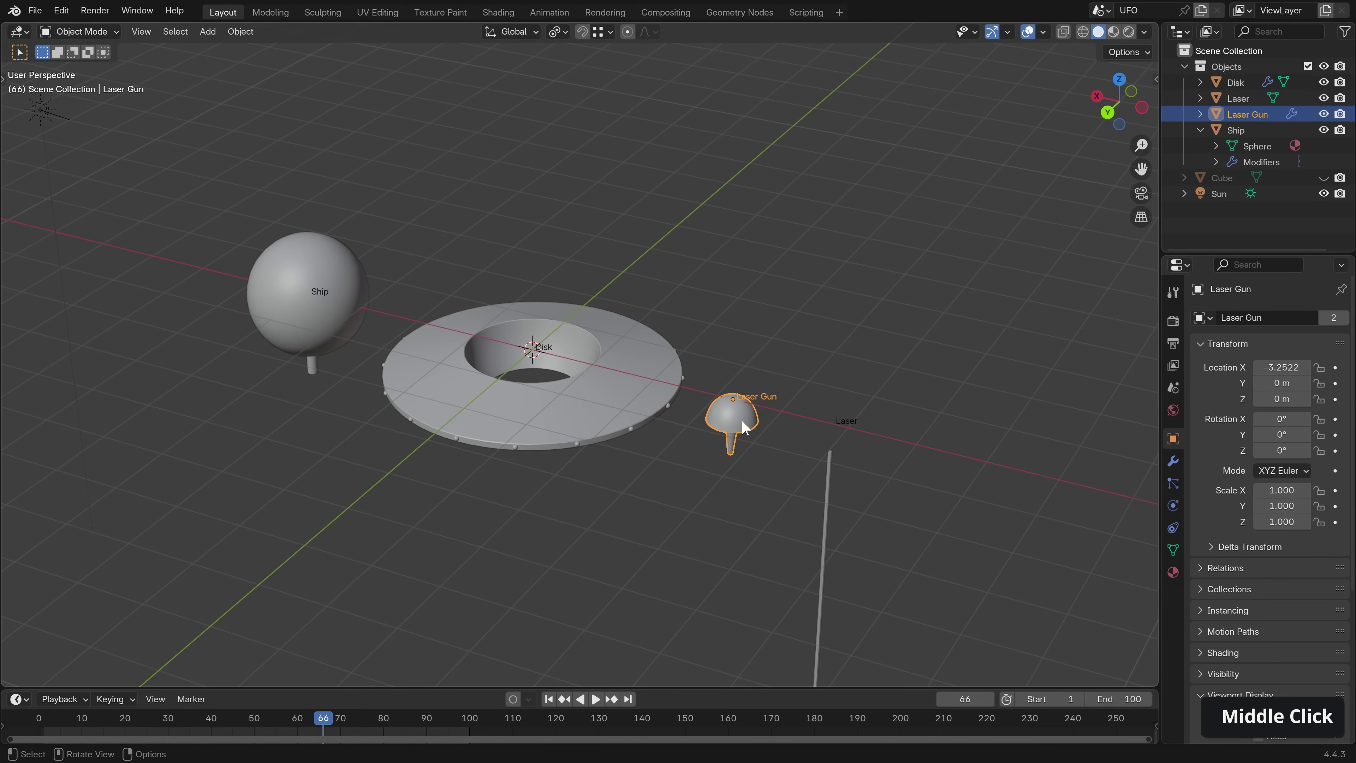
pyautogui.click(834, 470)
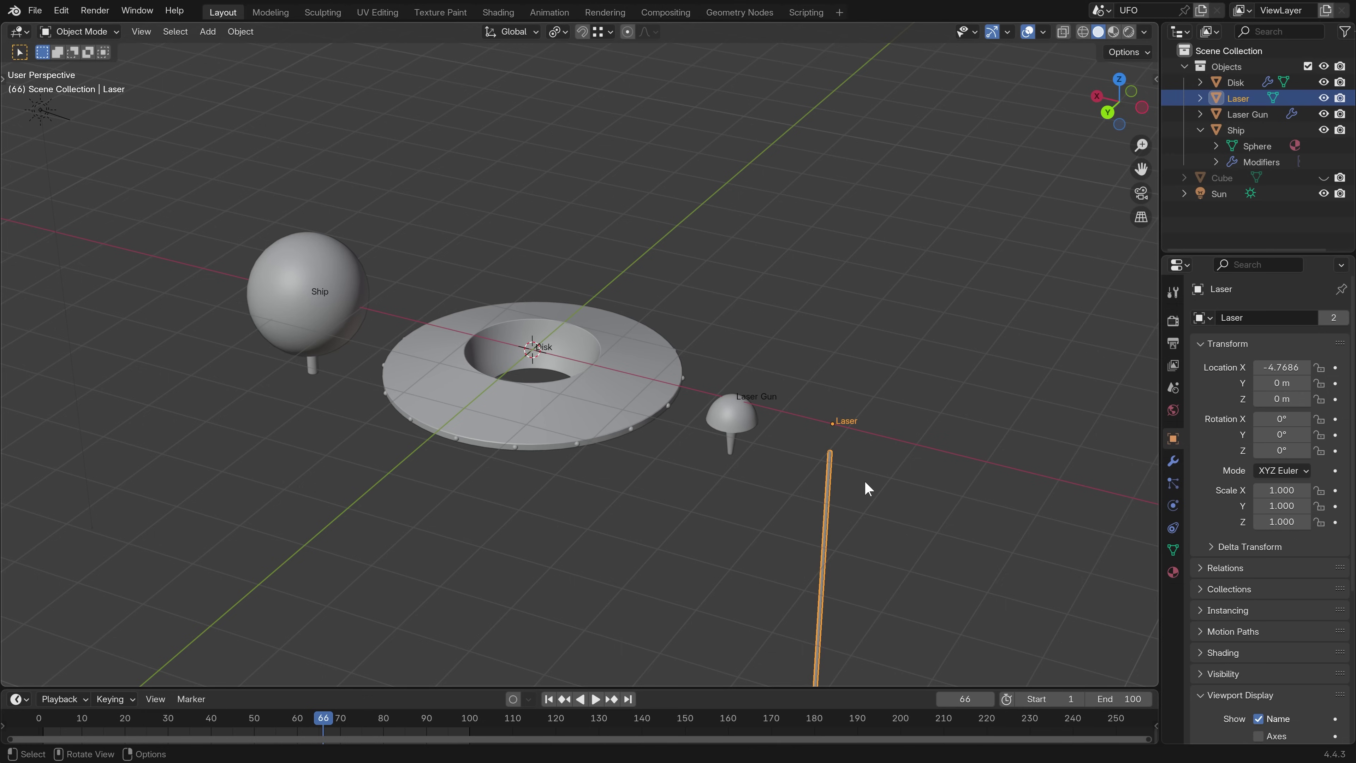
pyautogui.press('a')
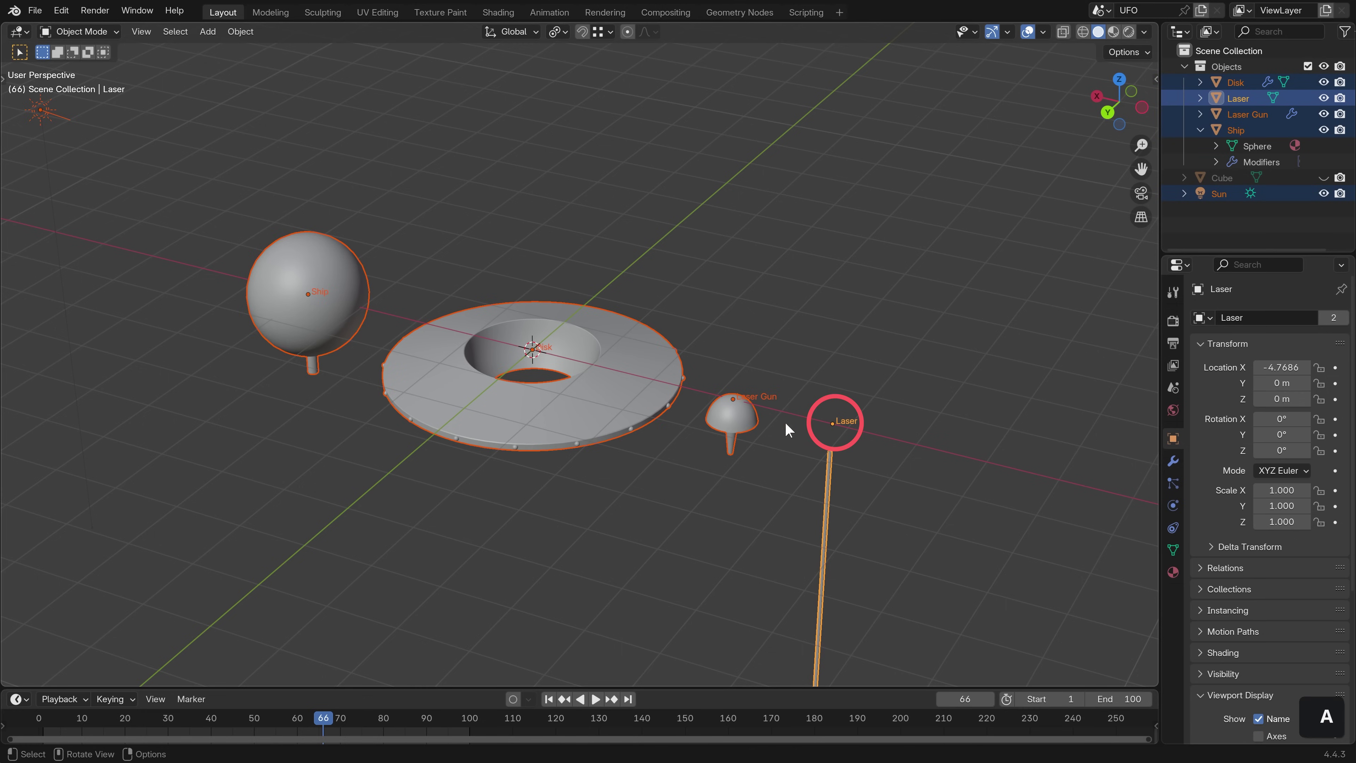
pyautogui.press('r')
pyautogui.press('r')
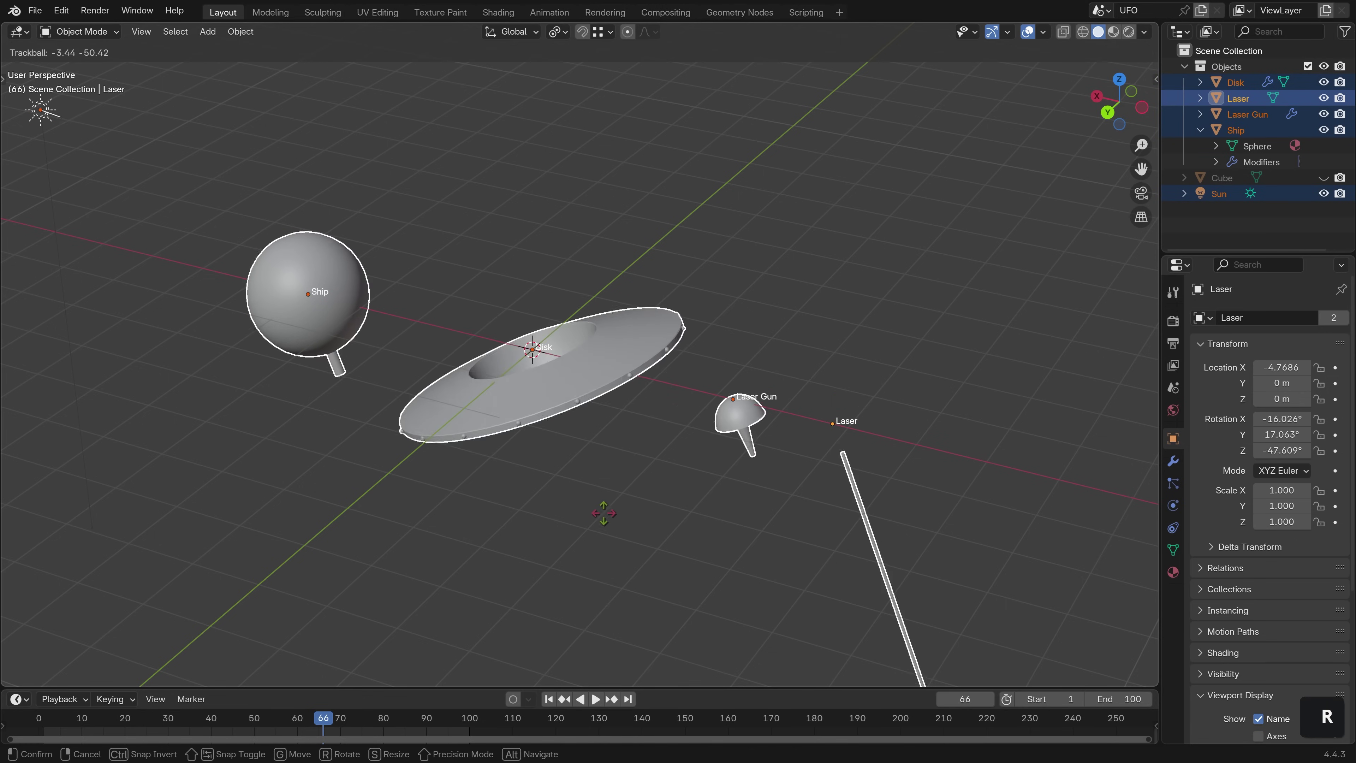
pyautogui.rightClick(599, 472)
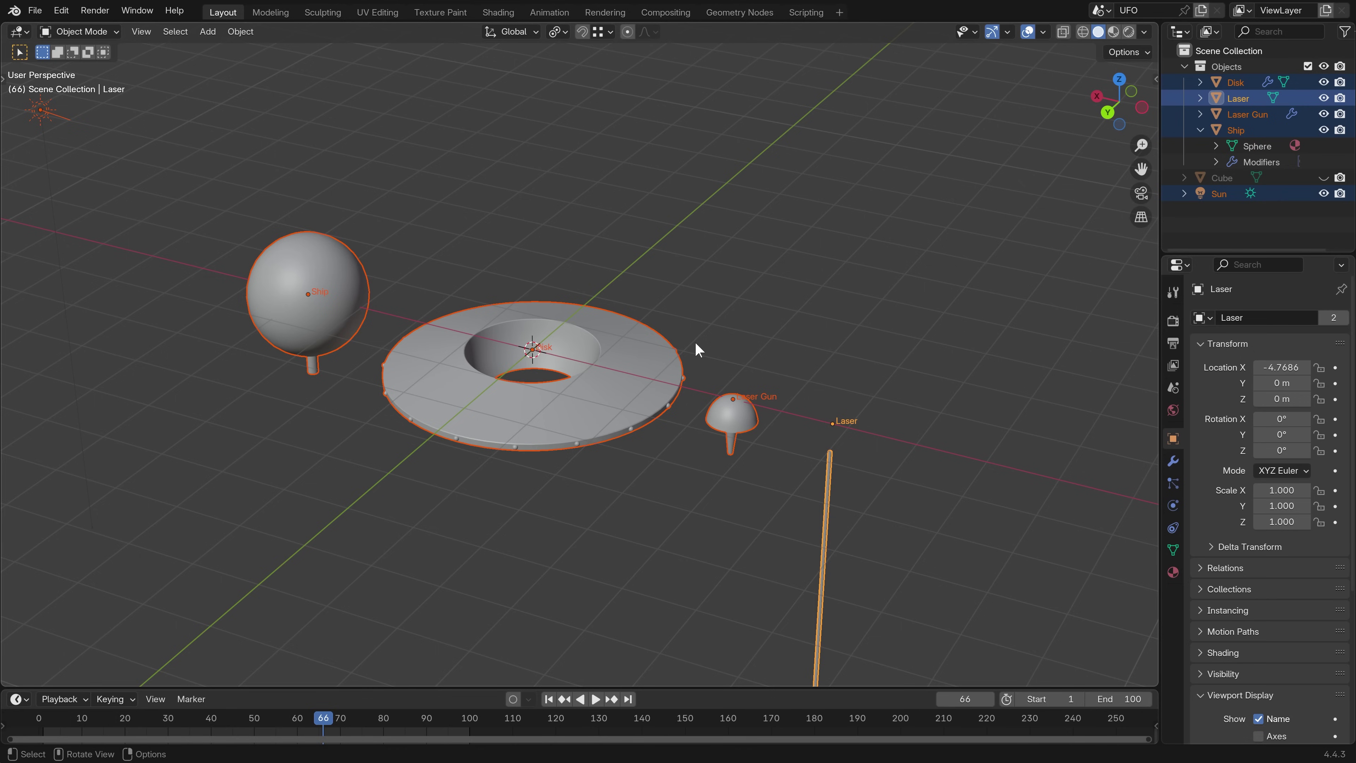
# Hide the Objects collection, add a cube and give it a Geometry Nodes modifier.
pyautogui.click(1307, 67)
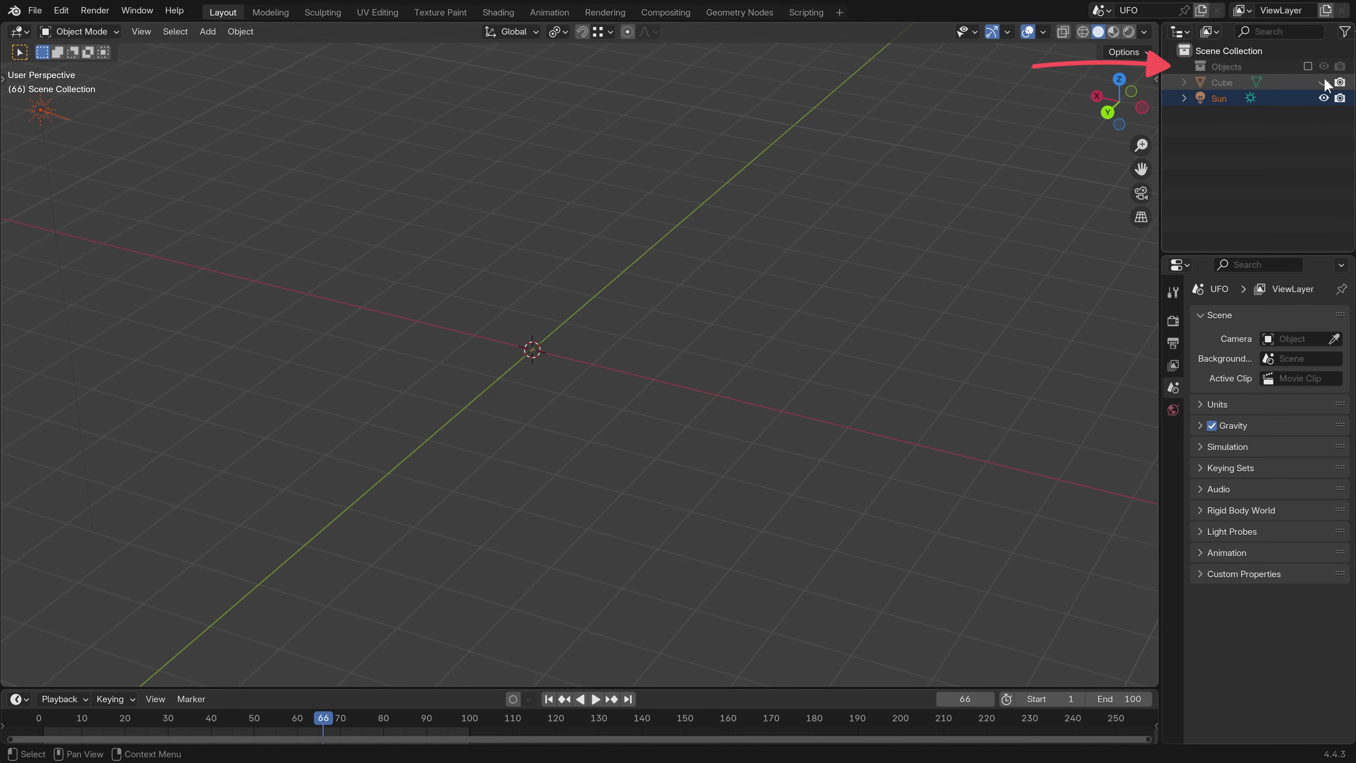
pyautogui.hotkey('shift', 'a')
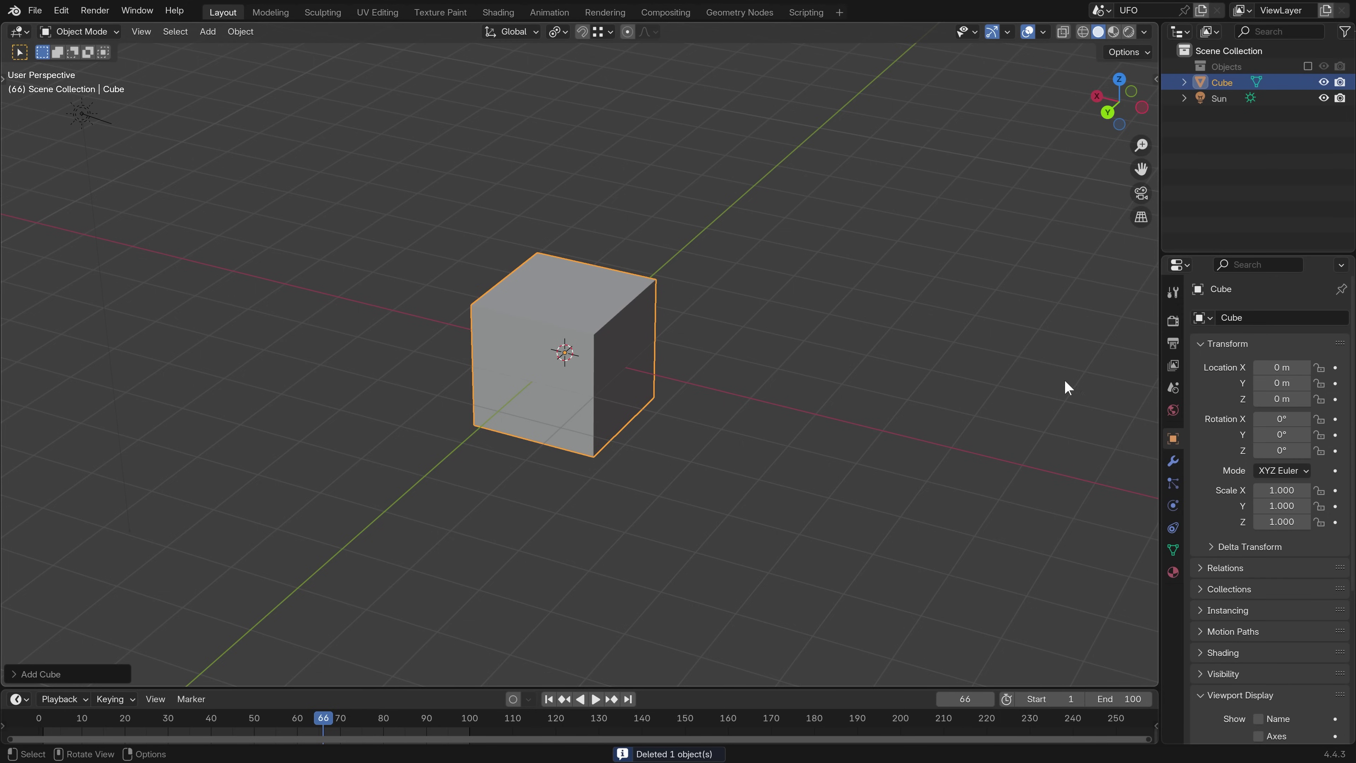
pyautogui.click(1170, 459)
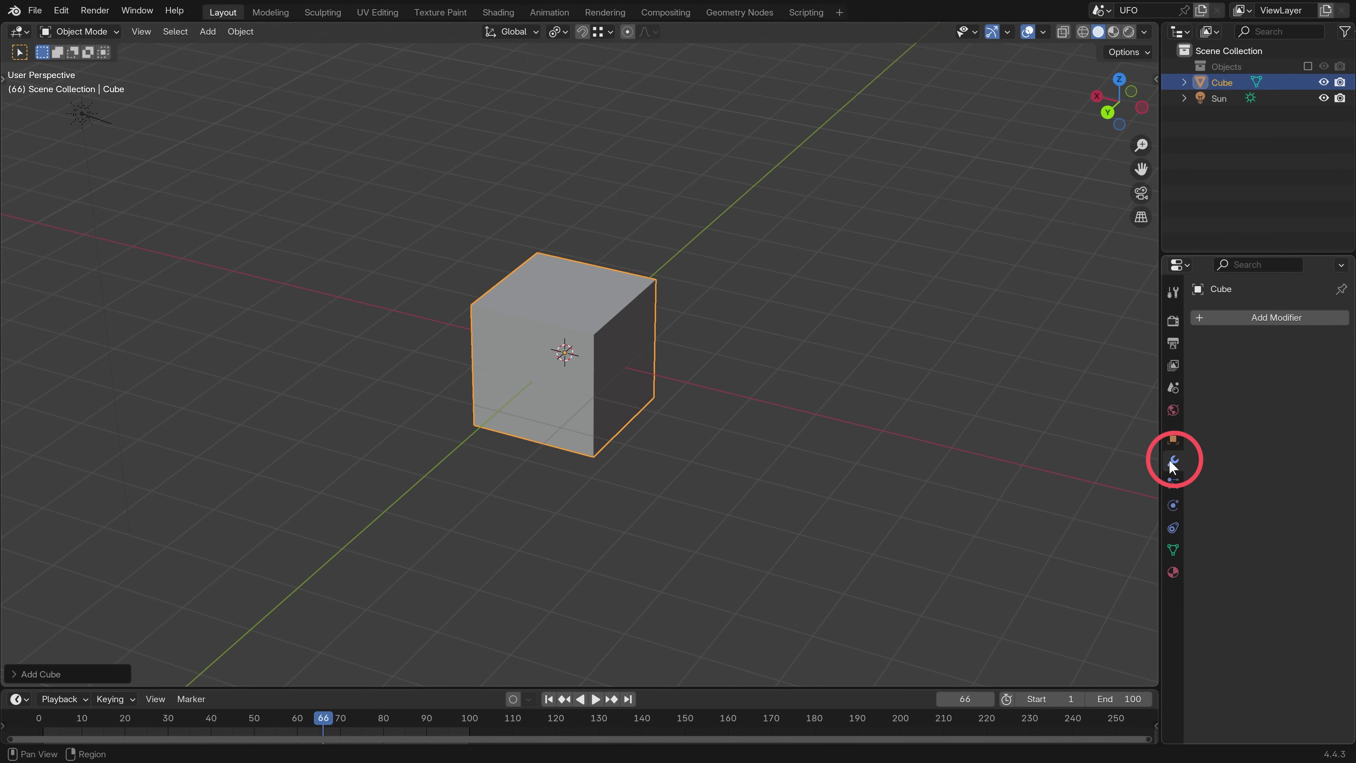
pyautogui.click(1247, 313)
pyautogui.click(1231, 345)
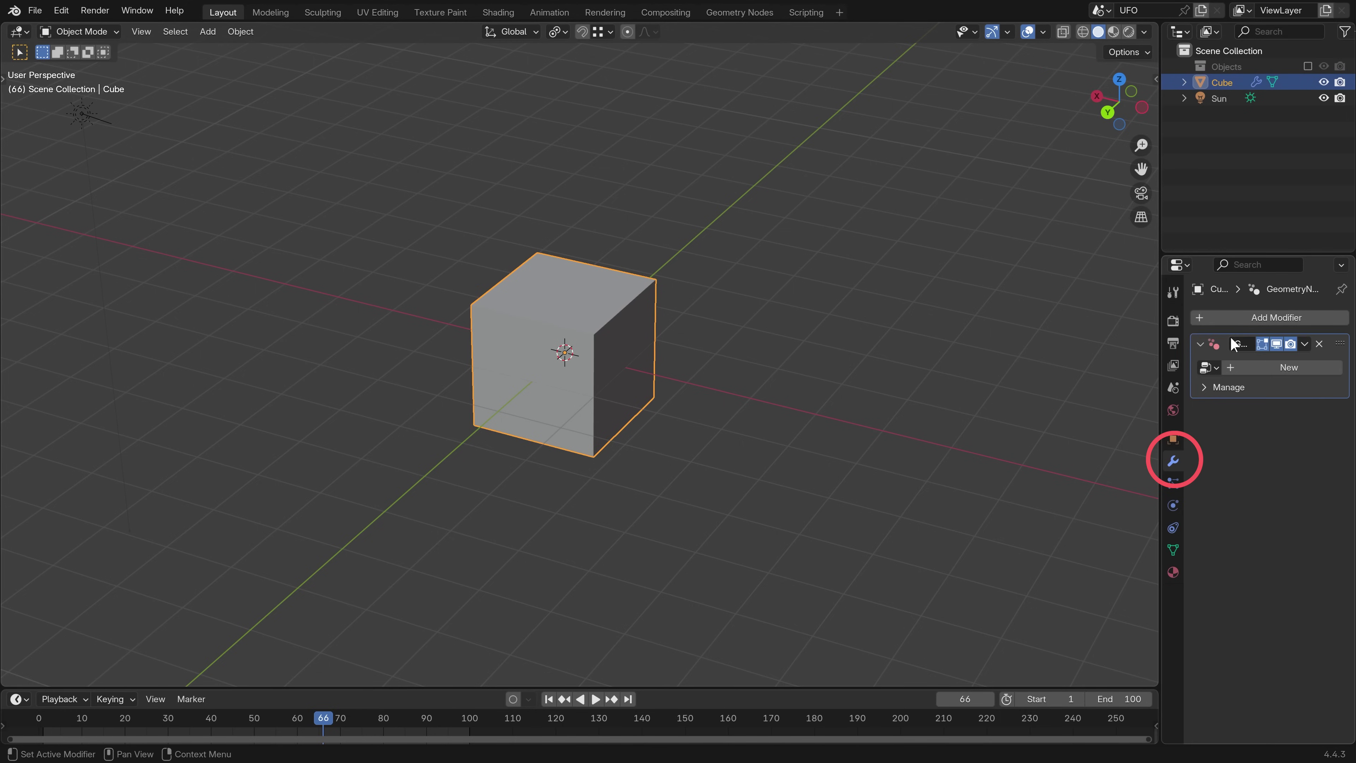
# Name the new node group UFO and split the 3D view into two areas.
pyautogui.doubleClick(1286, 367)
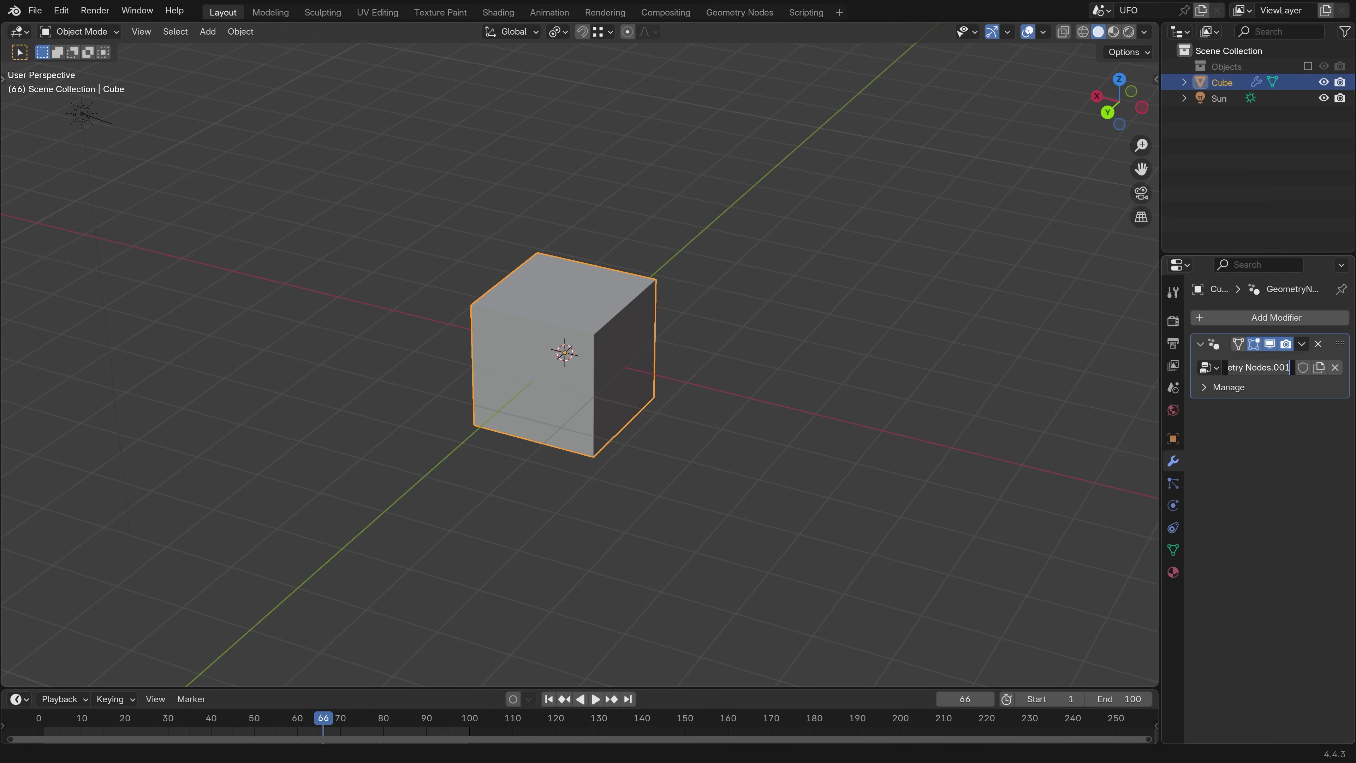
pyautogui.write('UF')
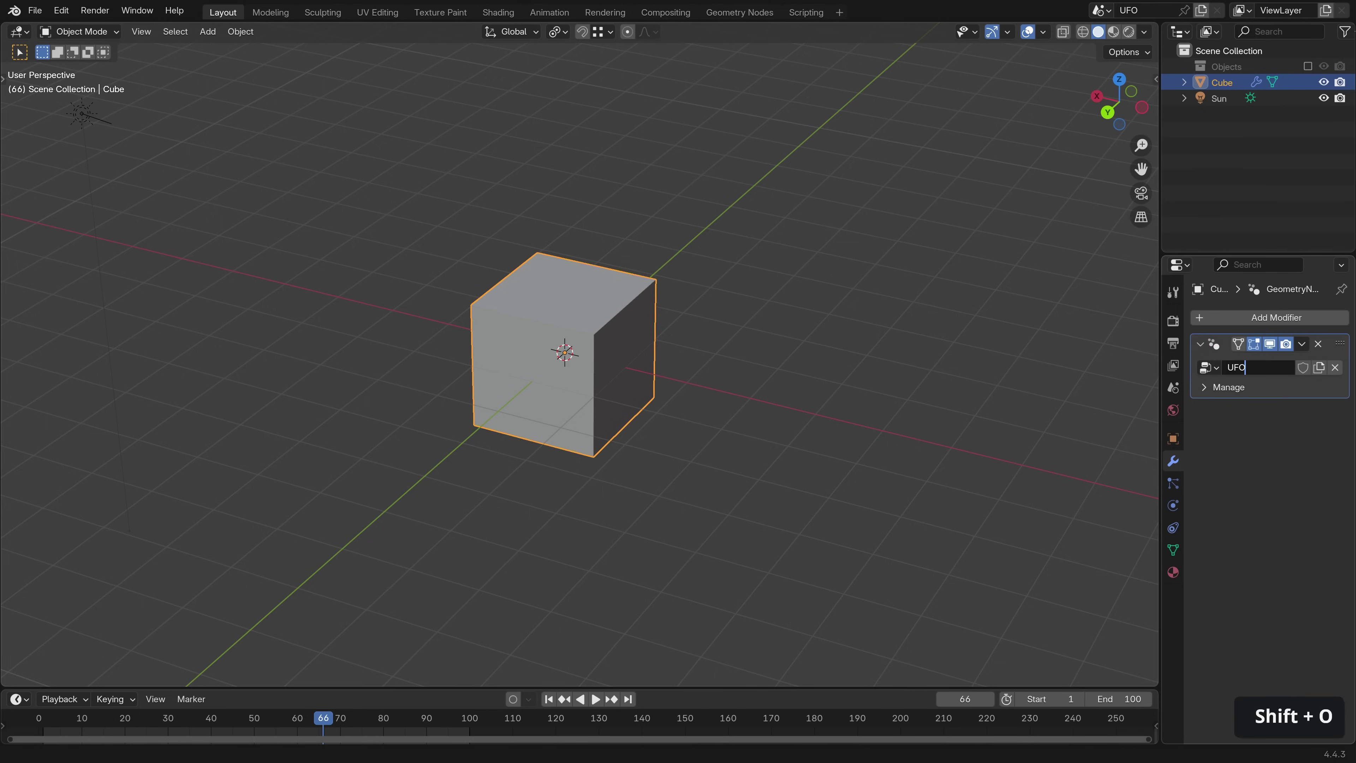
pyautogui.write('O')
pyautogui.press('Return')
pyautogui.moveTo(1155, 25); pyautogui.dragTo(367, 86)
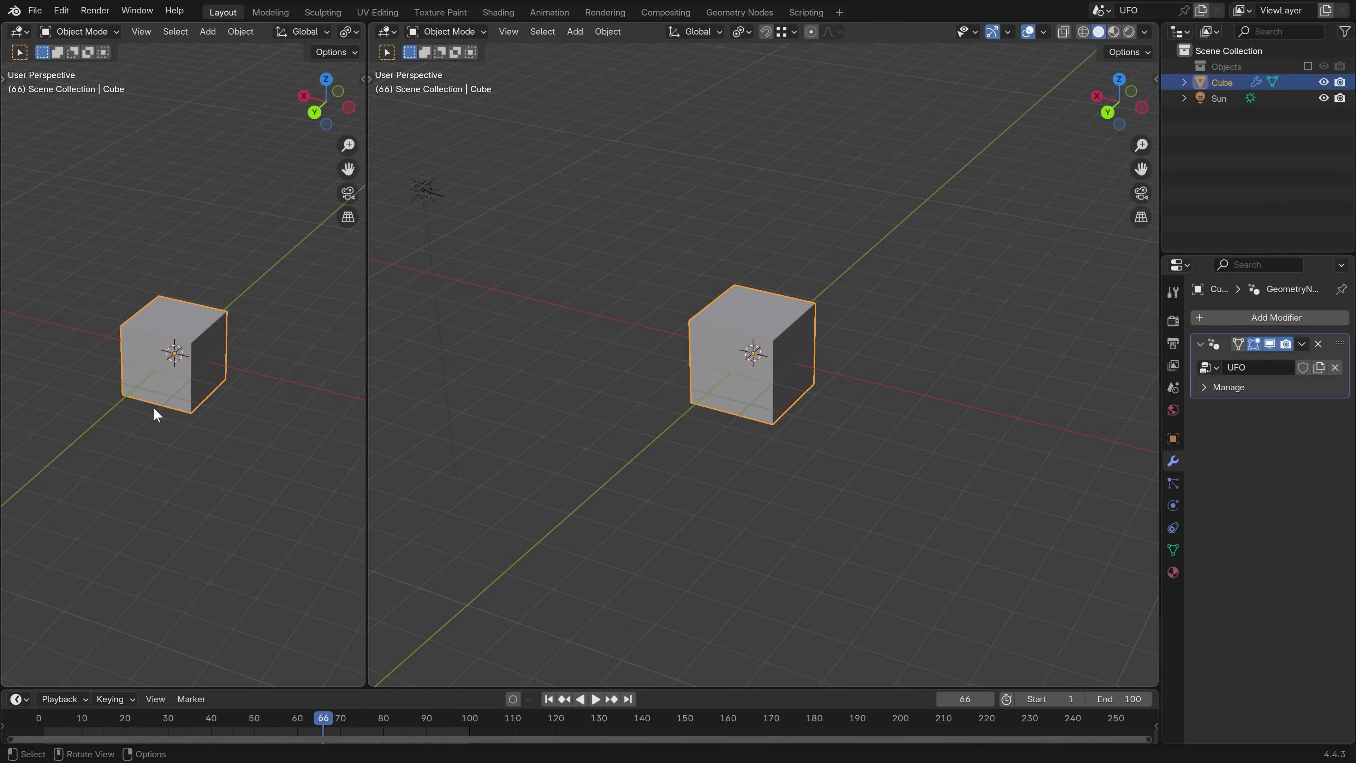
# Turn the right area into a Geometry Node Editor with its sidebar hidden.
pyautogui.click(385, 32)
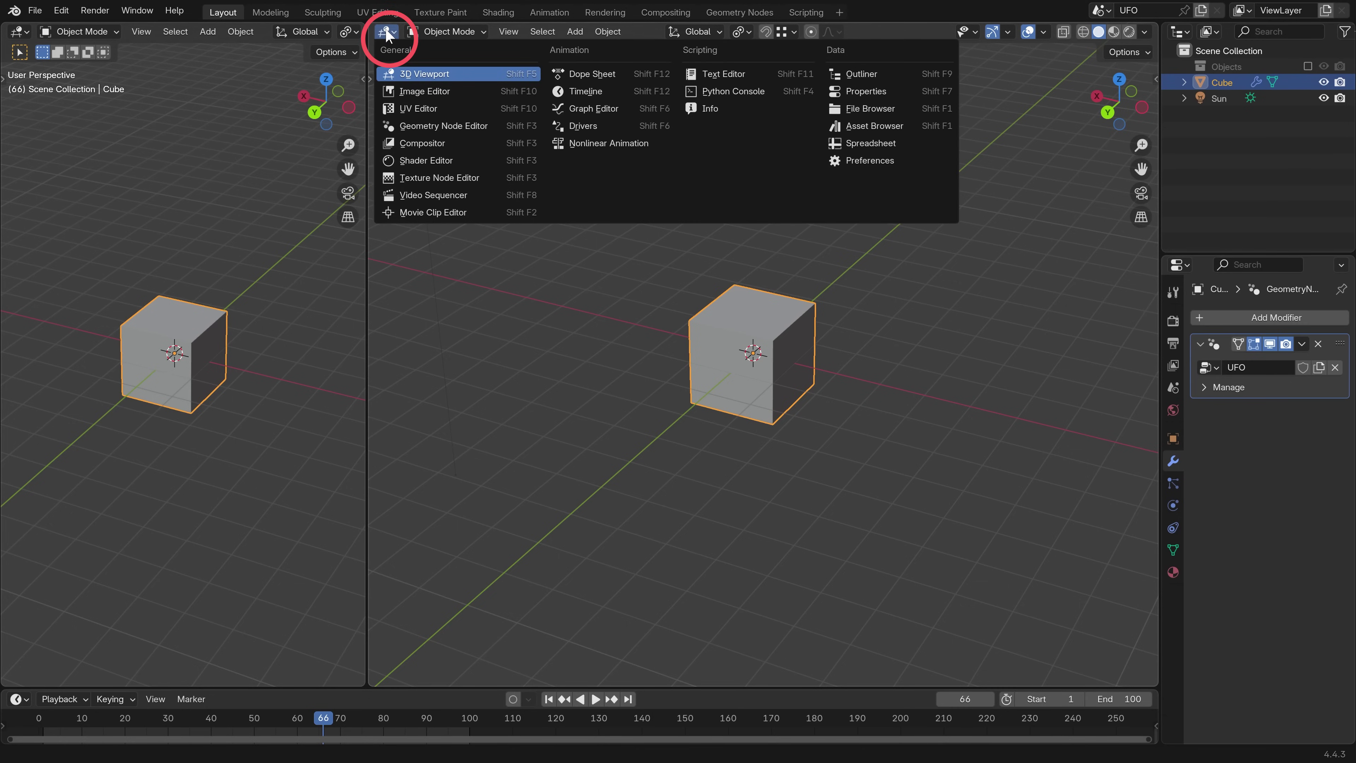
pyautogui.click(421, 126)
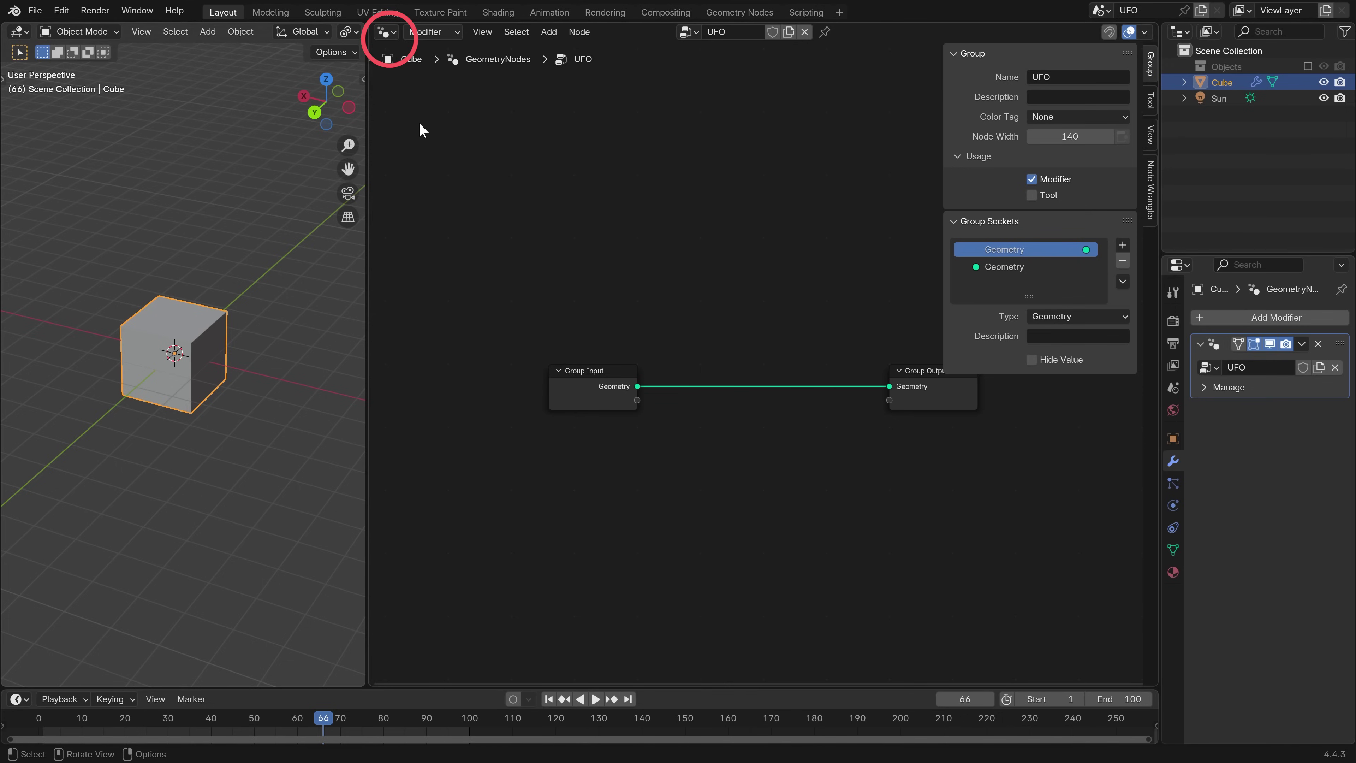
pyautogui.press('n')
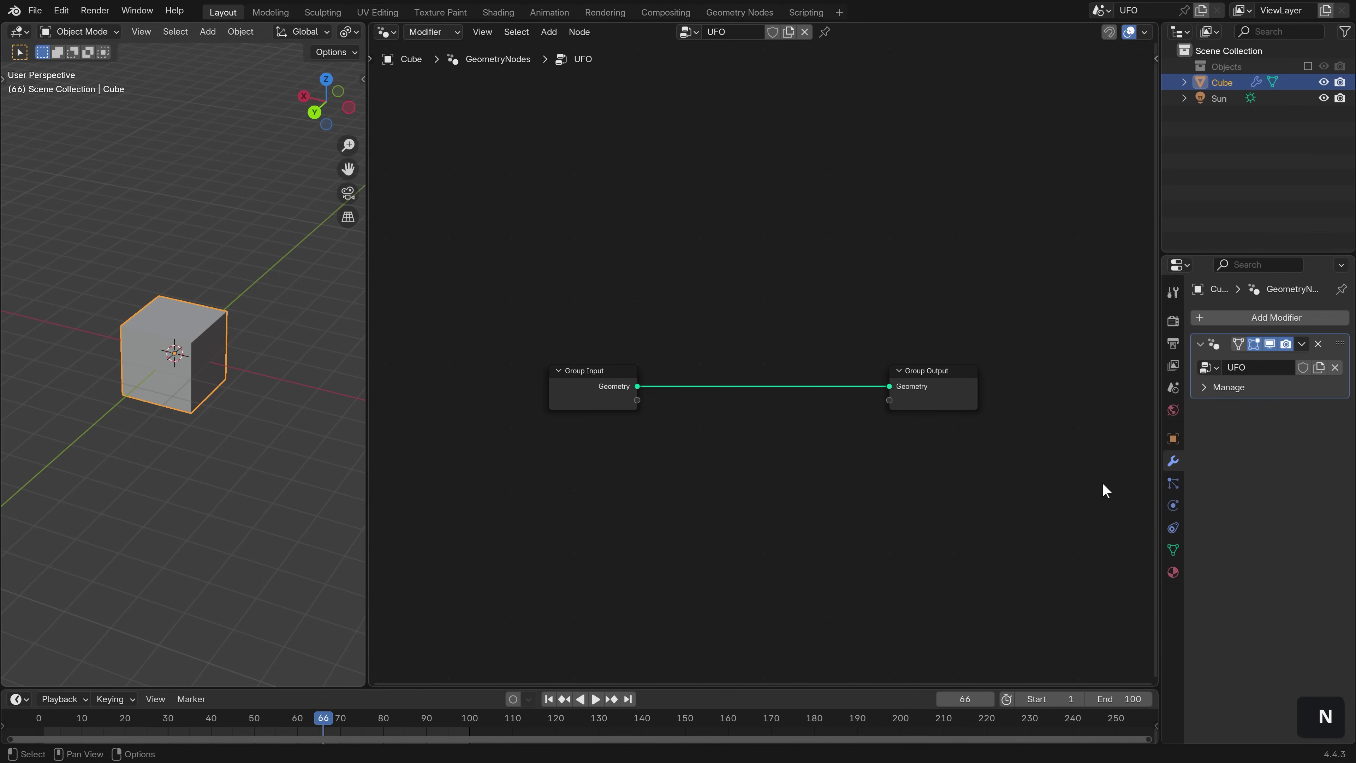
# Move Group Input aside and cut its link to Group Output.
pyautogui.moveTo(800, 505); pyautogui.dragTo(797, 418, button='middle')
pyautogui.moveTo(636, 327); pyautogui.dragTo(481, 204)
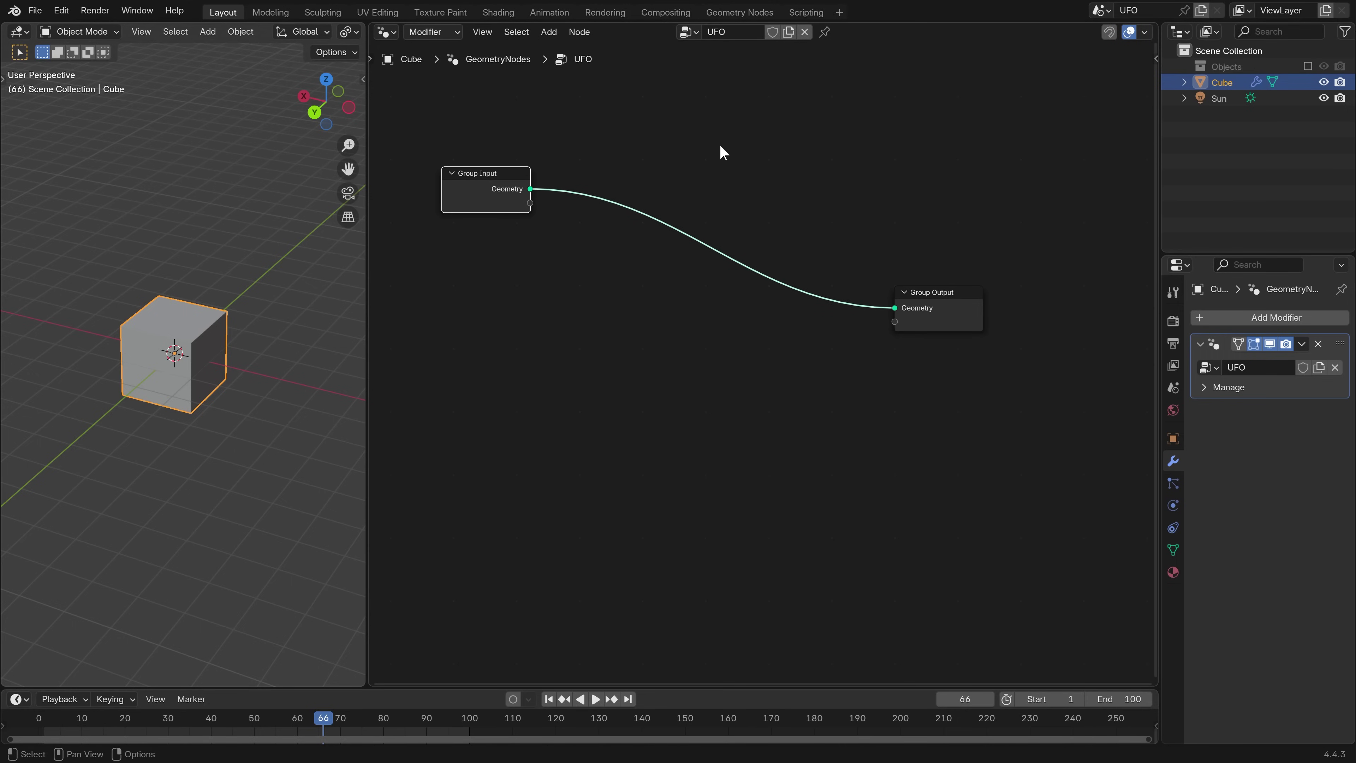
pyautogui.keyDown('ctrl'); pyautogui.moveTo(720, 145); pyautogui.dragTo(718, 167, button='right'); pyautogui.keyUp('ctrl')
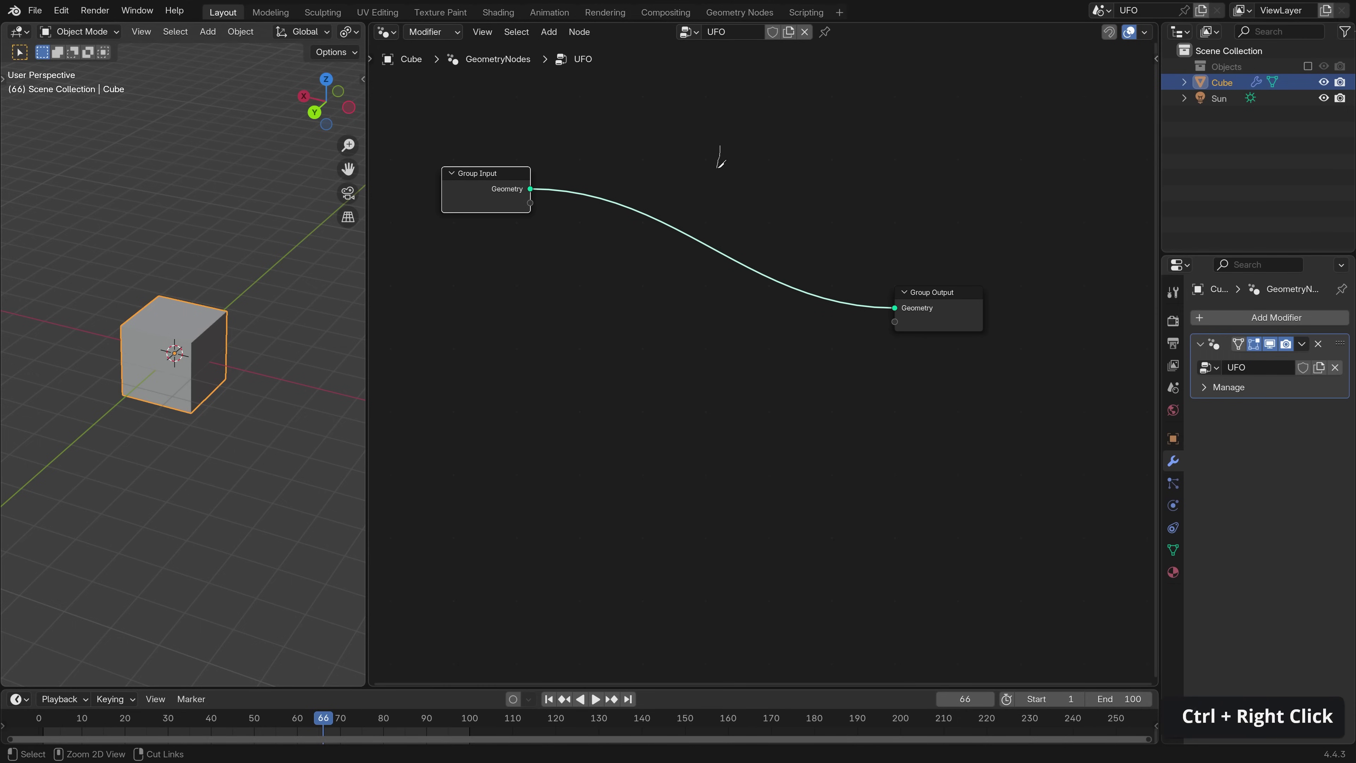
pyautogui.keyDown('ctrl'); pyautogui.moveTo(630, 497); pyautogui.dragTo(628, 501, button='right'); pyautogui.keyUp('ctrl')
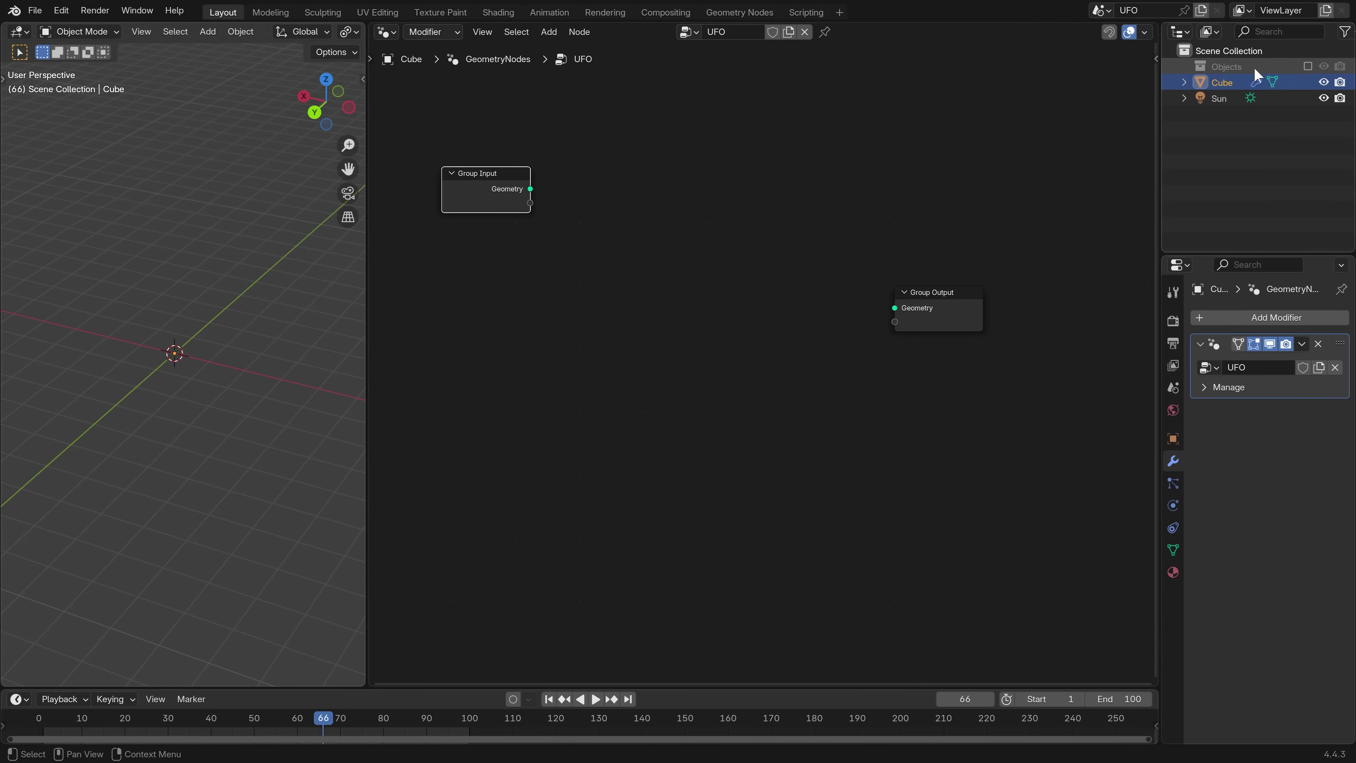
# Show the Objects collection and add Disk, Laser and Laser Gun as Object Info nodes.
pyautogui.click(1308, 65)
pyautogui.hotkey('alt', 'a')
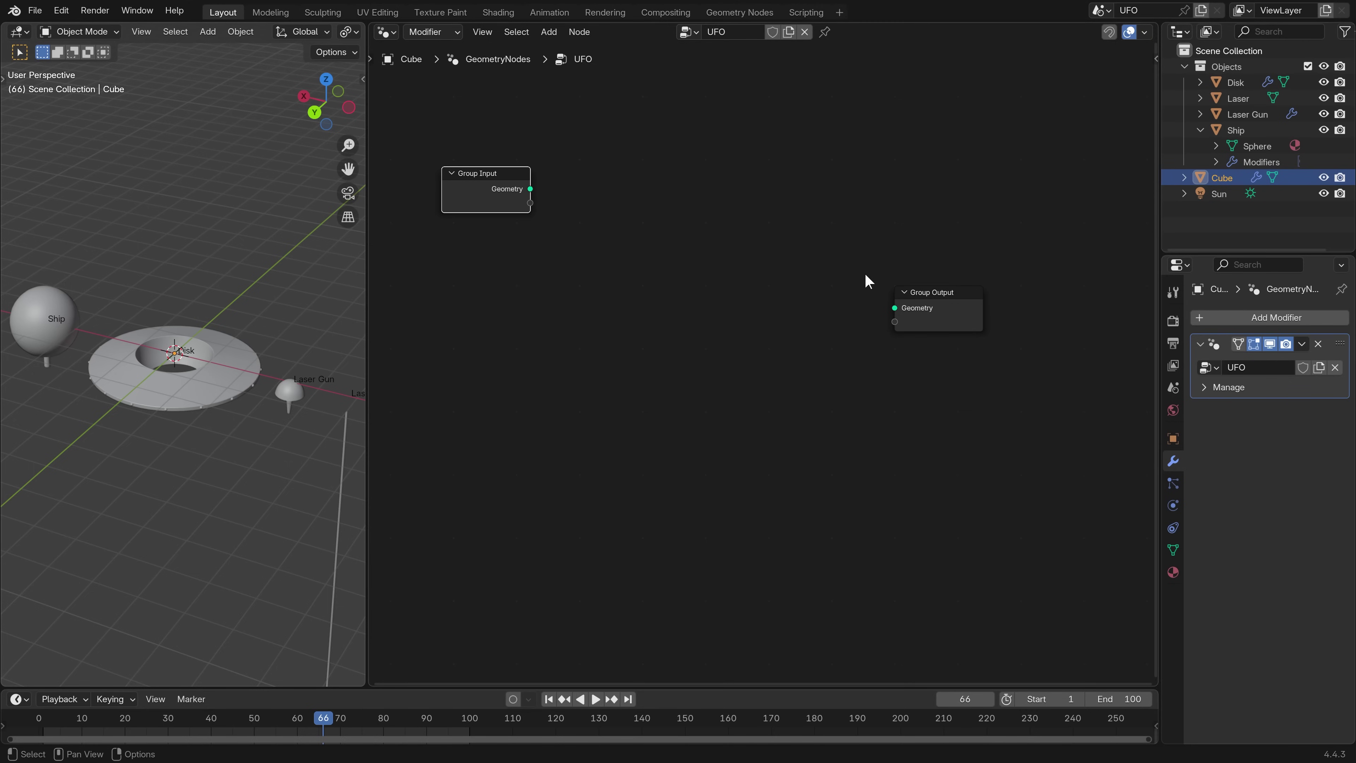
pyautogui.moveTo(1238, 89); pyautogui.dragTo(822, 206)
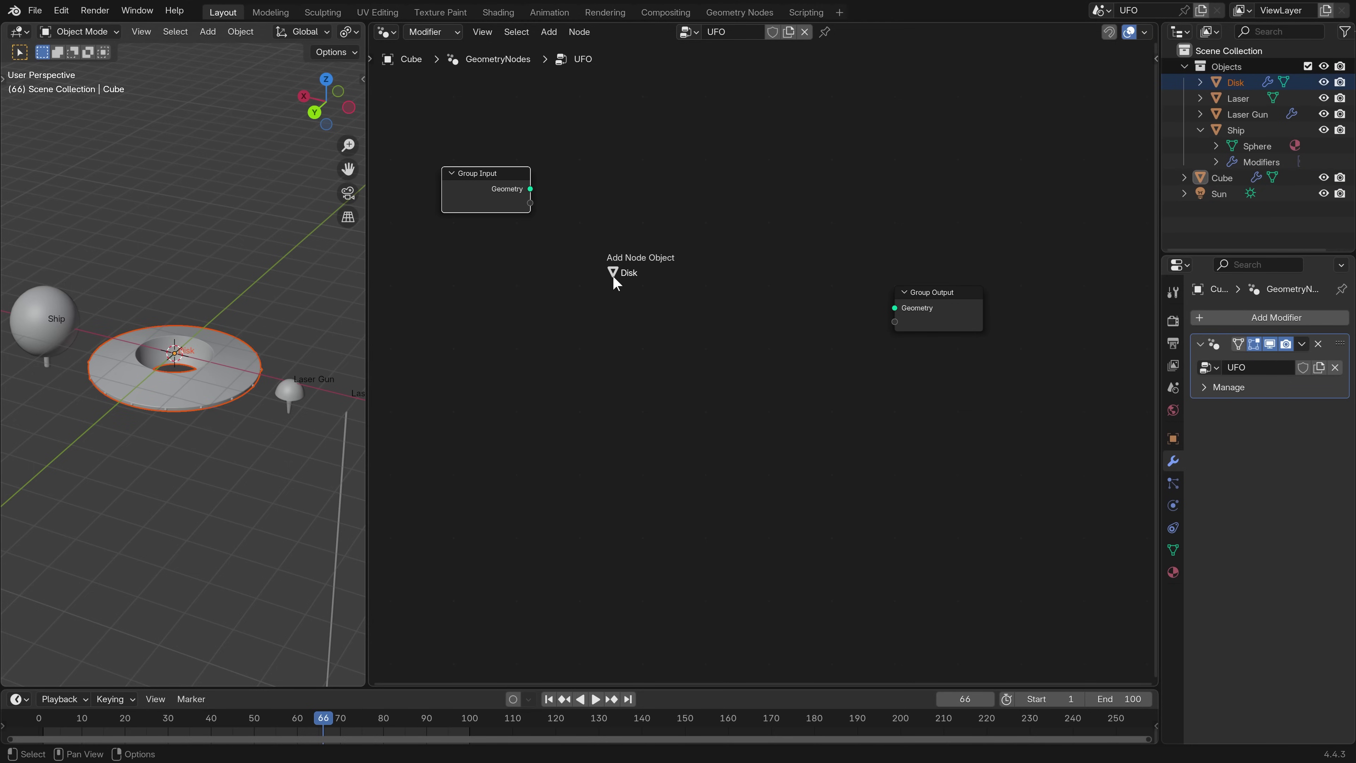
pyautogui.moveTo(615, 283); pyautogui.dragTo(614, 281)
pyautogui.moveTo(1238, 98); pyautogui.dragTo(1018, 238)
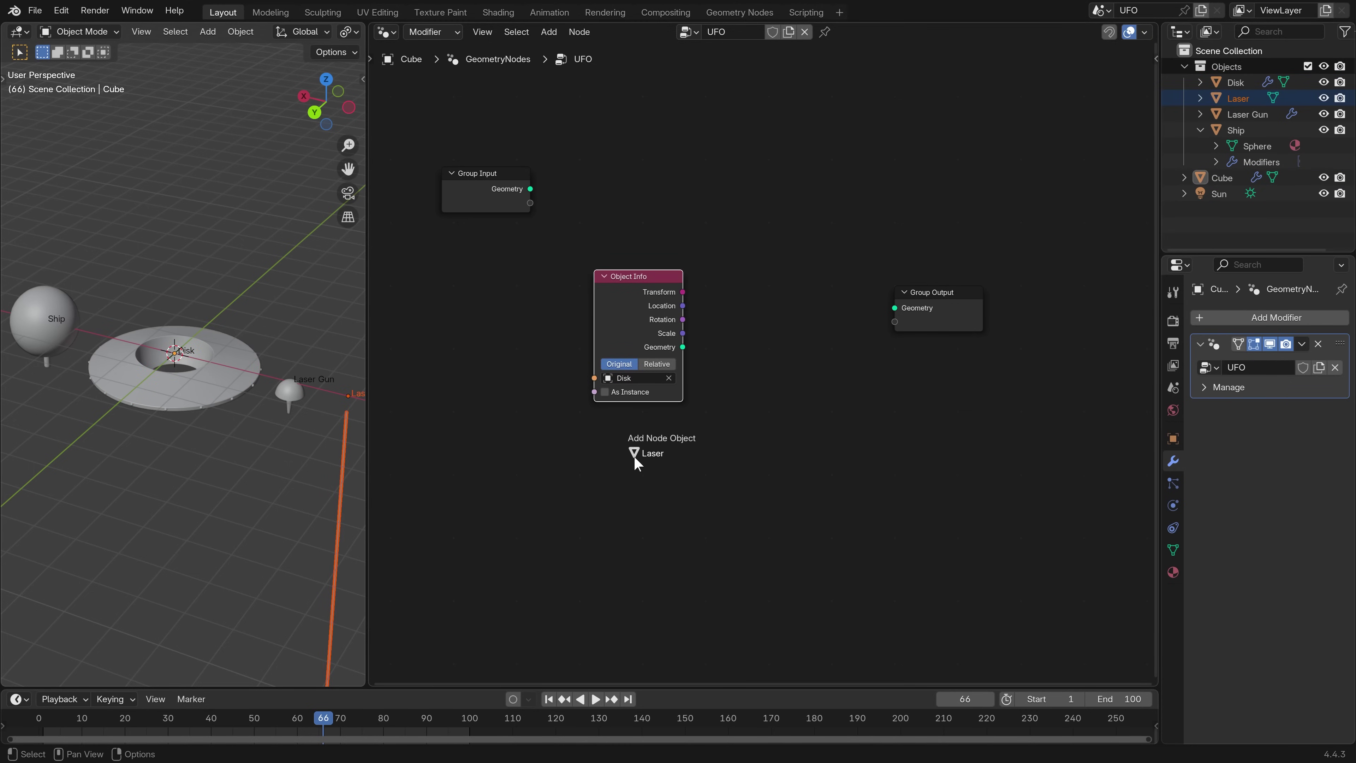
pyautogui.moveTo(634, 462); pyautogui.dragTo(634, 463)
pyautogui.moveTo(1248, 113); pyautogui.dragTo(632, 627)
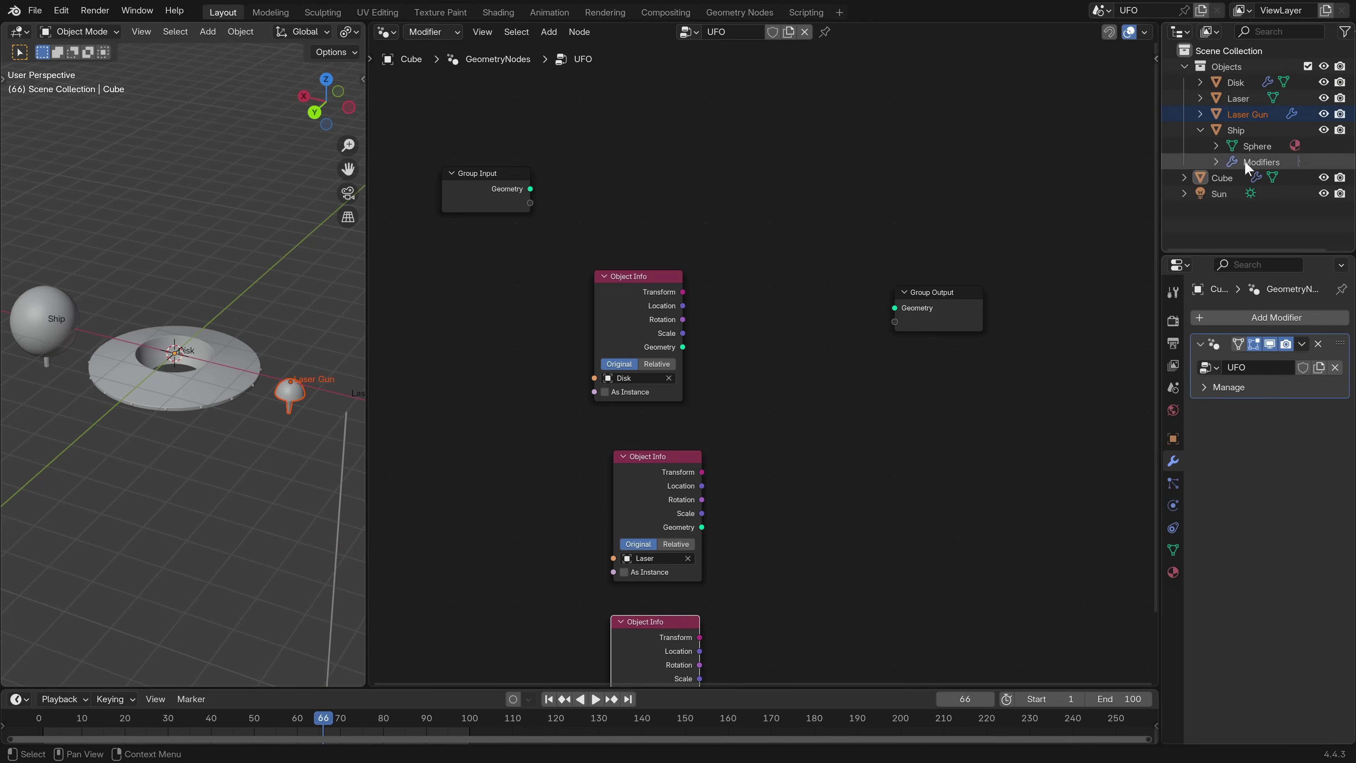
# Add the Ship as an Object Info node while keeping the Cube's UFO tree shown.
pyautogui.click(1236, 130)
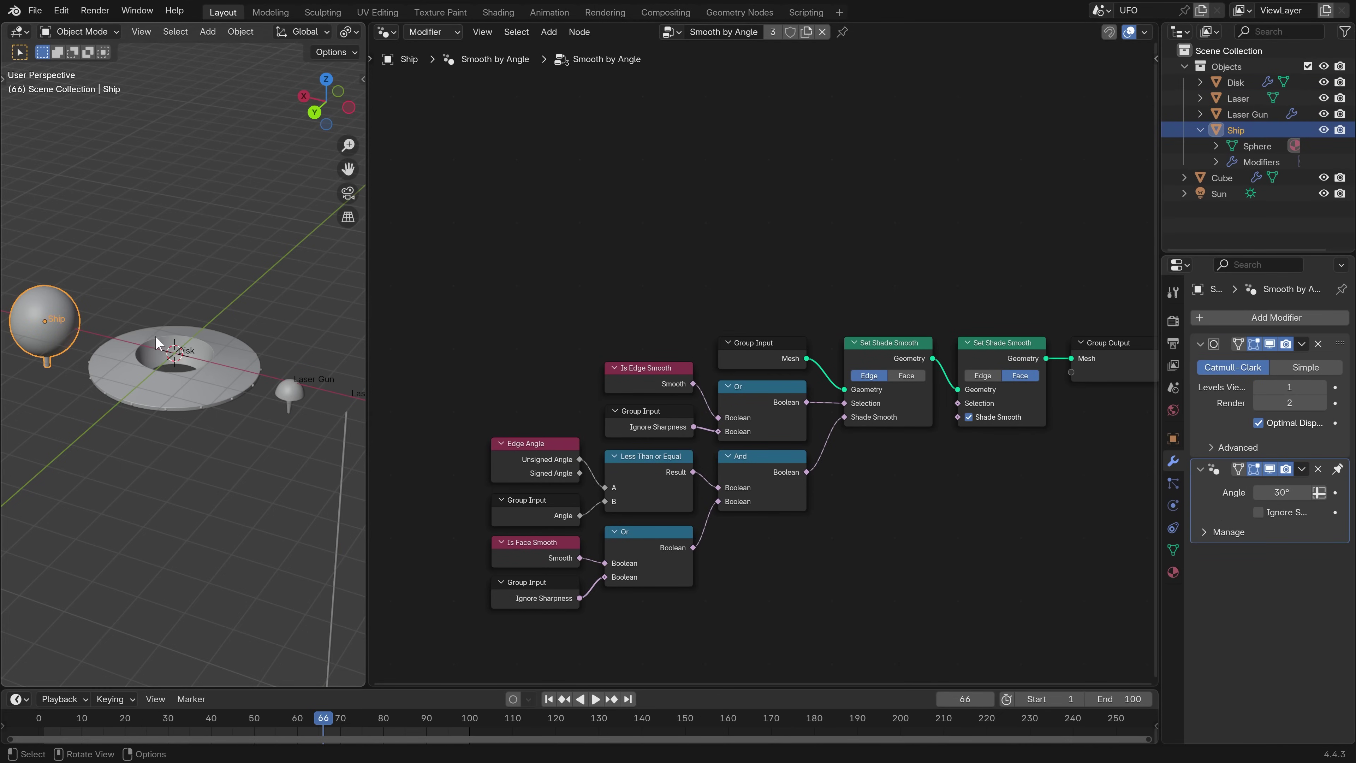
pyautogui.click(1219, 178)
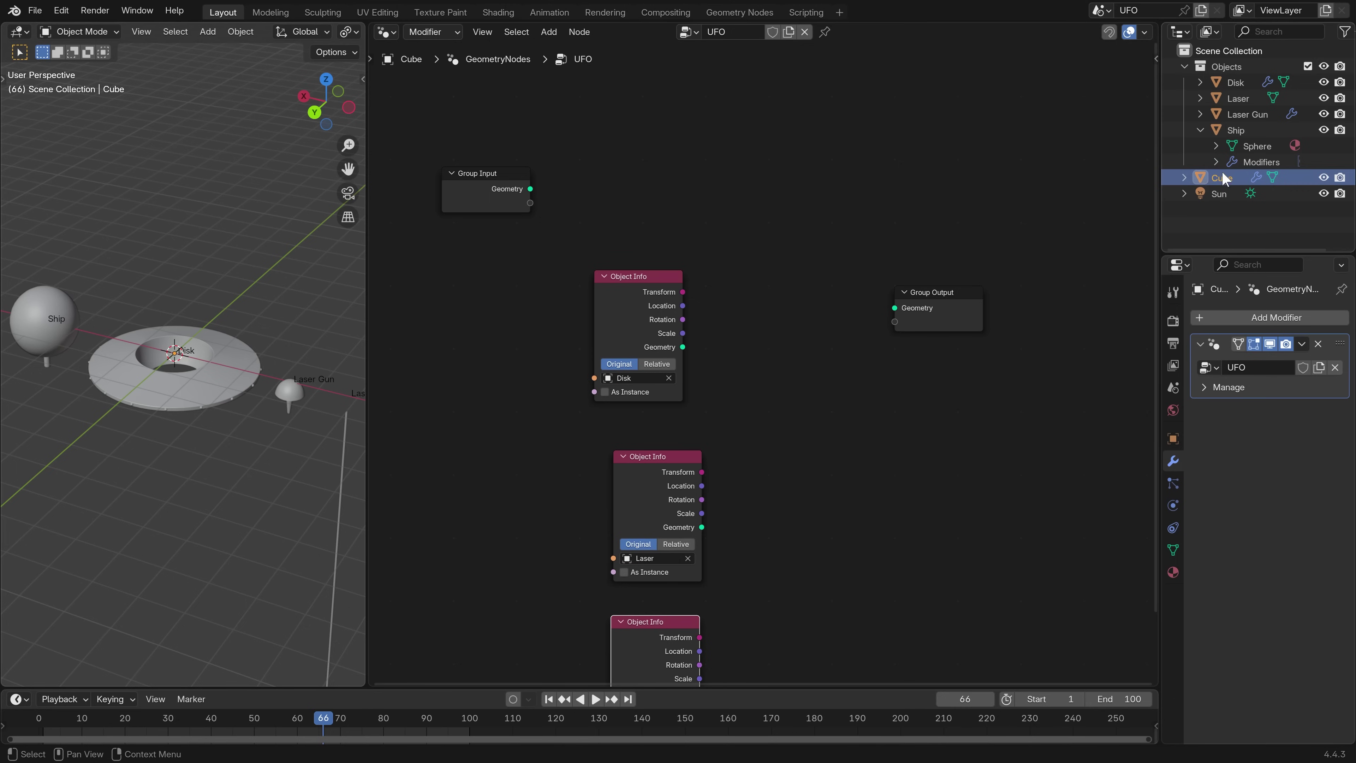
pyautogui.moveTo(1236, 130); pyautogui.dragTo(640, 128)
# Stack the Object Info nodes in order: Ship, Disk, Laser Gun, Laser.
pyautogui.middleClick(926, 415)
pyautogui.moveTo(628, 338); pyautogui.dragTo(628, 327)
pyautogui.moveTo(640, 502); pyautogui.dragTo(630, 467)
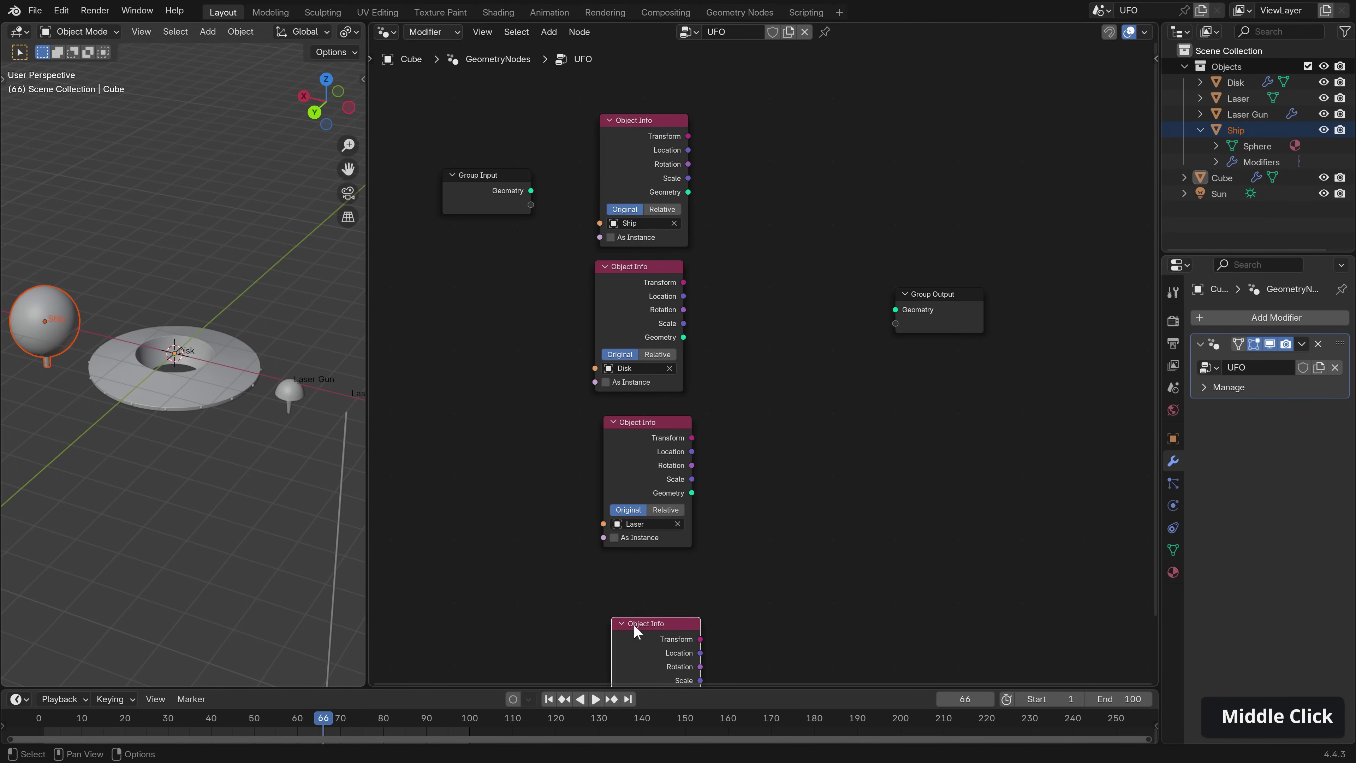
pyautogui.moveTo(637, 626); pyautogui.dragTo(642, 498)
pyautogui.moveTo(644, 392); pyautogui.dragTo(766, 470)
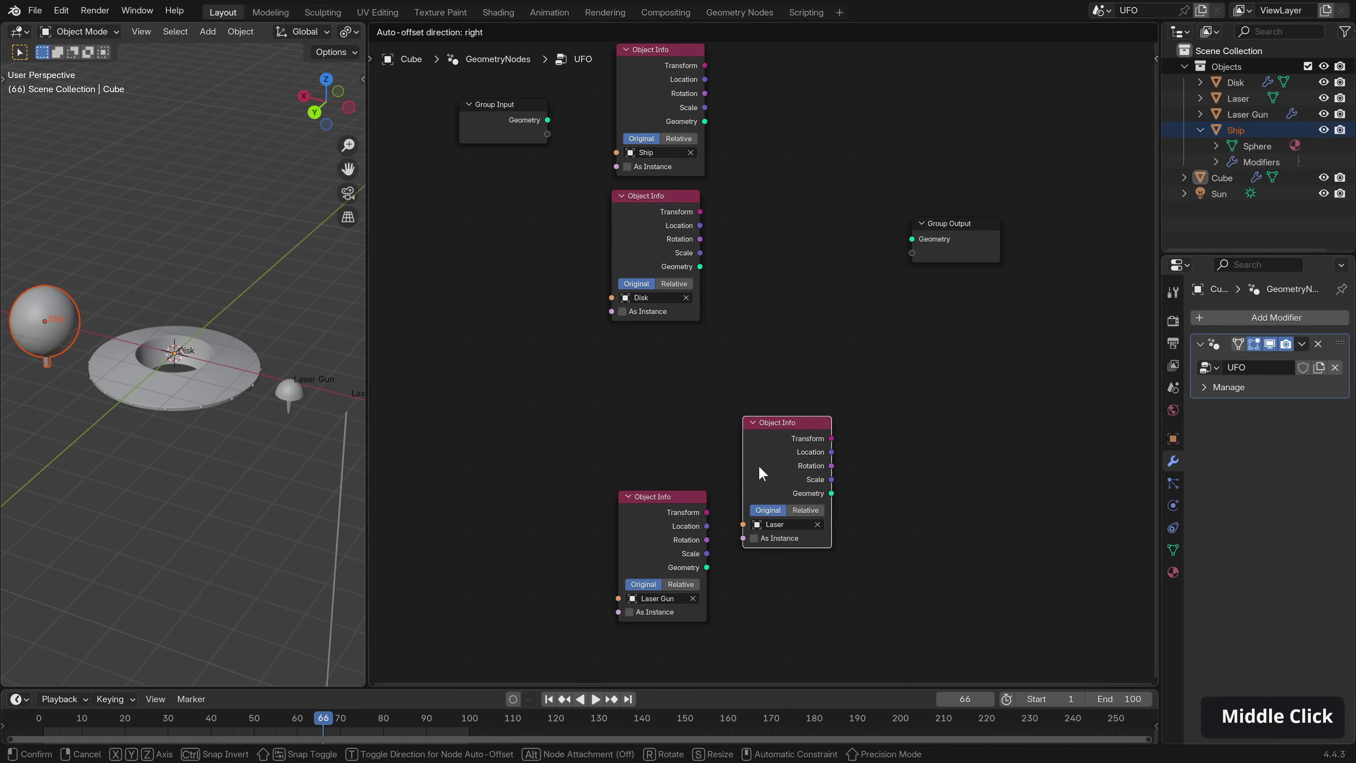
pyautogui.moveTo(657, 534); pyautogui.dragTo(651, 394)
pyautogui.moveTo(753, 454); pyautogui.dragTo(623, 533)
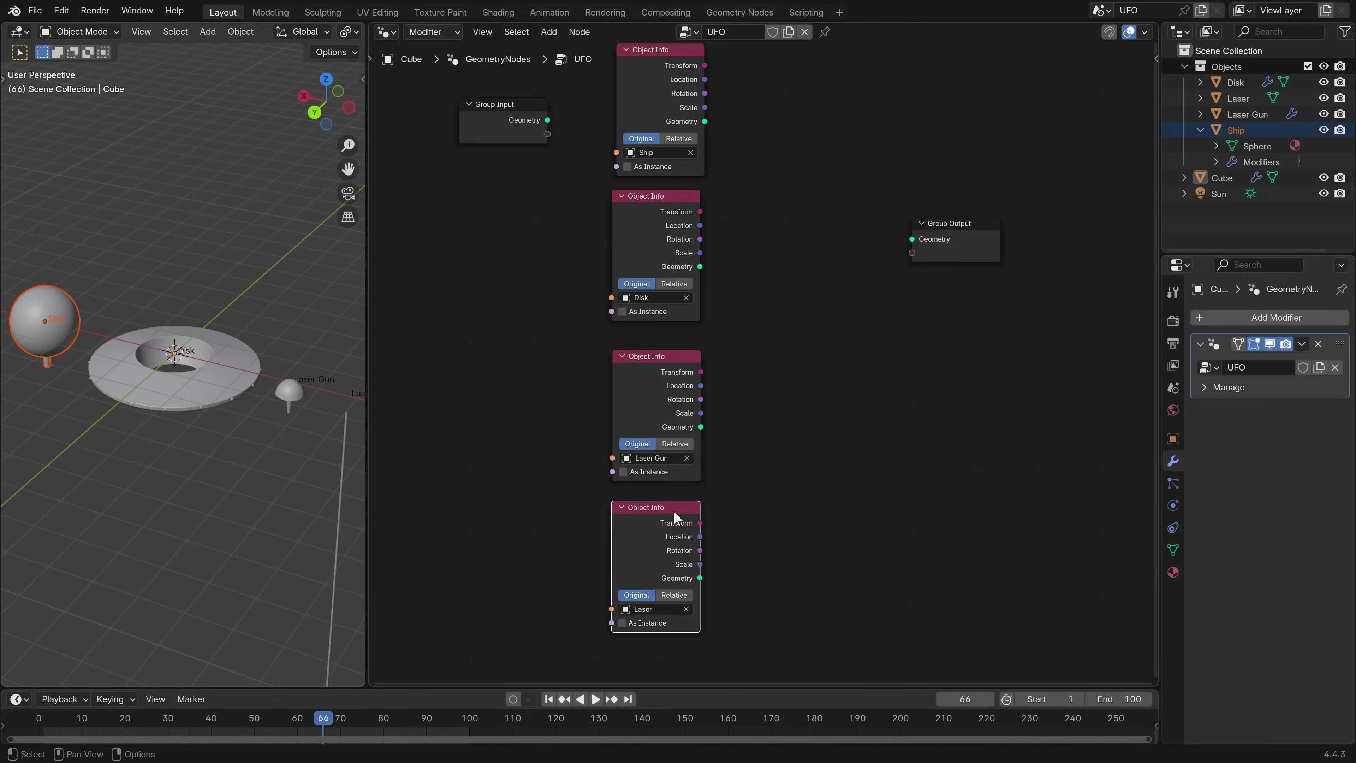
# Hide the Objects collection again and rename the Cube object to UFO.
pyautogui.click(1308, 67)
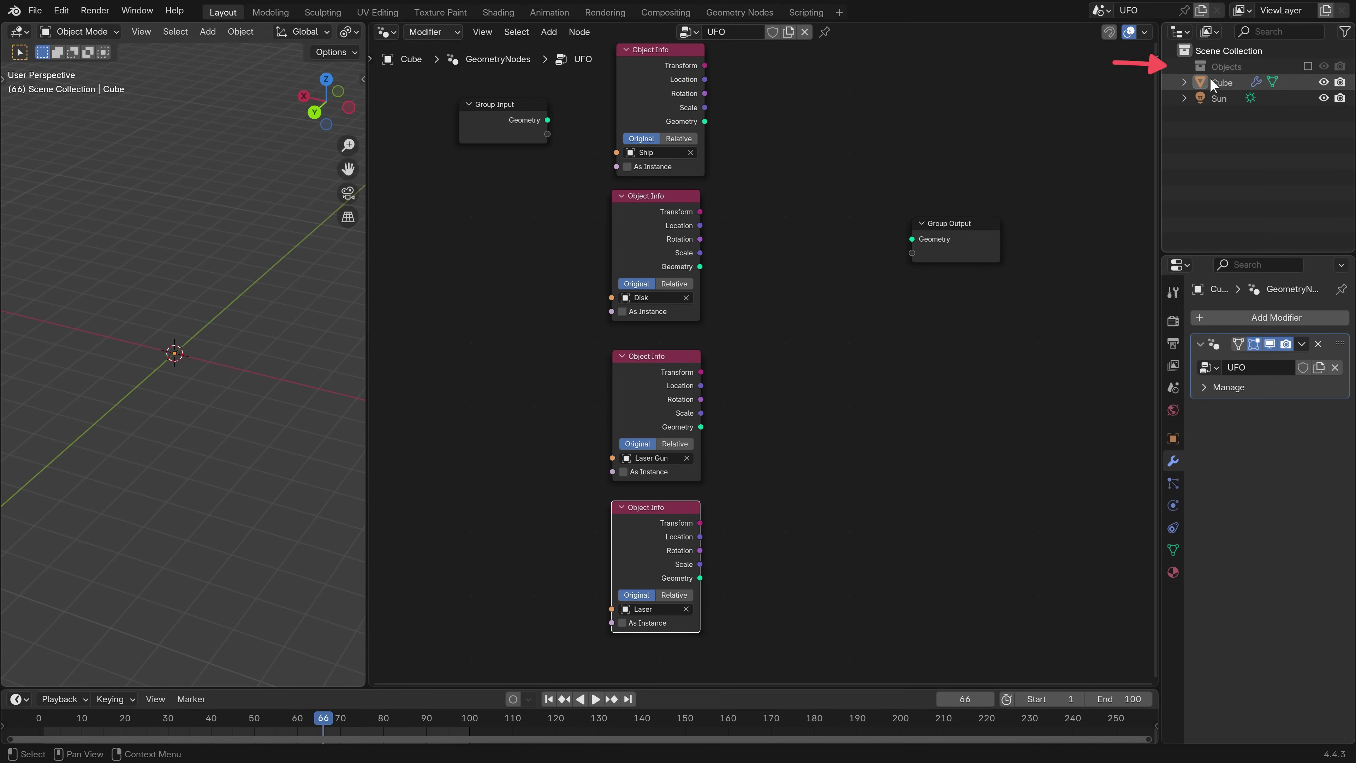
pyautogui.doubleClick(1224, 81)
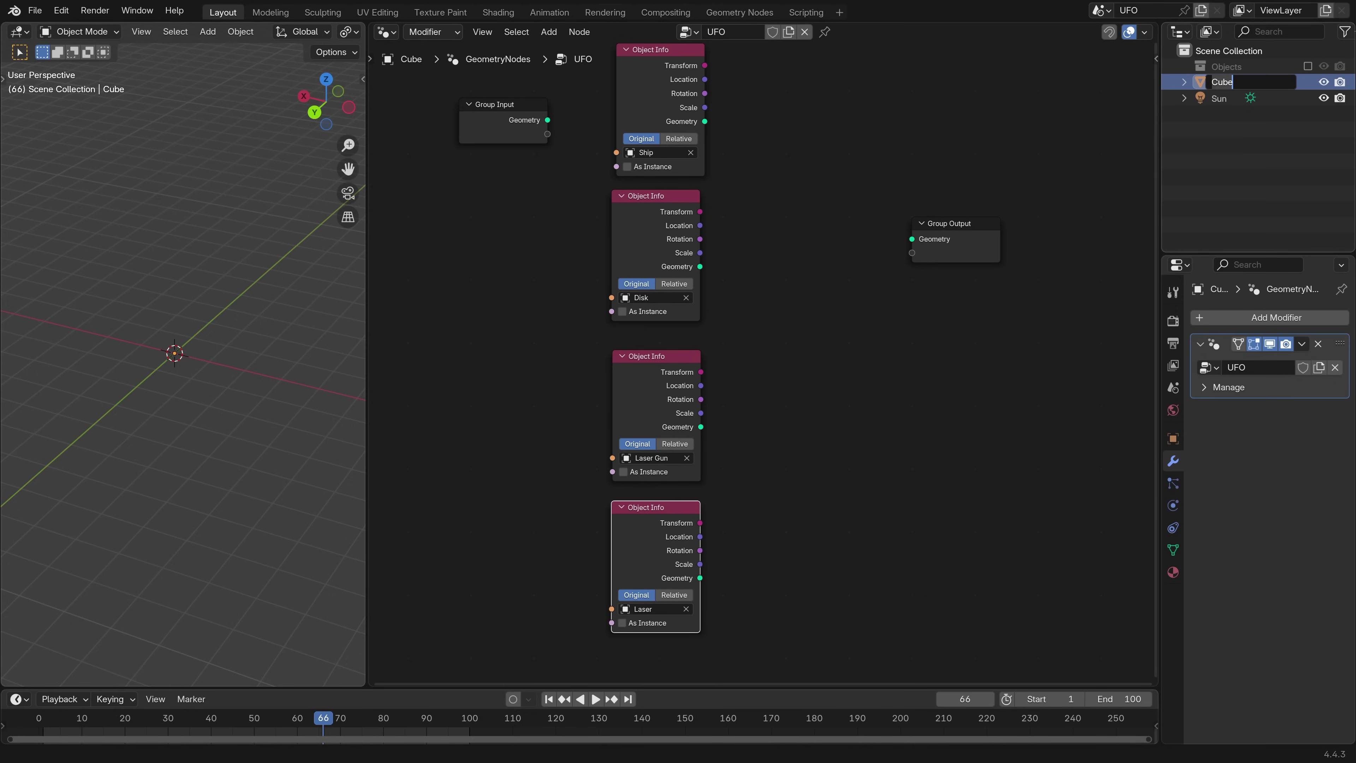
pyautogui.write('UFO')
pyautogui.press('Return')
# Wrap the four Object Info nodes in a frame labelled Objects.
pyautogui.scroll(-1, 778, 127)
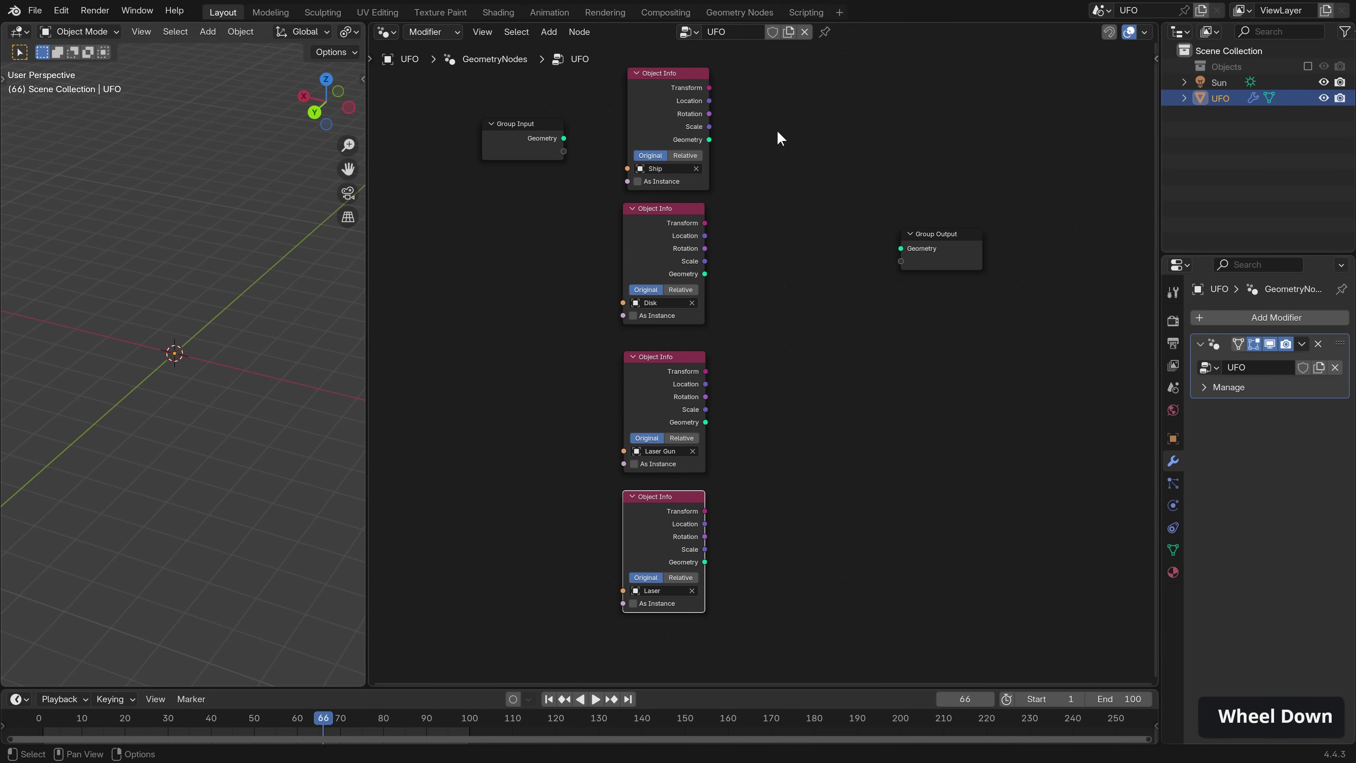
pyautogui.moveTo(788, 84); pyautogui.dragTo(642, 579)
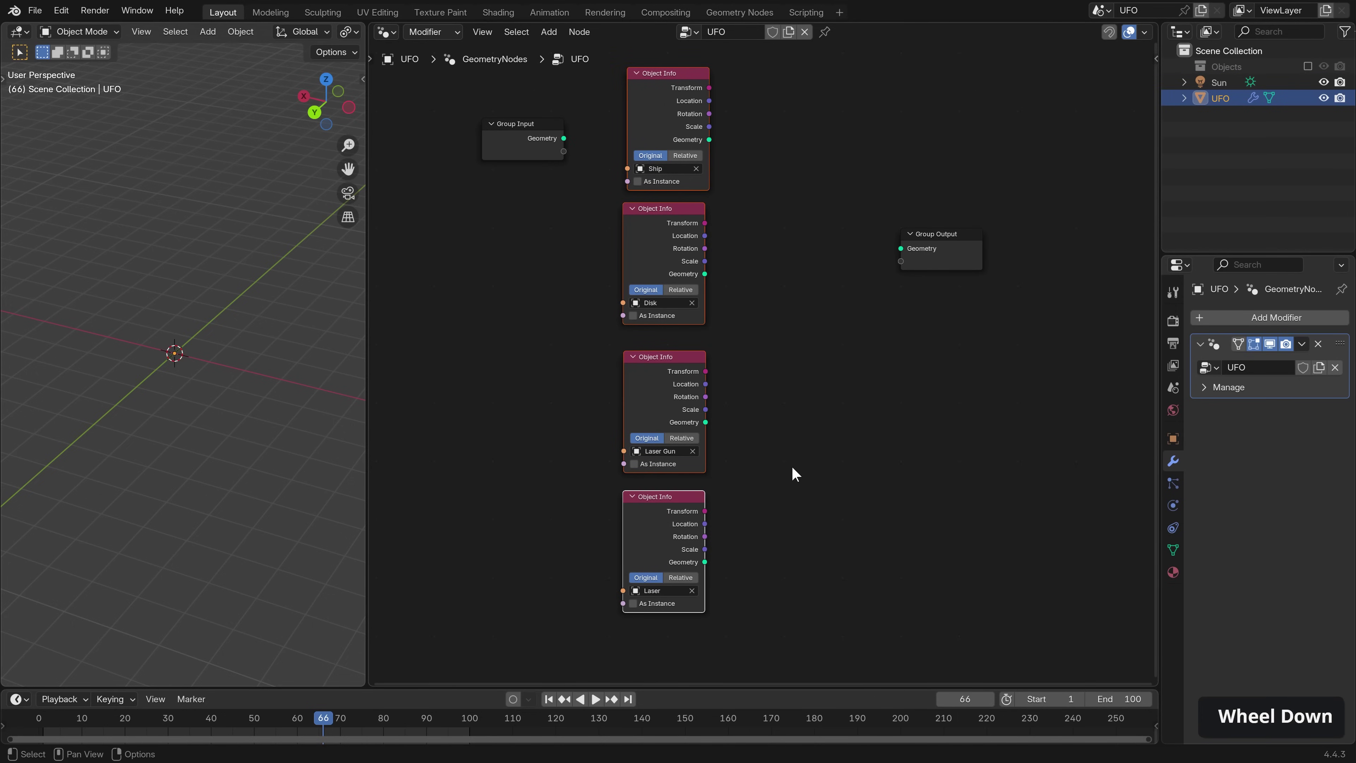
pyautogui.hotkey('shift', 'p')
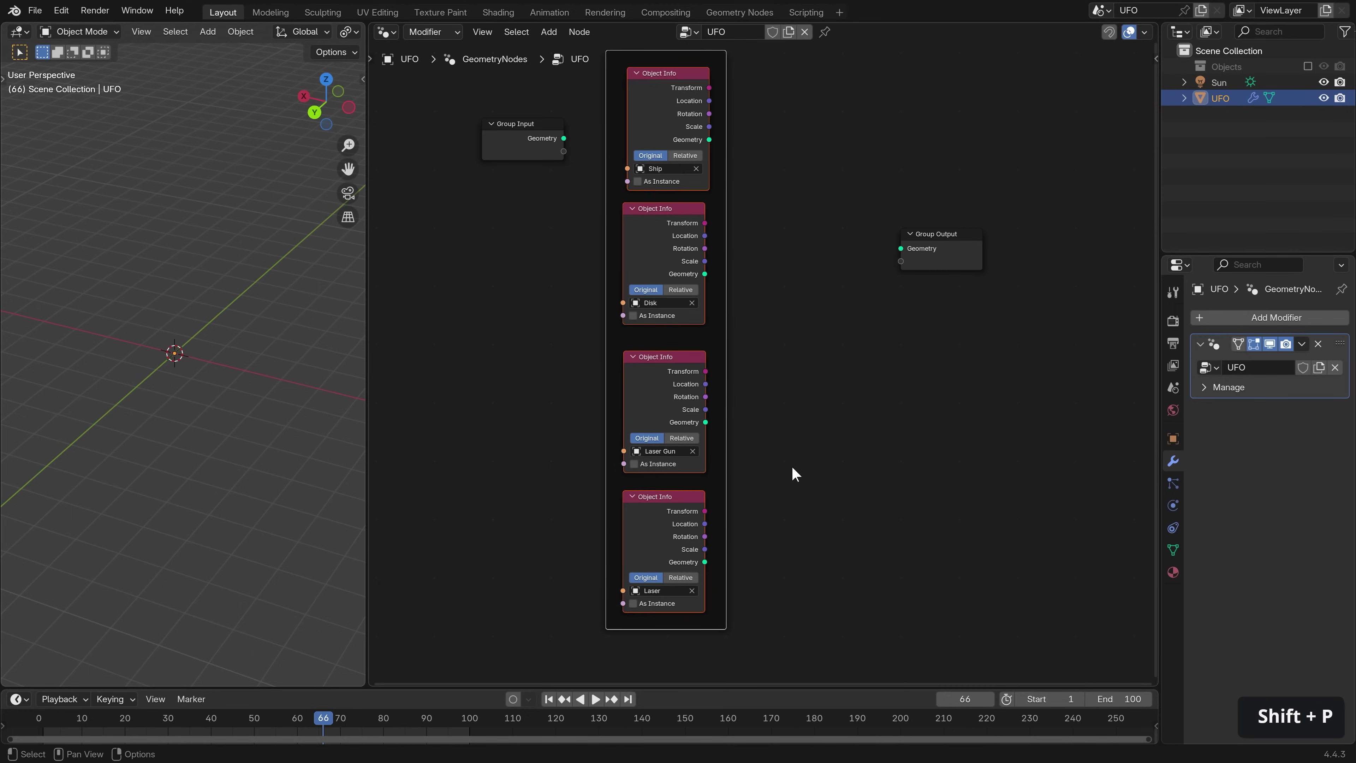
pyautogui.press('F2')
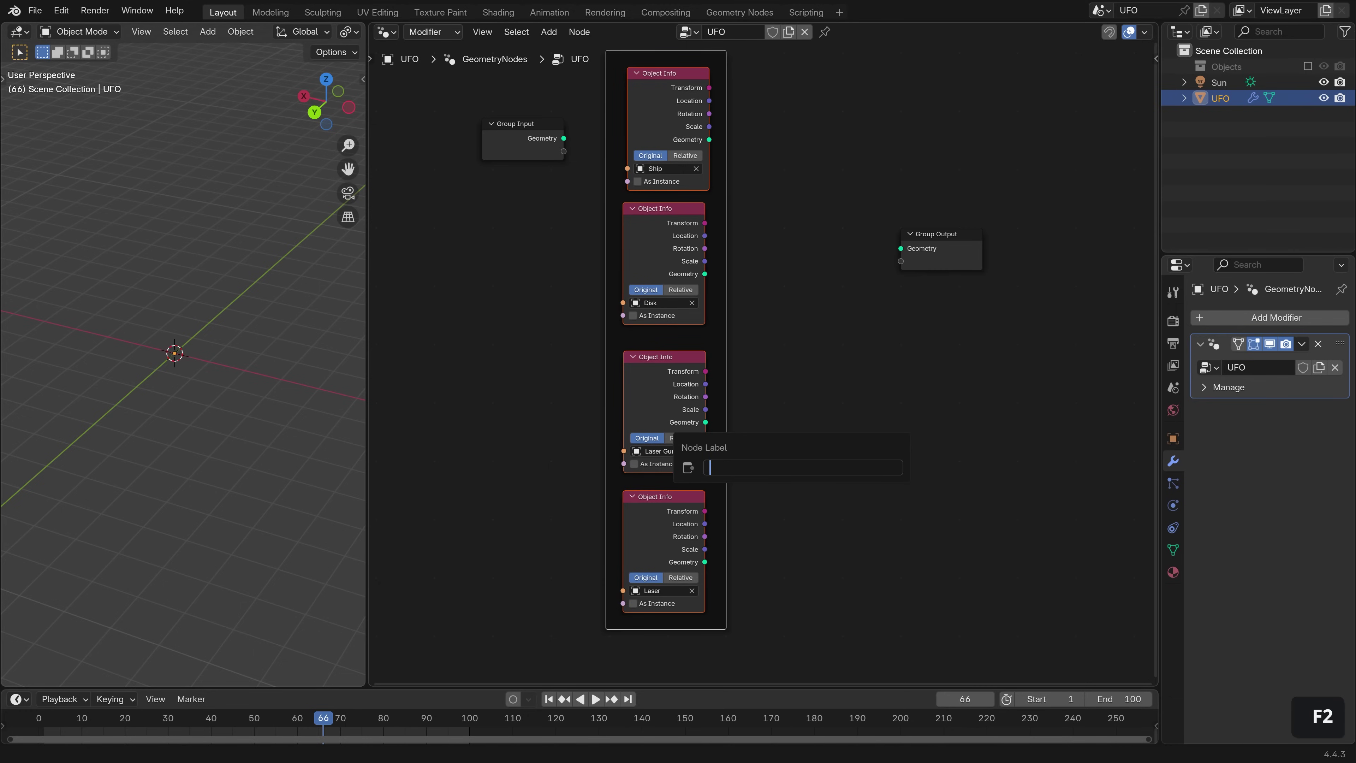
pyautogui.write('Objects')
pyautogui.press('Return')
# Move Group Output right and add a Join Geometry node before it.
pyautogui.moveTo(917, 292); pyautogui.dragTo(1042, 290)
pyautogui.hotkey('shift', 'a')
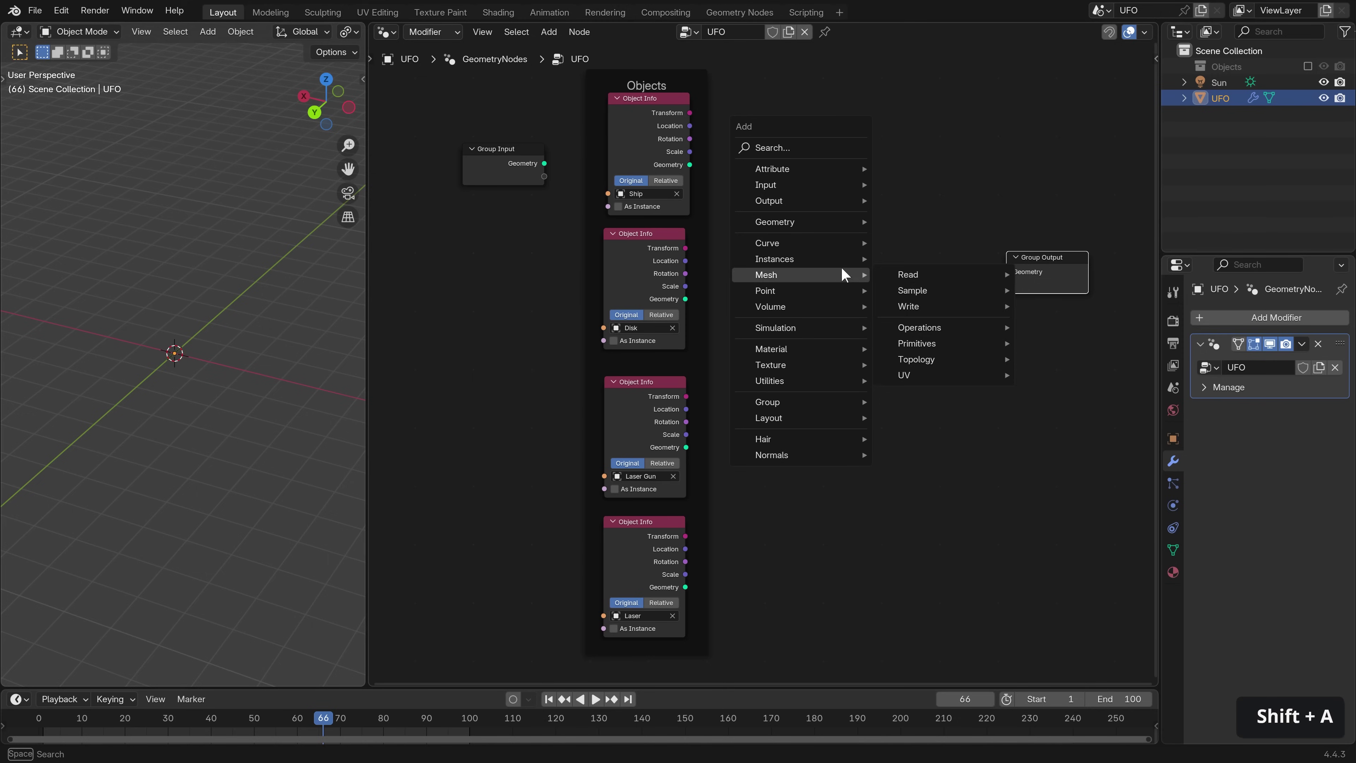
pyautogui.write('jp')
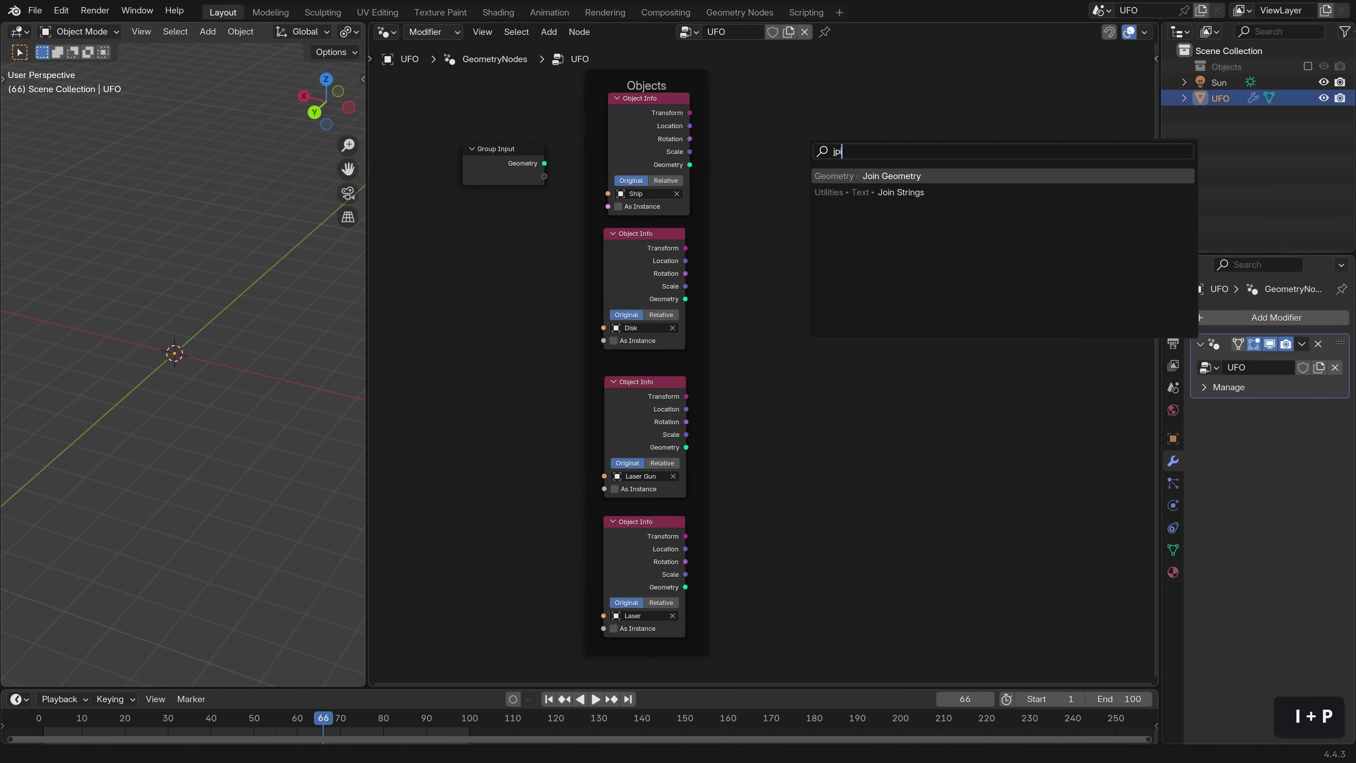
pyautogui.press('Return')
pyautogui.click(903, 209)
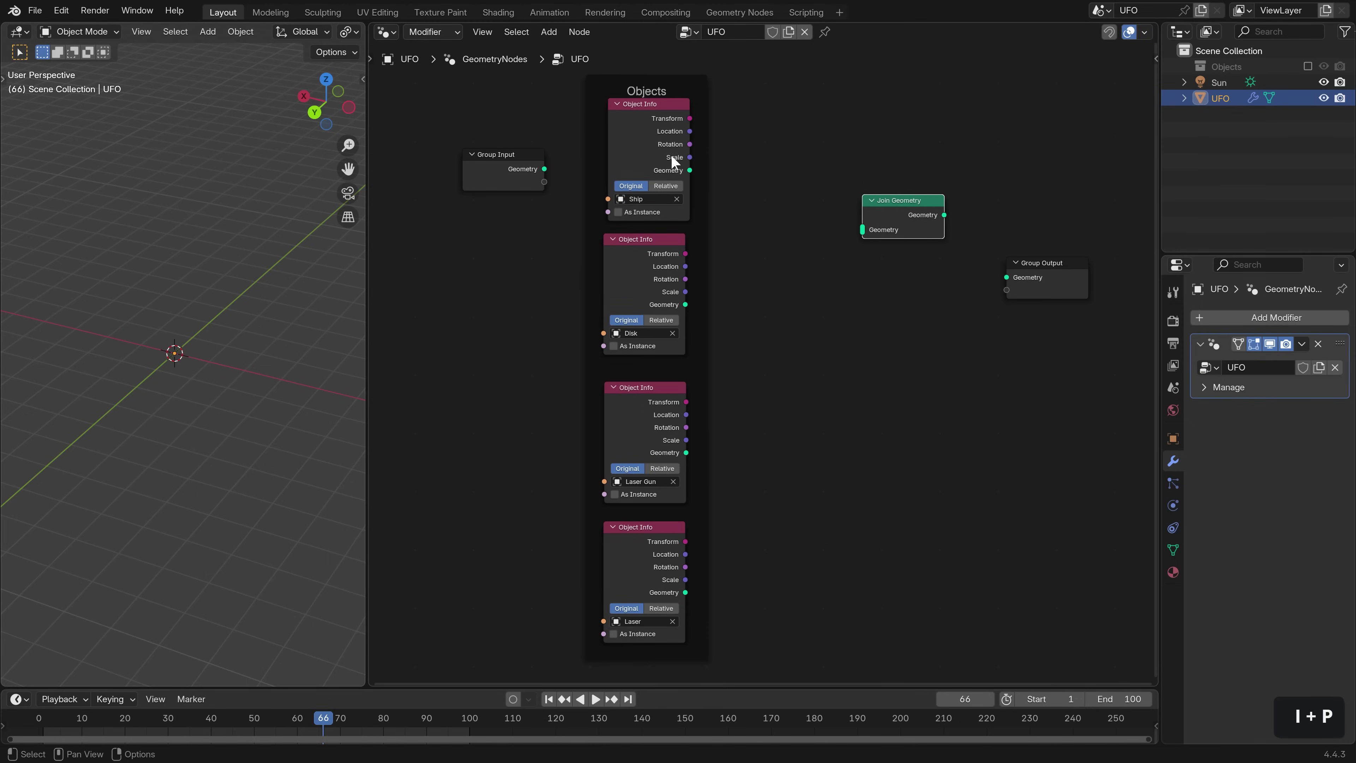
# Wire Ship, Disk, Laser Gun and Laser geometry into Join Geometry and on to Group Output.
pyautogui.moveTo(690, 170); pyautogui.dragTo(863, 229)
pyautogui.moveTo(685, 305); pyautogui.dragTo(863, 231)
pyautogui.moveTo(686, 452); pyautogui.dragTo(863, 232)
pyautogui.moveTo(685, 593); pyautogui.dragTo(863, 234)
pyautogui.moveTo(944, 215); pyautogui.dragTo(1006, 277)
pyautogui.scroll(2, 251, 348)
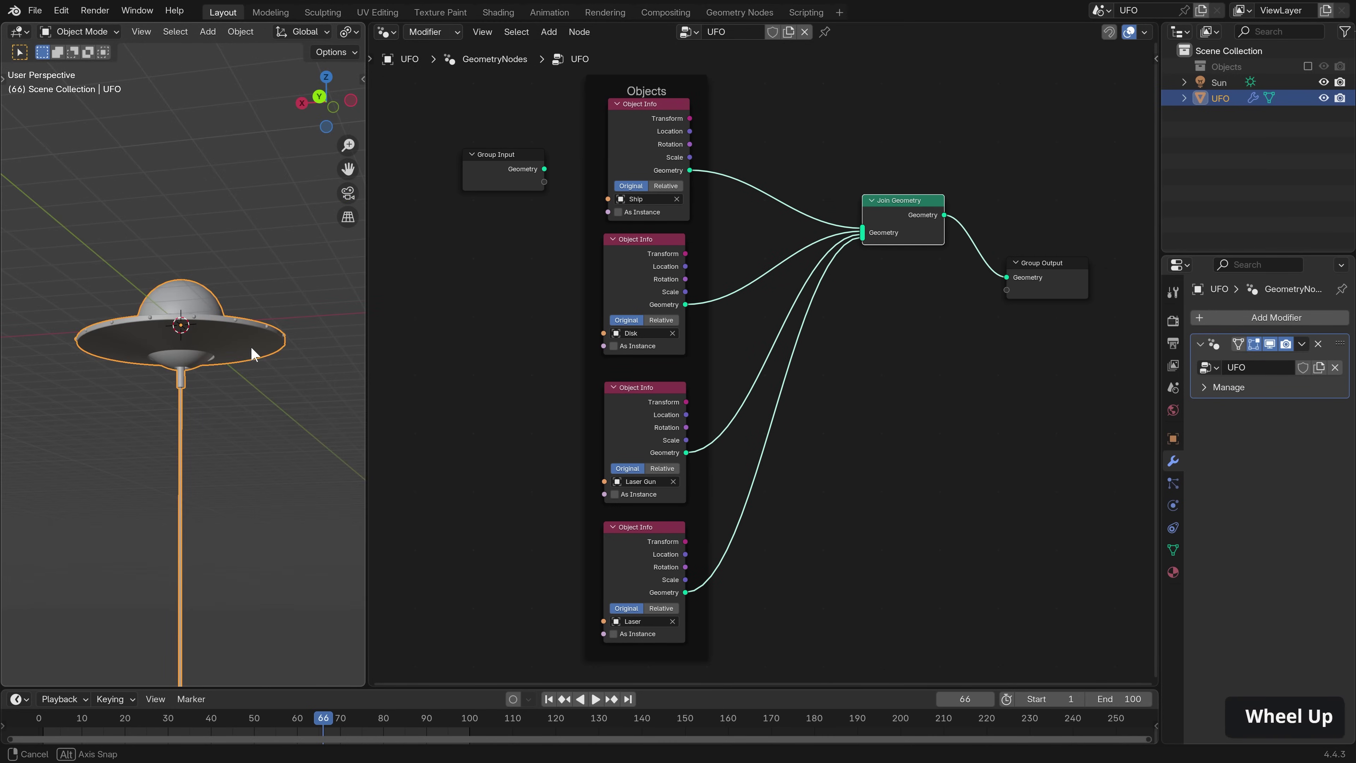
pyautogui.moveTo(251, 348); pyautogui.dragTo(945, 214, button='middle')
pyautogui.keyDown('shift'); pyautogui.click(884, 237); pyautogui.keyUp('shift')
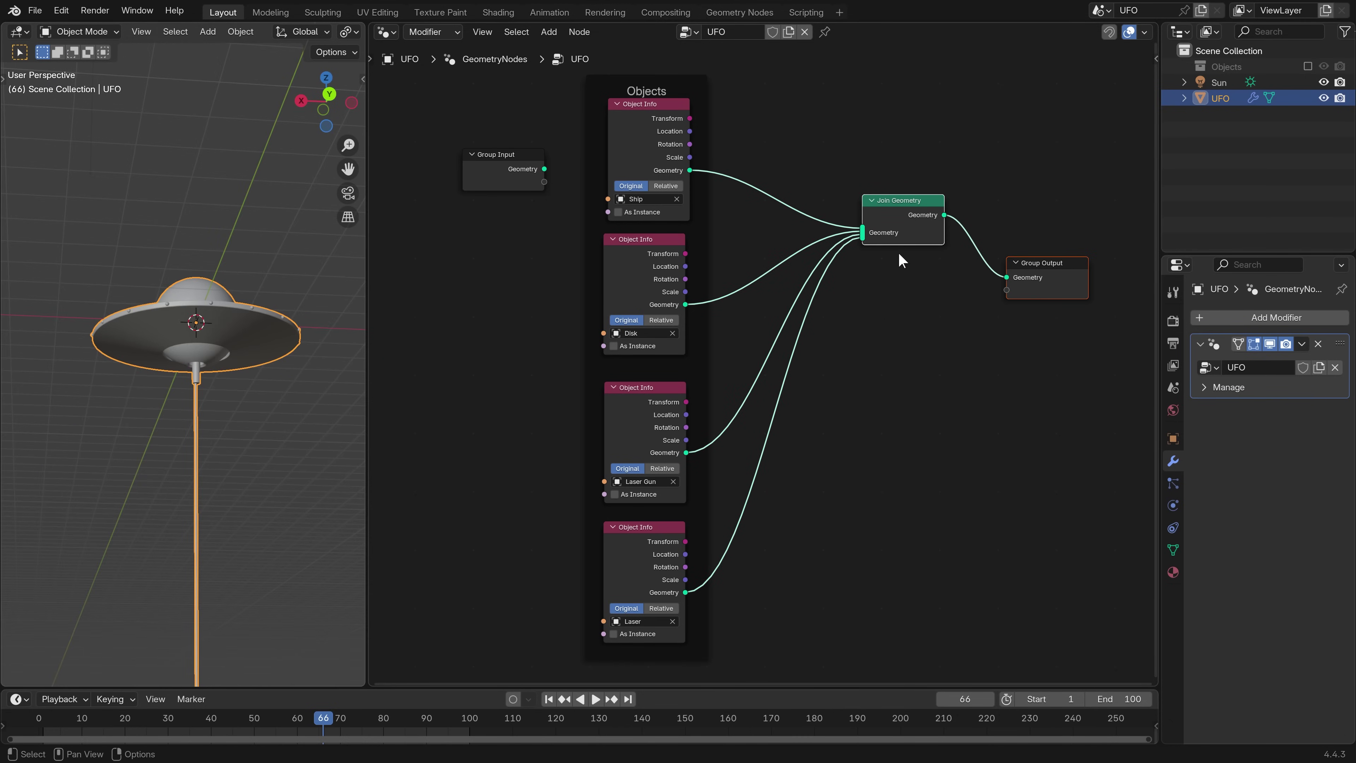
# Move Join Geometry and Group Output up and to the right.
pyautogui.press('h')
pyautogui.press('h')
pyautogui.press('g')
pyautogui.click(999, 197)
pyautogui.moveTo(998, 339); pyautogui.dragTo(887, 320, button='middle')
# Insert a Transform Geometry node into the Laser Gun to Join Geometry link.
pyautogui.hotkey('shift', 'a')
pyautogui.write('tran')
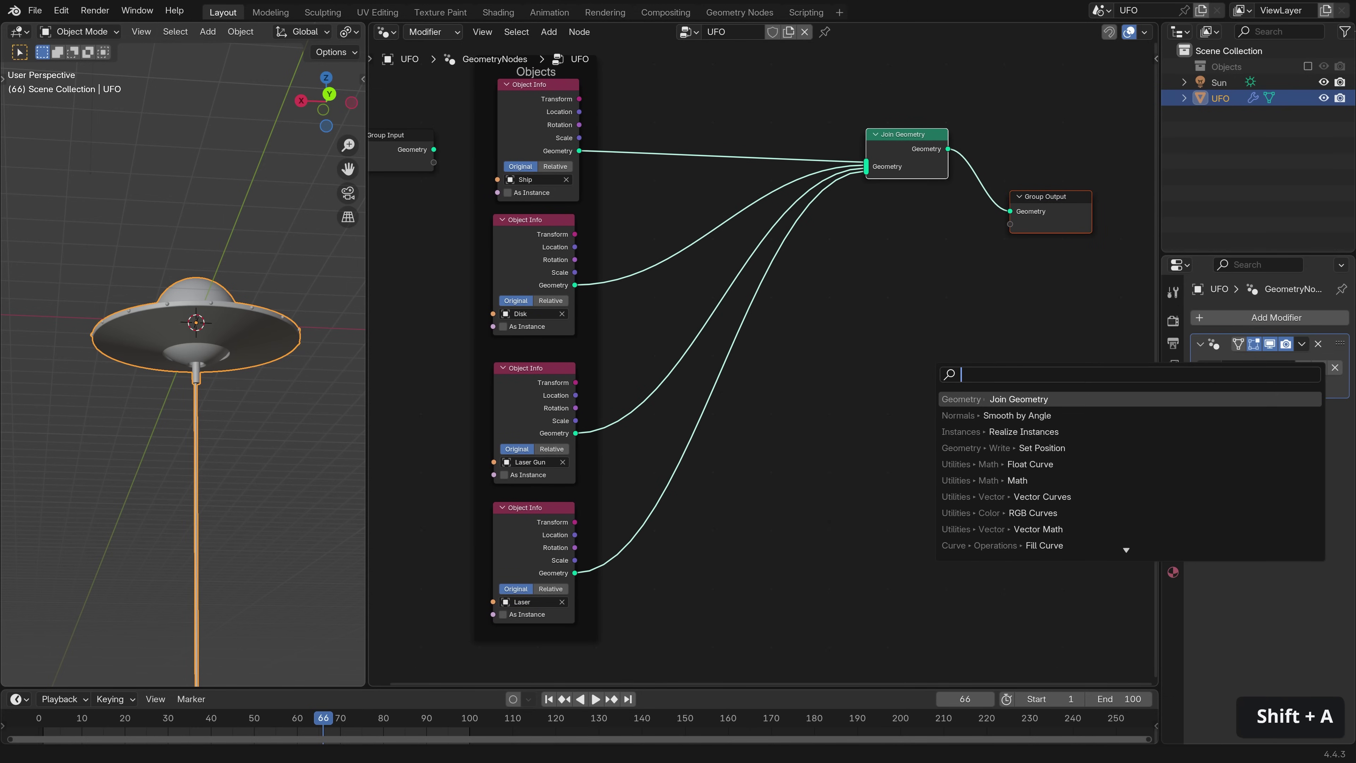
pyautogui.press('Return')
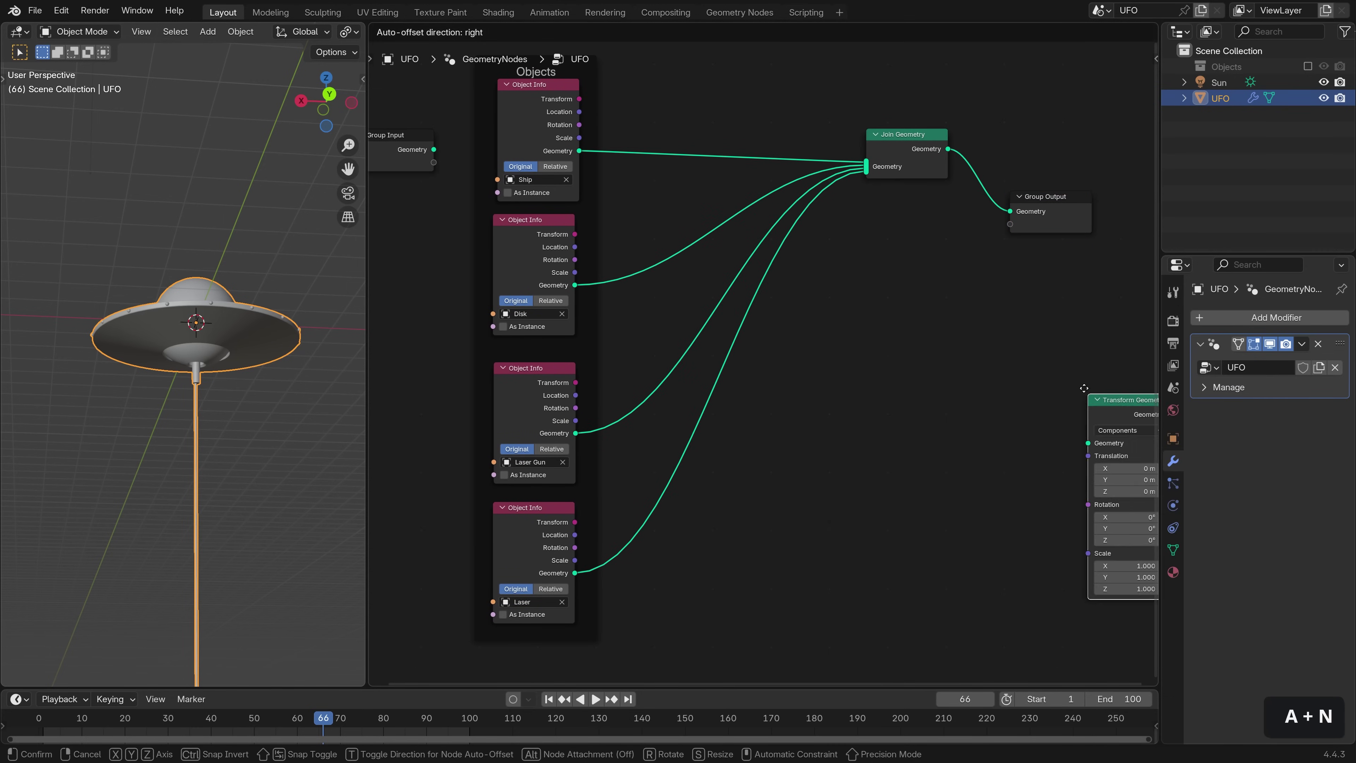
pyautogui.click(890, 353)
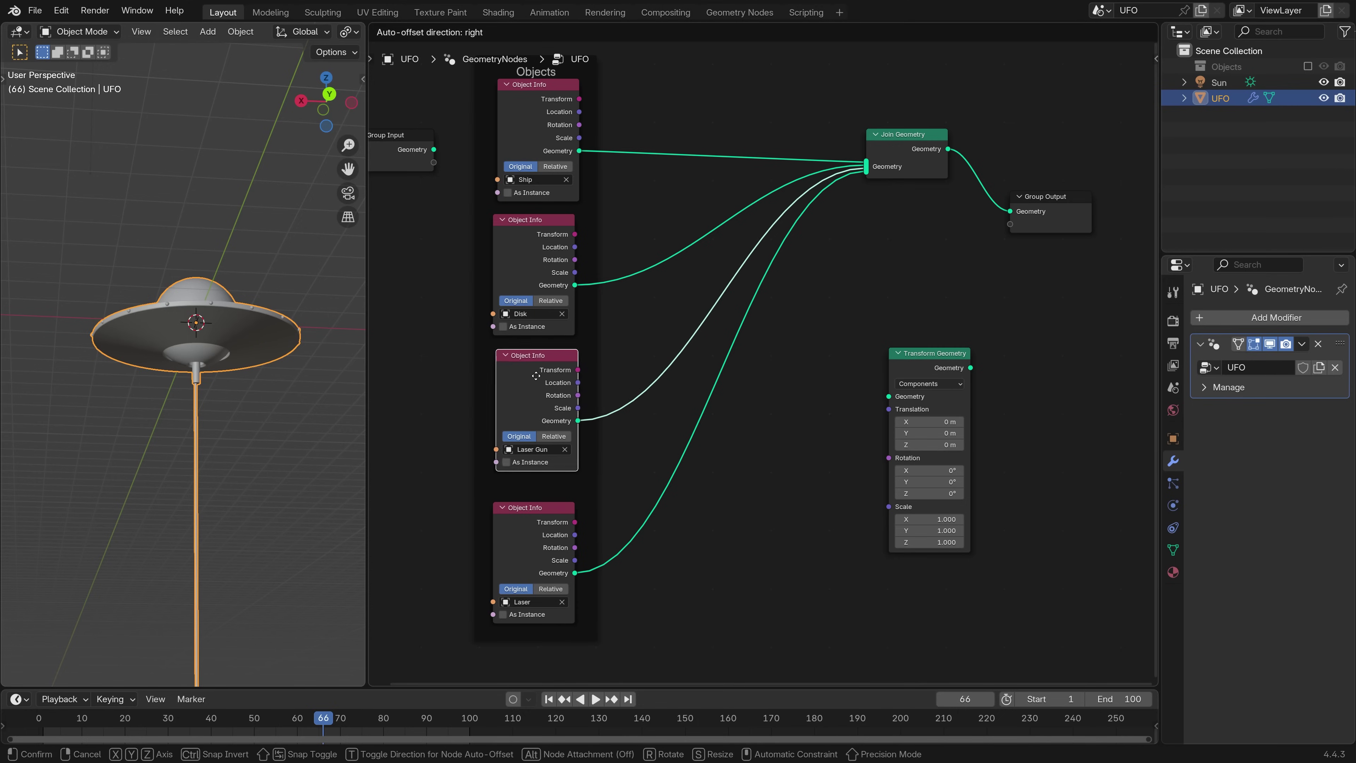
pyautogui.moveTo(563, 451); pyautogui.dragTo(563, 433)
pyautogui.moveTo(927, 373); pyautogui.dragTo(843, 352)
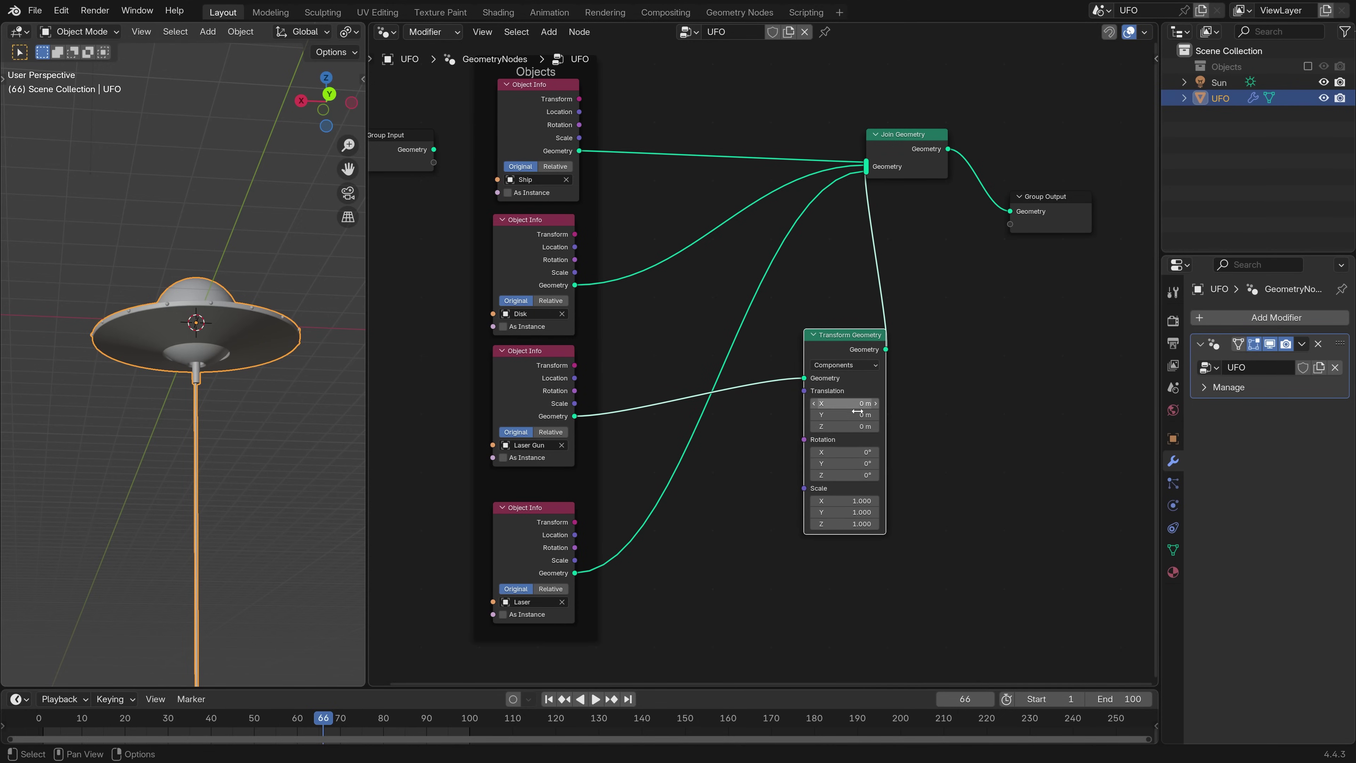
# Test a Z translation on the laser gun, undo it, and shift the node right.
pyautogui.moveTo(842, 422); pyautogui.dragTo(825, 423)
pyautogui.hotkey('ctrl', 'z')
pyautogui.moveTo(926, 415); pyautogui.dragTo(1027, 372, button='middle')
pyautogui.moveTo(950, 293); pyautogui.dragTo(1051, 267)
# Add a Vector node feeding Translation with Z set to -1.310.
pyautogui.hotkey('shift', 'a')
pyautogui.write('vect')
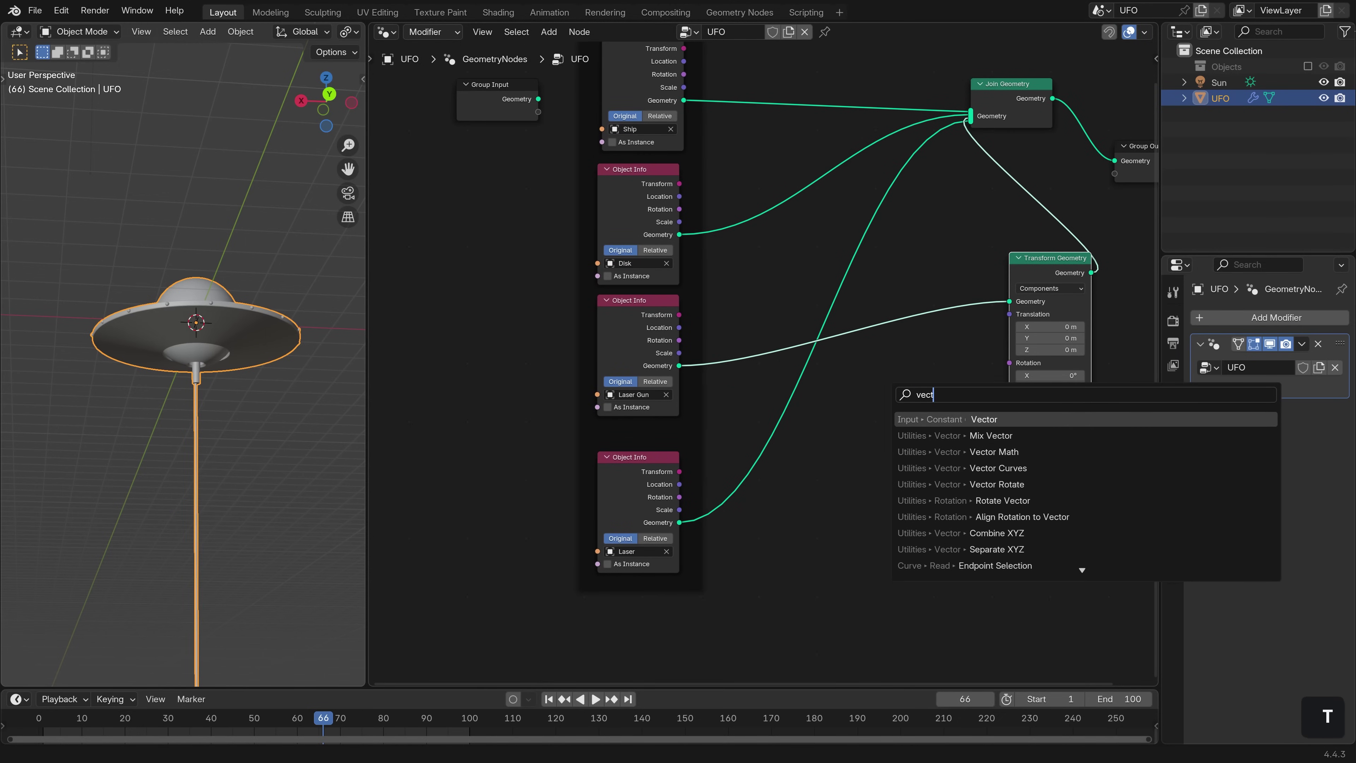
pyautogui.press('Return')
pyautogui.click(964, 384)
pyautogui.moveTo(956, 386); pyautogui.dragTo(1013, 314)
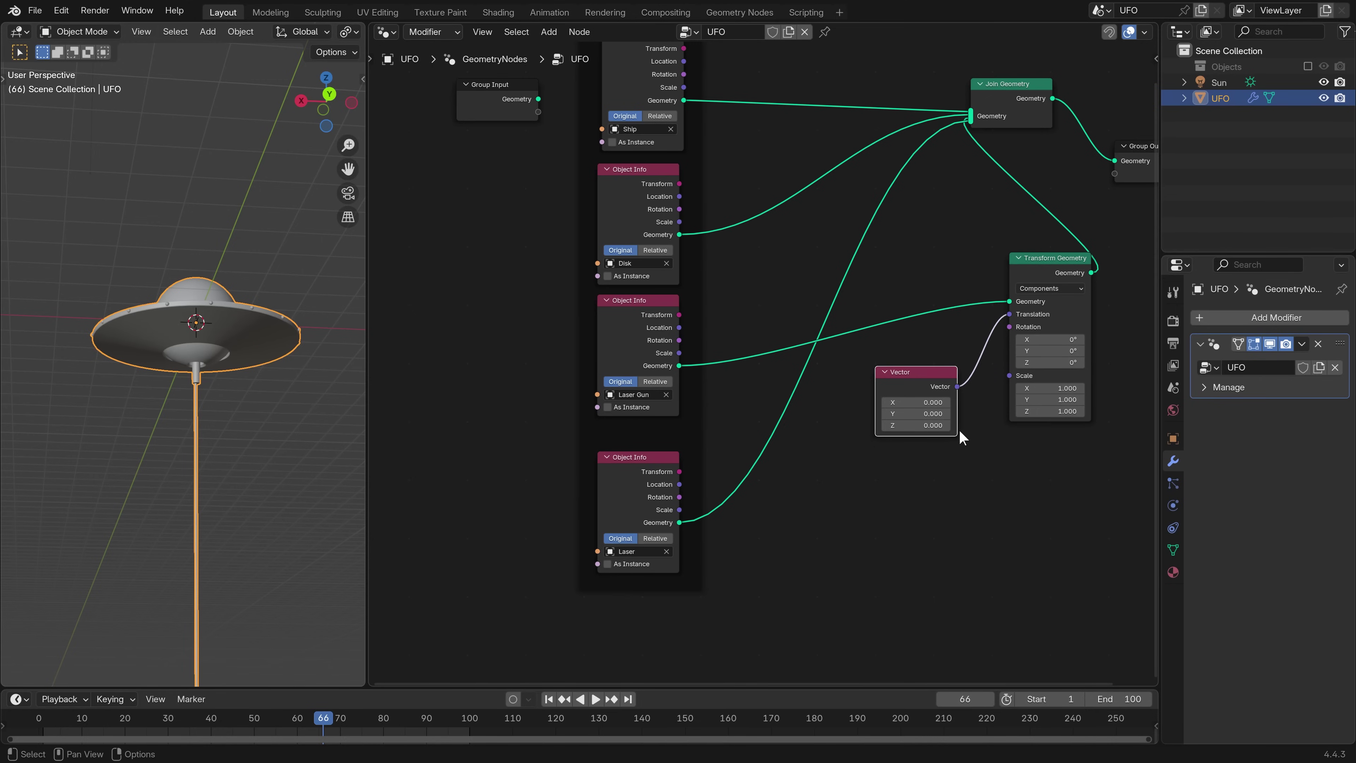
pyautogui.keyDown('shift'); pyautogui.click(932, 425); pyautogui.keyUp('shift')
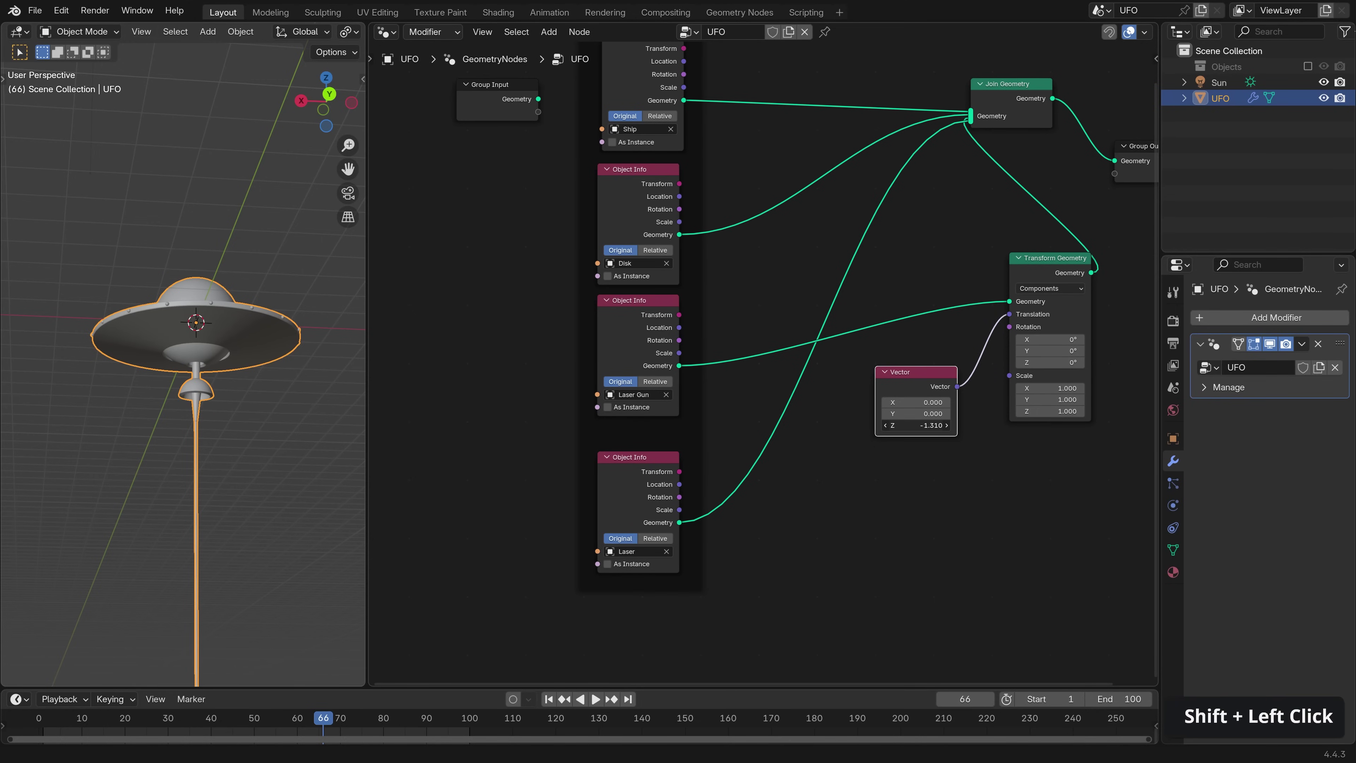
# Check the side view, test and undo a Rotation X tilt, and place the Vector below.
pyautogui.moveTo(319, 386); pyautogui.dragTo(314, 417, button='middle')
pyautogui.moveTo(1045, 339); pyautogui.dragTo(1062, 340)
pyautogui.hotkey('ctrl', 'z')
pyautogui.moveTo(899, 383); pyautogui.dragTo(900, 427)
# Frame the Vector node with the label Laser Gun Offset.
pyautogui.hotkey('shift', 'p')
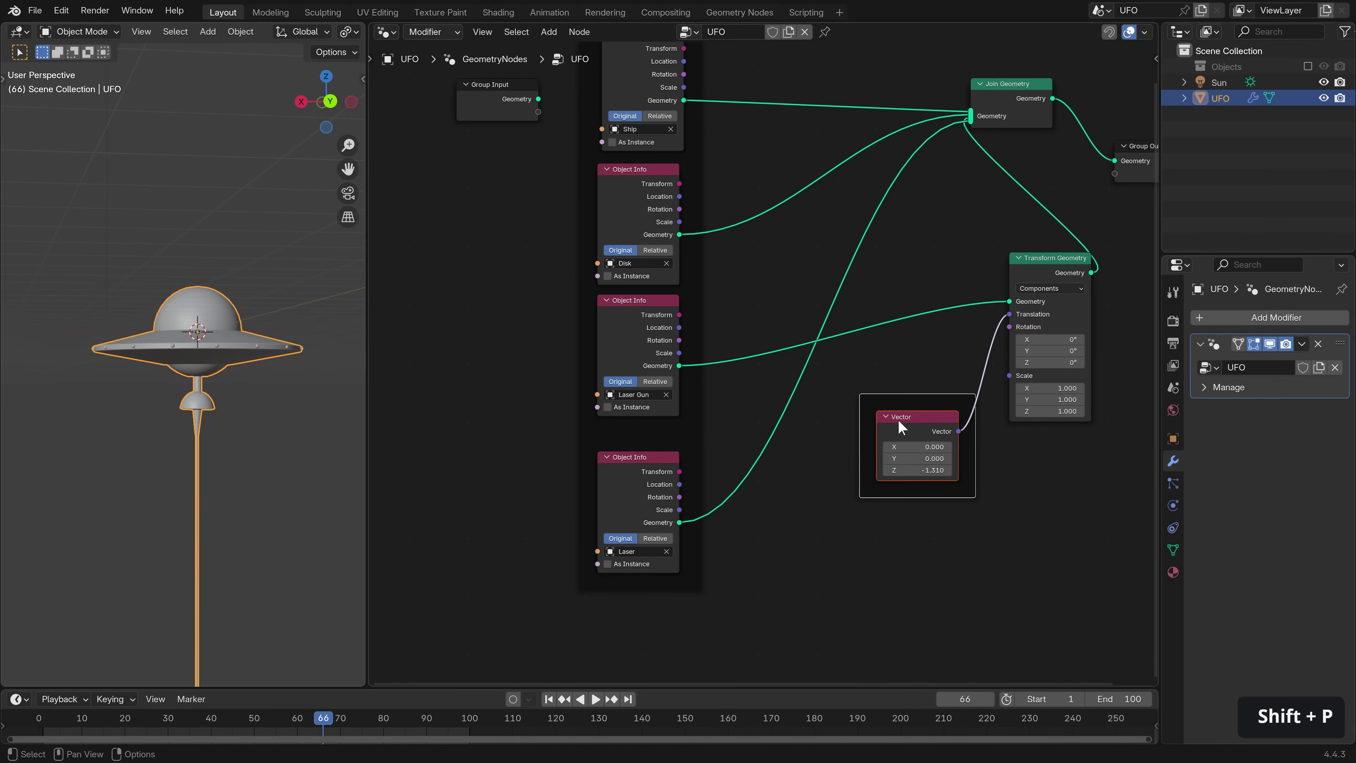
pyautogui.press('F2')
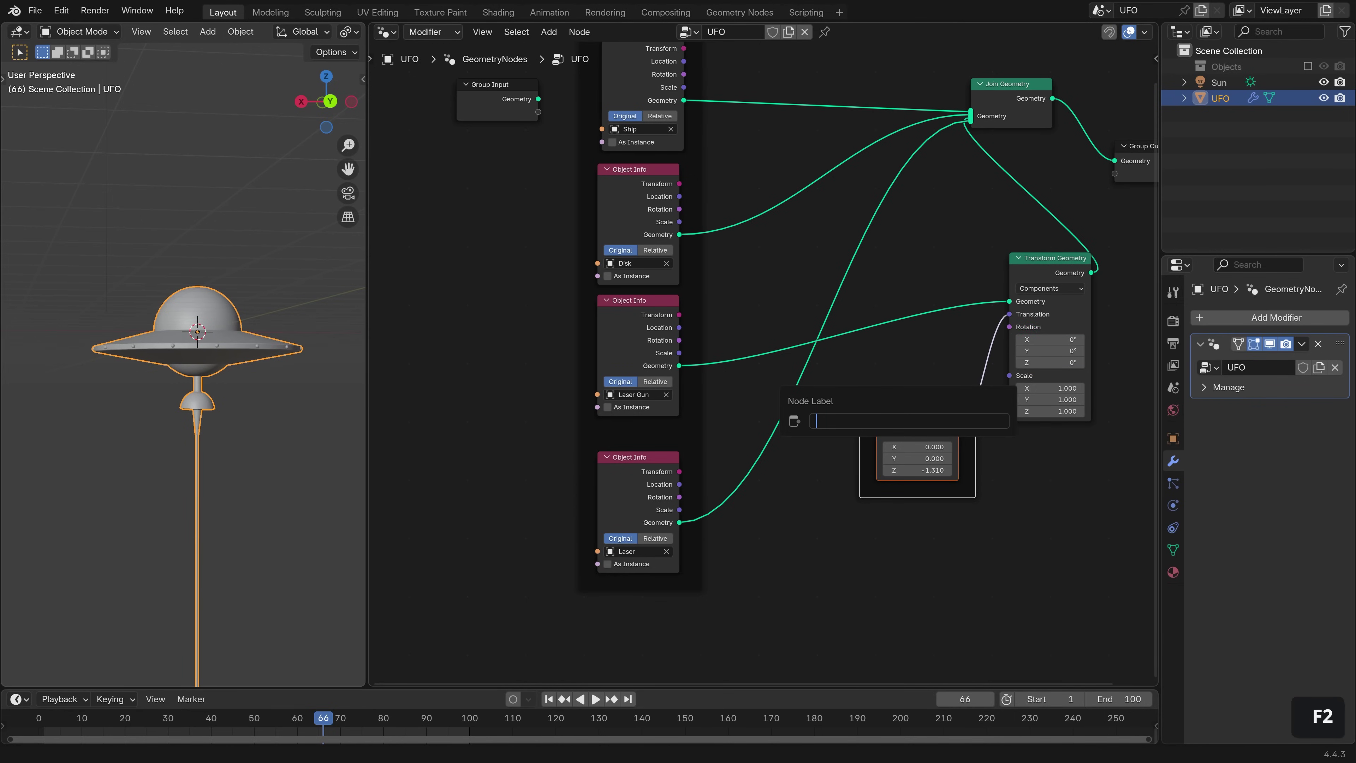
pyautogui.write('Laser Gun Offset')
pyautogui.press('Return')
pyautogui.moveTo(1034, 267); pyautogui.dragTo(1029, 264)
pyautogui.moveTo(1038, 307); pyautogui.dragTo(918, 321, button='middle')
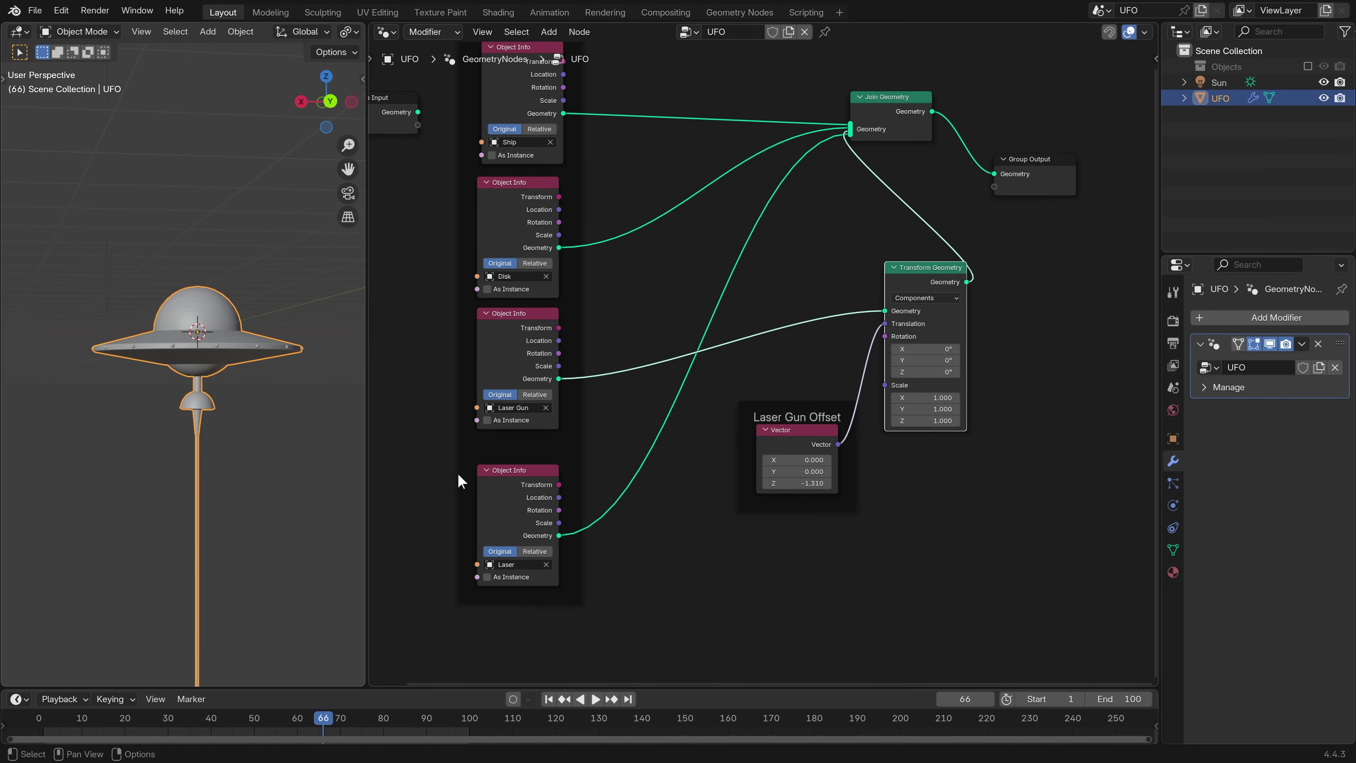
# Rearrange Transform and Join Geometry, then cut the Laser link into the main join.
pyautogui.moveTo(919, 276); pyautogui.dragTo(912, 265)
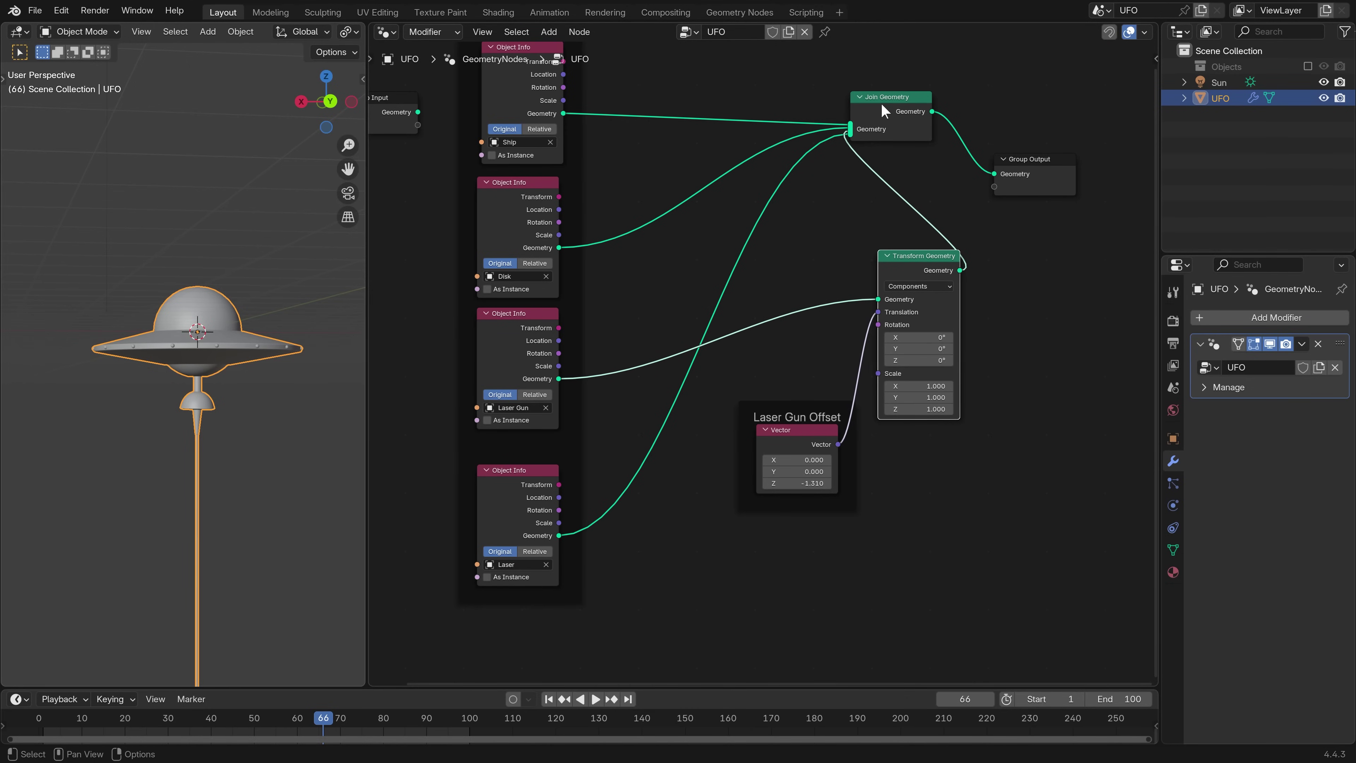
pyautogui.moveTo(883, 110); pyautogui.dragTo(904, 98)
pyautogui.keyDown('ctrl'); pyautogui.moveTo(743, 216); pyautogui.dragTo(790, 232, button='right'); pyautogui.keyUp('ctrl')
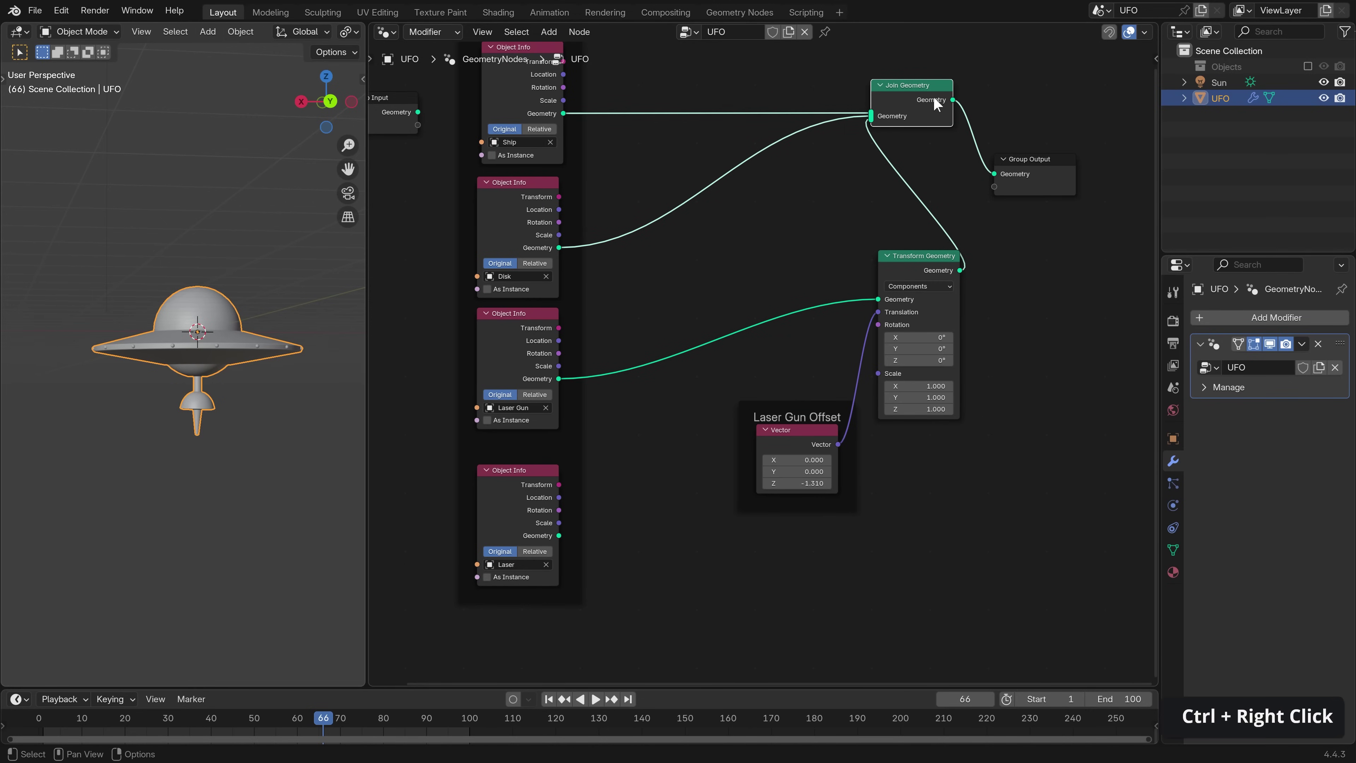
# Add a duplicate Join Geometry before Transform Geometry that merges Laser Gun and Laser.
pyautogui.hotkey('shift', 'd')
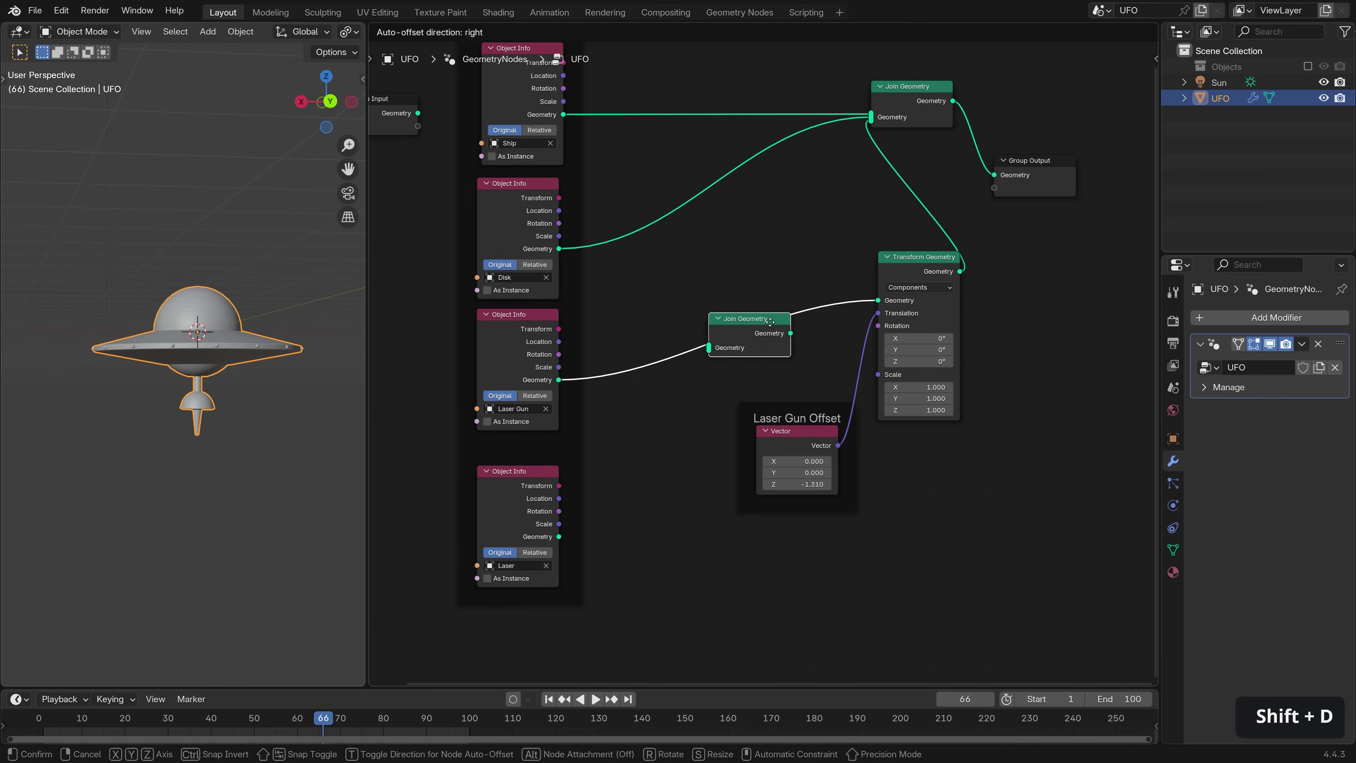
pyautogui.click(763, 316)
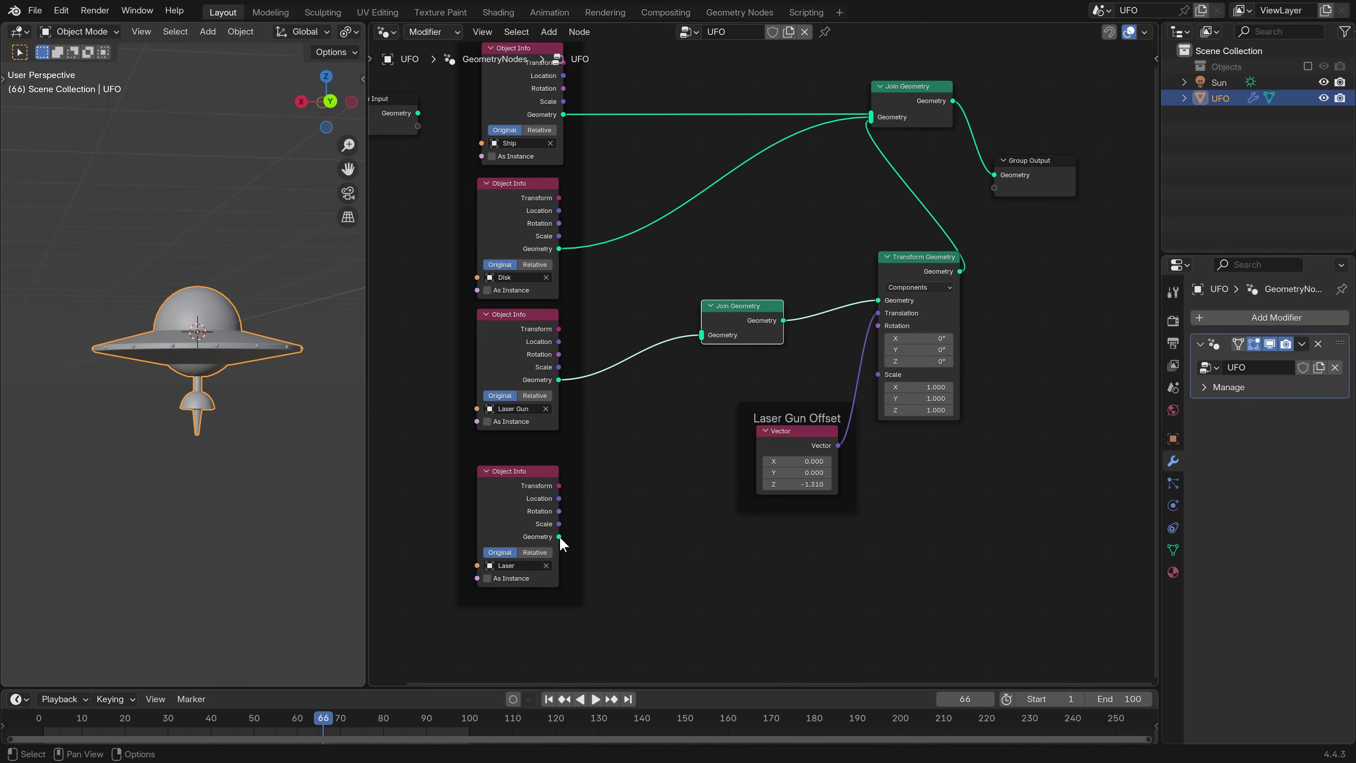
pyautogui.moveTo(559, 536); pyautogui.dragTo(702, 337)
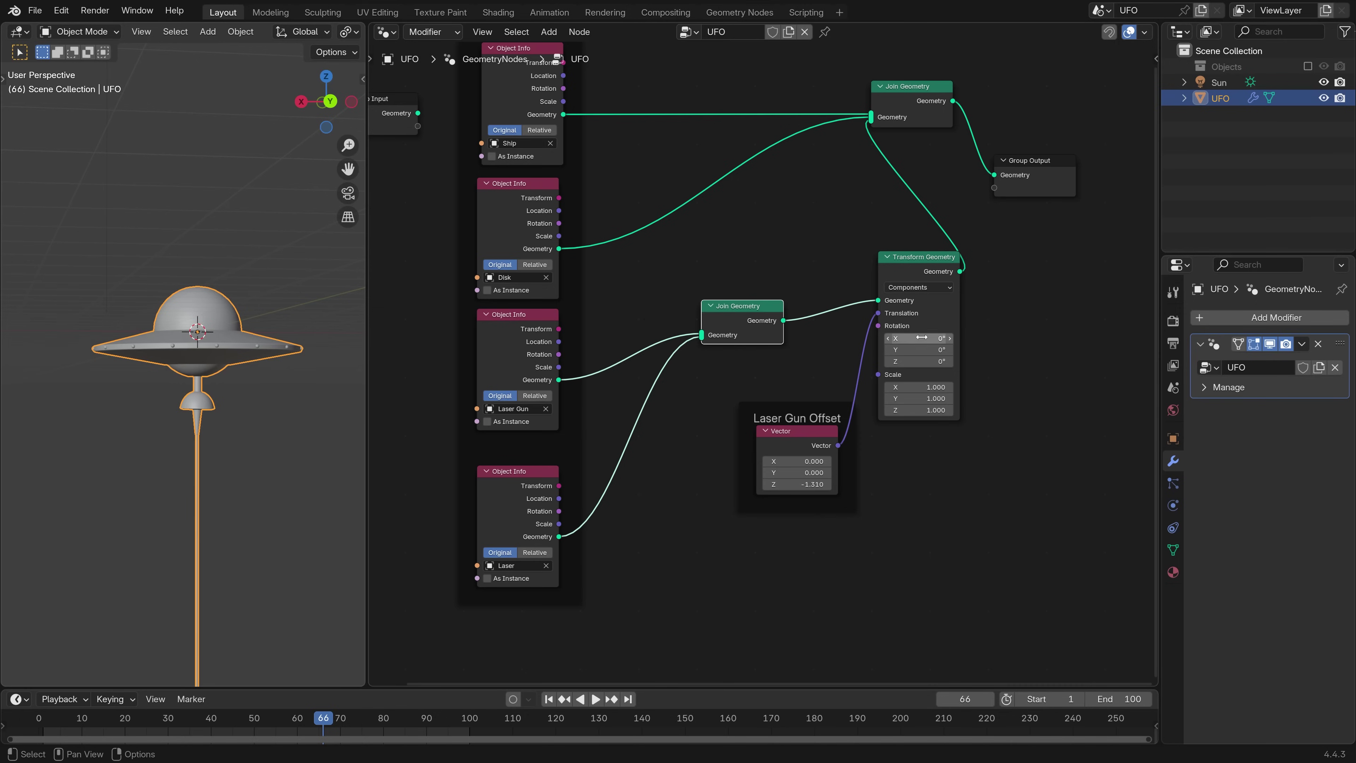
pyautogui.moveTo(918, 338)
pyautogui.mouseDown()
pyautogui.moveTo(983, 338)
pyautogui.moveTo(923, 338)
pyautogui.moveTo(940, 338)
pyautogui.mouseUp()
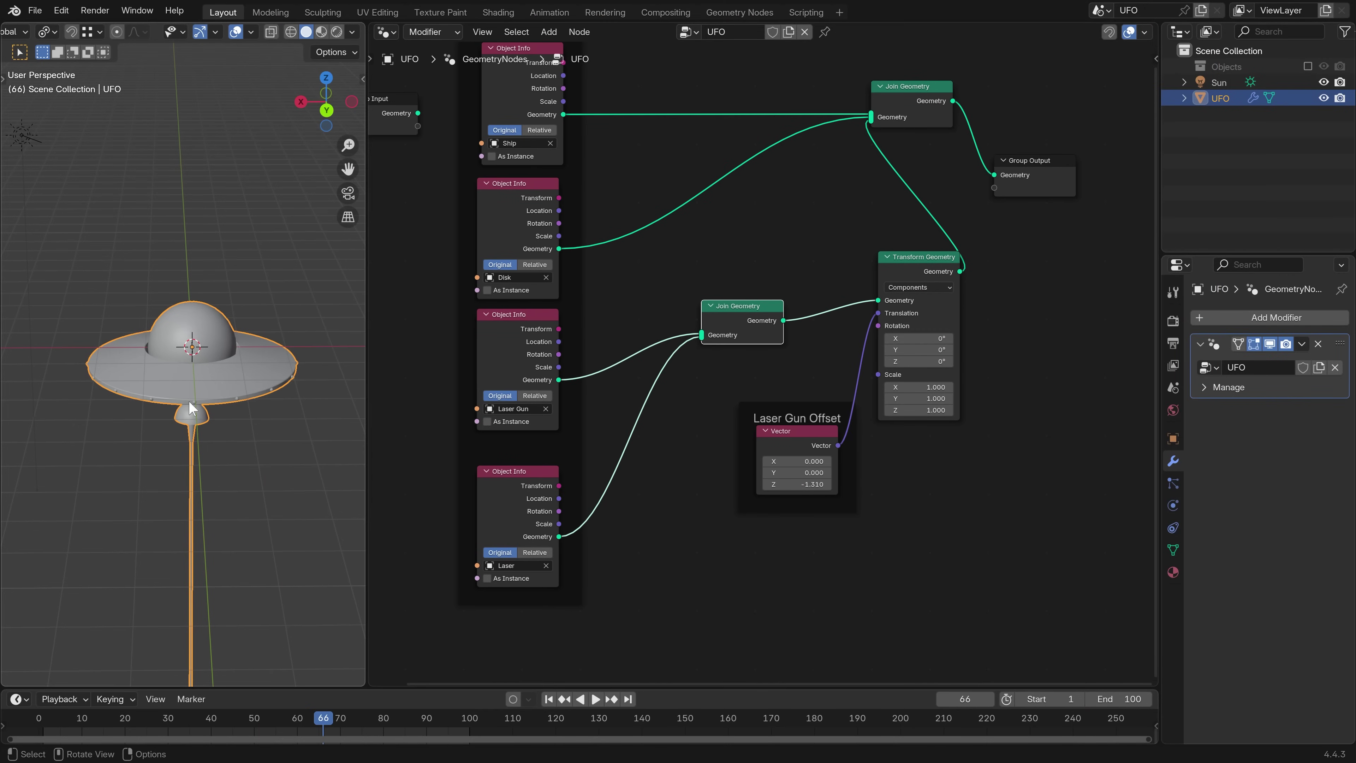
# Insert a duplicate Transform Geometry node just before Group Output.
pyautogui.scroll(3, 224, 352)
pyautogui.moveTo(929, 288); pyautogui.dragTo(835, 347, button='middle')
pyautogui.scroll(1, 835, 347)
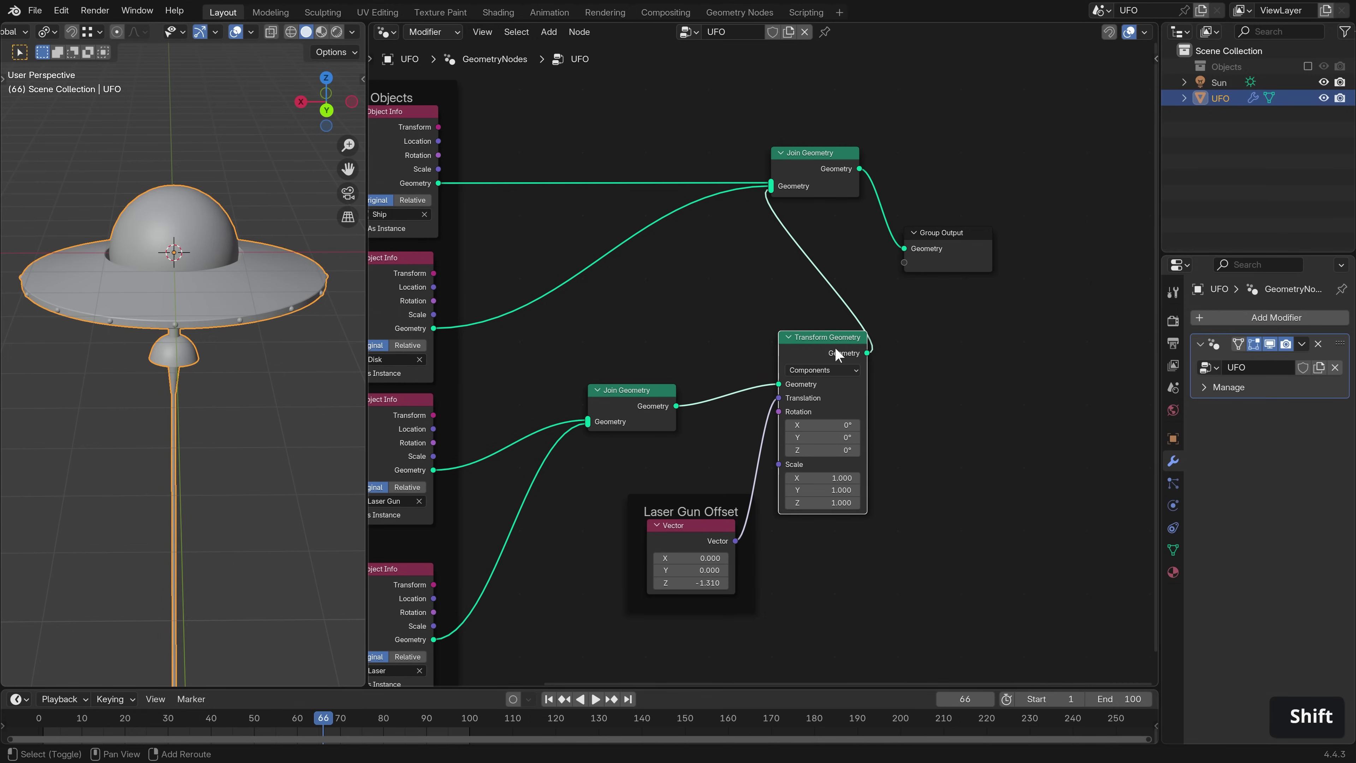
pyautogui.hotkey('shift', 'd')
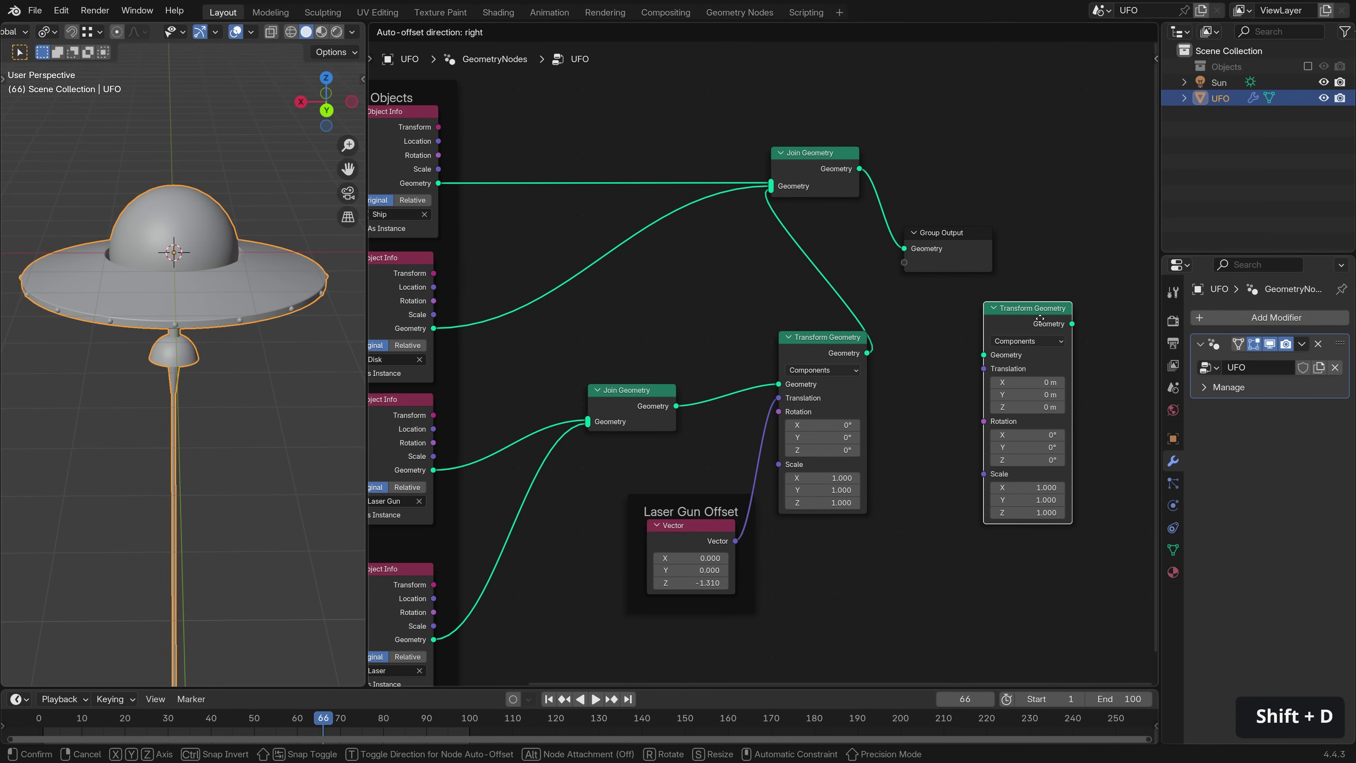
pyautogui.click(942, 192)
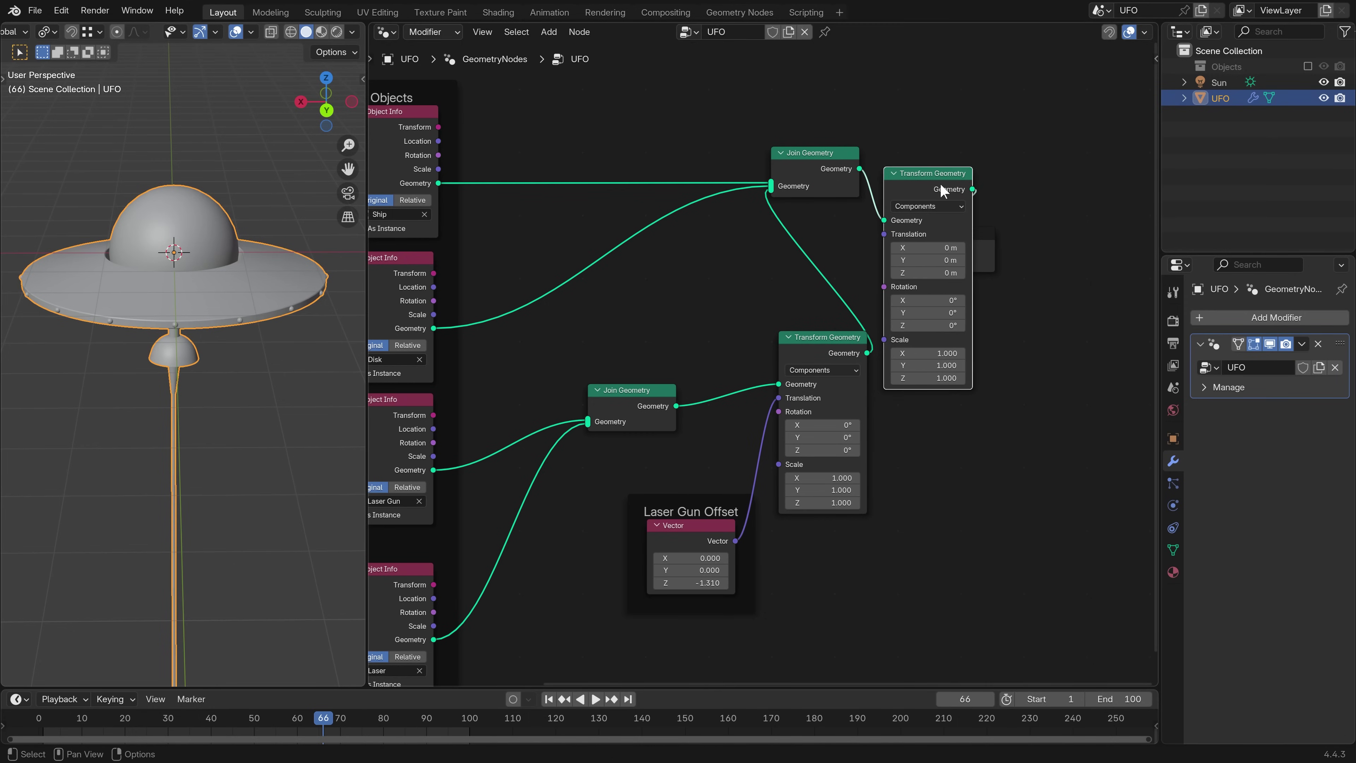
pyautogui.moveTo(838, 171); pyautogui.dragTo(835, 162)
pyautogui.moveTo(935, 181); pyautogui.dragTo(994, 176)
# Add a Noise Texture and connect its Color to the new Transform Geometry.
pyautogui.moveTo(1065, 406); pyautogui.dragTo(980, 328, button='middle')
pyautogui.hotkey('shift', 'a')
pyautogui.write('n')
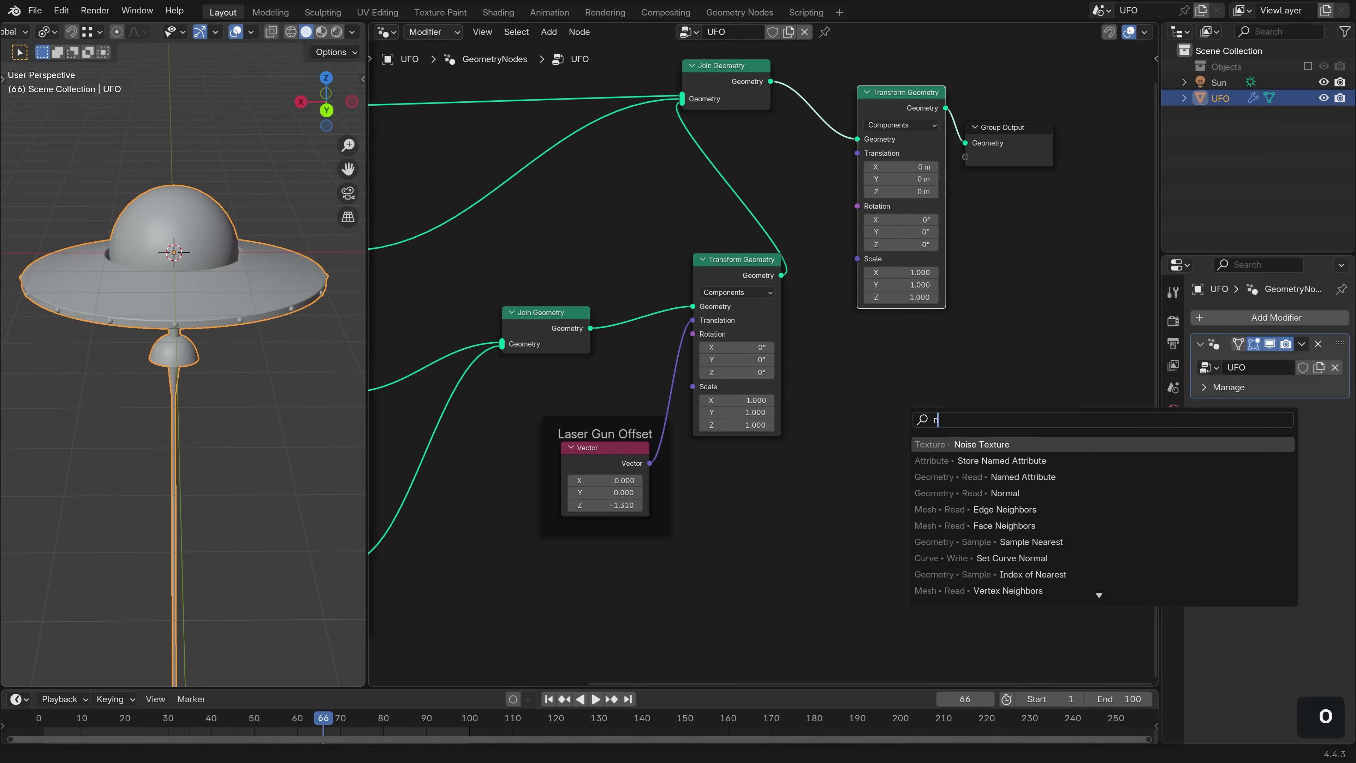
pyautogui.write('oise')
pyautogui.press('Return')
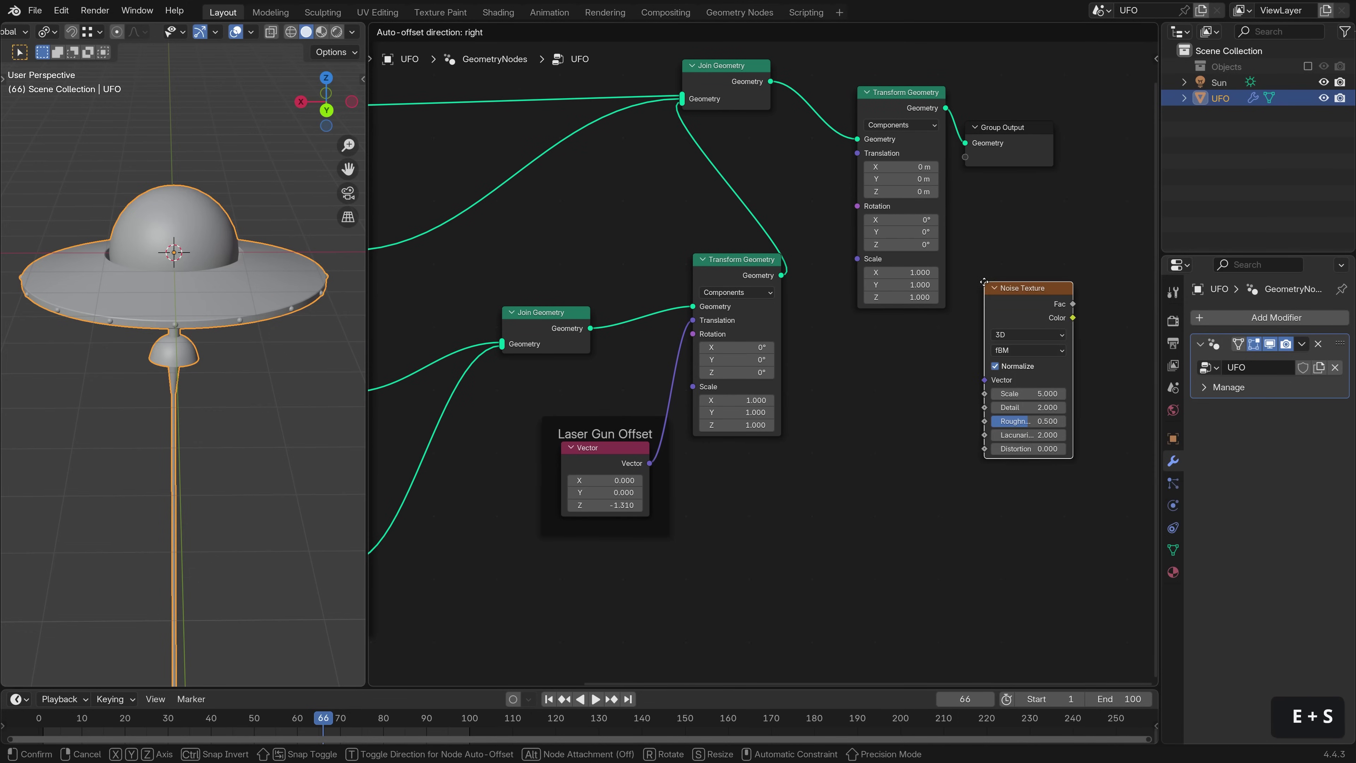
pyautogui.click(825, 439)
pyautogui.moveTo(1011, 353); pyautogui.dragTo(930, 428, button='middle')
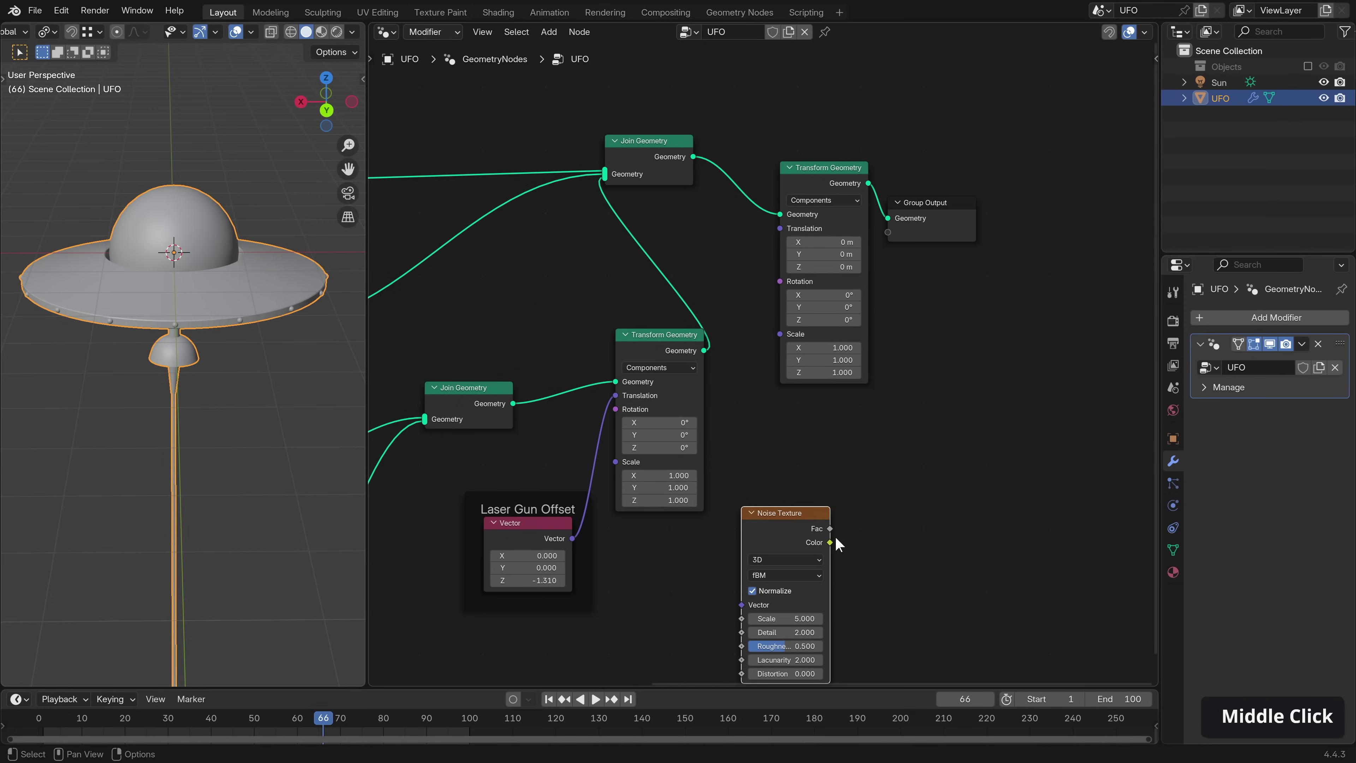
pyautogui.moveTo(830, 543); pyautogui.dragTo(779, 227)
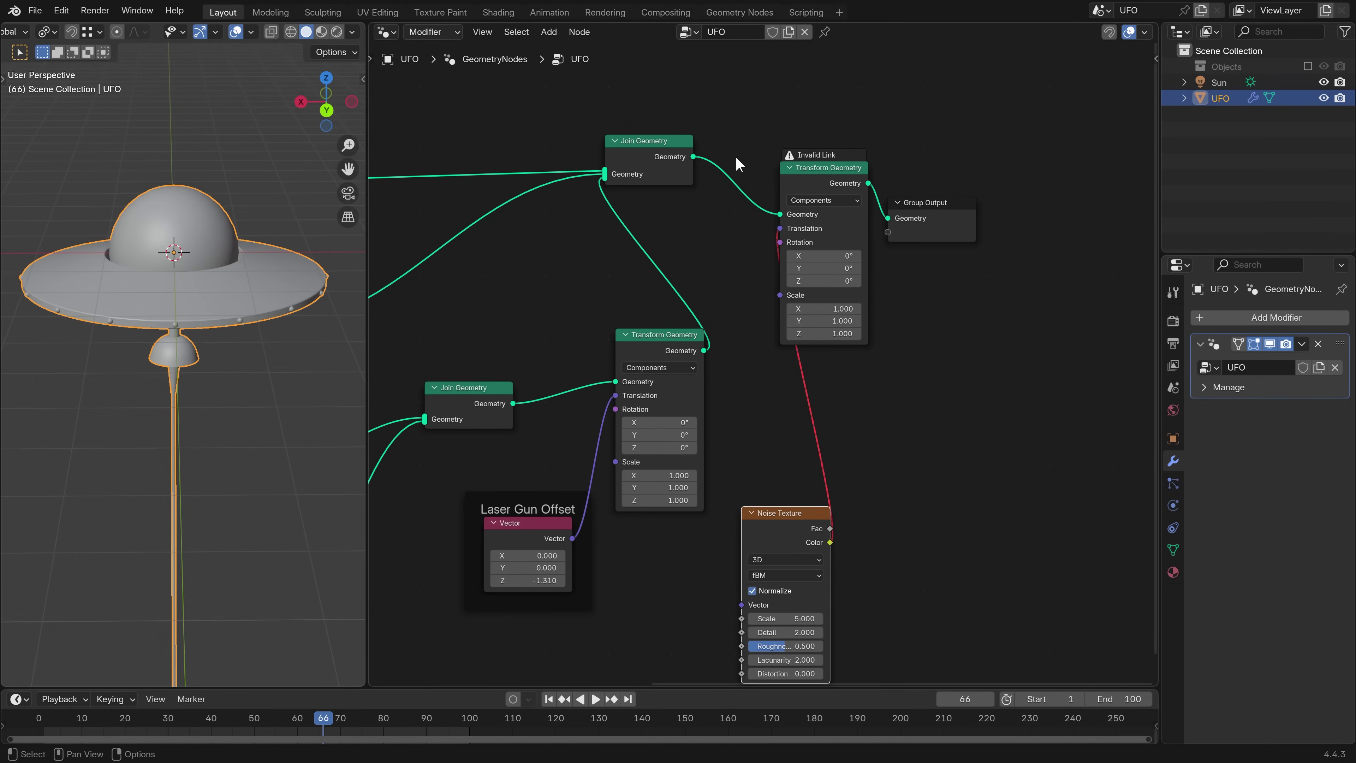
# Shift Transform Geometry and Group Output right, reposition the noise, and drag from its Vector socket.
pyautogui.moveTo(1041, 297); pyautogui.dragTo(825, 183)
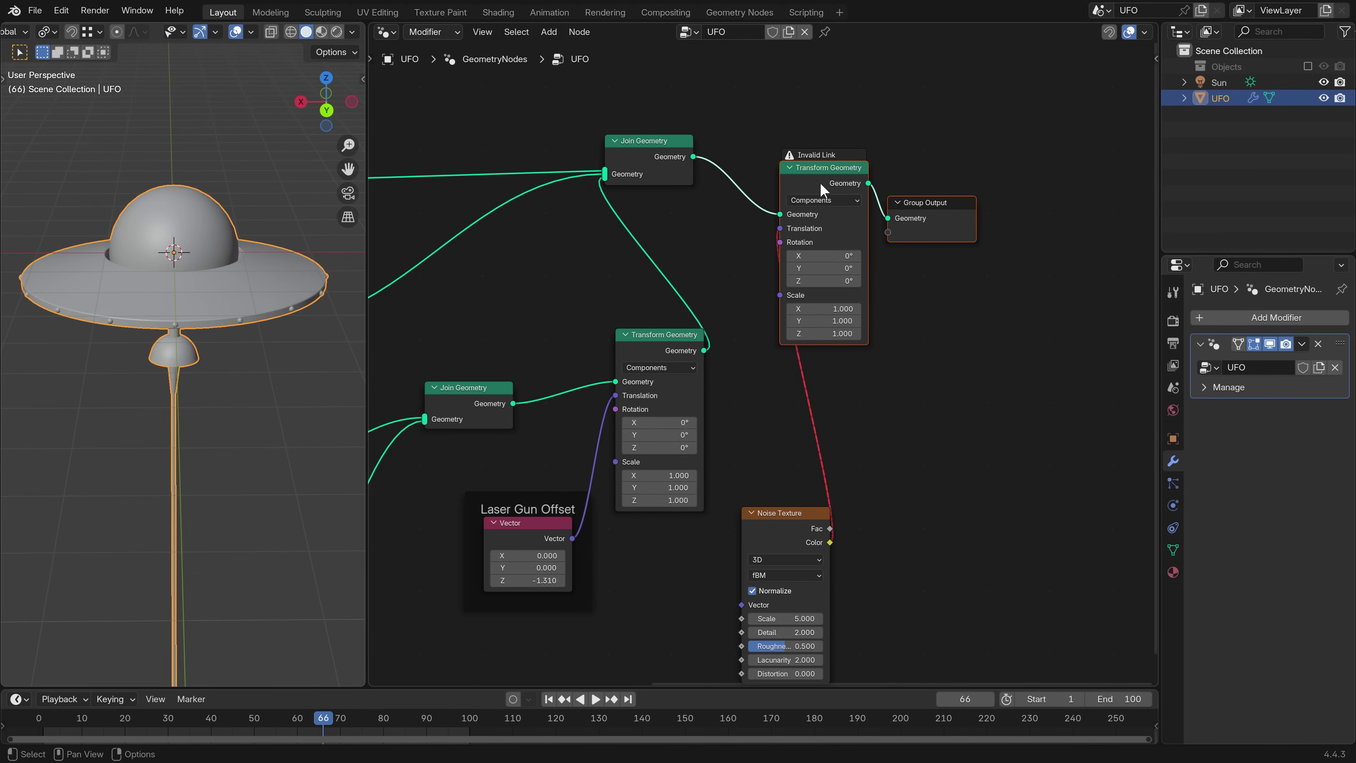
pyautogui.press('g')
pyautogui.click(895, 200)
pyautogui.moveTo(932, 513); pyautogui.dragTo(910, 376, button='middle')
pyautogui.moveTo(774, 411); pyautogui.dragTo(763, 362)
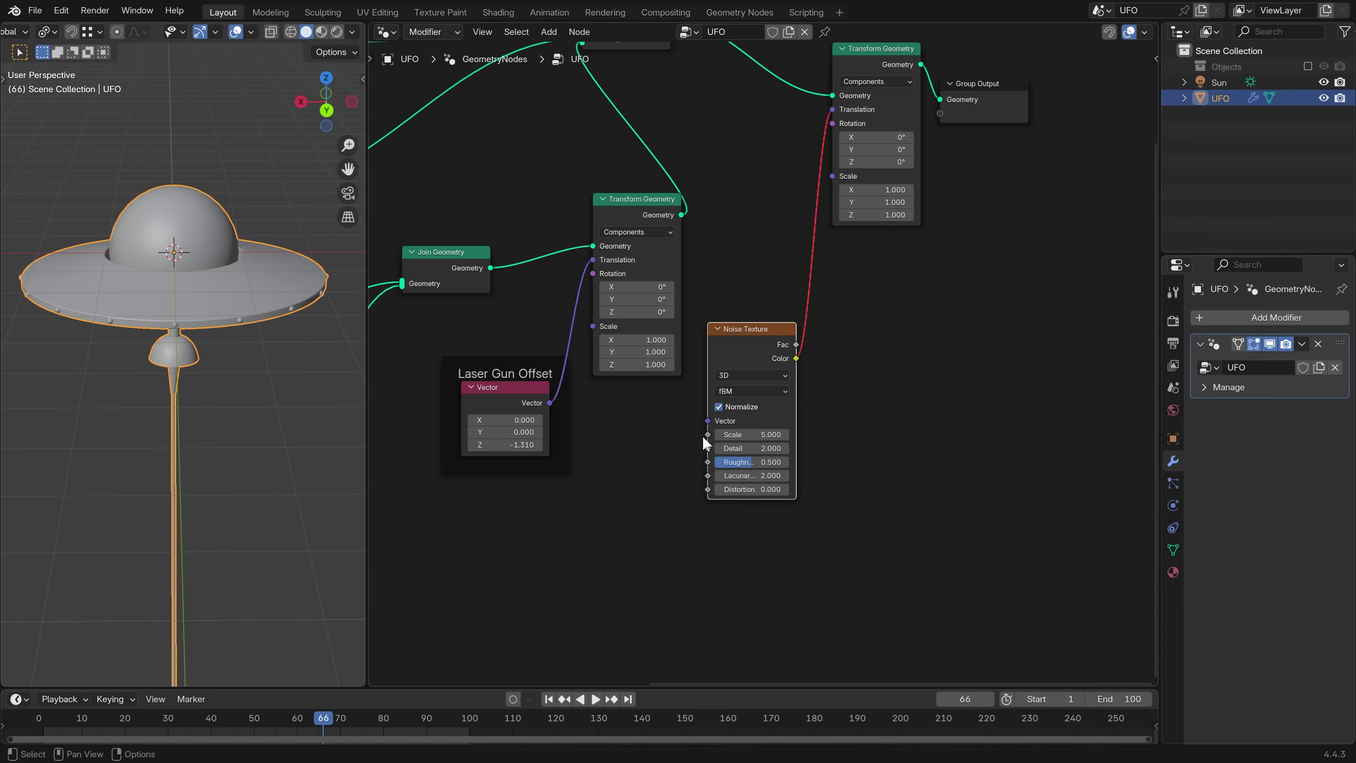
pyautogui.moveTo(733, 330); pyautogui.dragTo(745, 389)
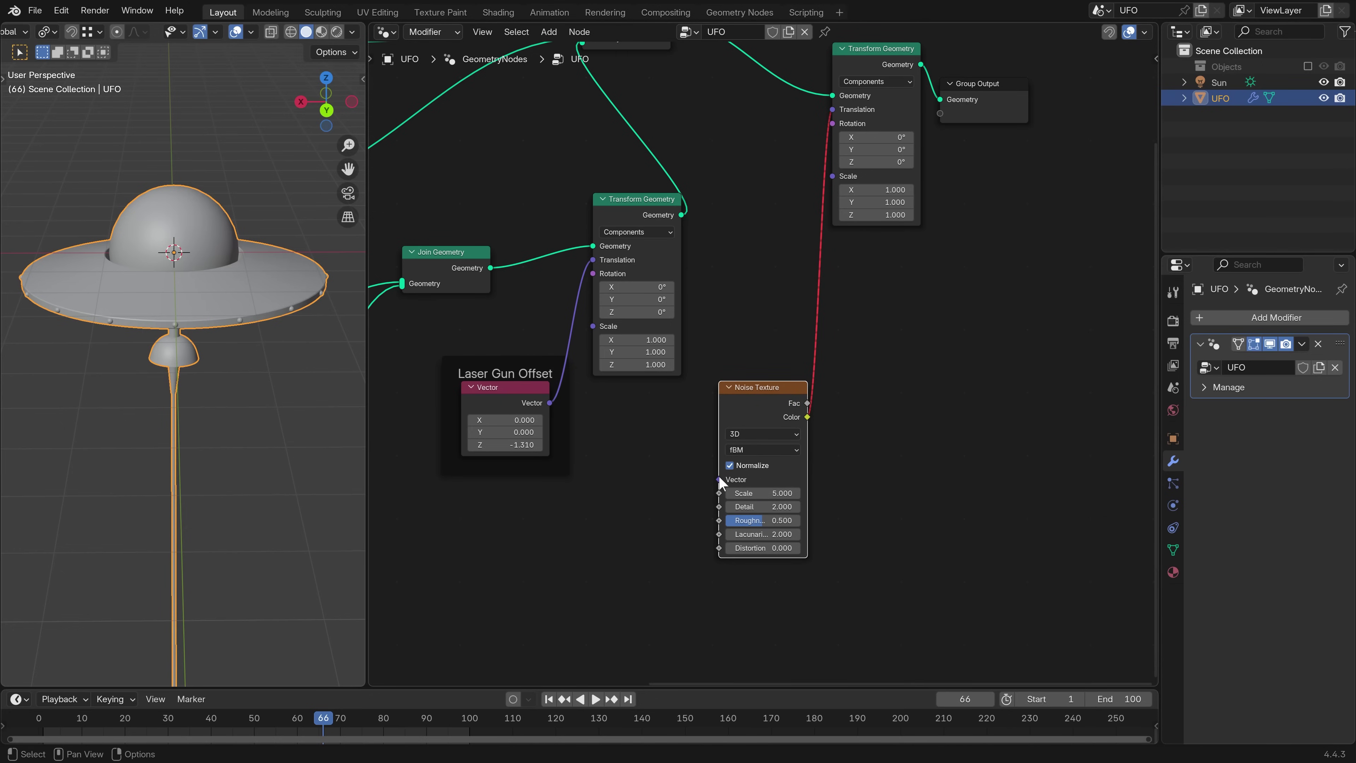
pyautogui.moveTo(719, 479); pyautogui.dragTo(629, 505)
# Connect a Scene Time node's Frame output to the Noise Texture's Vector input.
pyautogui.write('time')
pyautogui.press('Down')
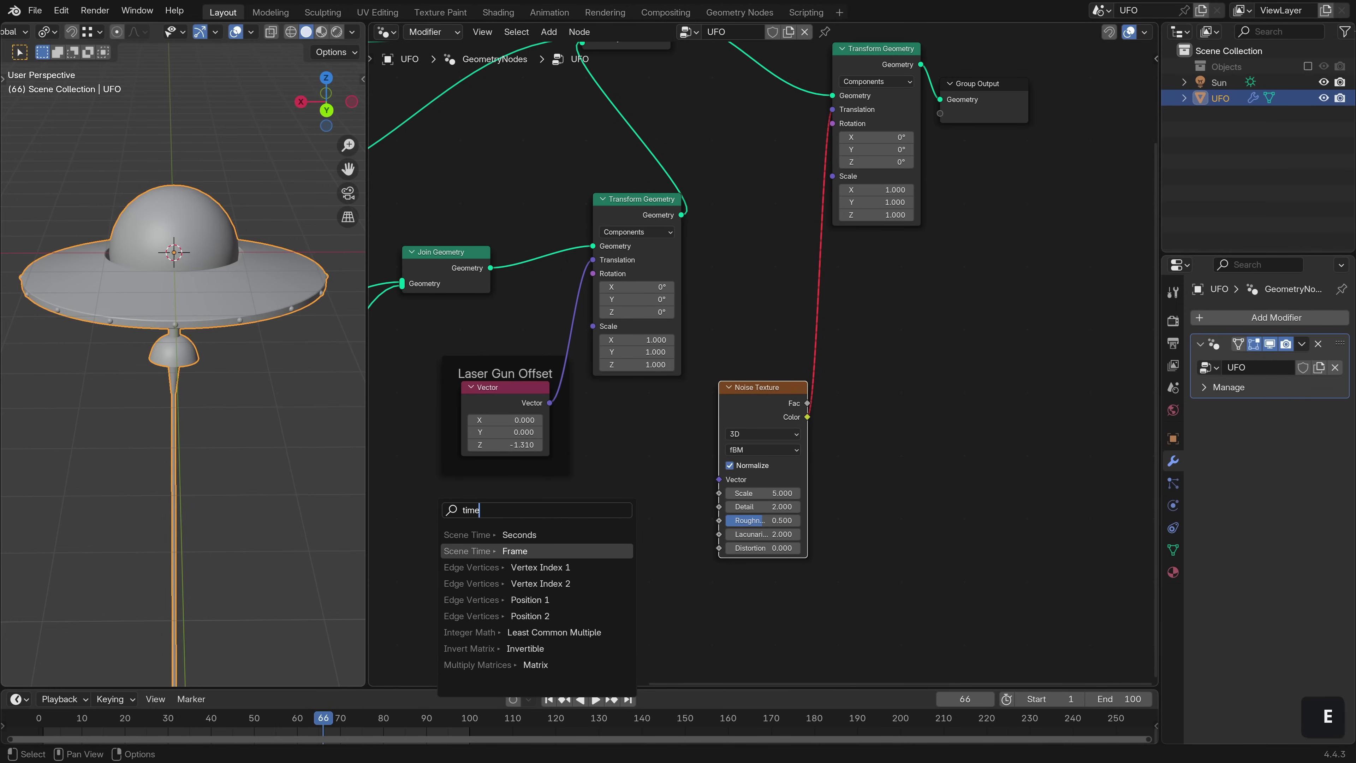
pyautogui.press('Return')
pyautogui.click(600, 554)
# Play back the UFO animation, then set the noise Detail to 0.
pyautogui.press('space')
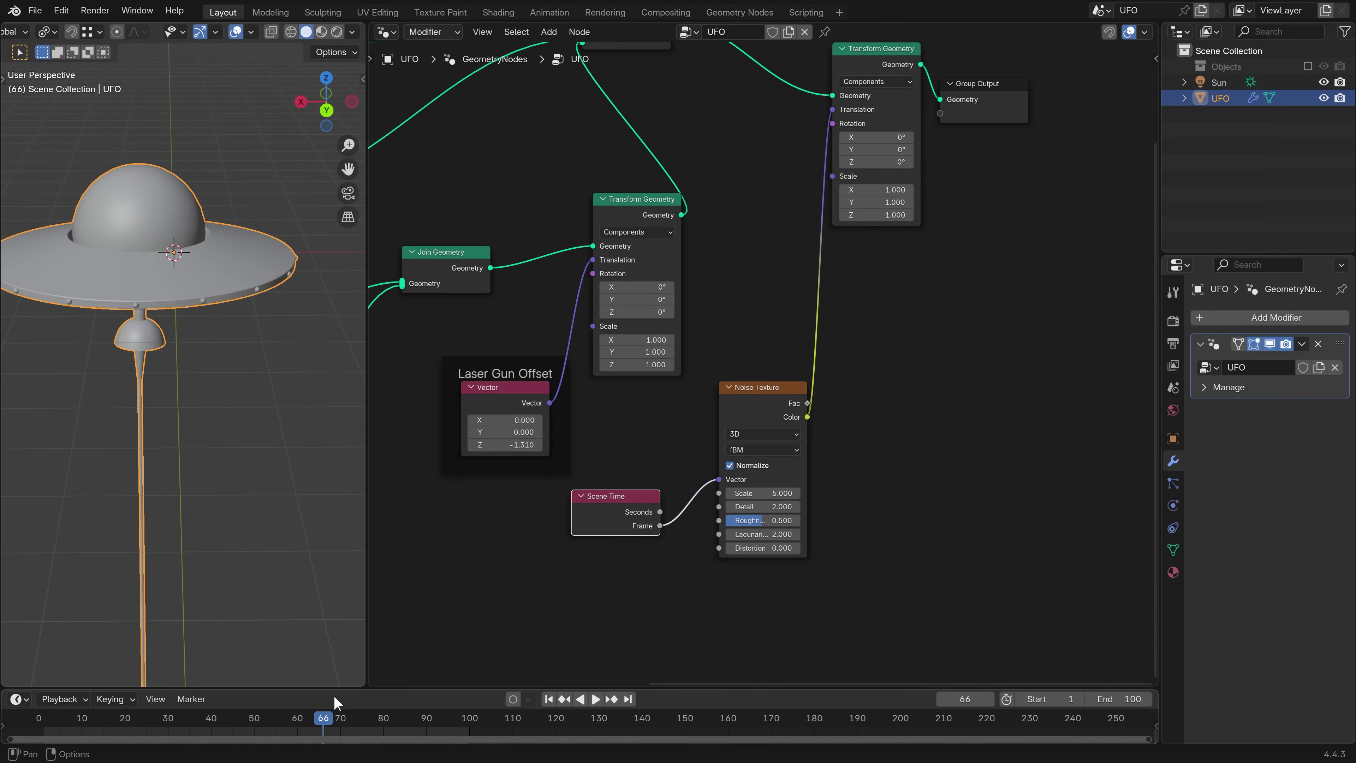
pyautogui.click(301, 720)
pyautogui.press('space')
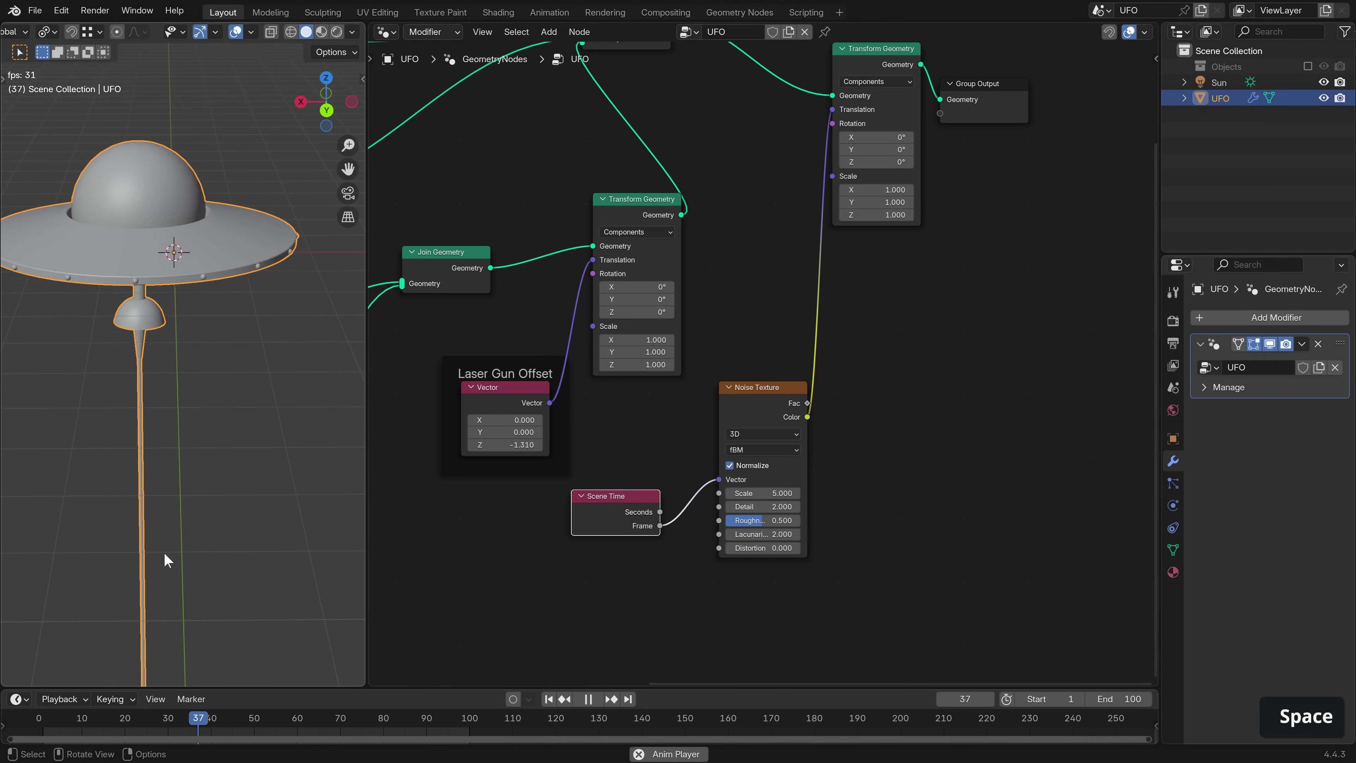
pyautogui.moveTo(171, 550); pyautogui.dragTo(303, 461, button='middle')
pyautogui.press('space')
pyautogui.scroll(3, 775, 494)
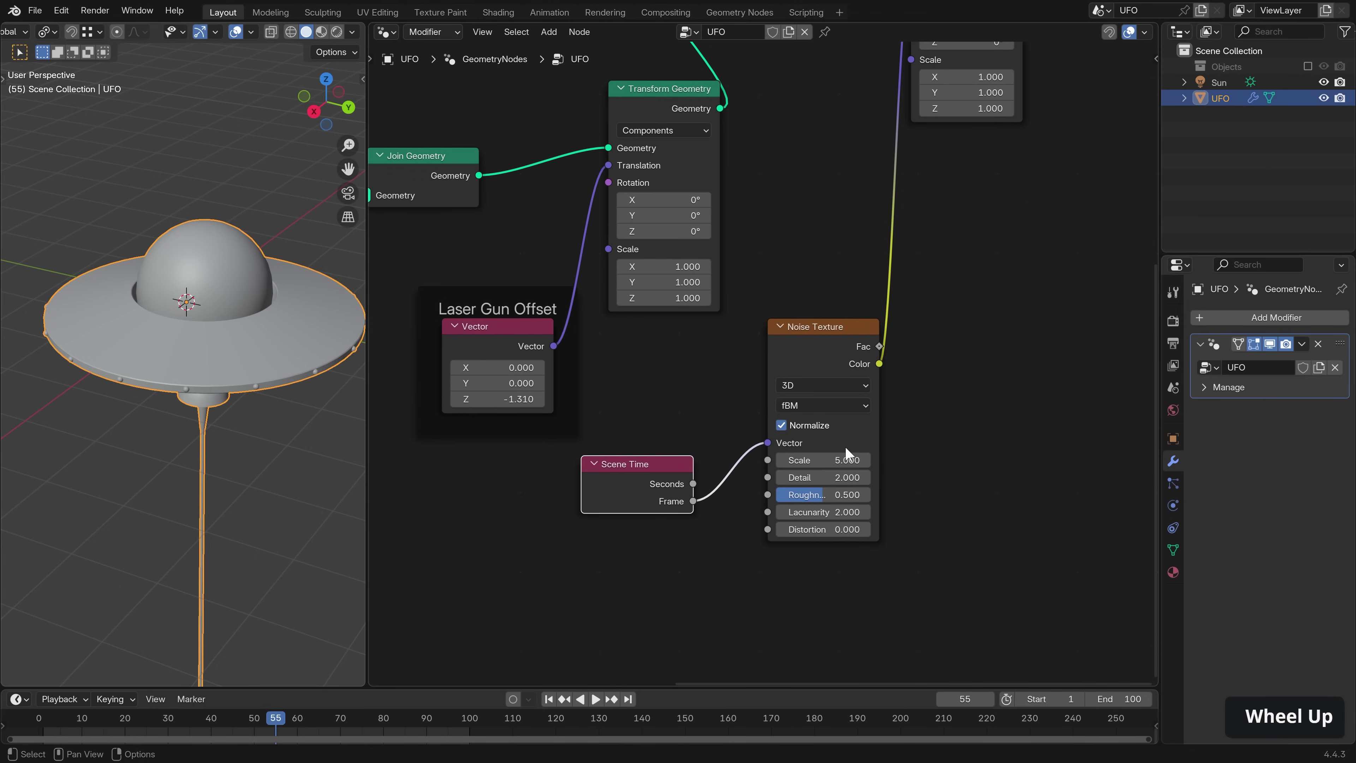
pyautogui.press('BackSpace')
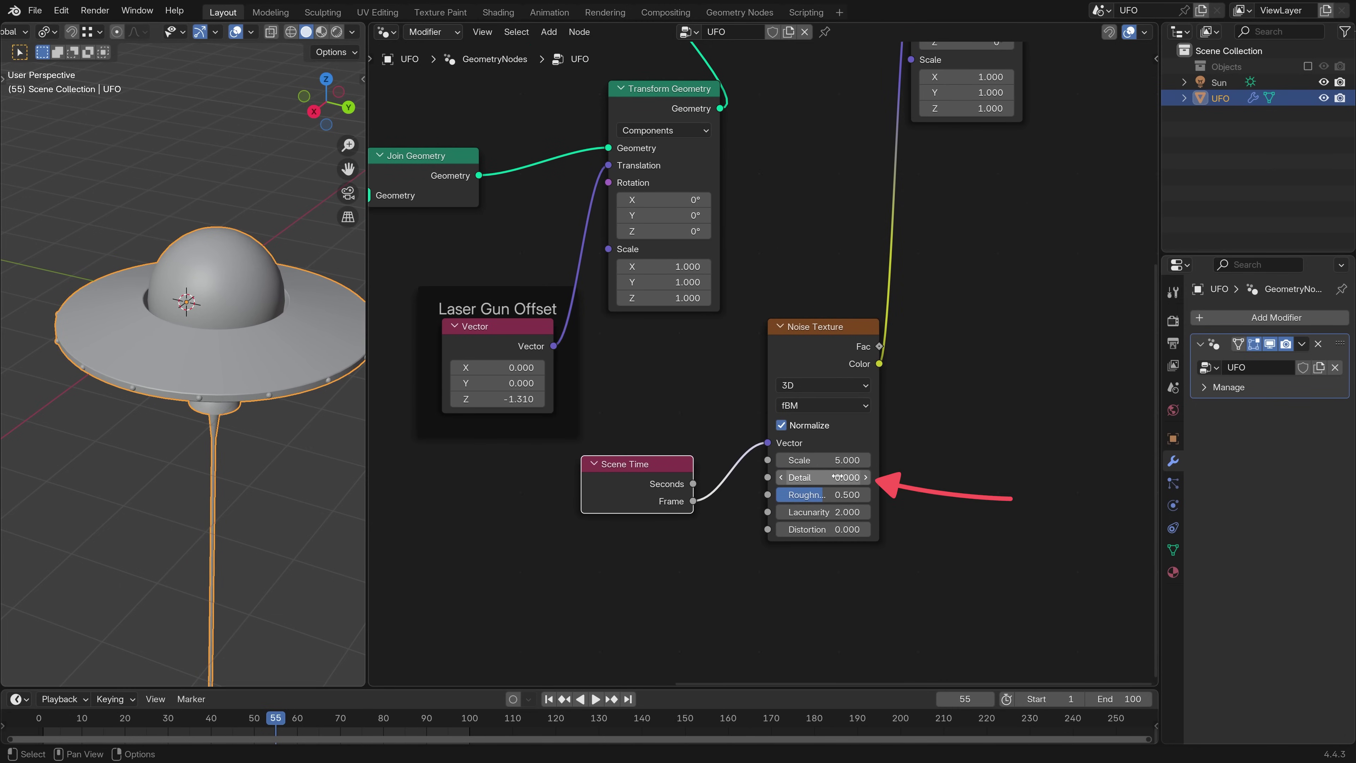
# Move Scene Time aside and drop a Math node onto the Frame→Vector link.
pyautogui.press('g')
pyautogui.click(653, 523)
pyautogui.hotkey('shift', 'a')
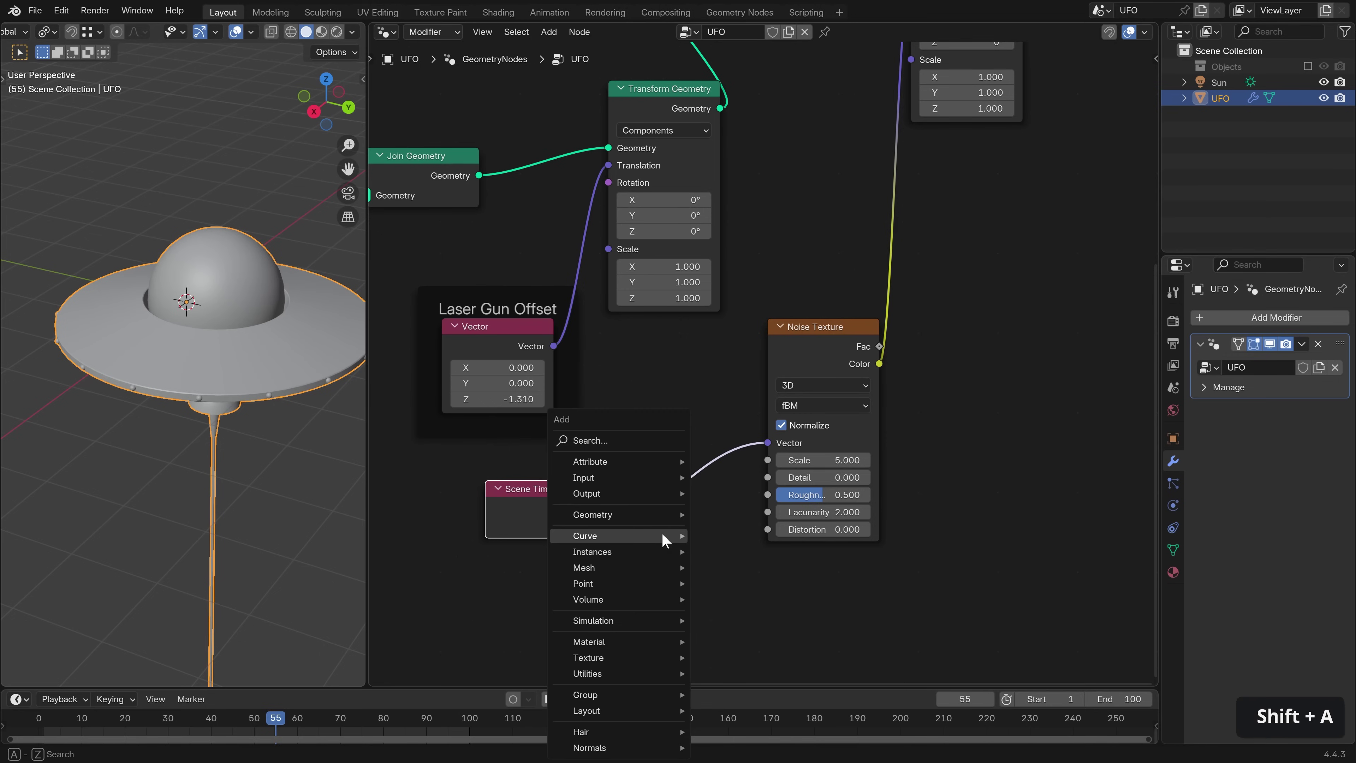
pyautogui.click(620, 443)
pyautogui.write('math')
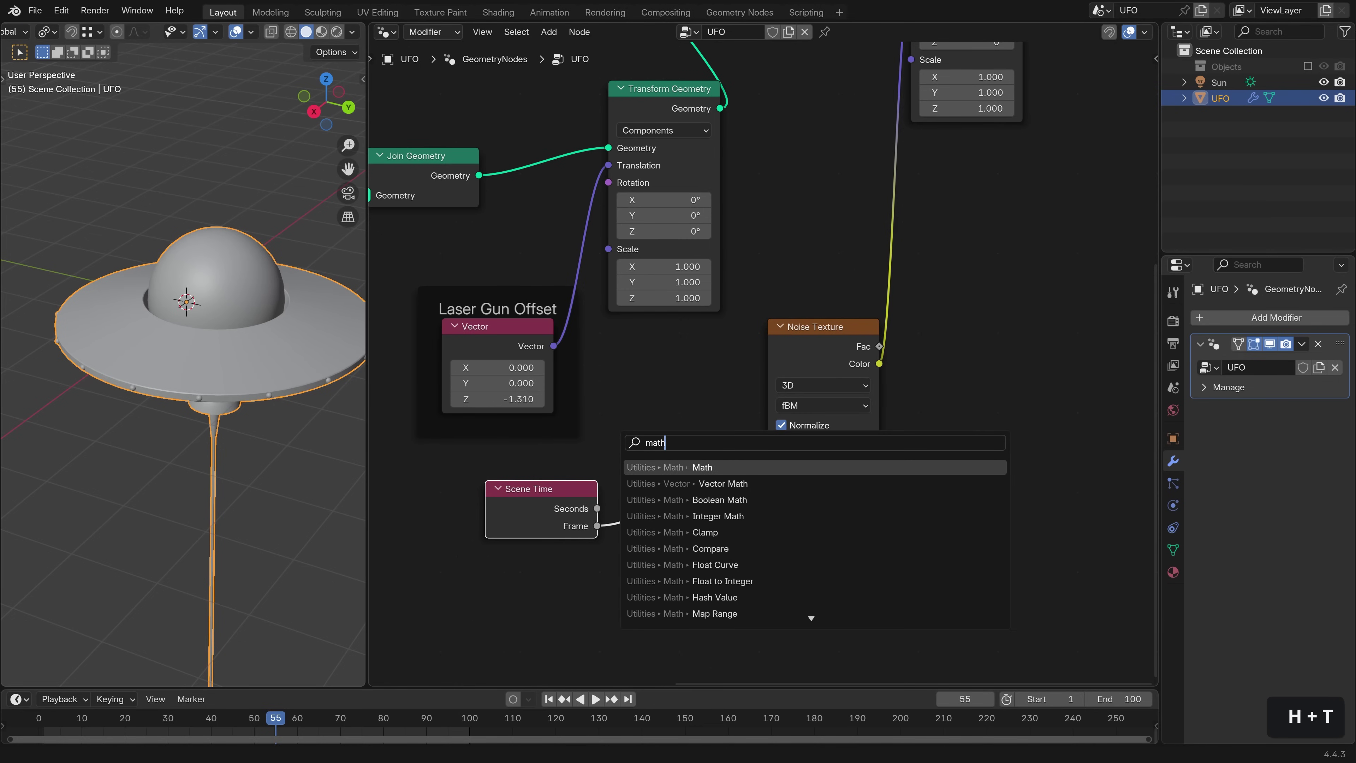
pyautogui.press('Return')
pyautogui.click(689, 497)
# Set the Math node to Multiply with a second value of 0.003.
pyautogui.click(692, 517)
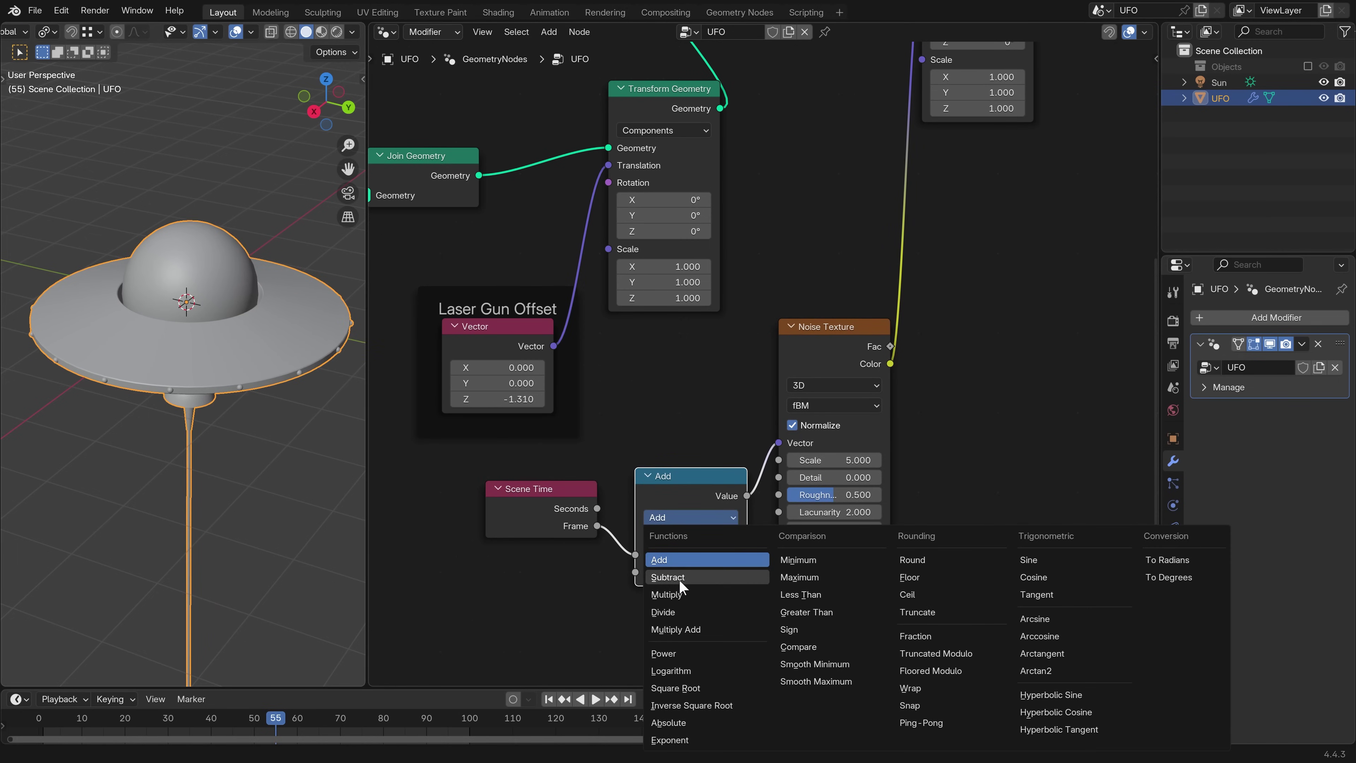
pyautogui.click(680, 593)
pyautogui.click(687, 572)
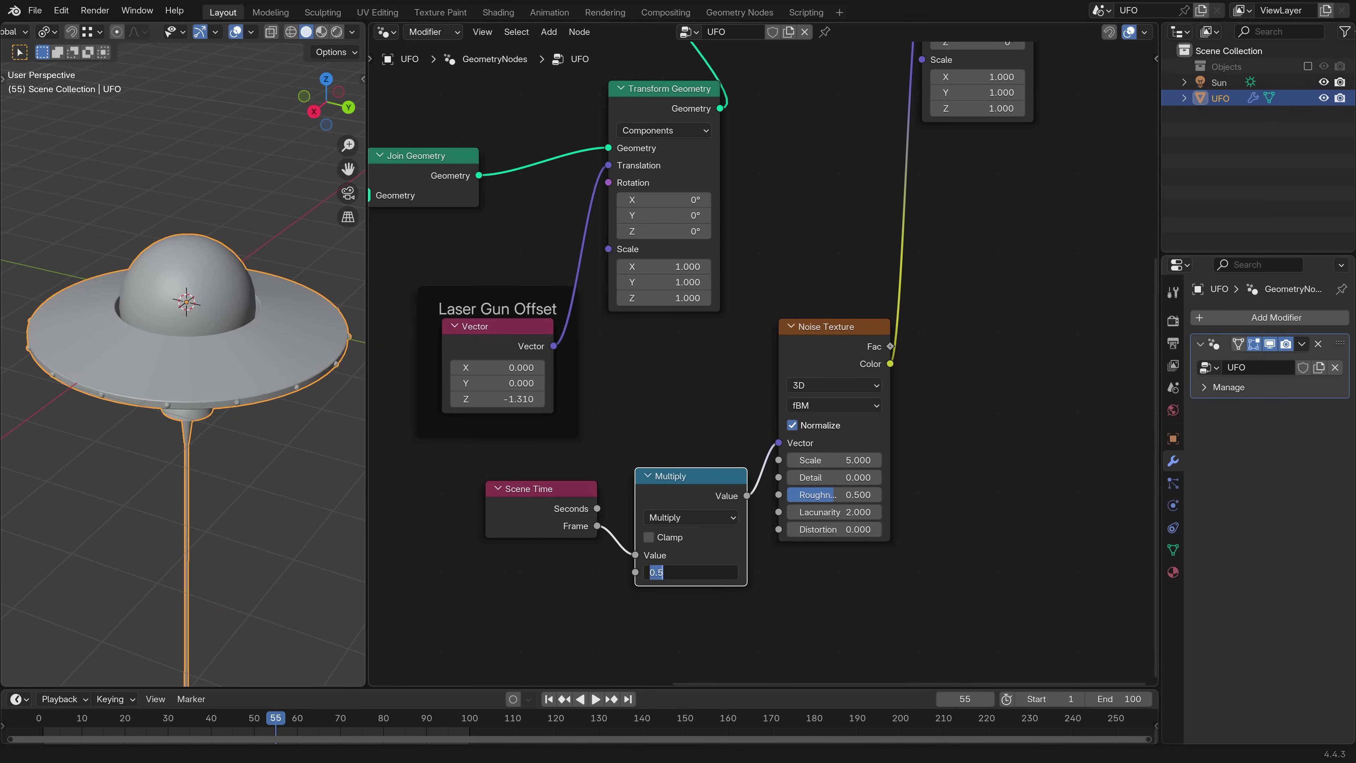
pyautogui.write('.003')
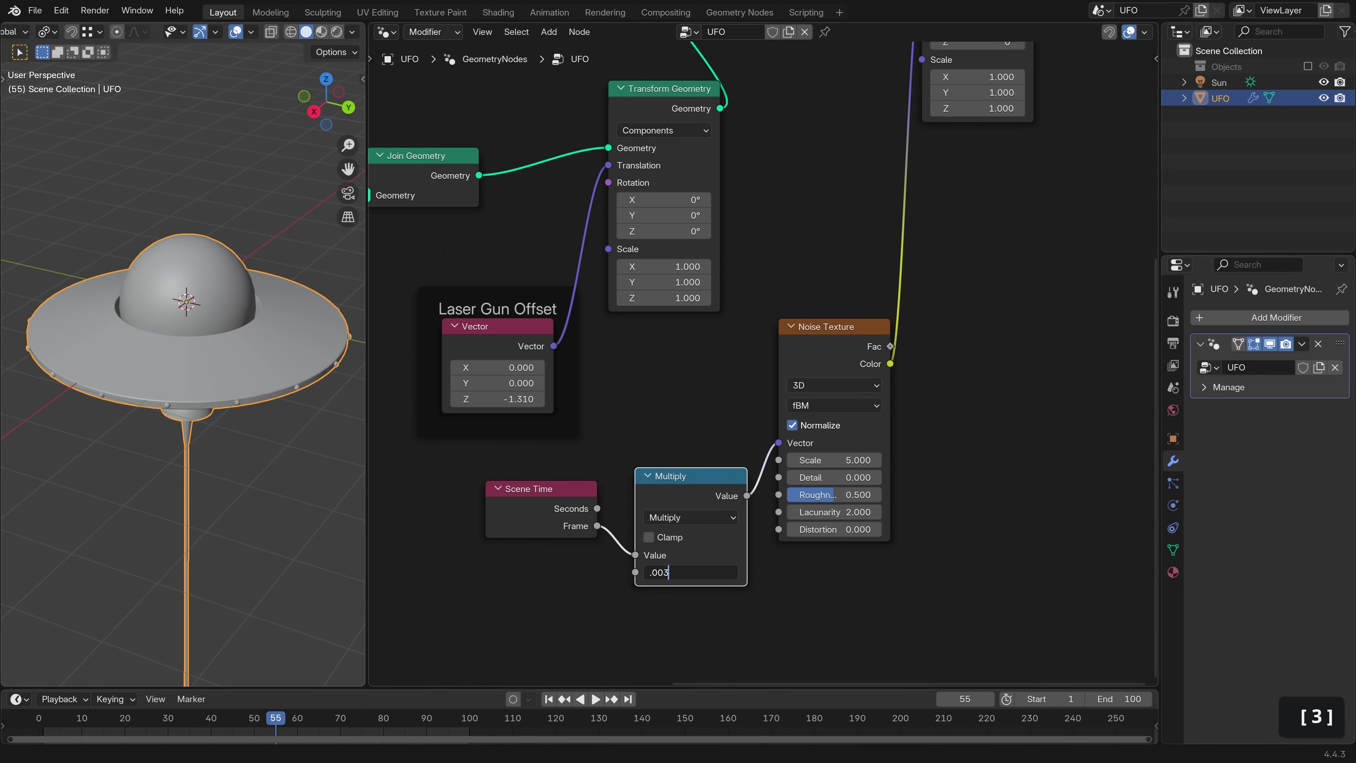
pyautogui.press('Return')
# Play the animation from a higher angle to check the slower UFO motion.
pyautogui.press('space')
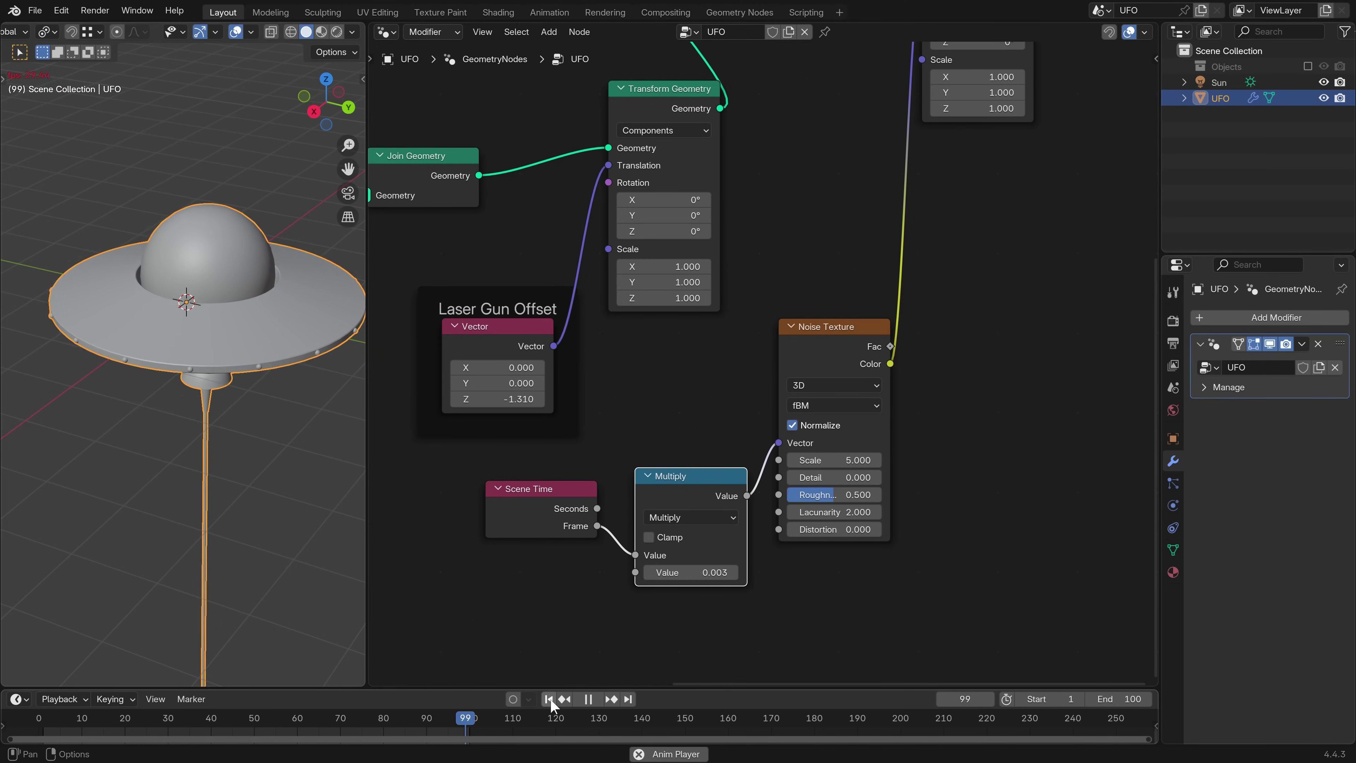
pyautogui.moveTo(263, 313); pyautogui.dragTo(293, 416, button='middle')
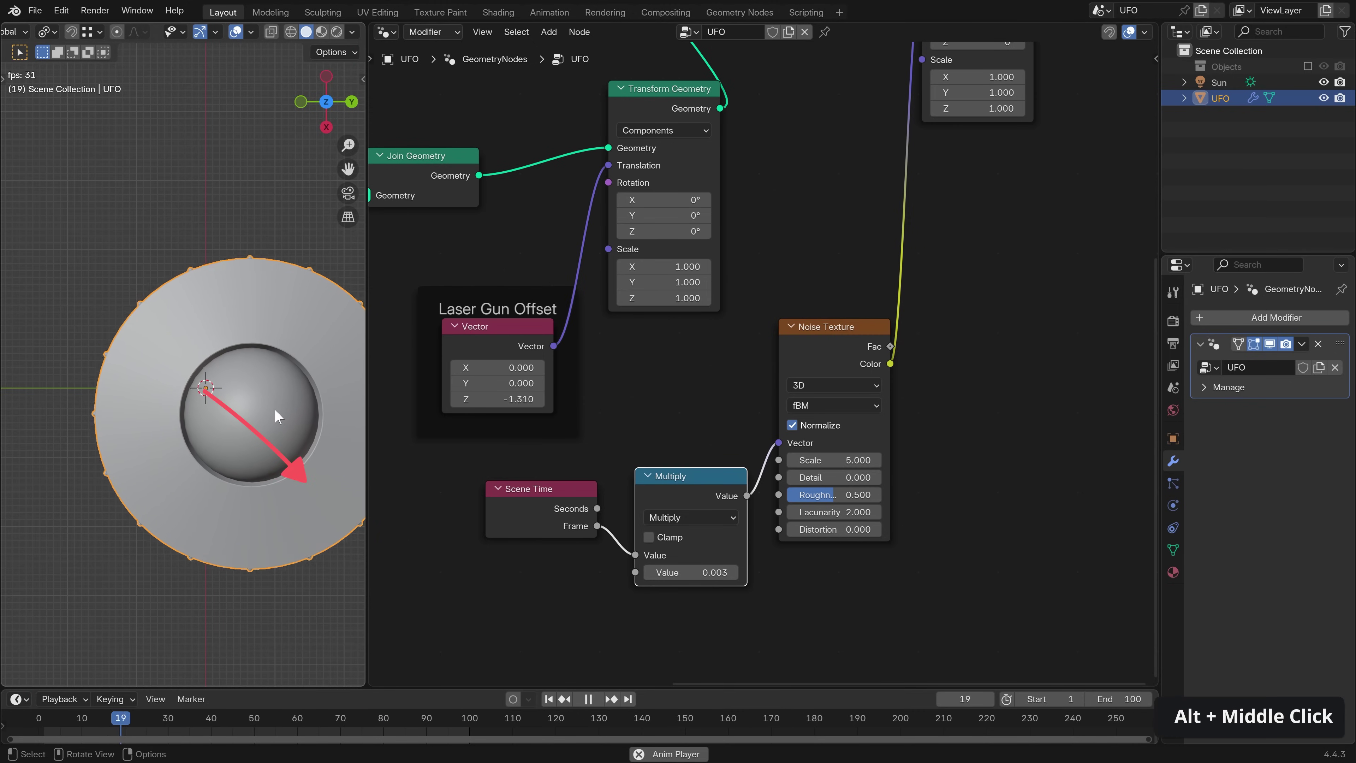
pyautogui.press('space')
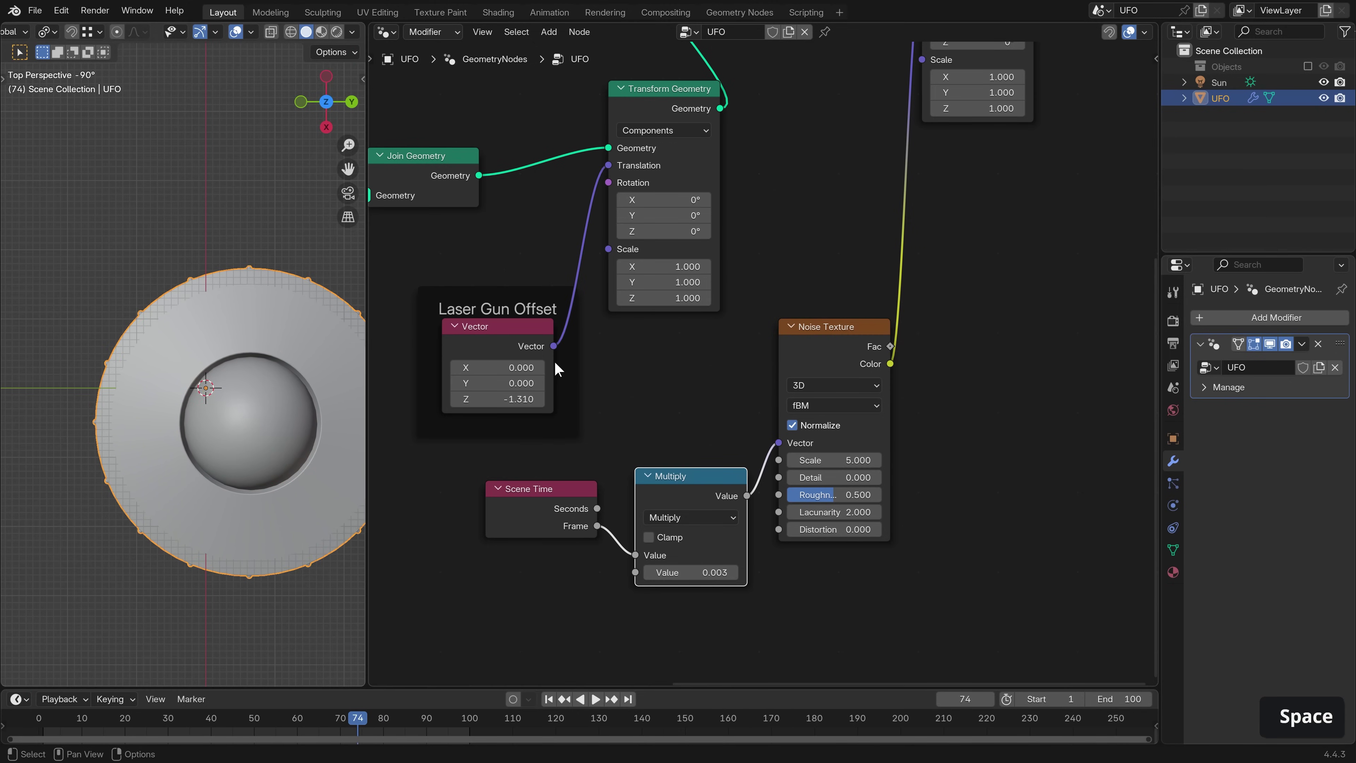
pyautogui.keyDown('ctrl'); pyautogui.hscroll(4, 791, 427); pyautogui.keyUp('ctrl')
pyautogui.hotkey('shift', 'a')
# Add a Map Range node and try out its From Min and From Max values.
pyautogui.write('map')
pyautogui.press('Return')
pyautogui.click(1004, 540)
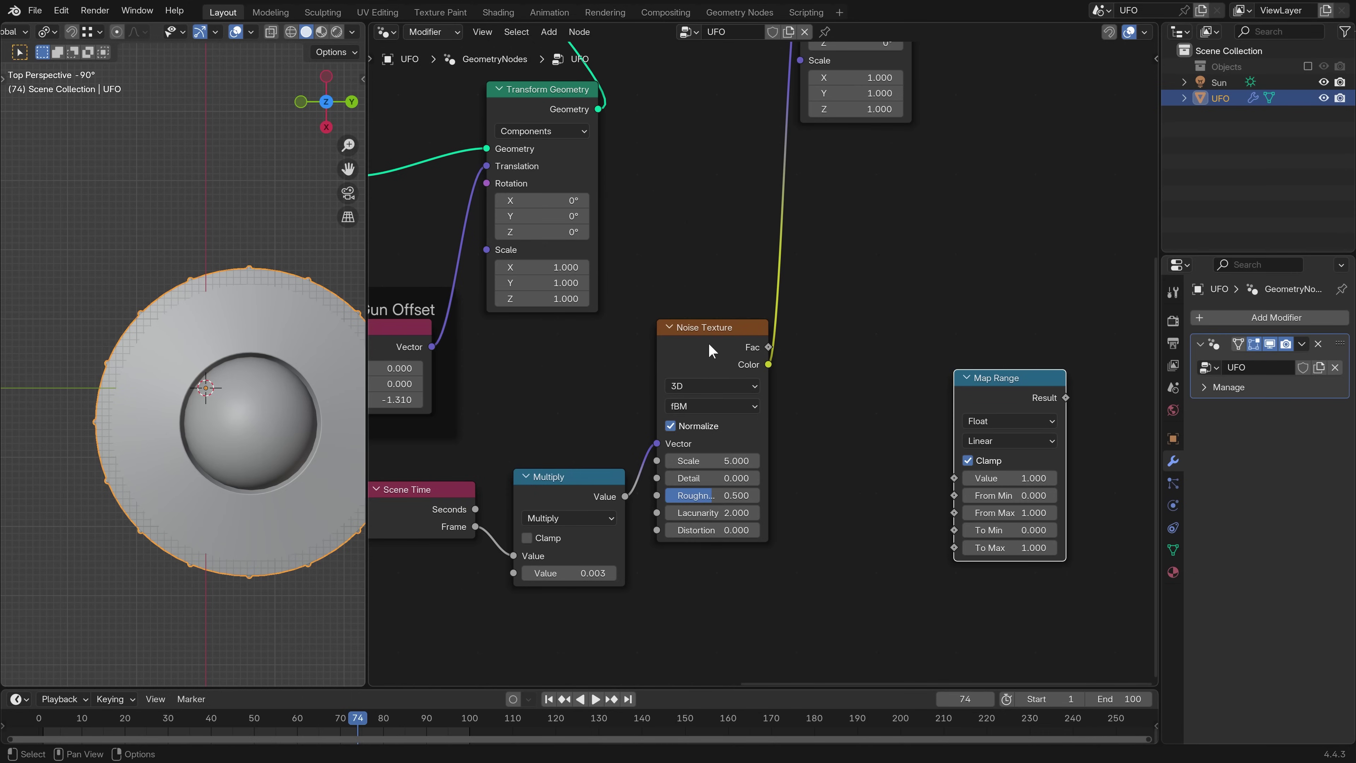
pyautogui.hotkey('ctrl', 'z')
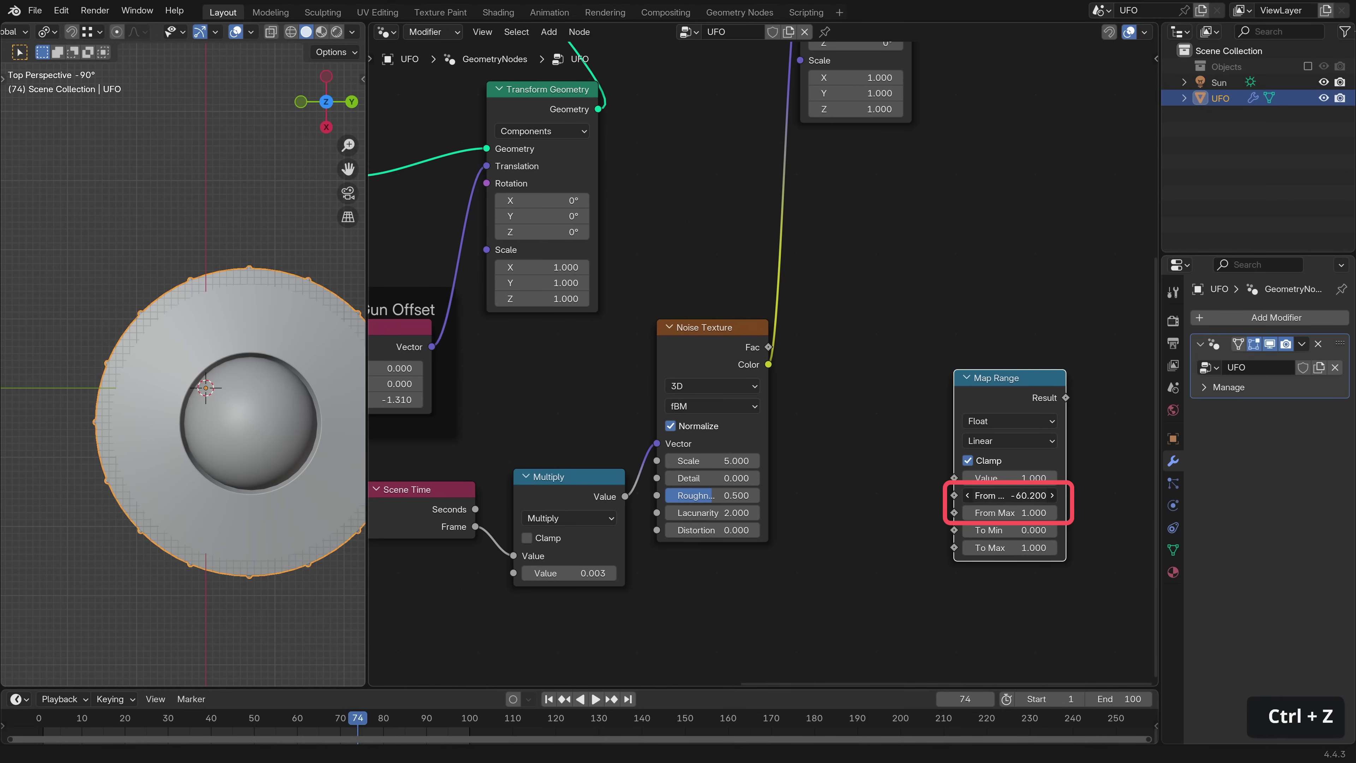
pyautogui.moveTo(1009, 495); pyautogui.dragTo(1040, 505)
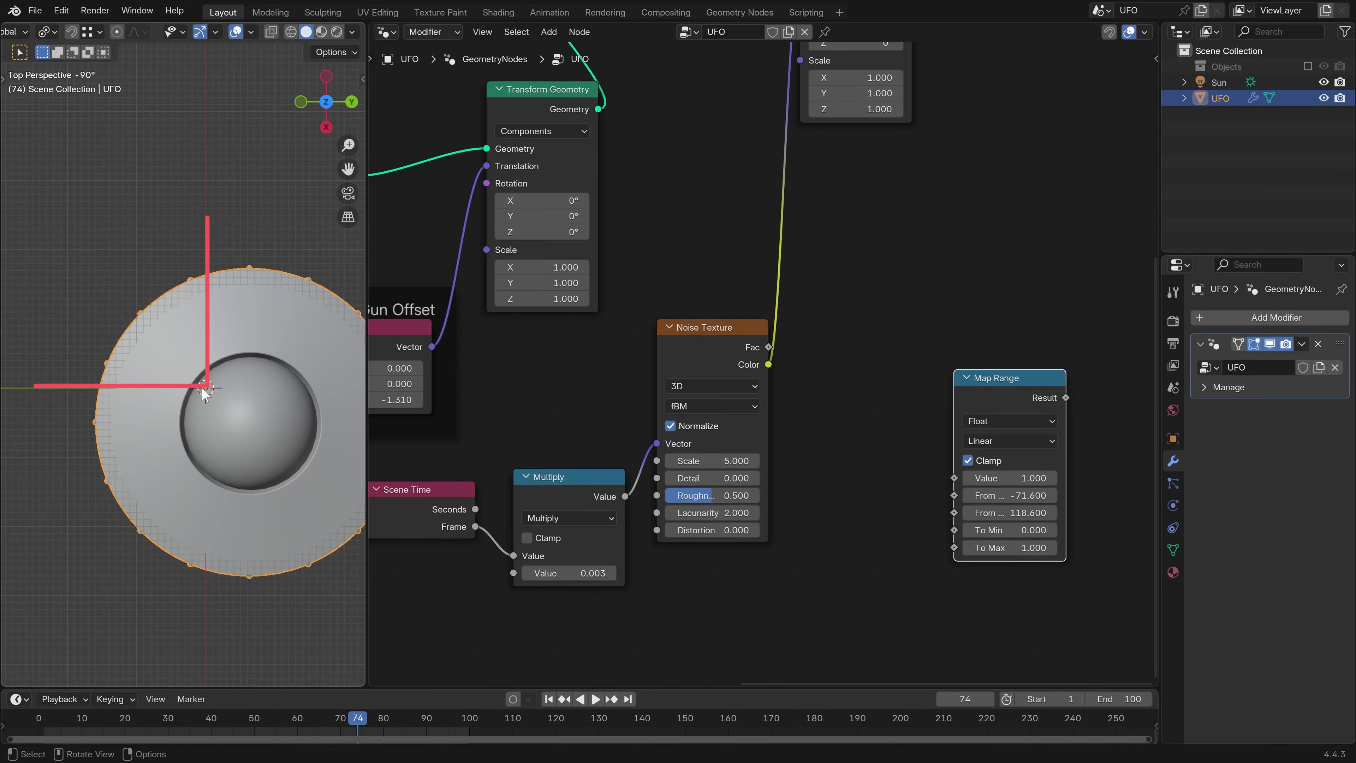
# Disable Normalize on the Noise Texture, delete the Map Range node, and preview playback.
pyautogui.click(671, 427)
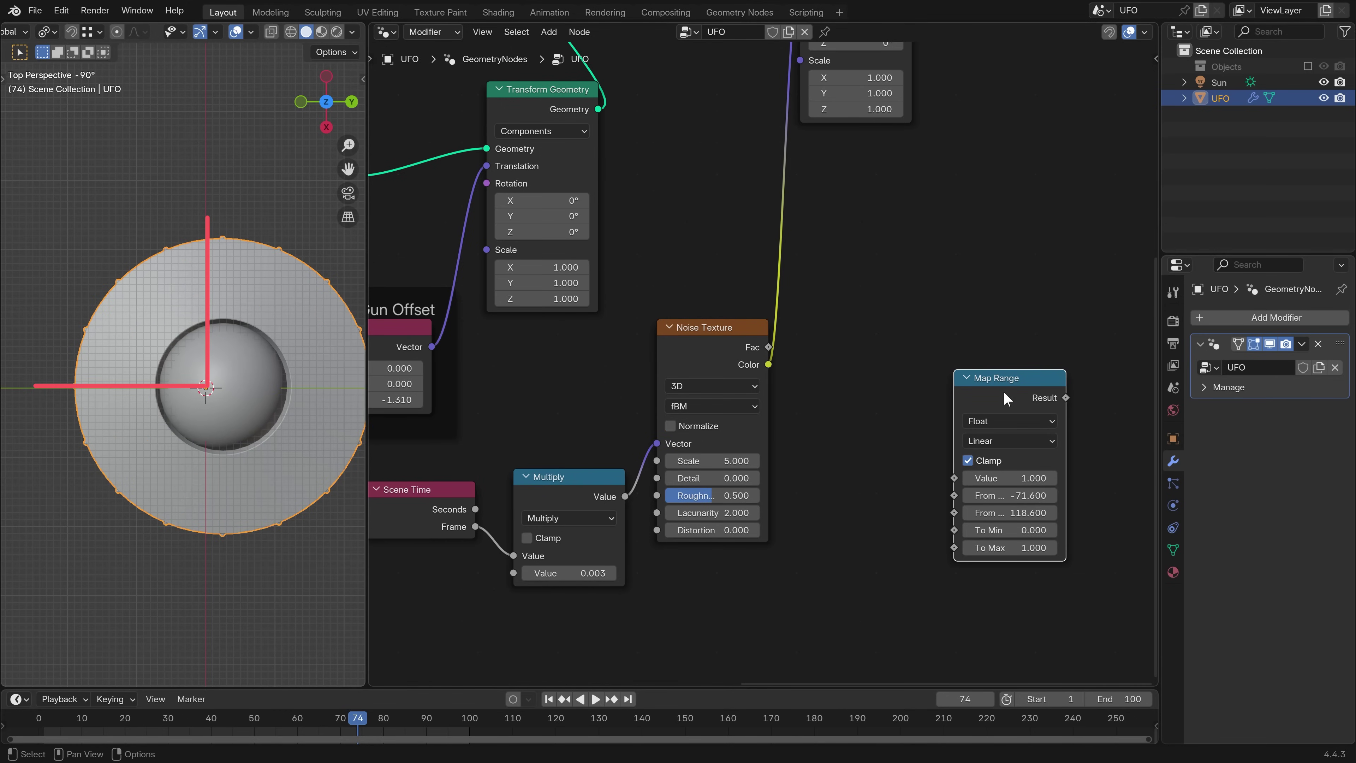
pyautogui.press('x')
pyautogui.press('space')
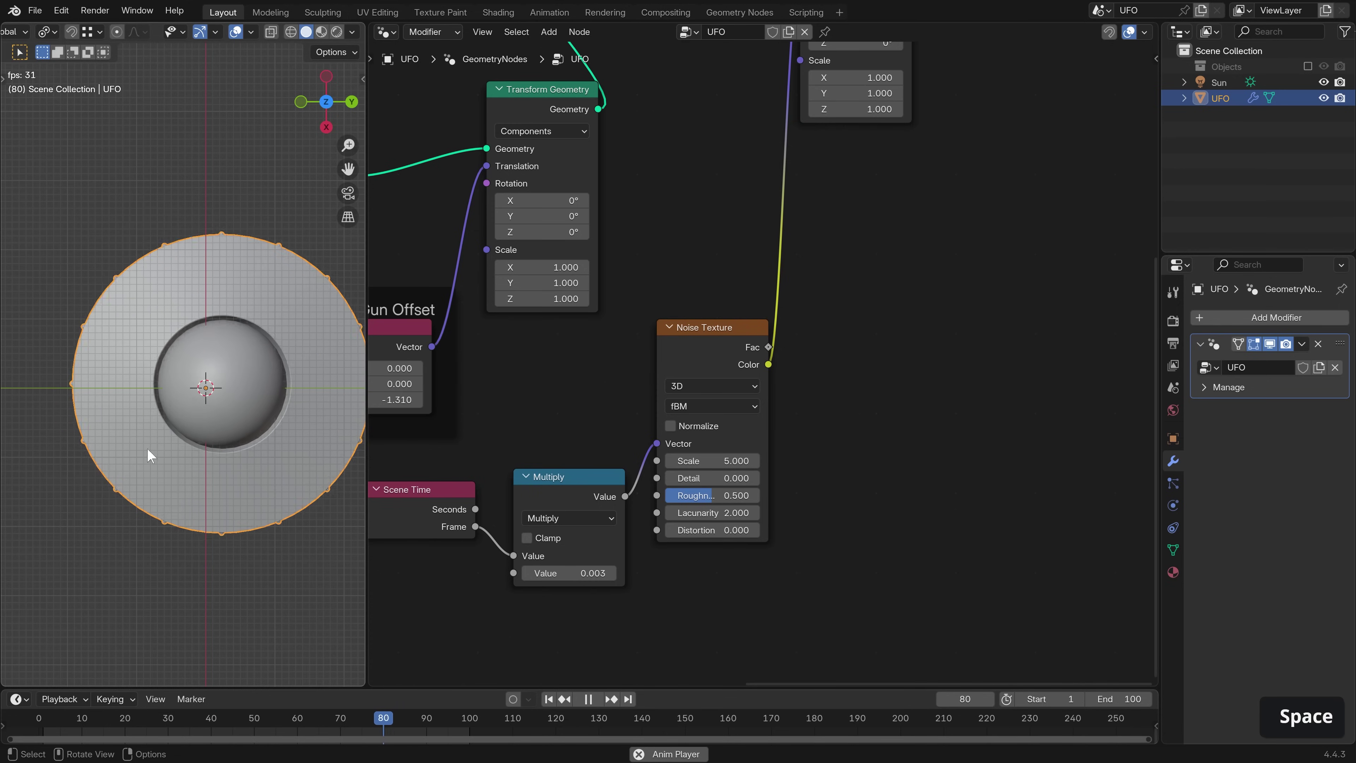
pyautogui.moveTo(212, 469); pyautogui.dragTo(218, 258, button='middle')
# Stop playback and shift the Transform Geometry and Group Output nodes to the right.
pyautogui.press('space')
pyautogui.moveTo(893, 369); pyautogui.dragTo(891, 432, button='middle')
pyautogui.scroll(-1, 854, 140)
pyautogui.press('g')
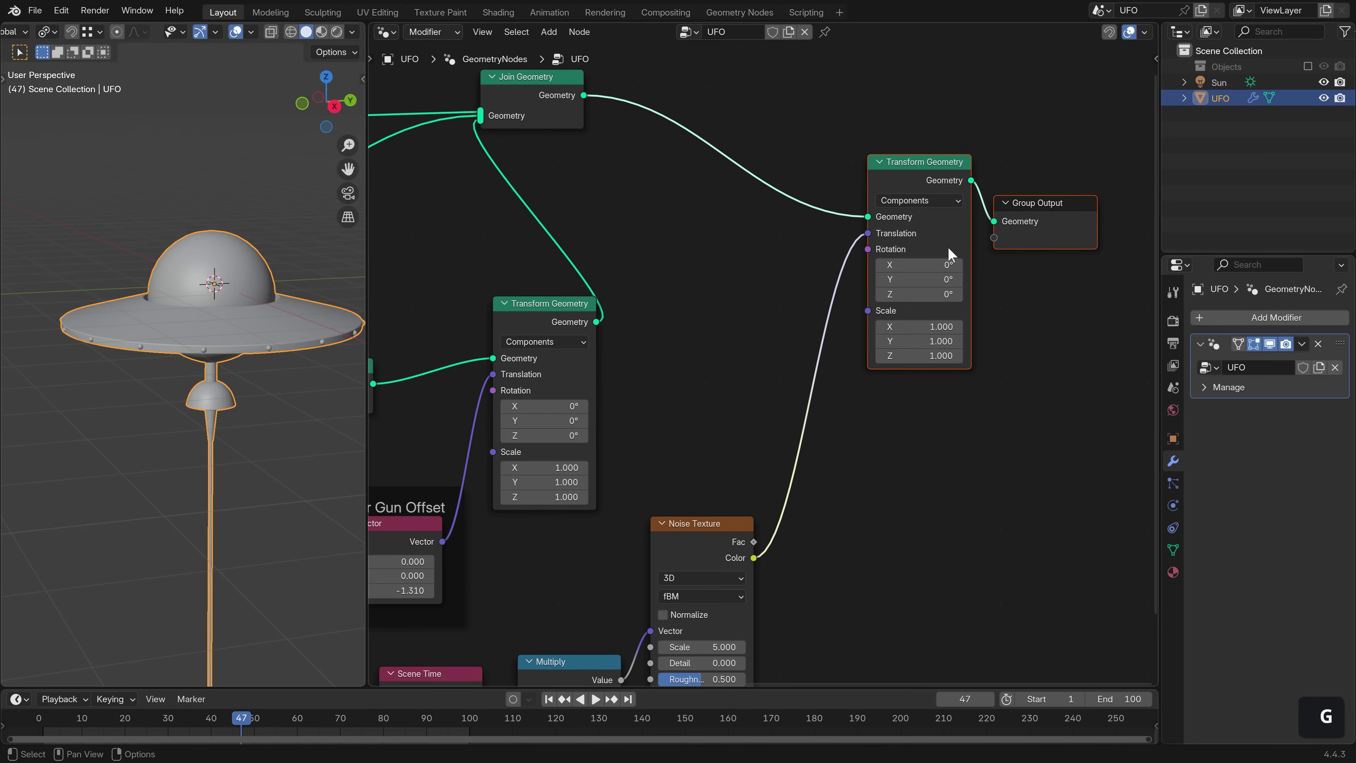
pyautogui.moveTo(852, 418); pyautogui.dragTo(887, 153, button='middle')
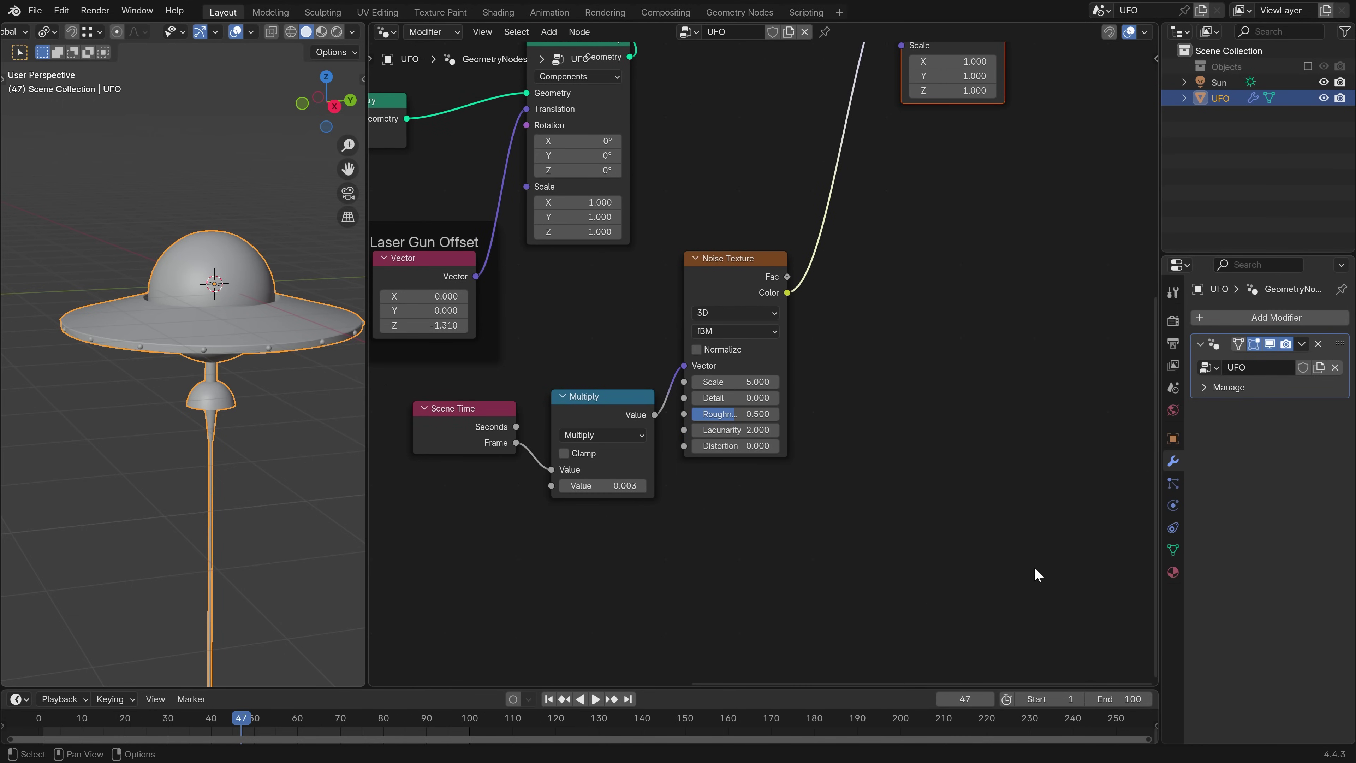
# Wrap Scene Time, Multiply and Noise Texture in a frame labelled 'Ship Location'.
pyautogui.moveTo(1029, 569); pyautogui.dragTo(469, 392)
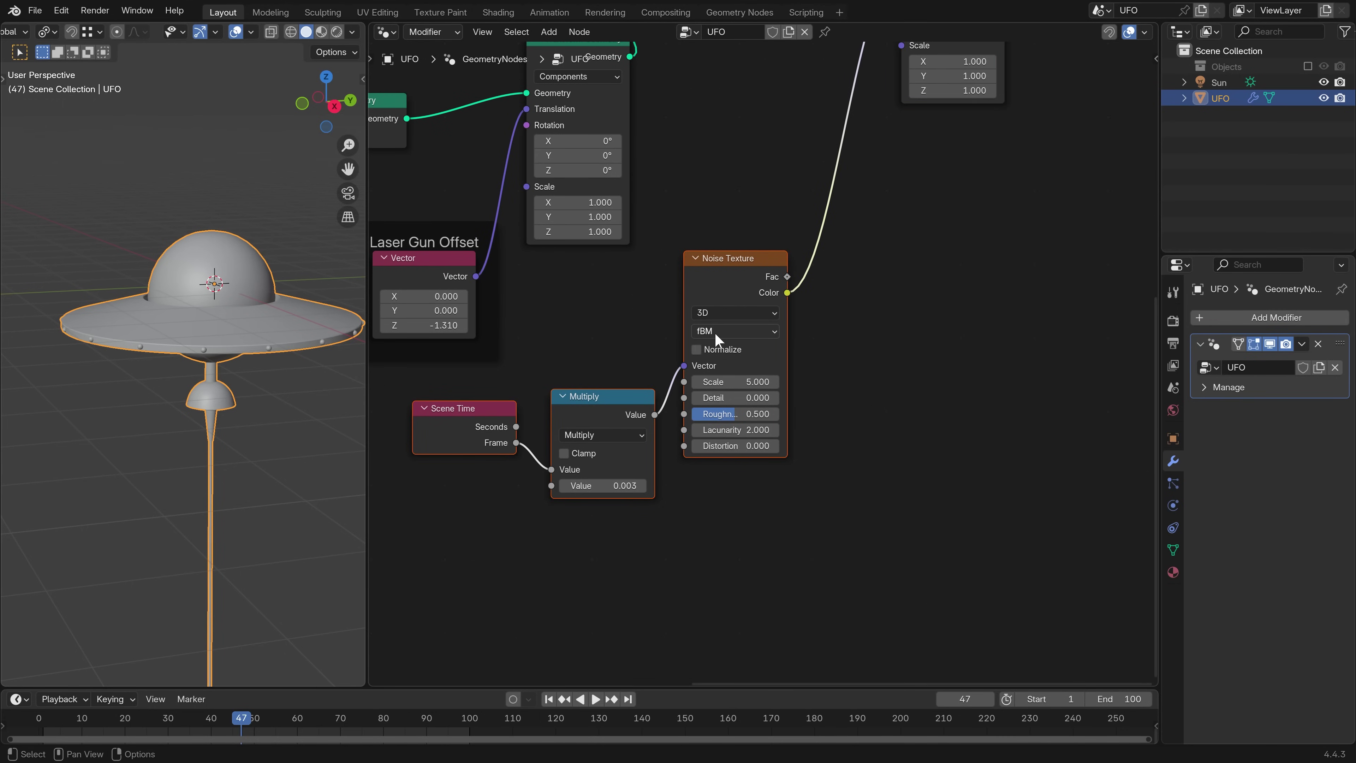
pyautogui.hotkey('shift', 'p')
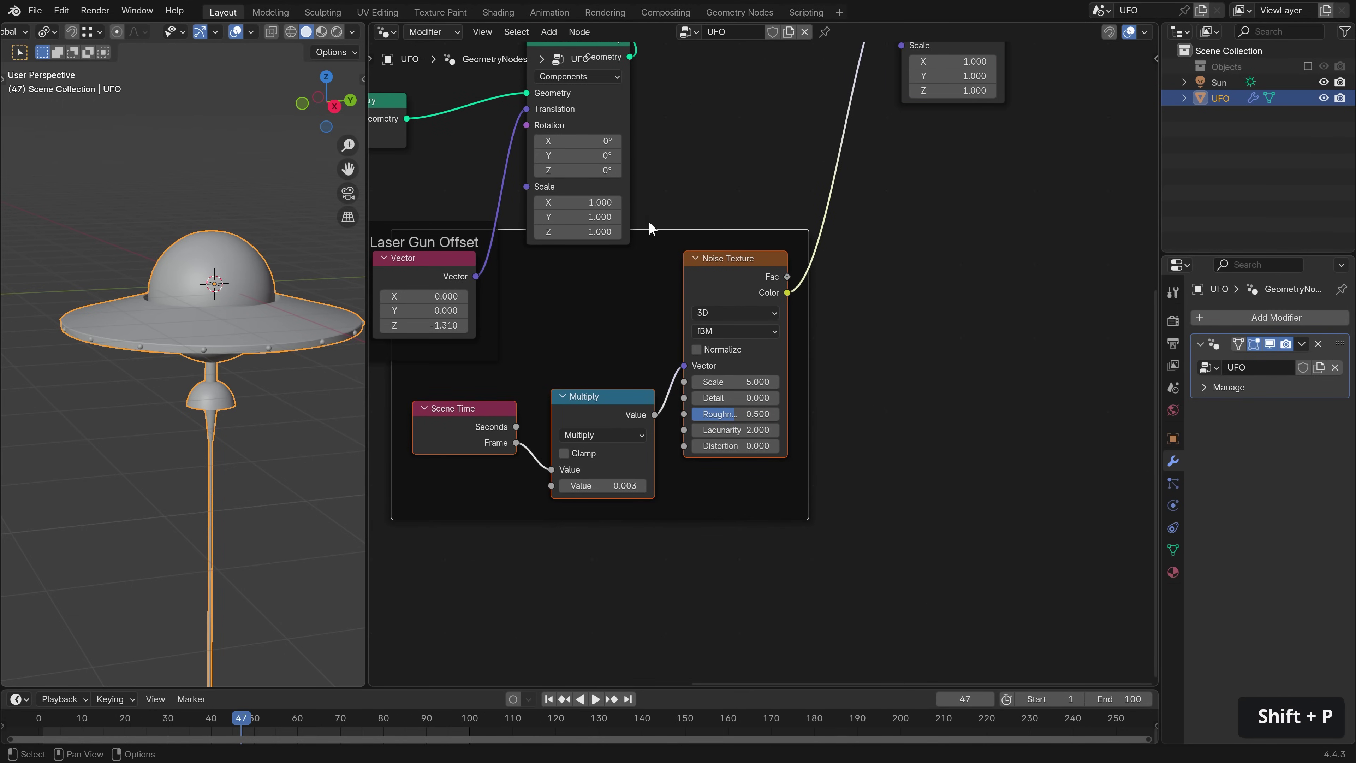
pyautogui.moveTo(671, 231); pyautogui.dragTo(637, 424)
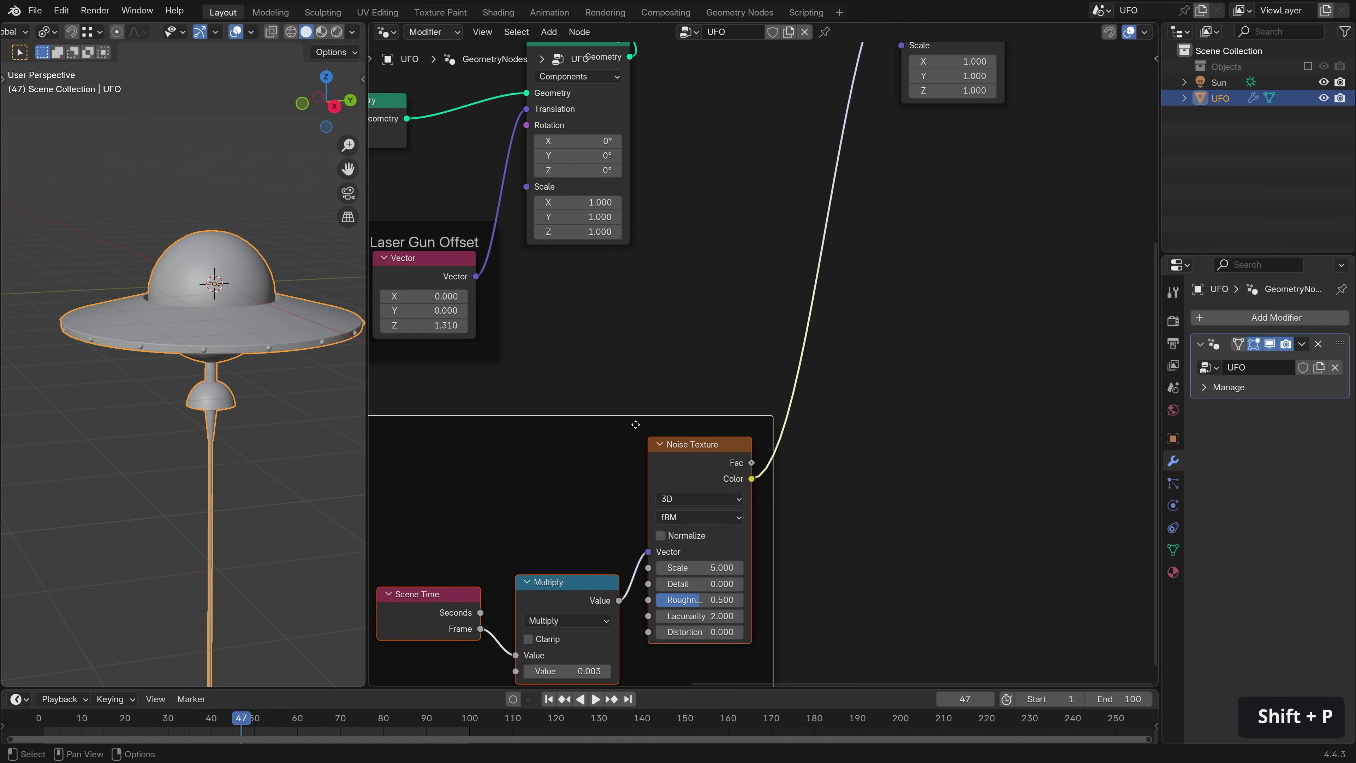
pyautogui.press('F2')
pyautogui.write('Sh')
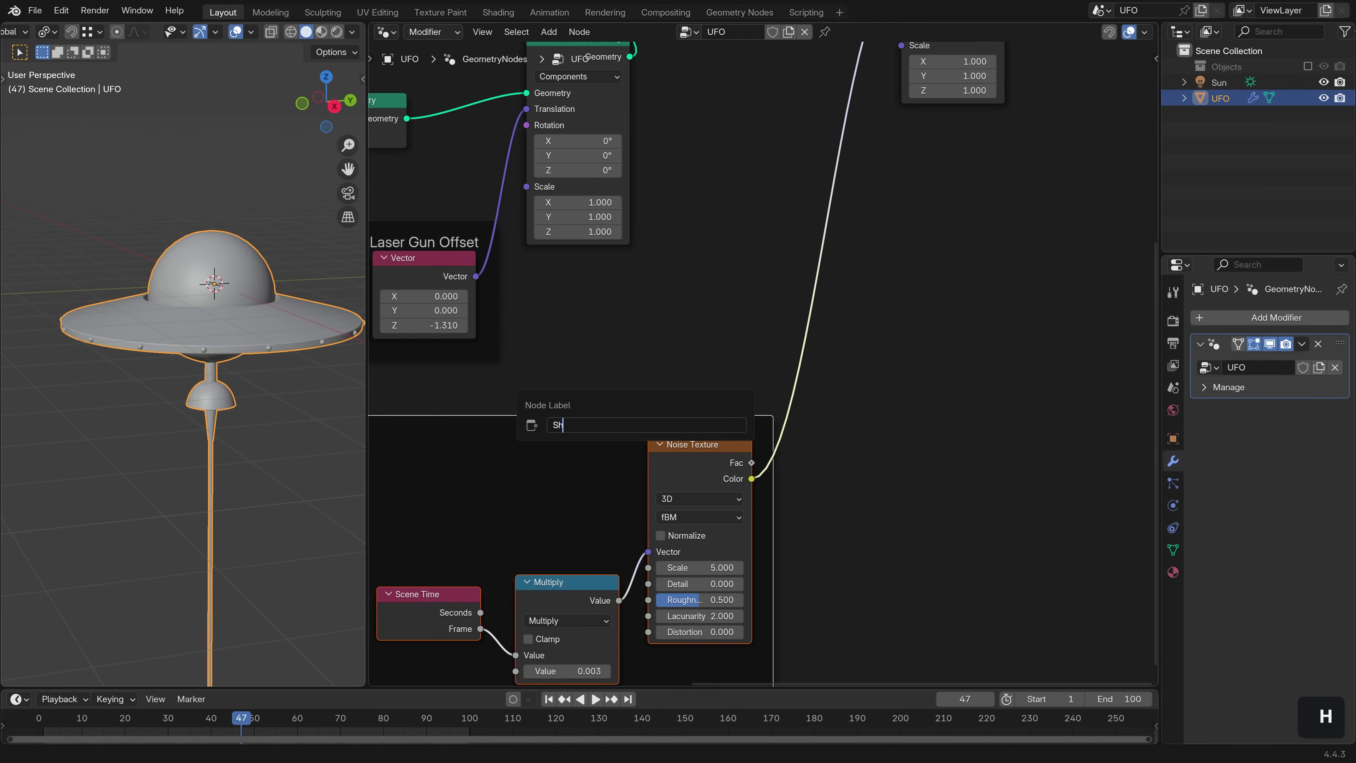
pyautogui.write('ip Location')
pyautogui.press('Return')
pyautogui.moveTo(656, 417); pyautogui.dragTo(787, 350, button='middle')
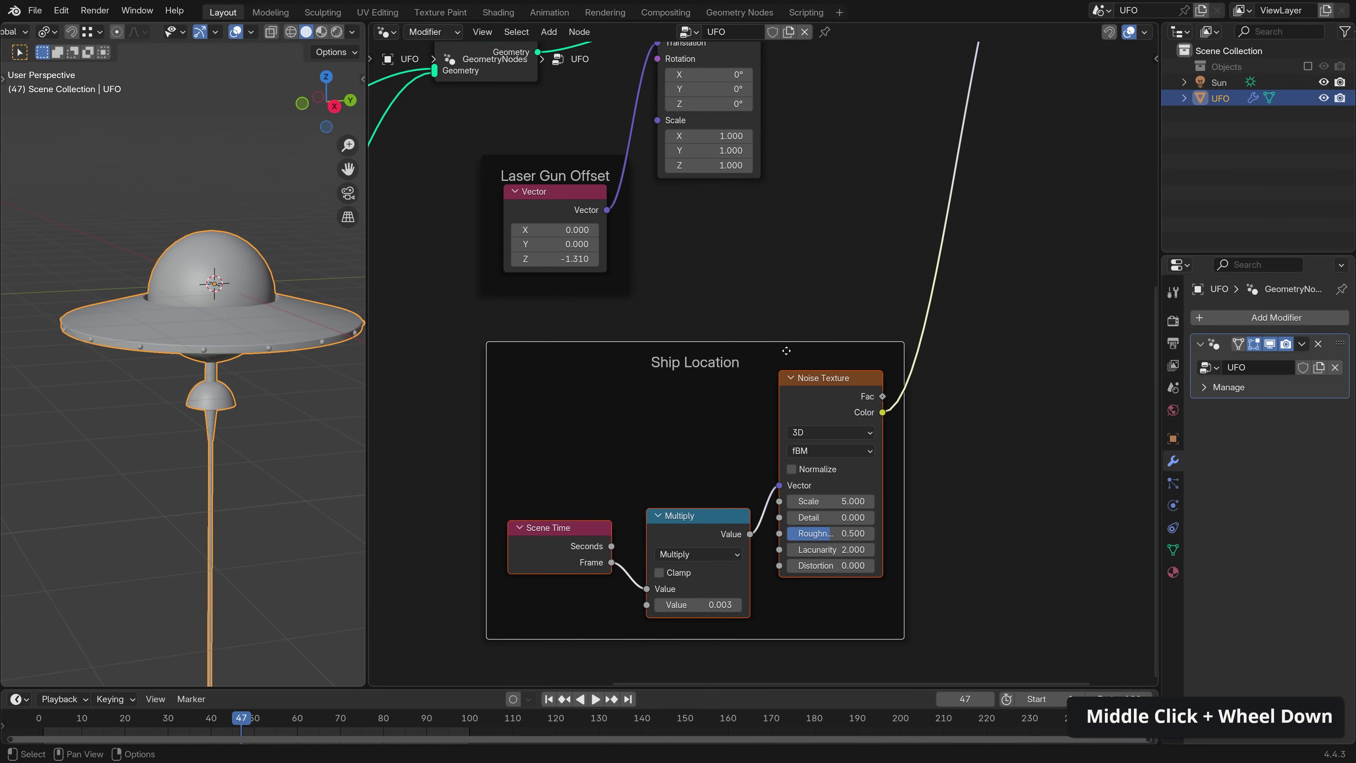
# Give the Ship Location frame a purple custom colour in the sidebar.
pyautogui.press('n')
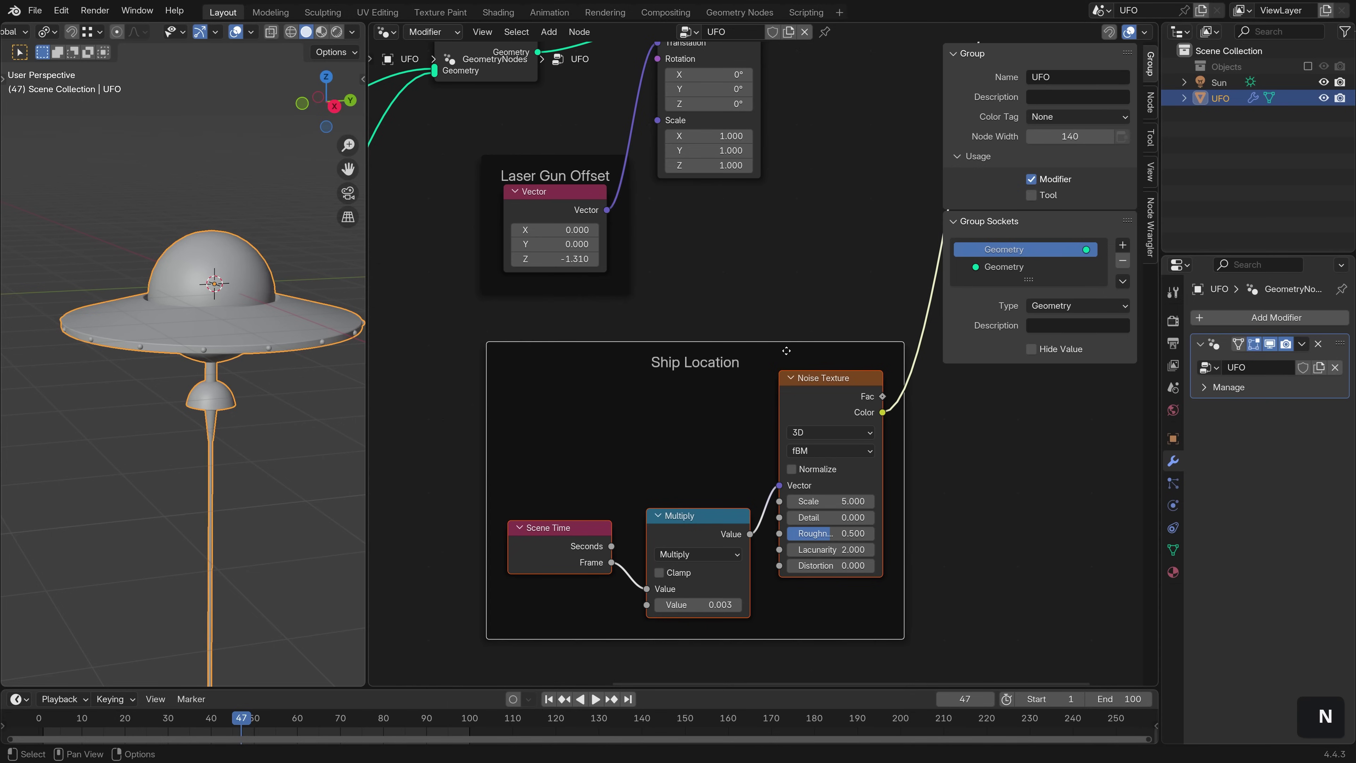
pyautogui.click(1150, 98)
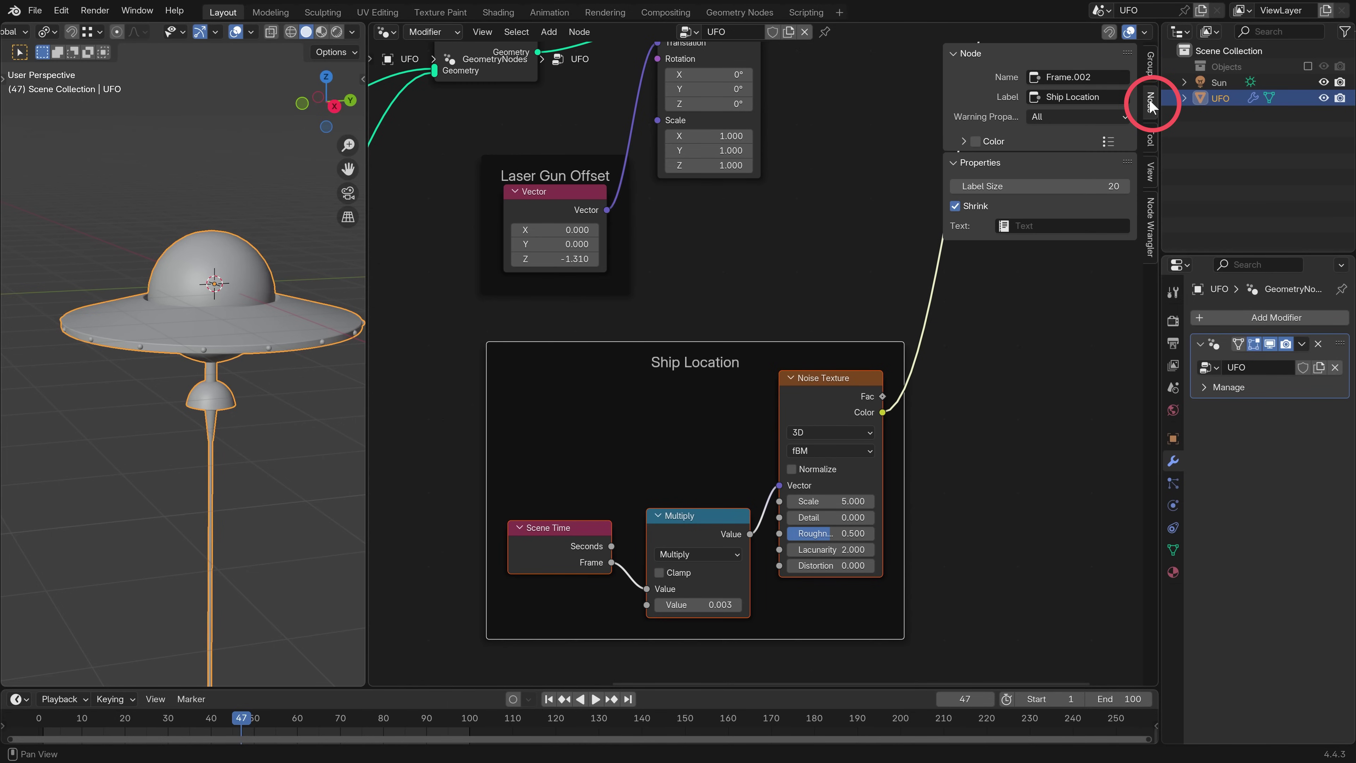
pyautogui.press('n')
pyautogui.press('n')
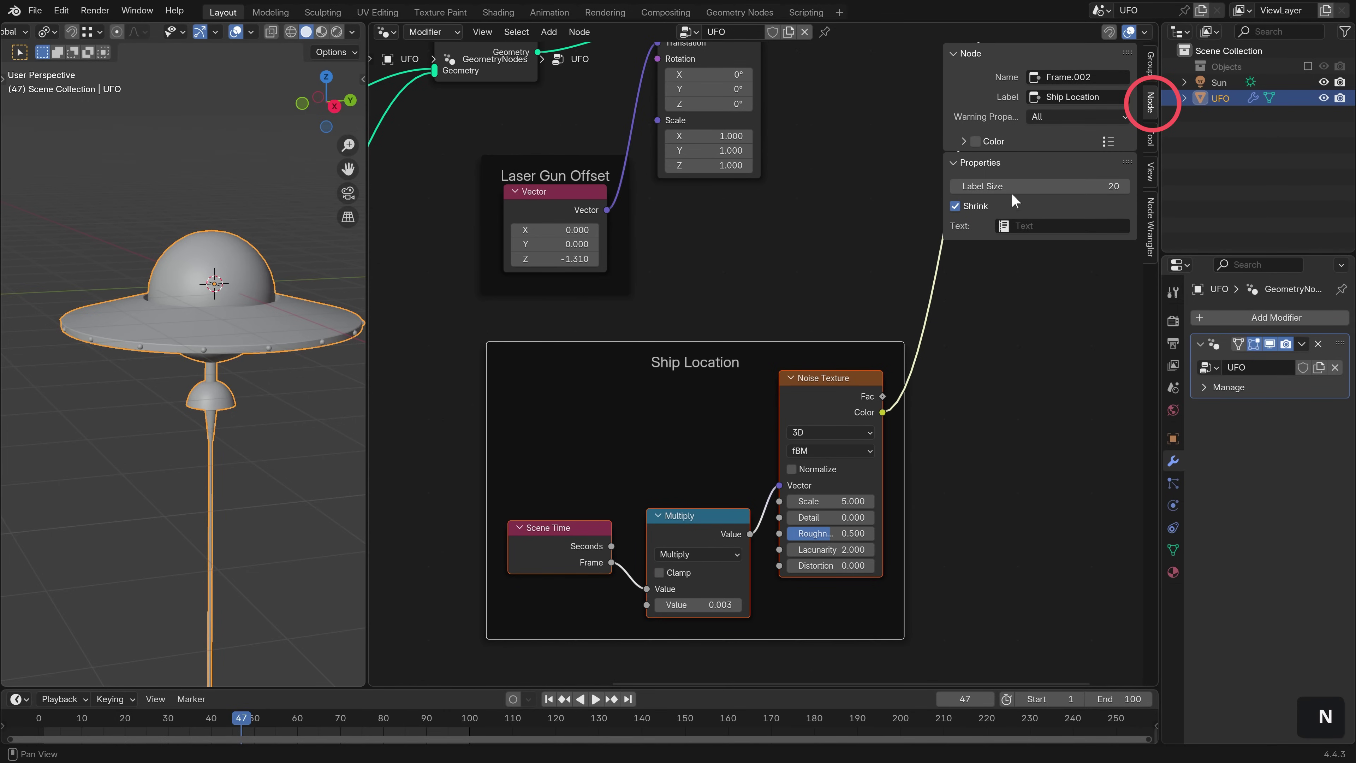
pyautogui.click(976, 141)
pyautogui.click(964, 141)
pyautogui.click(995, 166)
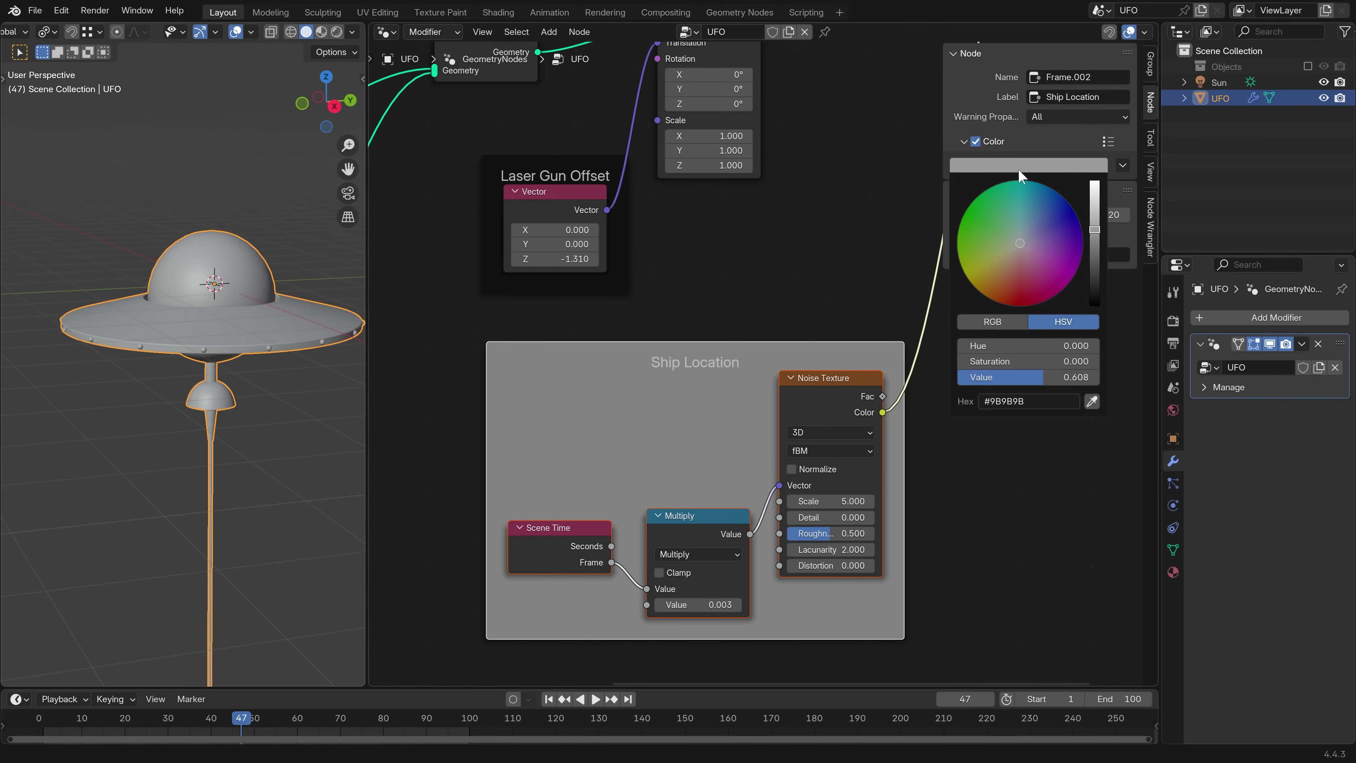
pyautogui.moveTo(1020, 243); pyautogui.dragTo(1062, 231)
# Pan the view across Transform Geometry, Group Output and the Ship Location frame.
pyautogui.moveTo(916, 365); pyautogui.dragTo(795, 470, button='middle')
pyautogui.scroll(2, 795, 470)
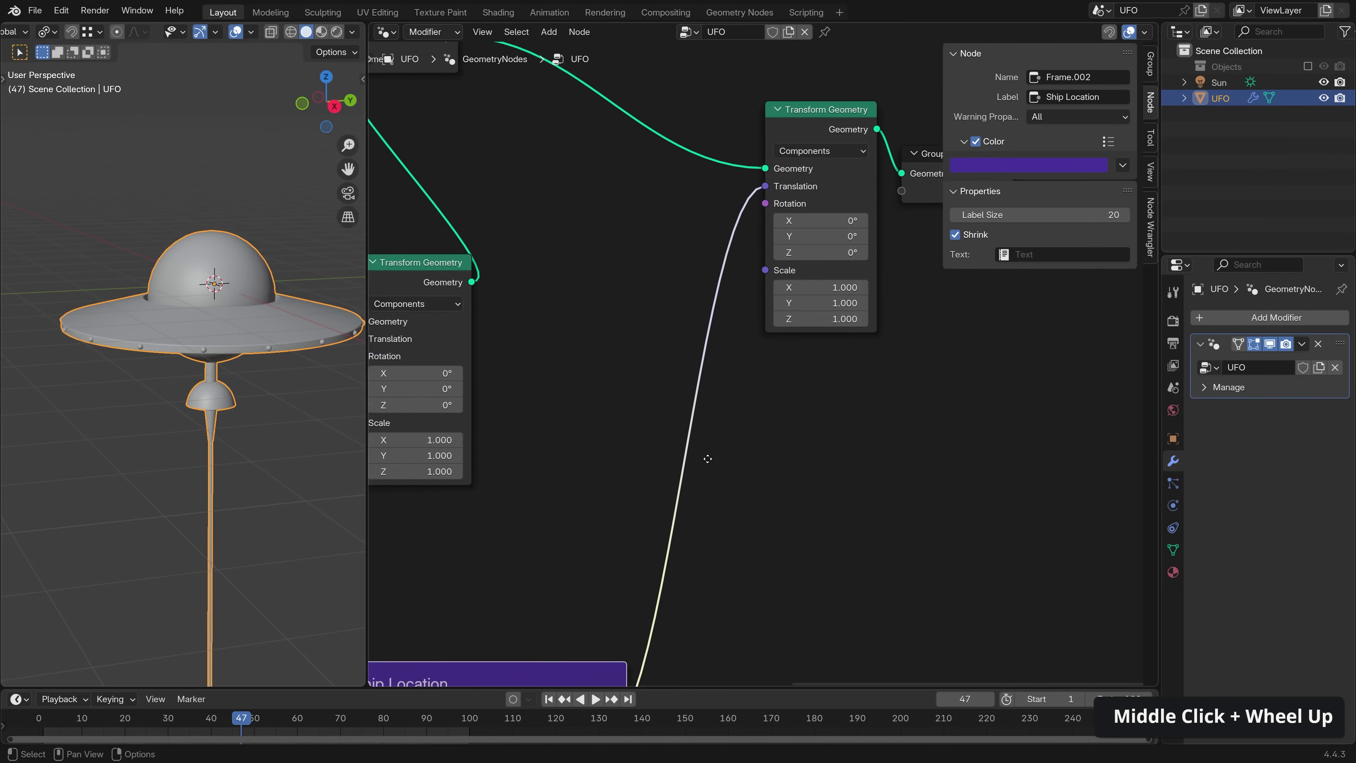
pyautogui.moveTo(781, 300); pyautogui.dragTo(755, 407, button='middle')
pyautogui.moveTo(718, 309); pyautogui.dragTo(719, 303, button='middle')
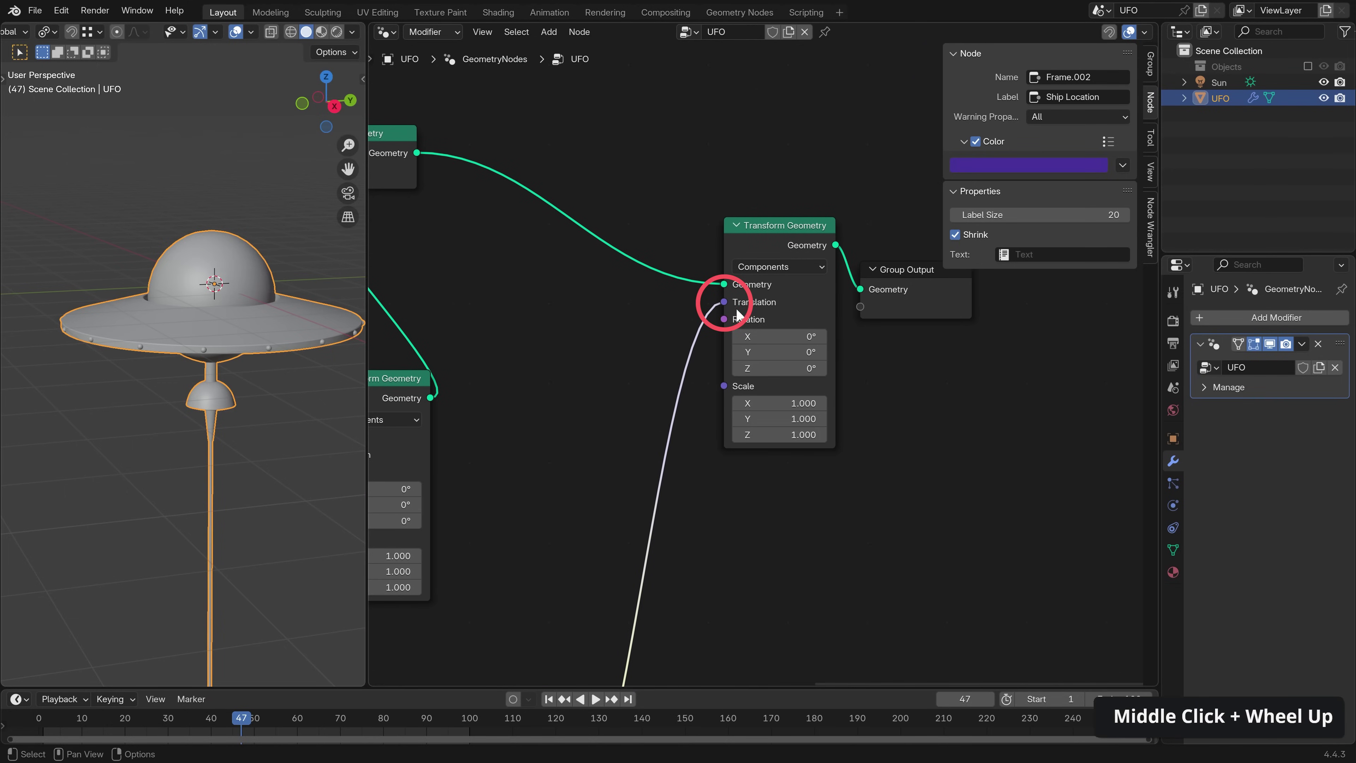
pyautogui.moveTo(734, 496); pyautogui.dragTo(809, 310, button='middle')
pyautogui.scroll(-1, 809, 310)
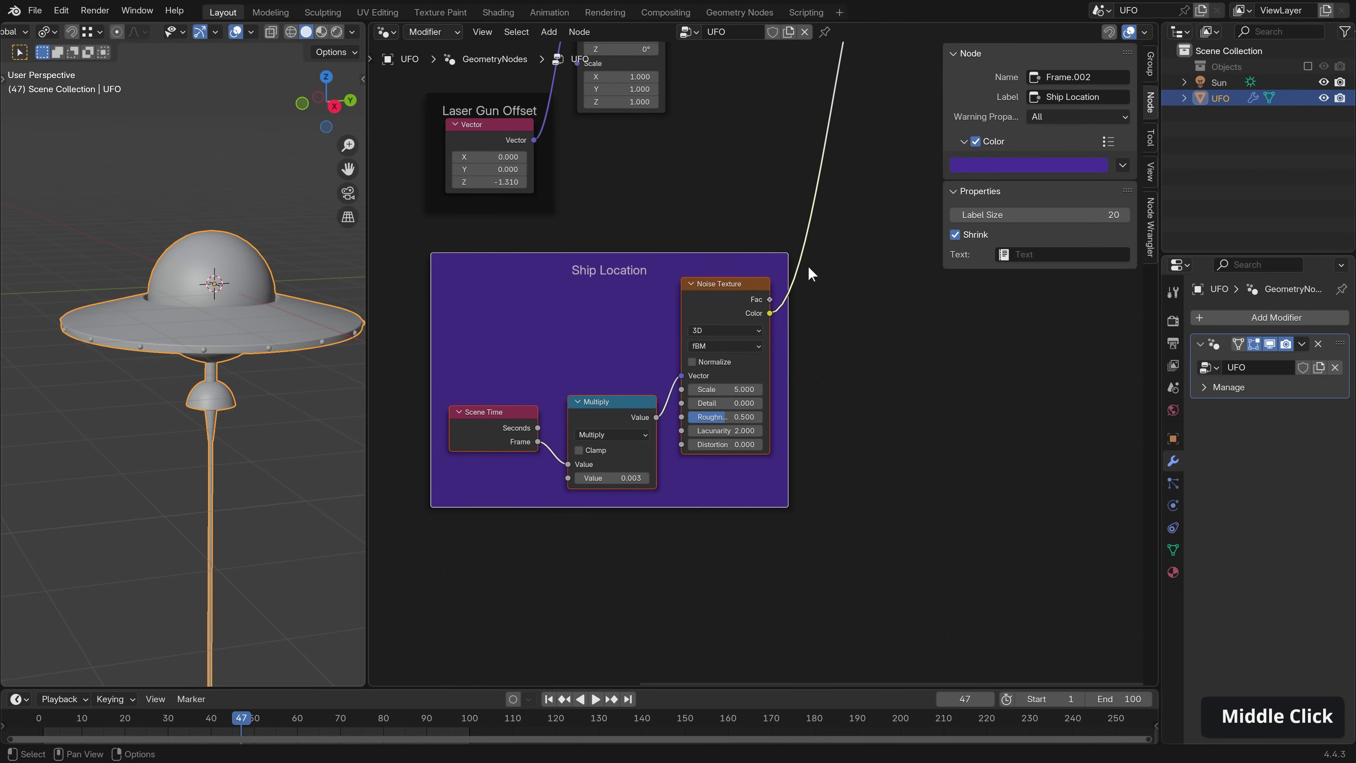
# Duplicate the Ship Location frame with its nodes and place the copy below.
pyautogui.moveTo(807, 265); pyautogui.dragTo(933, 271, button='middle')
pyautogui.press('n')
pyautogui.moveTo(997, 569); pyautogui.dragTo(435, 250)
pyautogui.moveTo(851, 292); pyautogui.dragTo(844, 207, button='middle')
pyautogui.hotkey('shift', 'd')
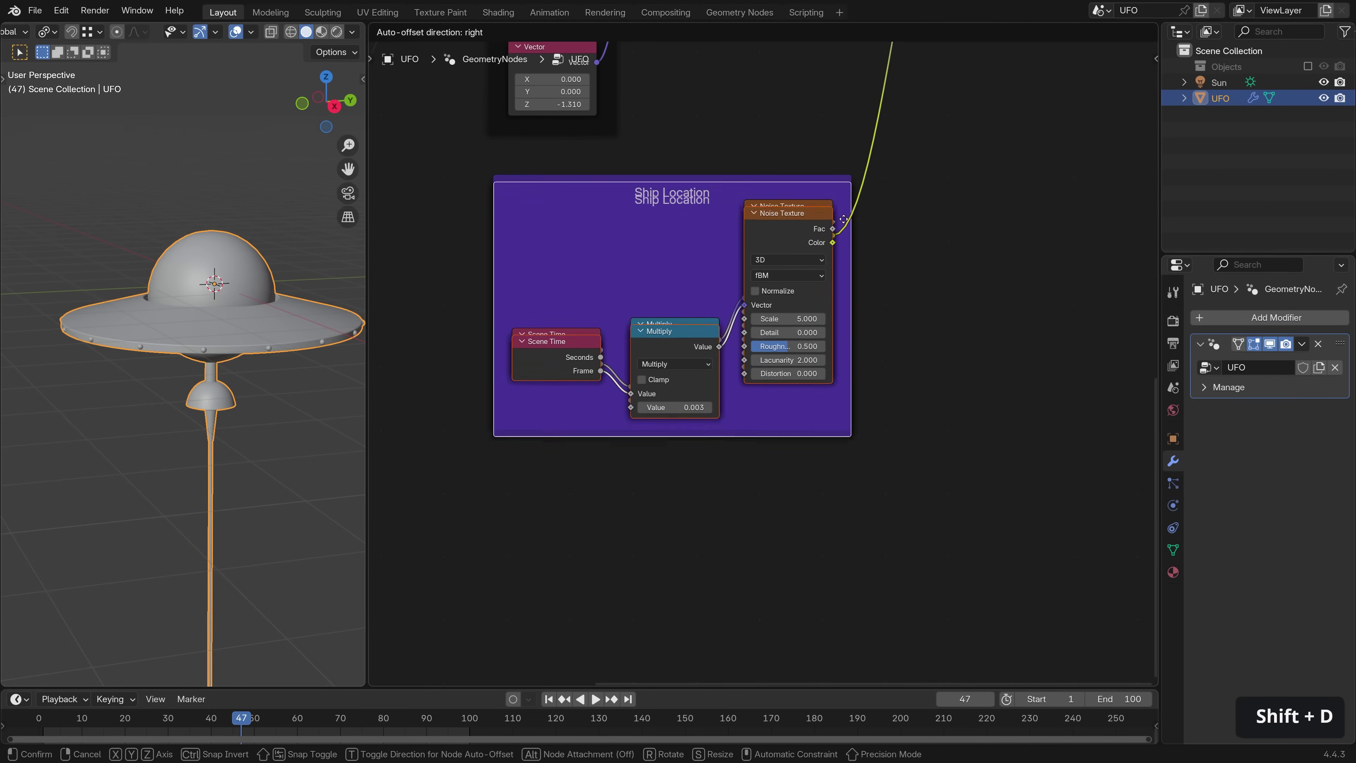
pyautogui.click(841, 487)
# Link the copy's noise Color to Transform Geometry's Rotation and inspect the invalid link.
pyautogui.scroll(-2, 889, 430)
pyautogui.moveTo(889, 430); pyautogui.dragTo(804, 371, button='middle')
pyautogui.scroll(1, 804, 372)
pyautogui.scroll(-2, 696, 558)
pyautogui.moveTo(709, 564); pyautogui.dragTo(804, 245)
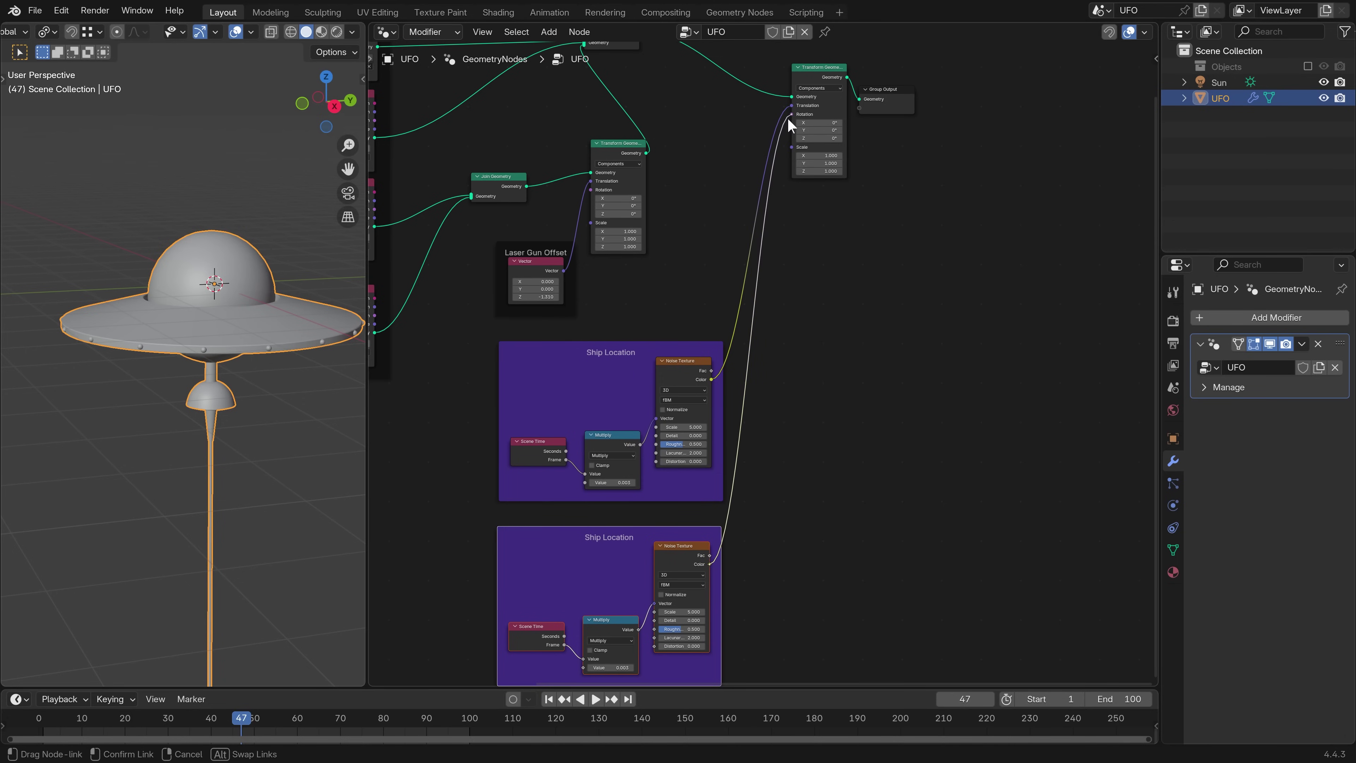
pyautogui.moveTo(788, 120); pyautogui.dragTo(789, 121)
pyautogui.moveTo(791, 122); pyautogui.dragTo(872, 203, button='middle')
pyautogui.scroll(2, 855, 409)
pyautogui.scroll(-3, 854, 405)
pyautogui.scroll(2, 810, 563)
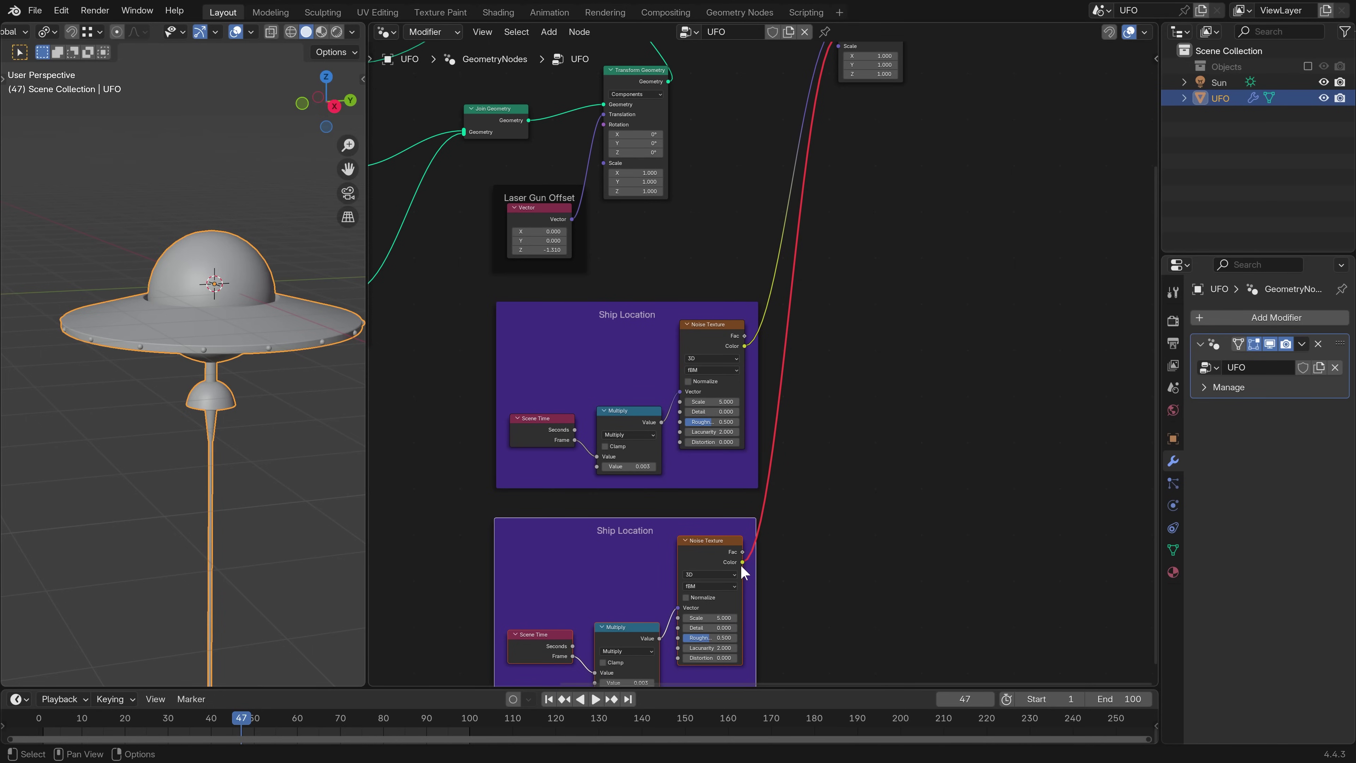
pyautogui.moveTo(756, 540); pyautogui.dragTo(801, 443, button='middle')
pyautogui.scroll(2, 801, 443)
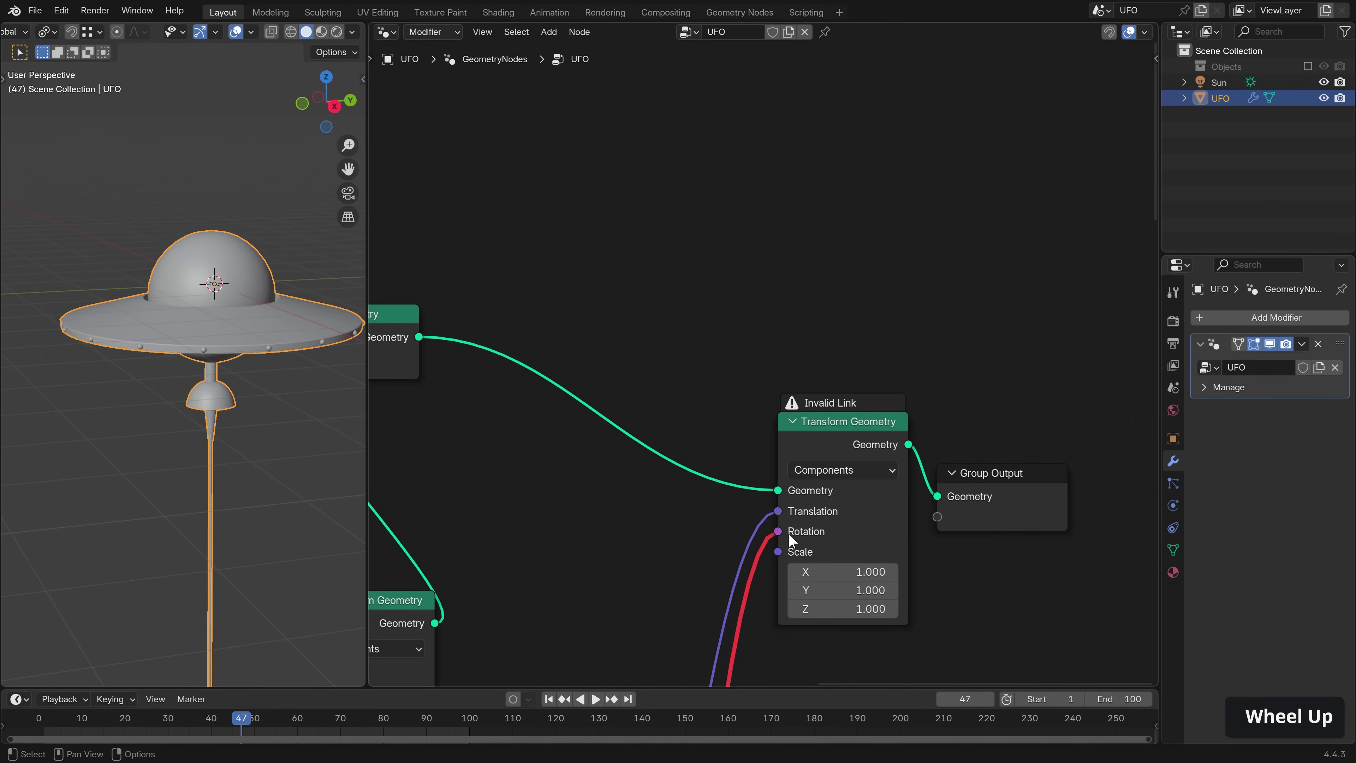
pyautogui.moveTo(784, 537); pyautogui.dragTo(801, 80, button='middle')
pyautogui.scroll(-2, 801, 80)
# Add an Euler to Rotation node fed by the lower noise Color.
pyautogui.hotkey('shift', 'a')
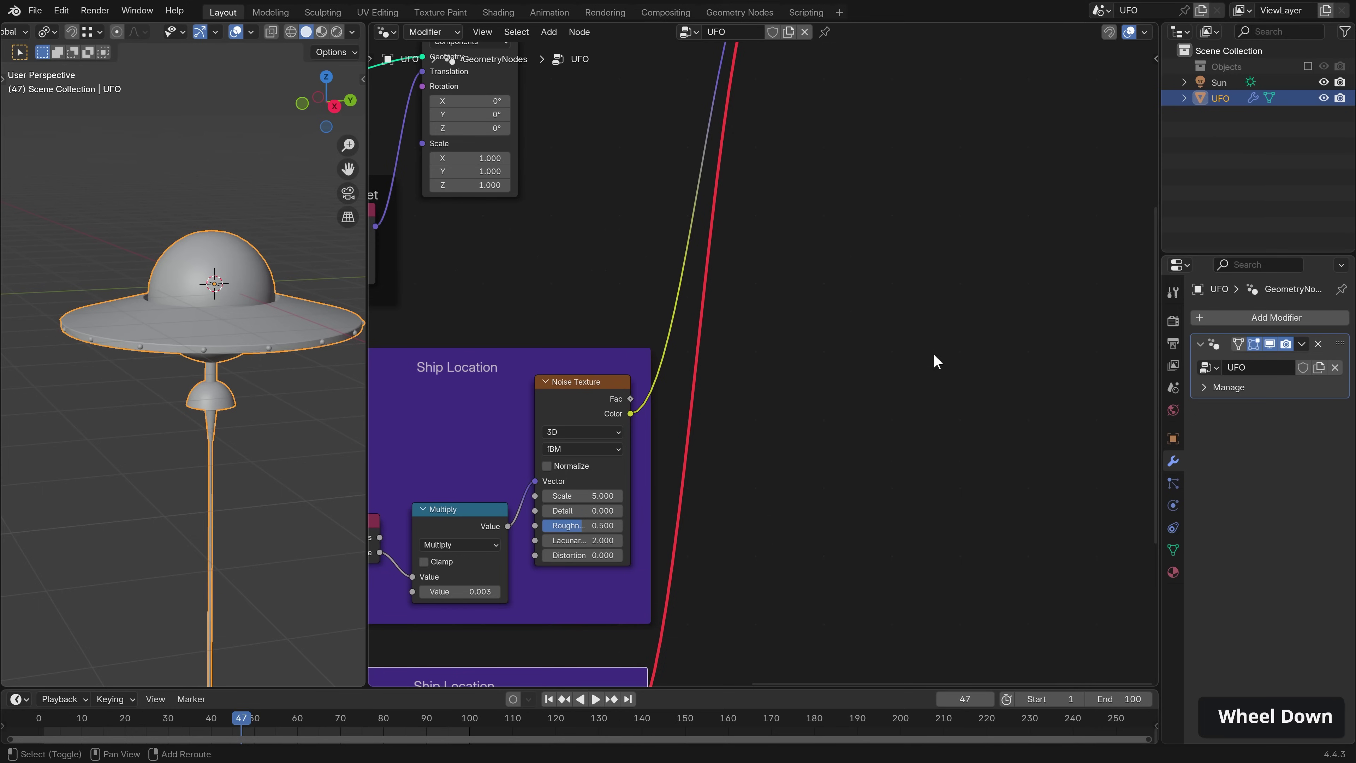
pyautogui.click(908, 355)
pyautogui.write('eular')
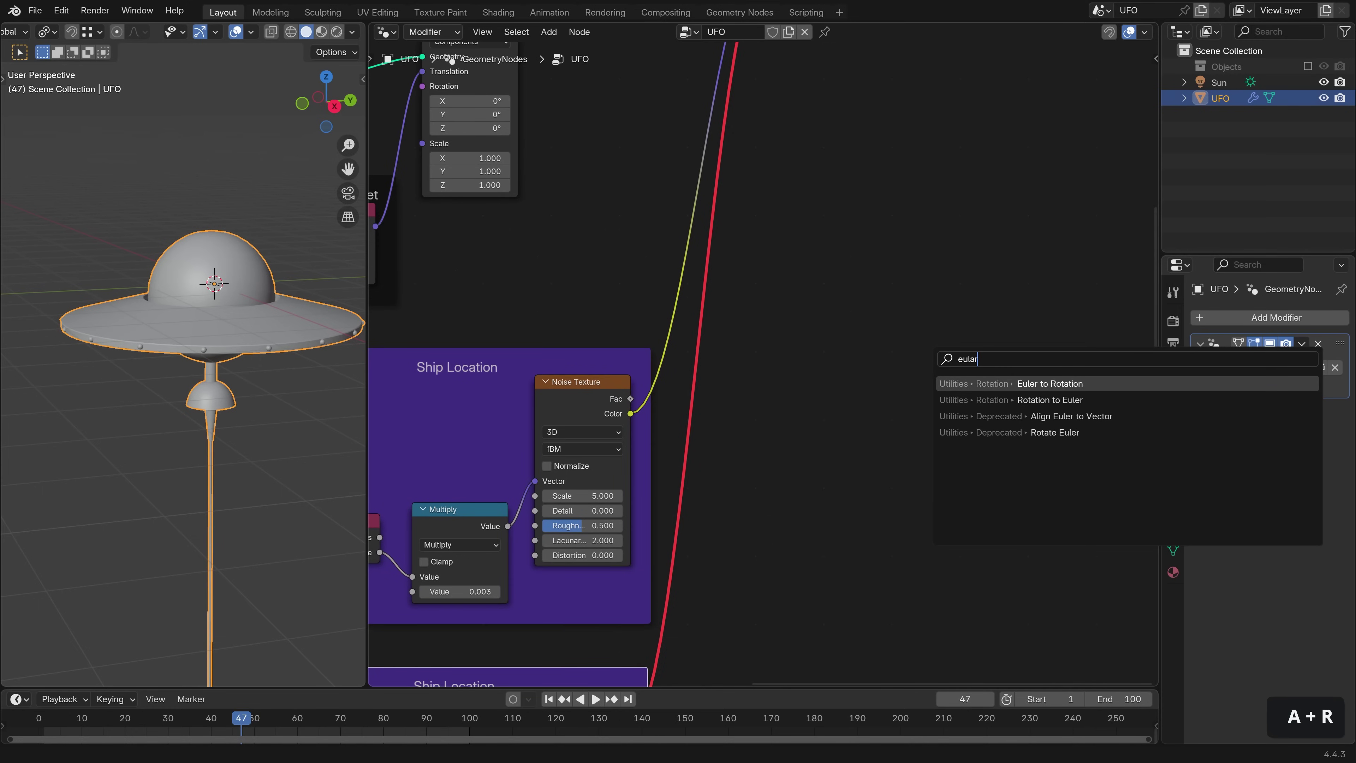
pyautogui.press('Return')
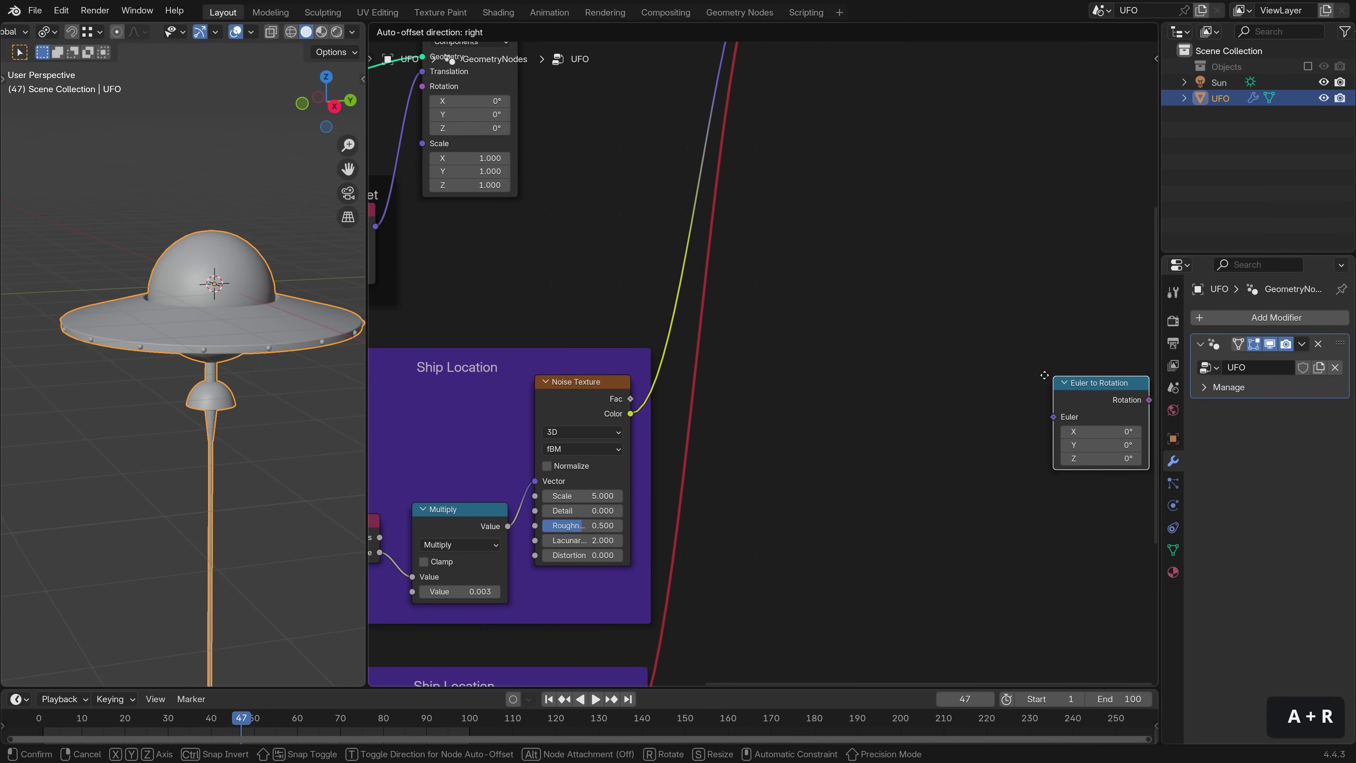
pyautogui.click(784, 508)
pyautogui.scroll(-2, 764, 364)
pyautogui.moveTo(671, 613); pyautogui.dragTo(719, 508)
# Connect Euler to Rotation into the ship's Rotation and position it beside the frames.
pyautogui.moveTo(851, 347); pyautogui.dragTo(848, 449, button='middle')
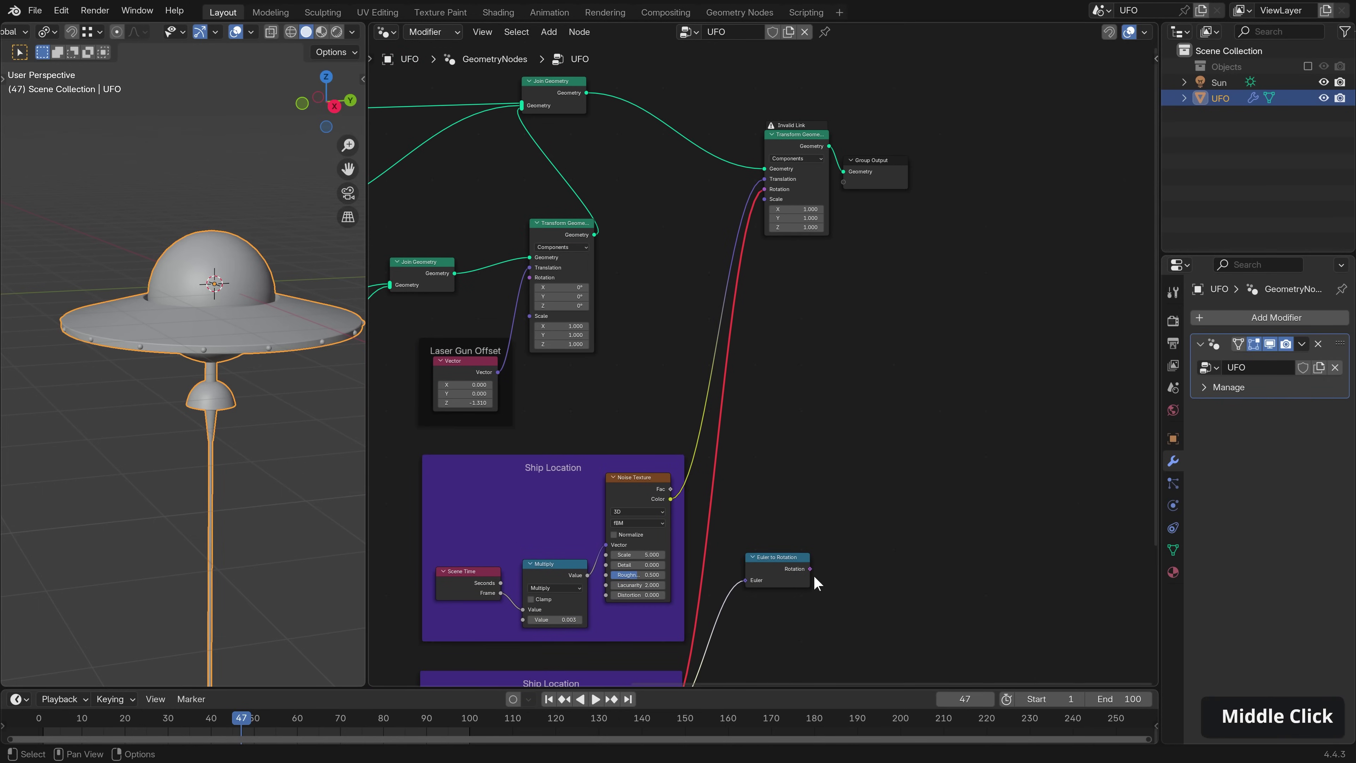
pyautogui.moveTo(763, 194); pyautogui.dragTo(765, 190)
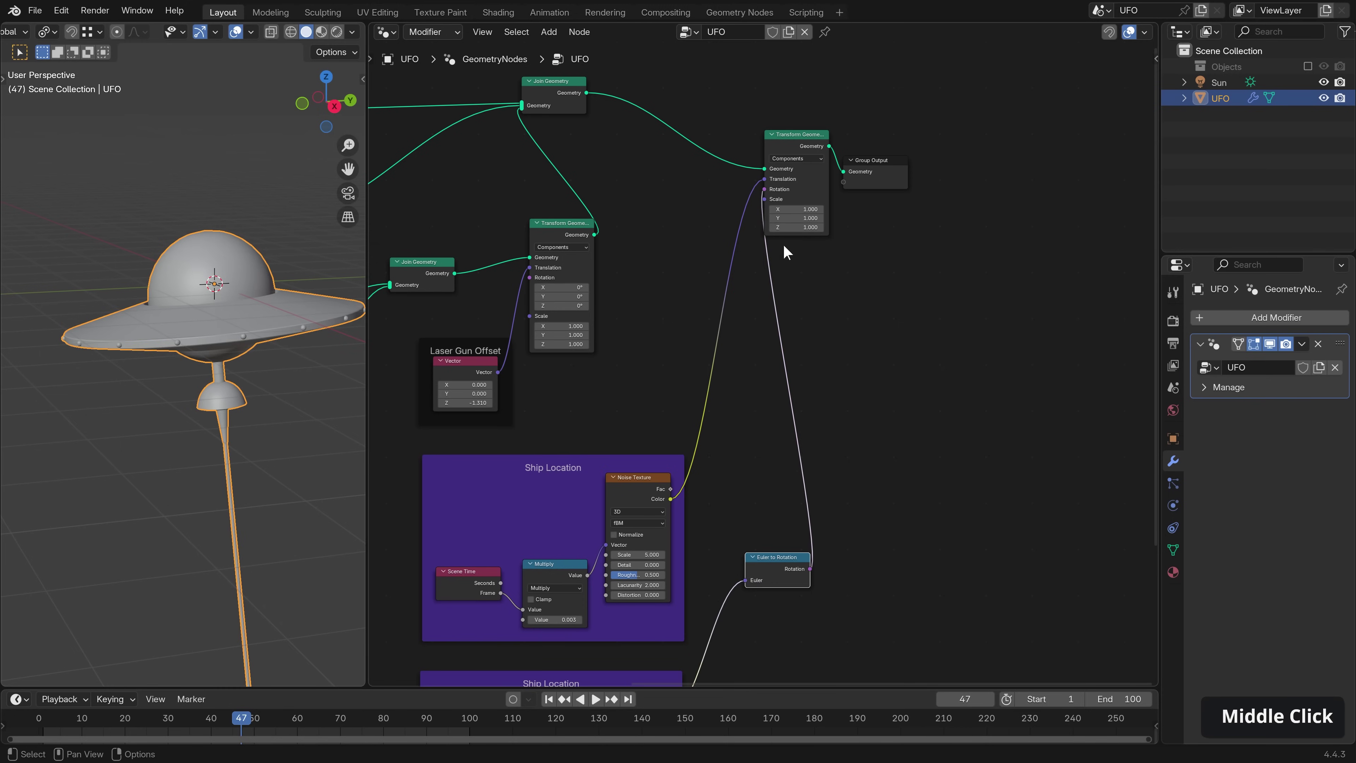
pyautogui.scroll(2, 614, 507)
pyautogui.scroll(-5, 717, 478)
pyautogui.moveTo(905, 405); pyautogui.dragTo(879, 383)
pyautogui.moveTo(957, 302); pyautogui.dragTo(903, 415, button='middle')
# Set the timeline end frame to 250 and play the longer animation.
pyautogui.press('space')
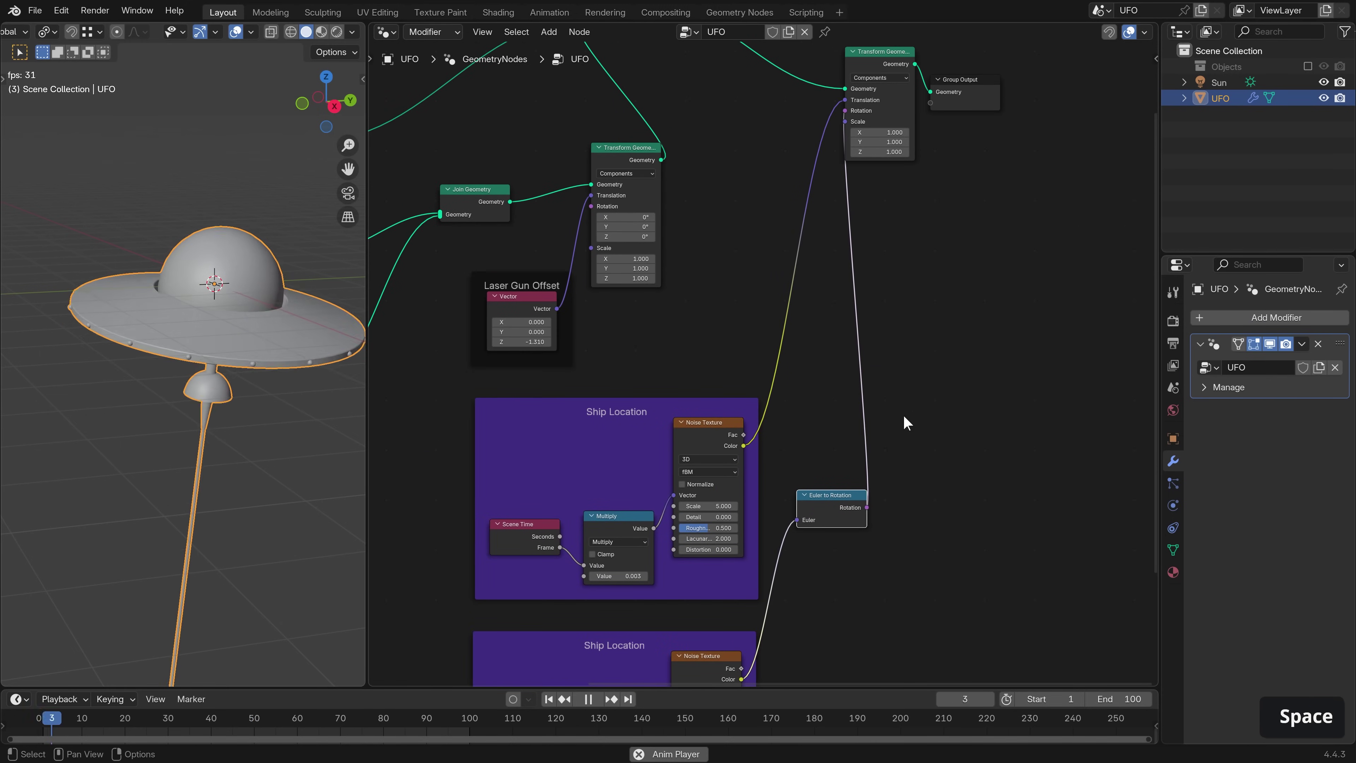
pyautogui.press('space')
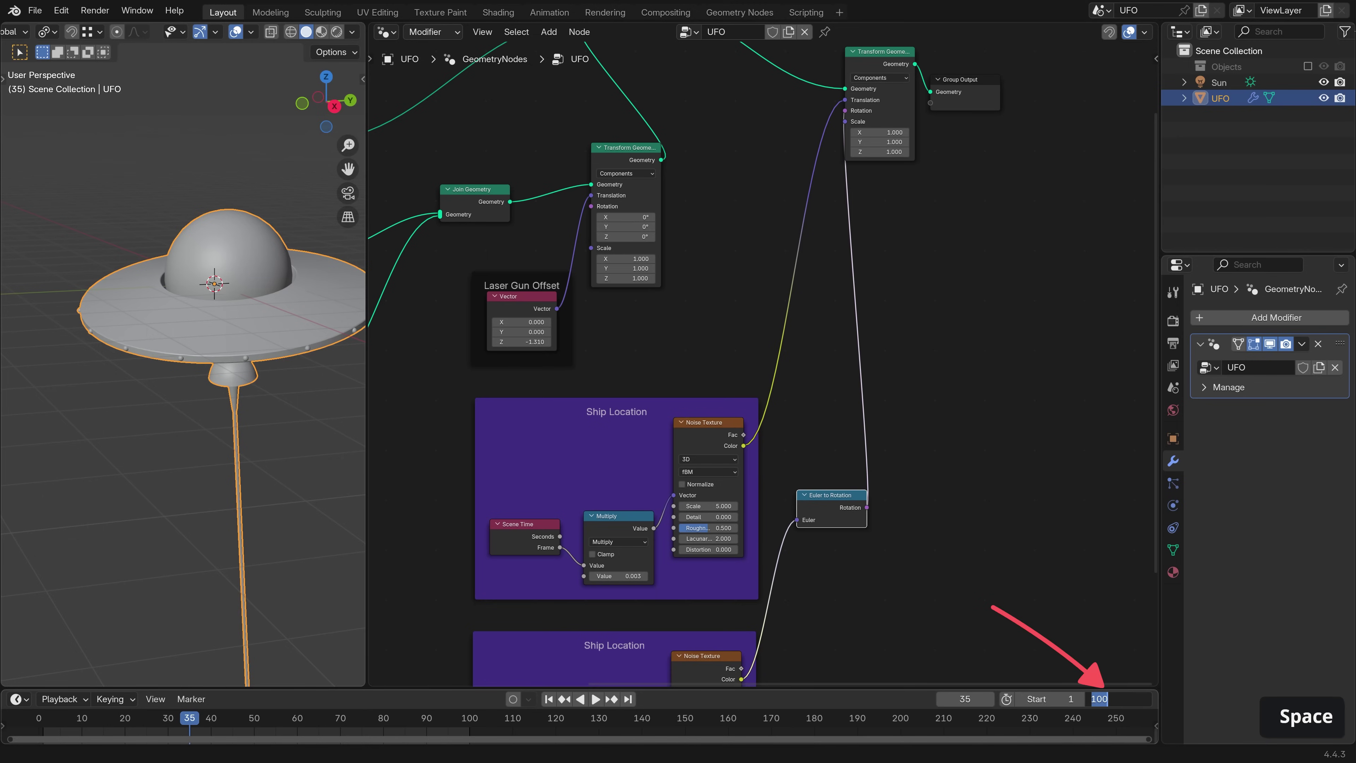
pyautogui.write('50')
pyautogui.press('Return')
pyautogui.press('space')
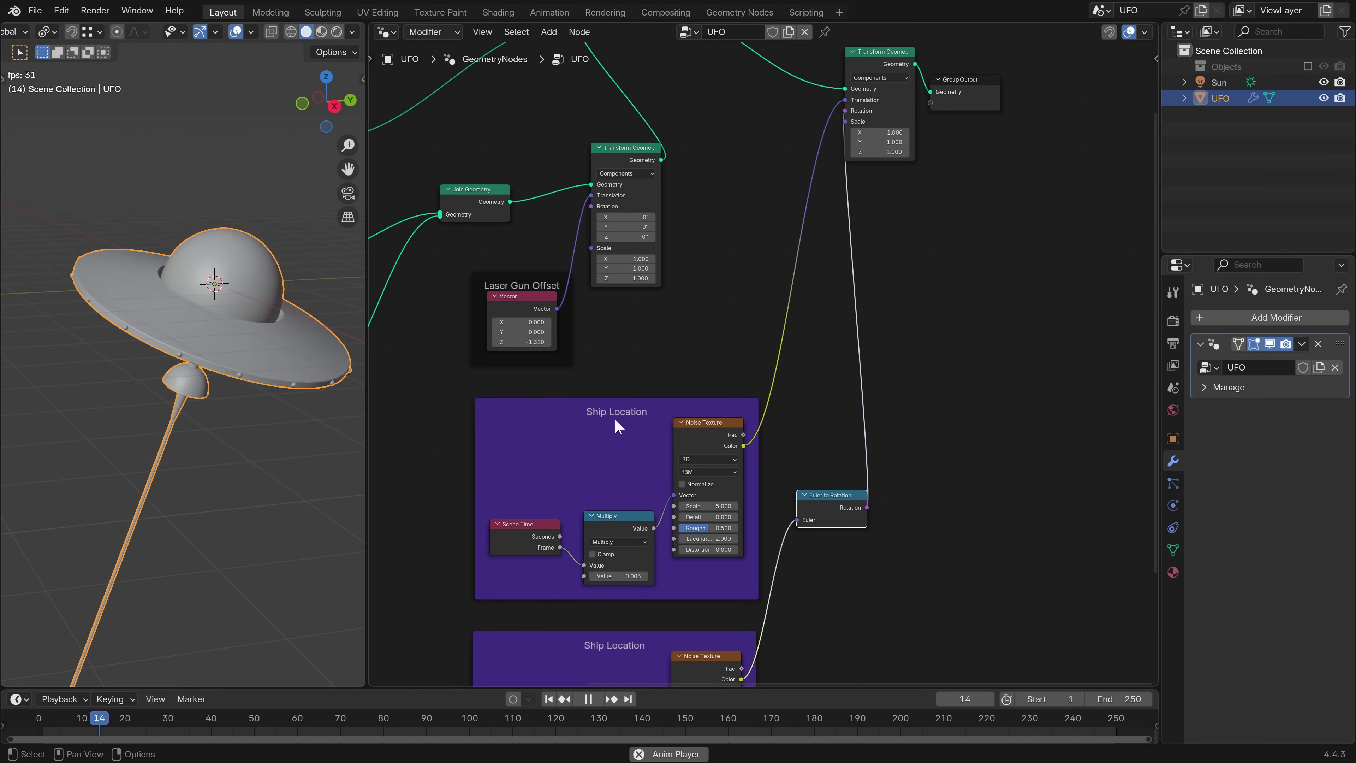
pyautogui.moveTo(821, 498); pyautogui.dragTo(847, 302, button='middle')
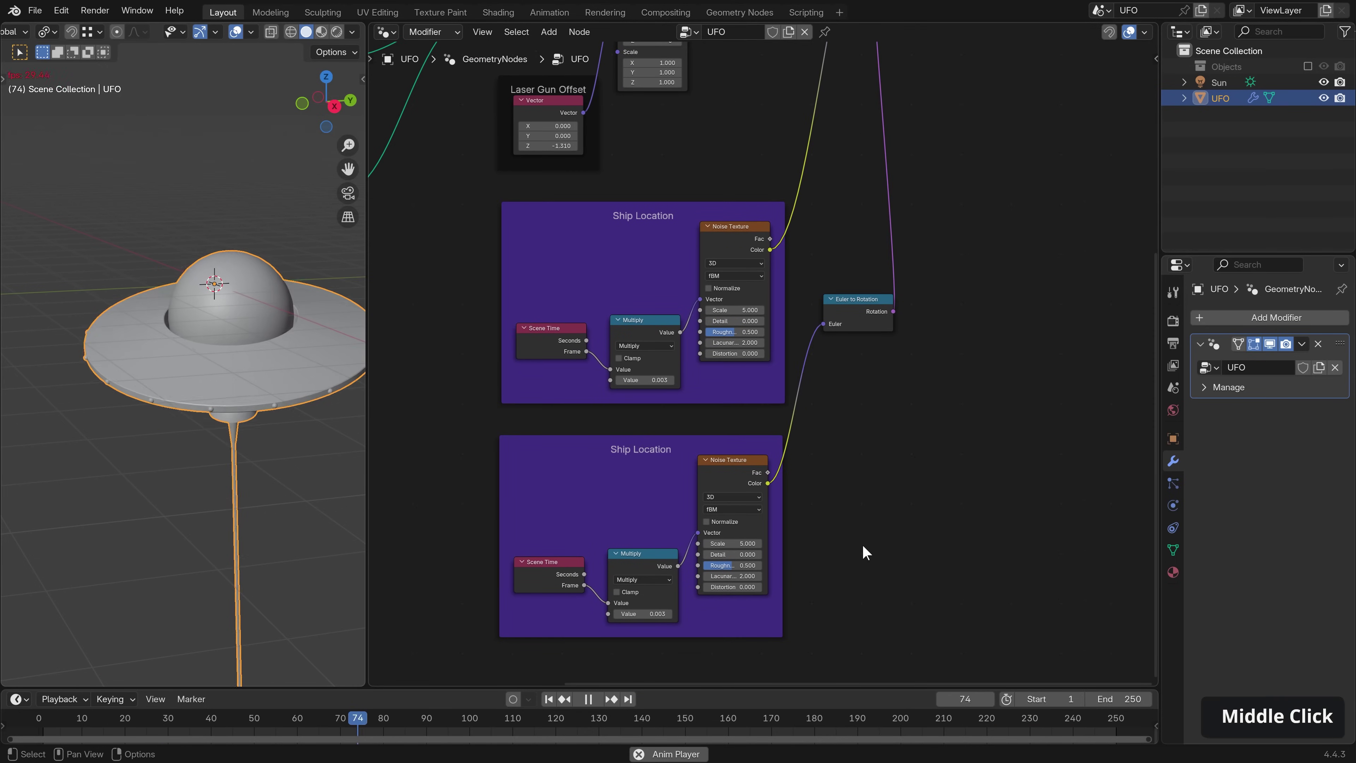
pyautogui.press('space')
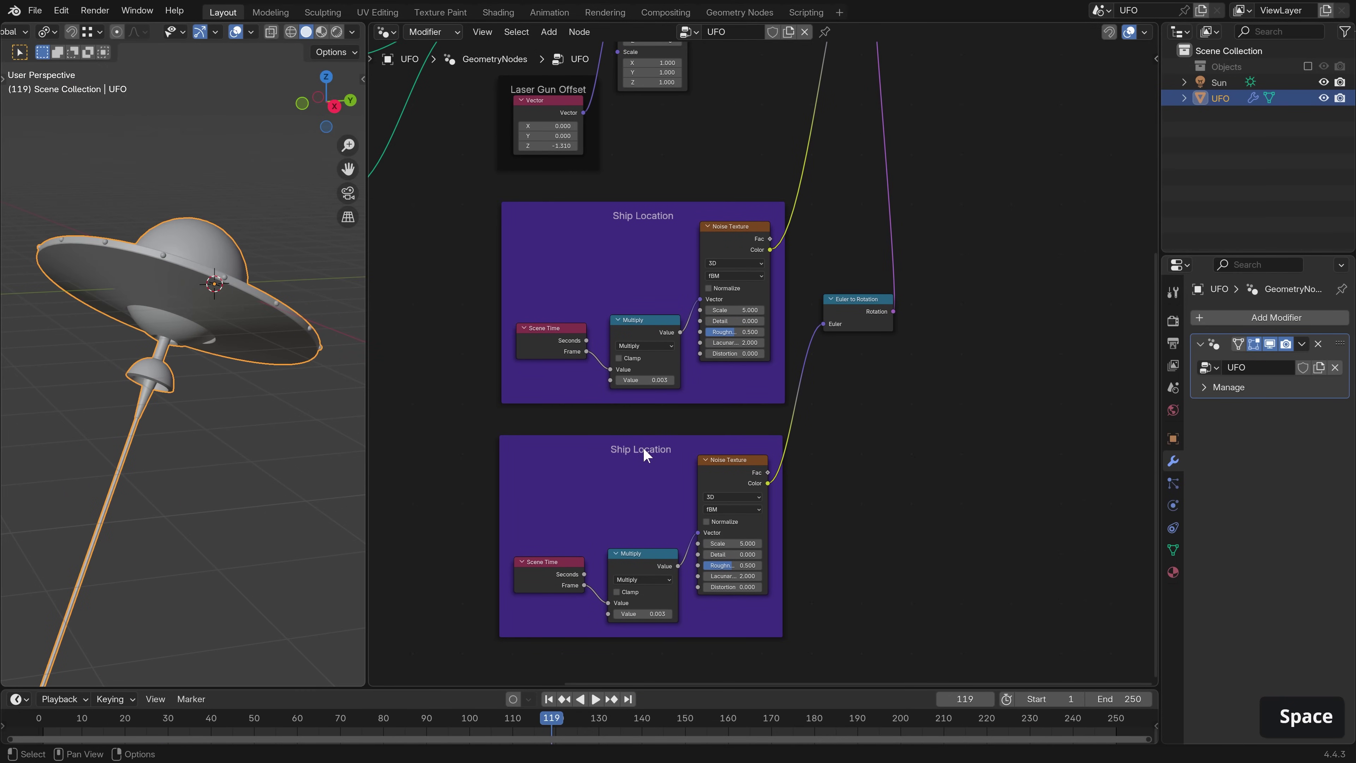
# Relabel the lower frame 'Ship Rotation' and colour it magenta.
pyautogui.press('F2')
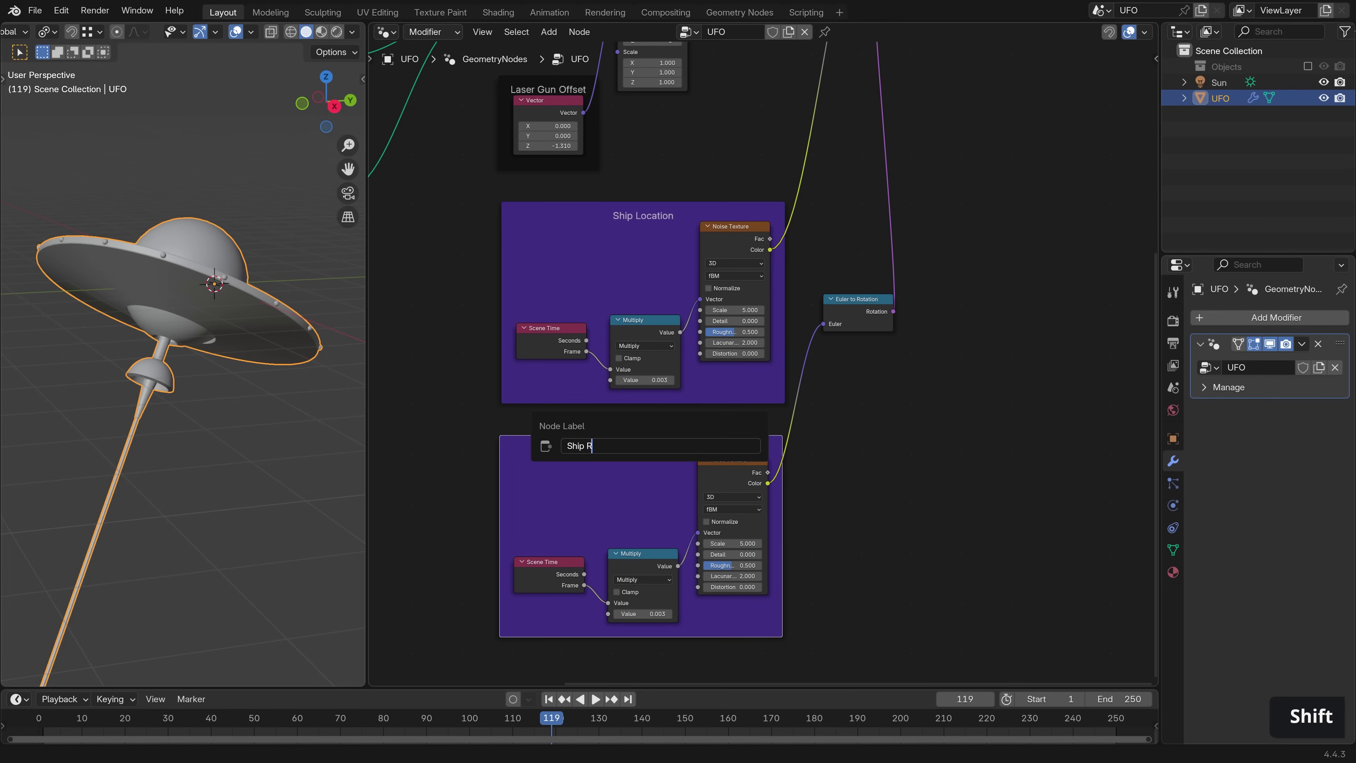
pyautogui.write('Ship Rotation')
pyautogui.press('Return')
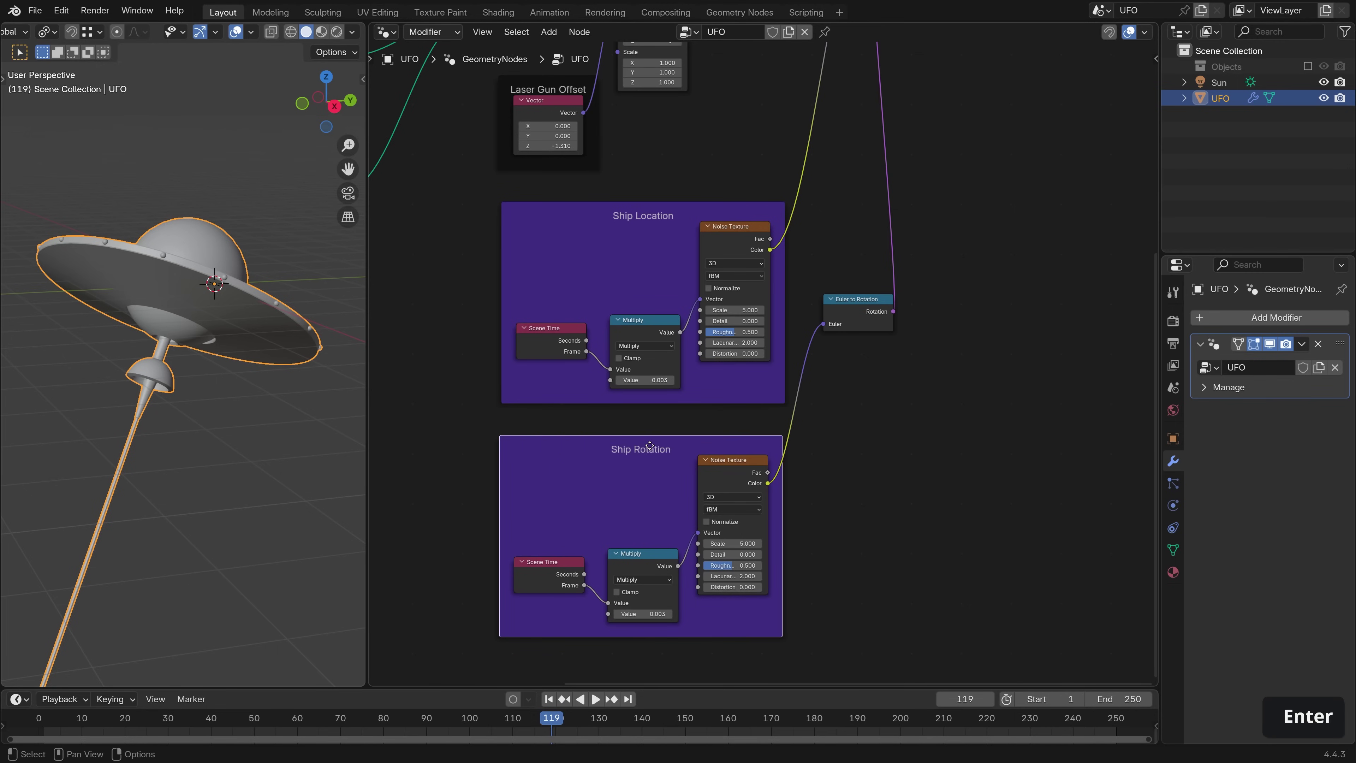
pyautogui.press('n')
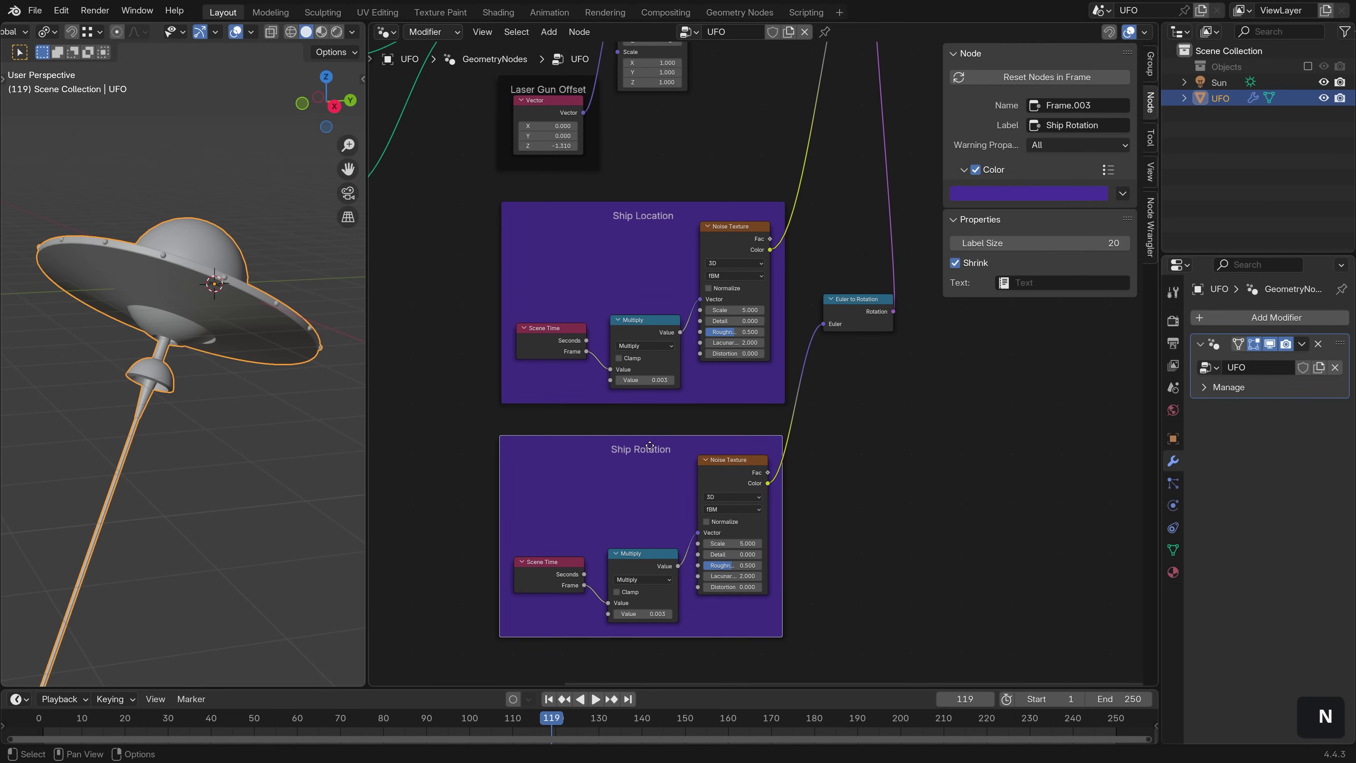
pyautogui.click(1067, 194)
pyautogui.click(1051, 292)
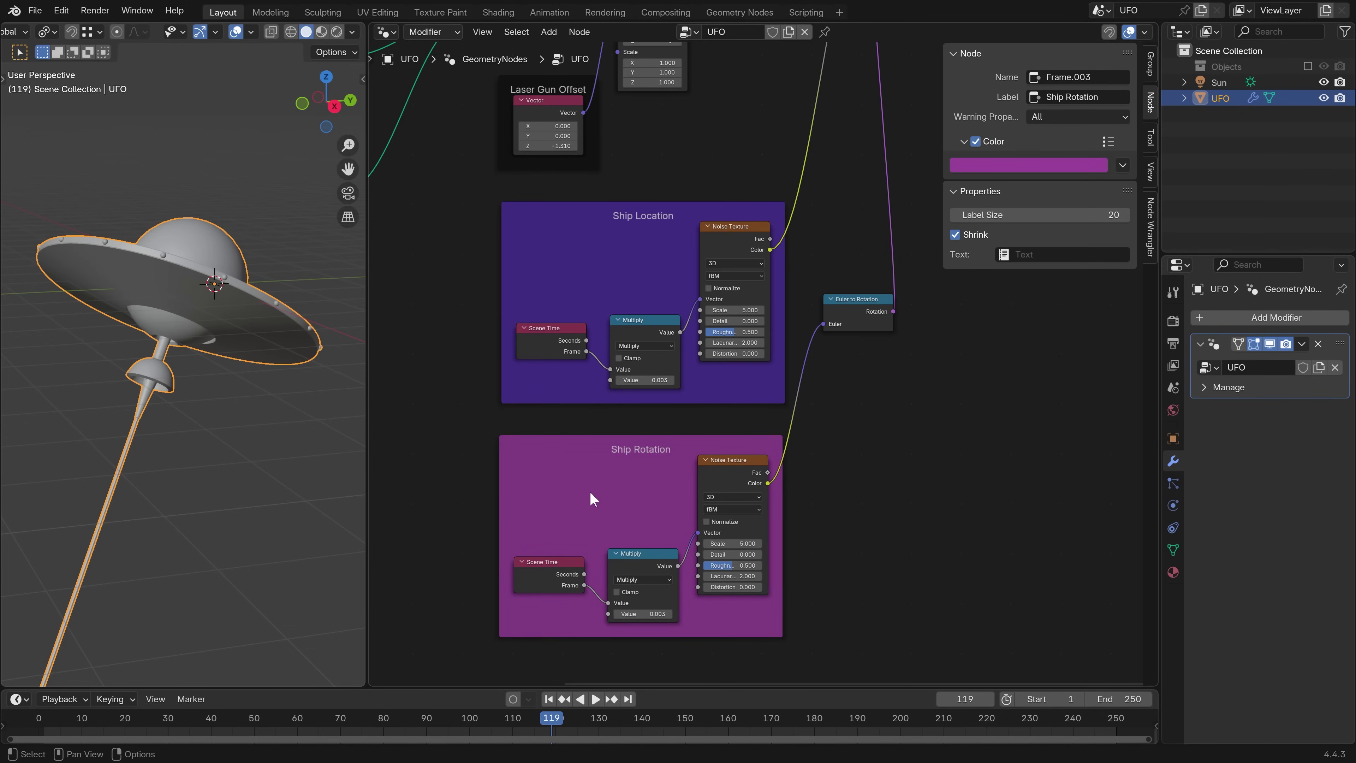
# Insert an Add math node offsetting Scene Time by -333 before Multiply, then test playback.
pyautogui.moveTo(596, 498); pyautogui.dragTo(618, 448, button='middle')
pyautogui.hotkey('shift', 'a')
pyautogui.write('ma')
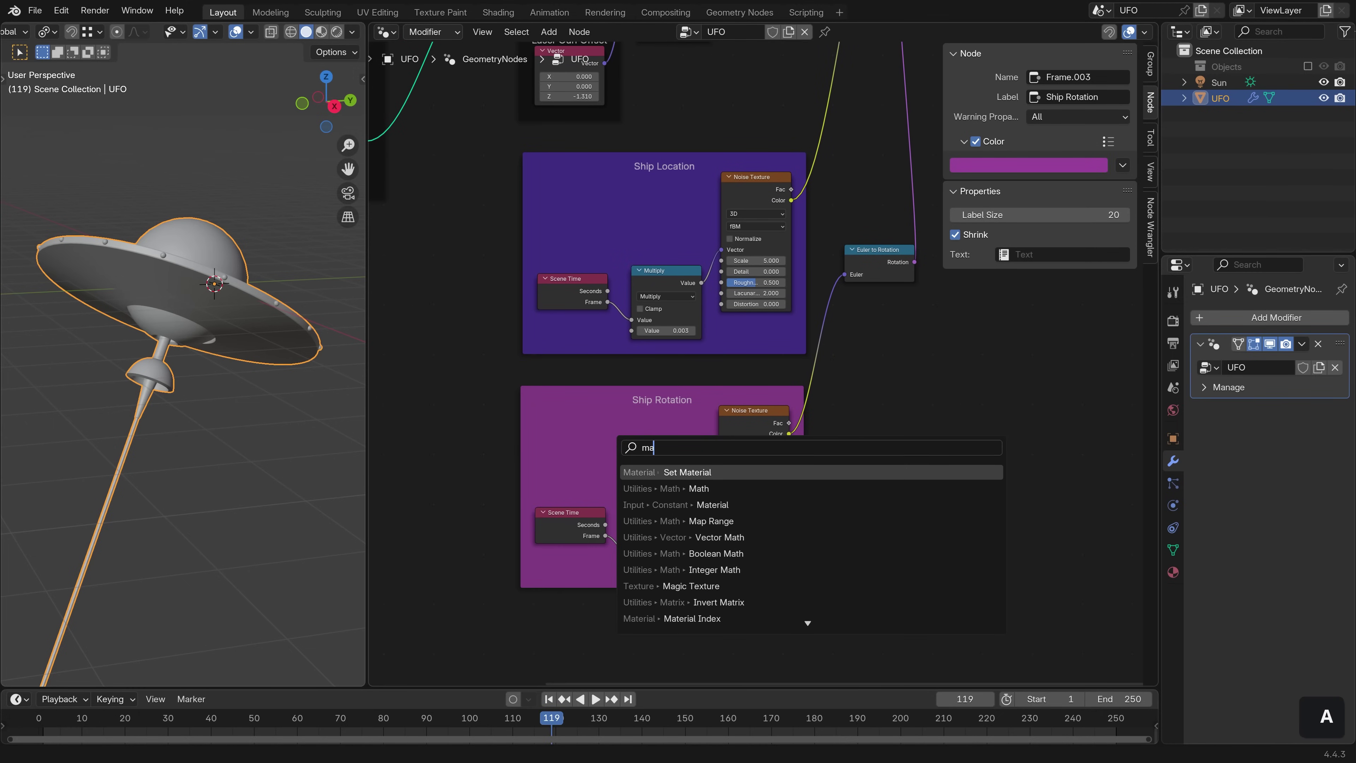
pyautogui.write('th')
pyautogui.press('Return')
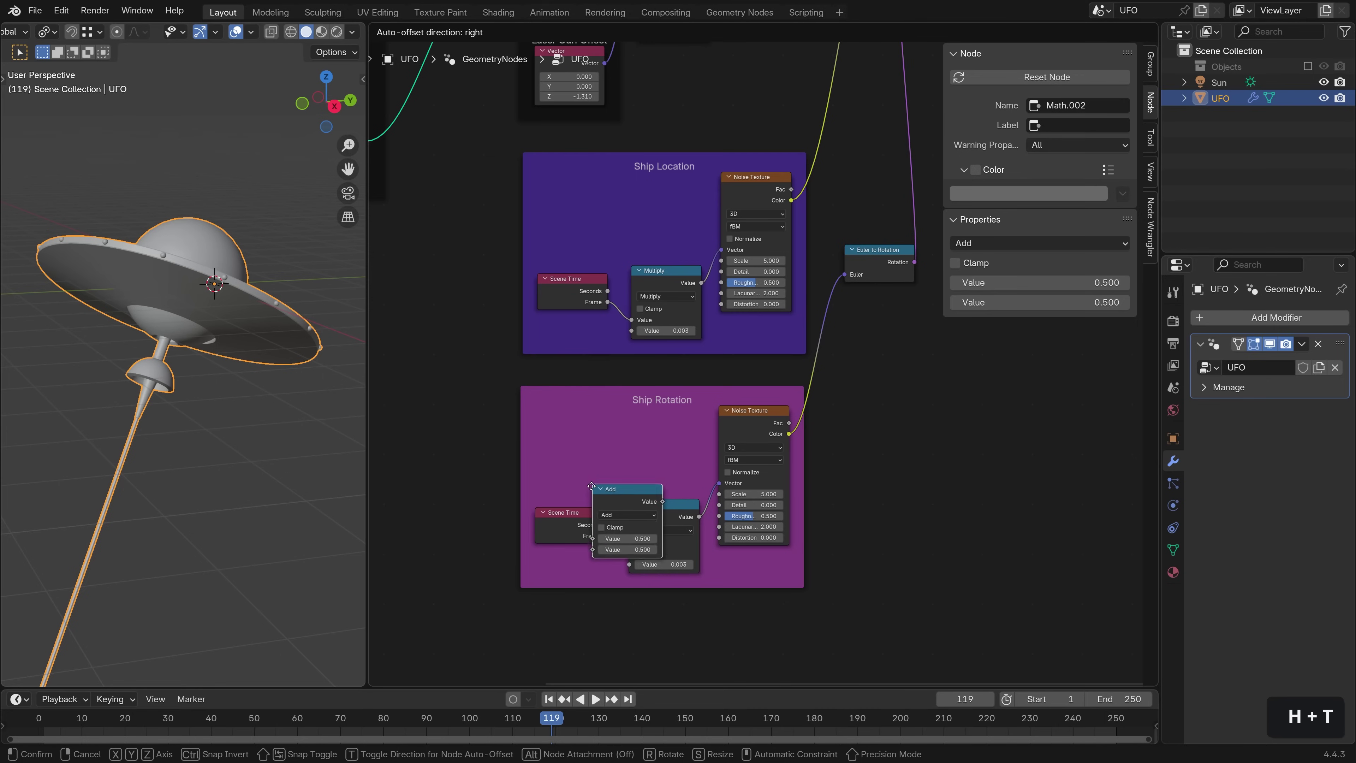
pyautogui.click(592, 503)
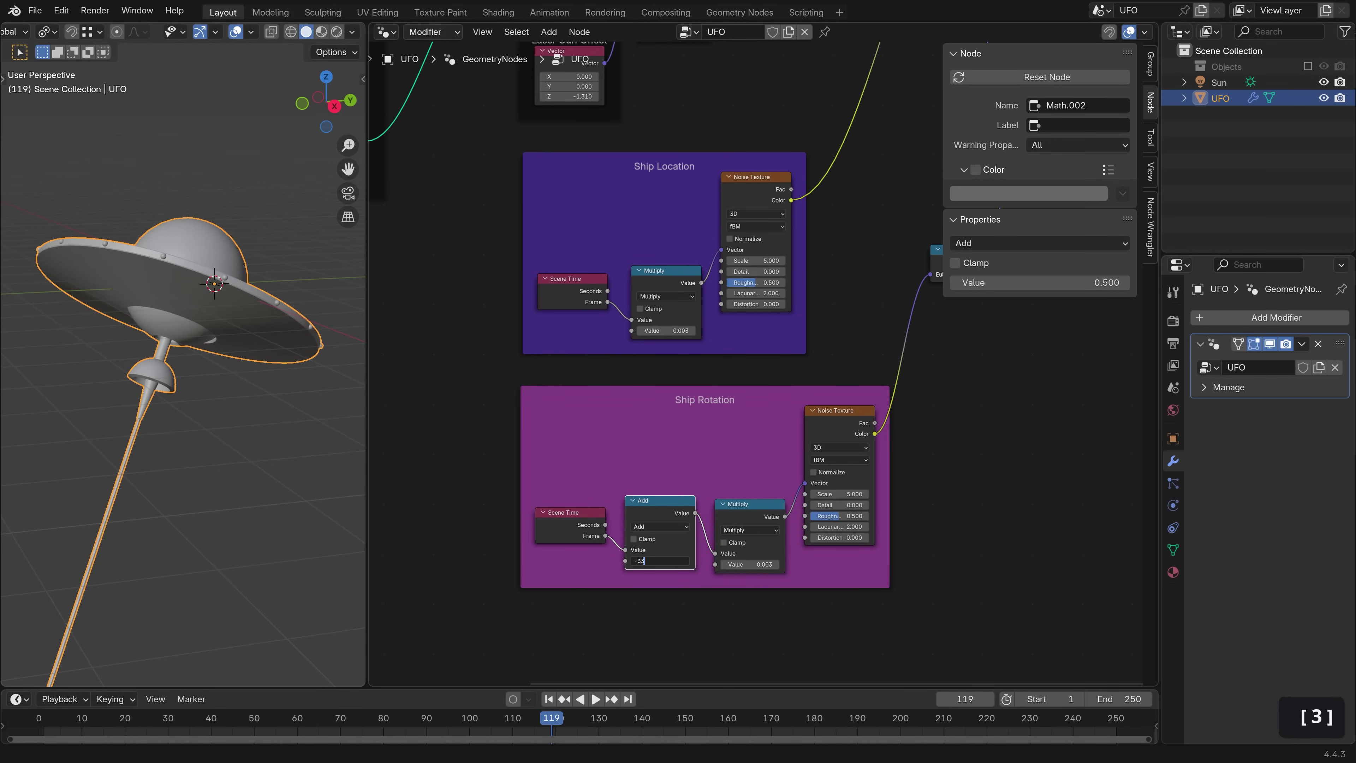
pyautogui.press('Return')
pyautogui.click(409, 711)
pyautogui.press('space')
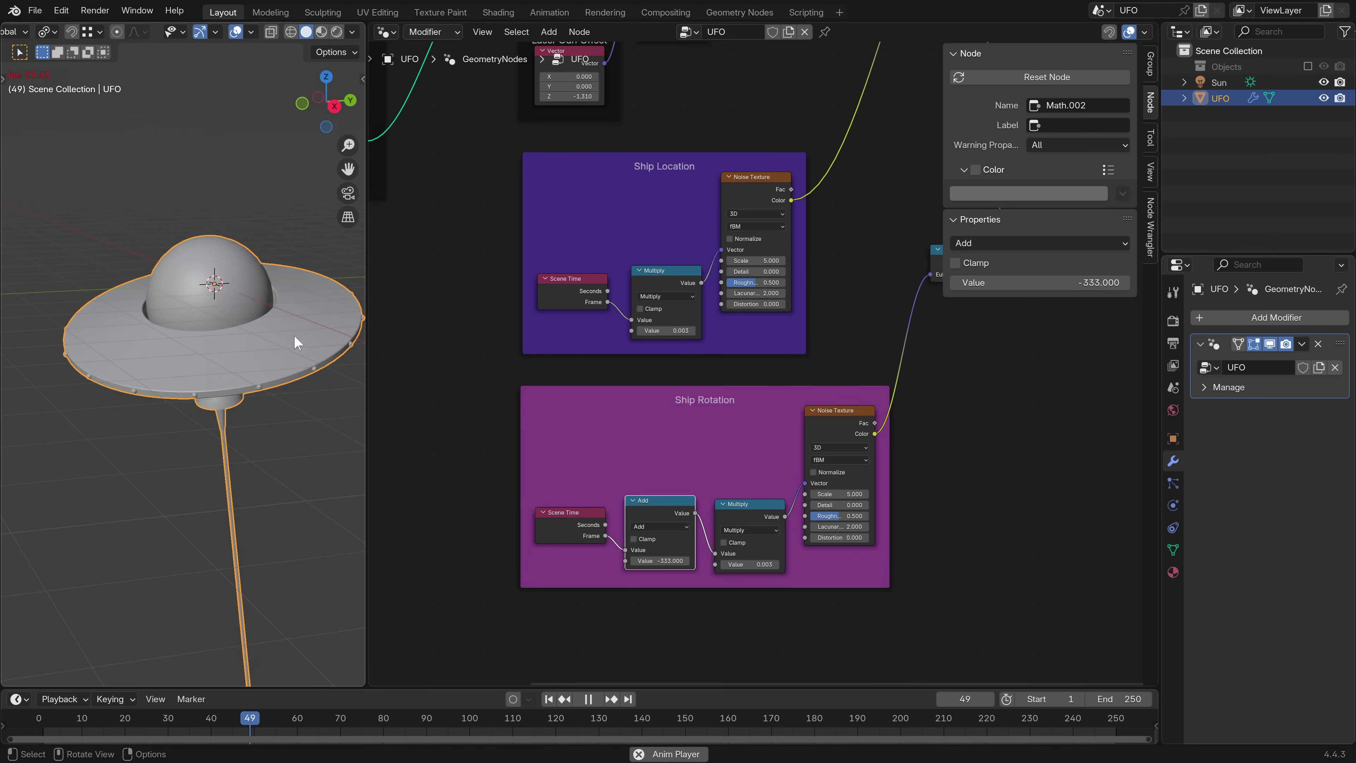
pyautogui.press('space')
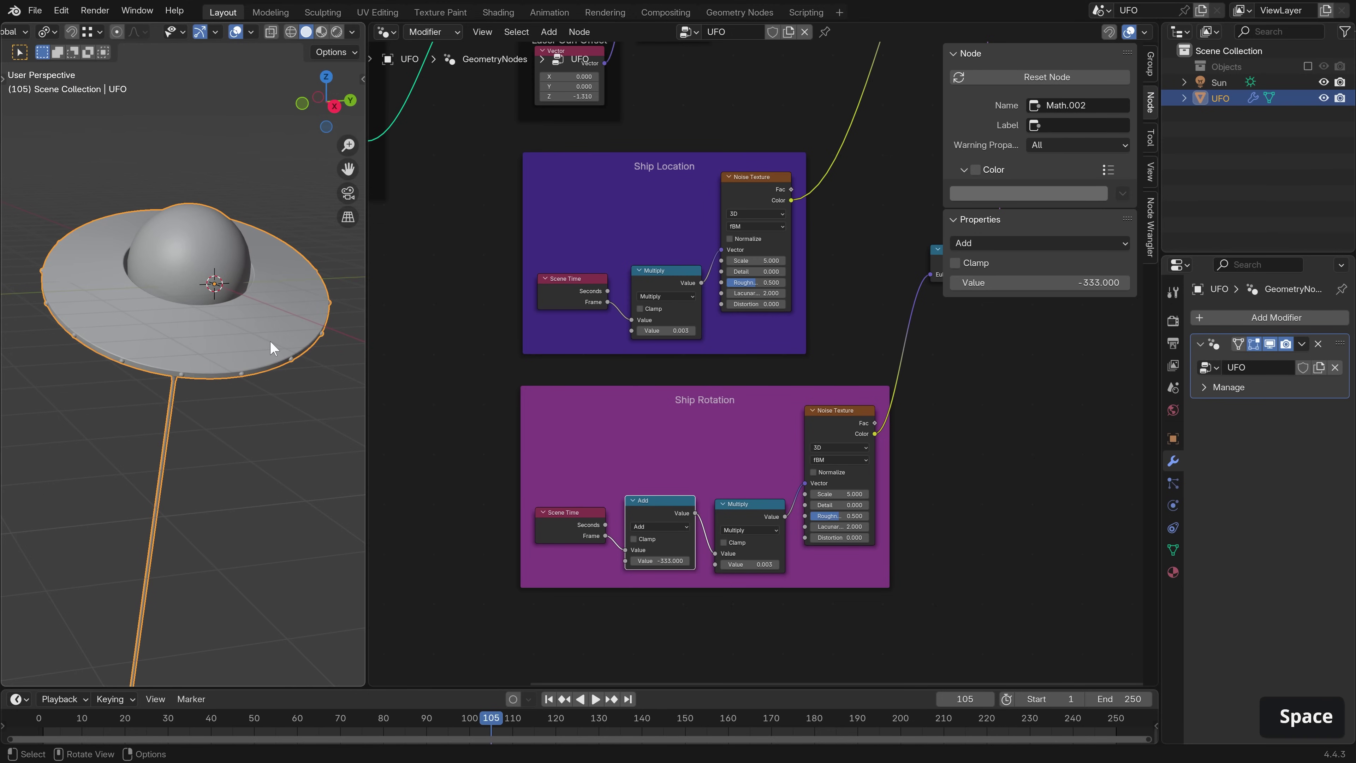
pyautogui.moveTo(834, 419); pyautogui.dragTo(688, 430, button='middle')
# Insert a Vector Math node set to Multiply before Euler to Rotation.
pyautogui.hotkey('shift', 'a')
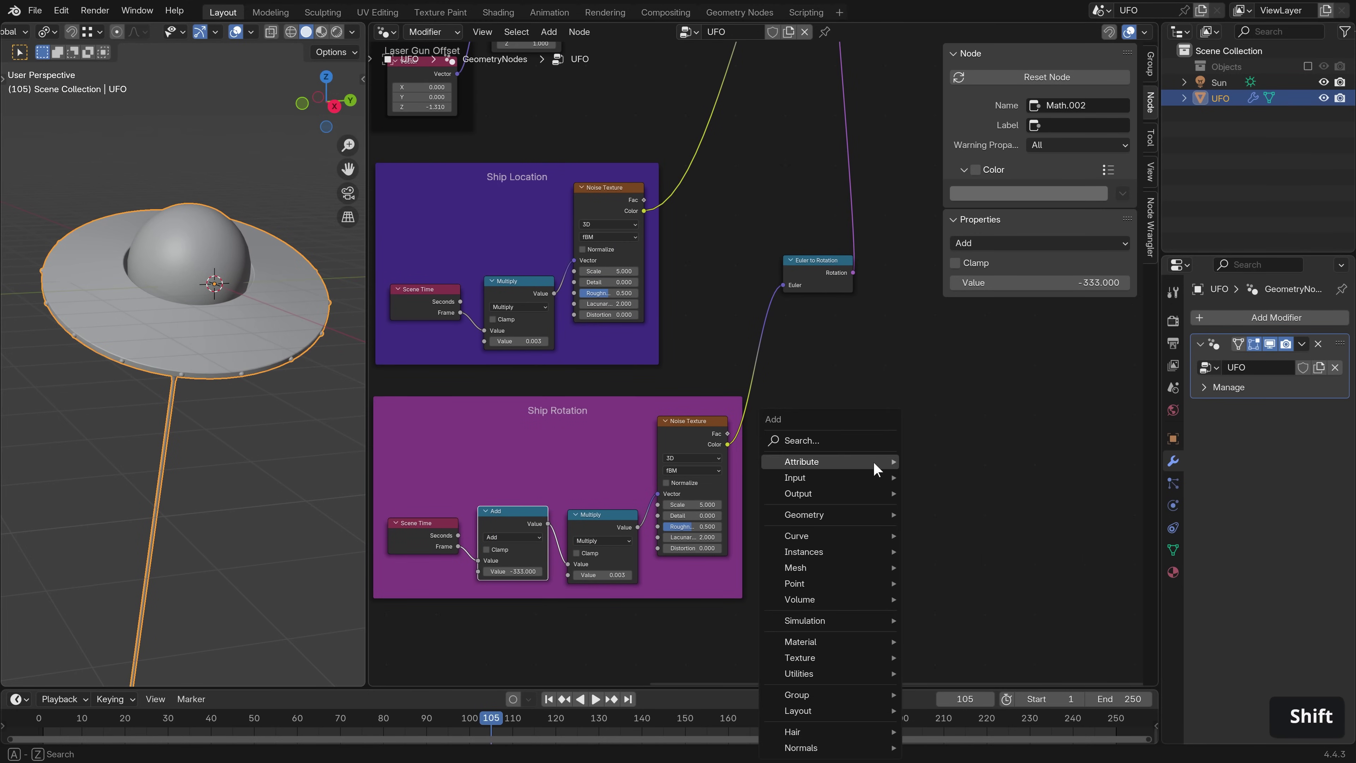
pyautogui.click(790, 441)
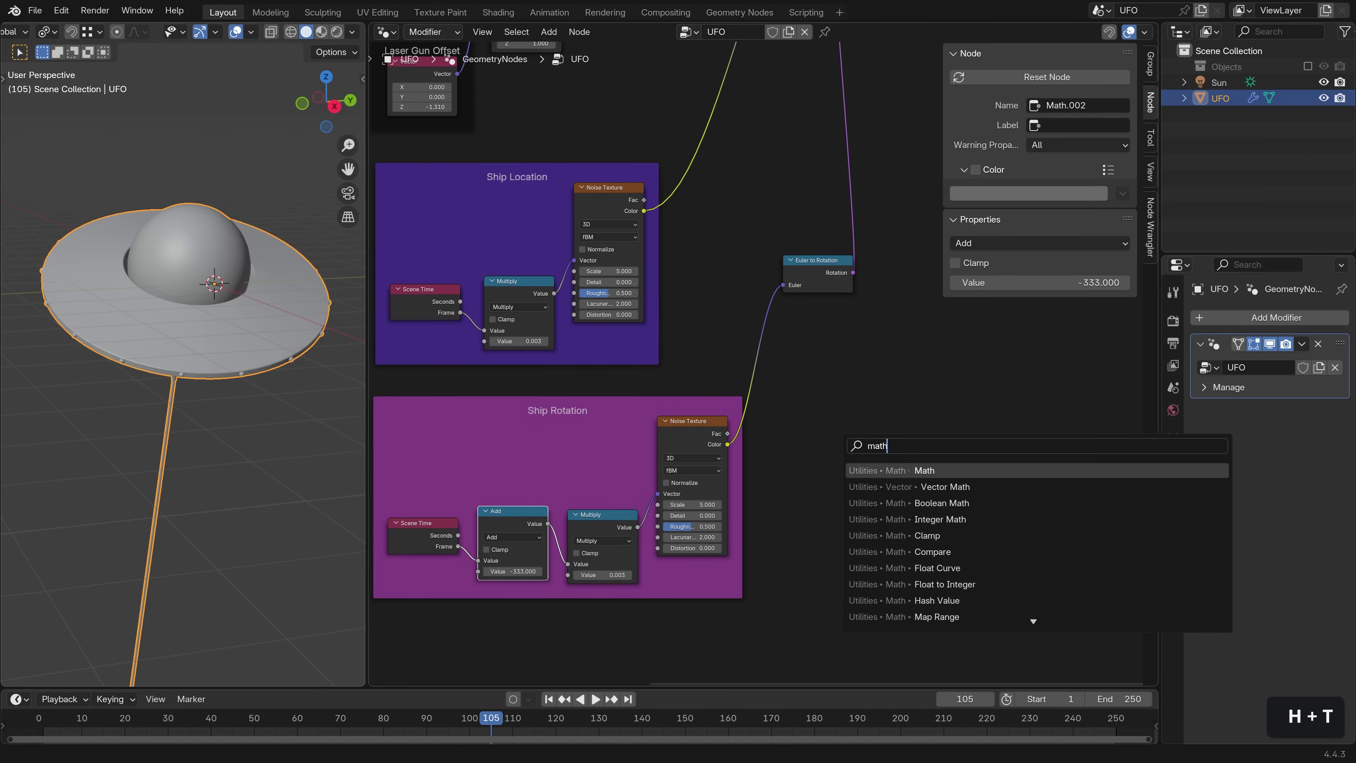
pyautogui.press('Down')
pyautogui.press('Return')
pyautogui.click(822, 471)
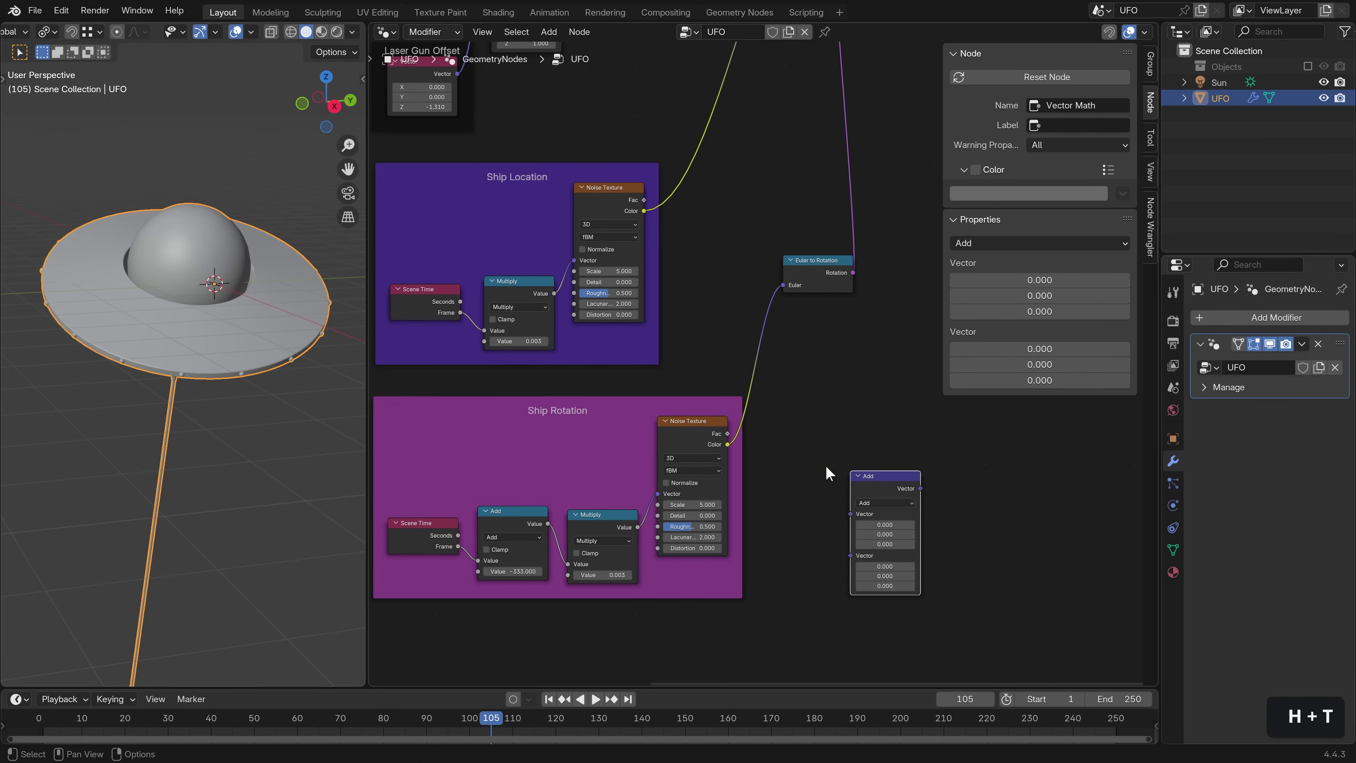
pyautogui.moveTo(698, 442); pyautogui.dragTo(675, 443)
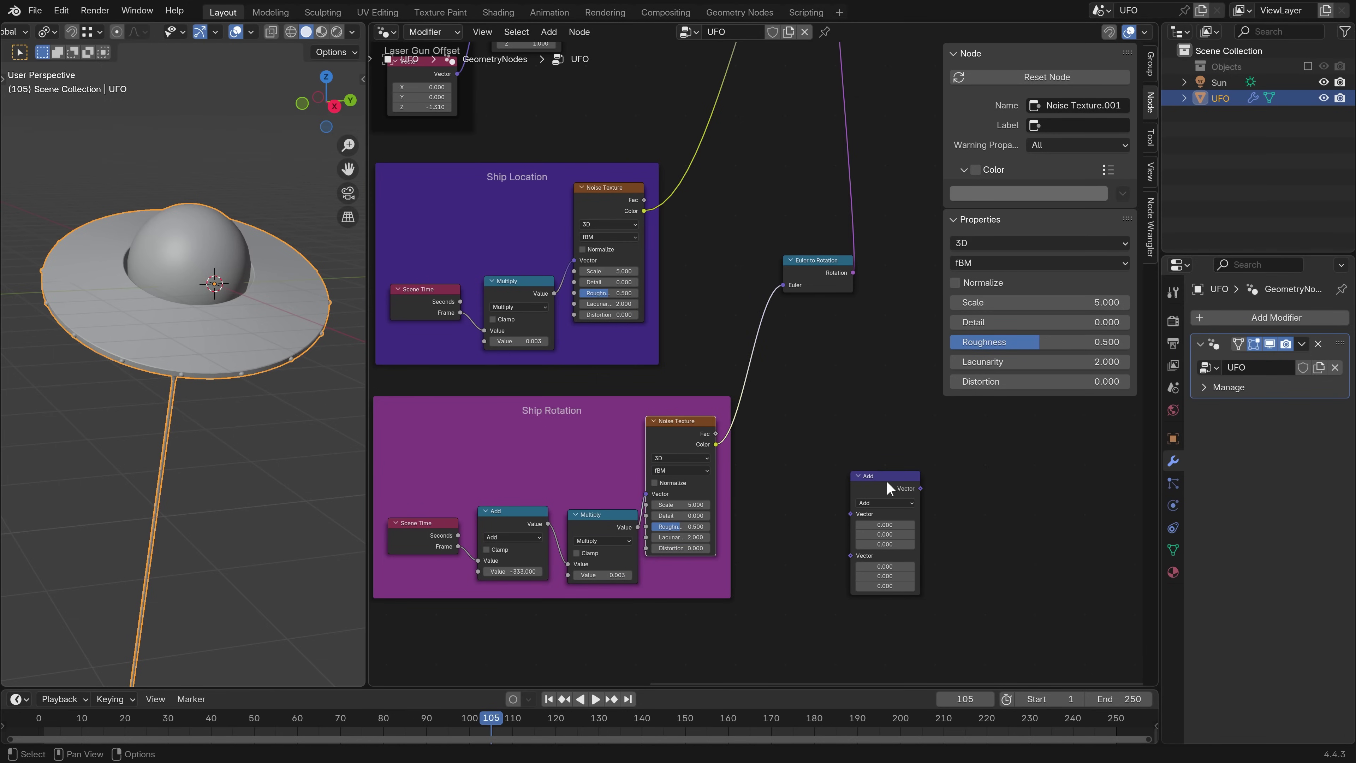
pyautogui.moveTo(887, 481); pyautogui.dragTo(780, 423)
pyautogui.click(789, 443)
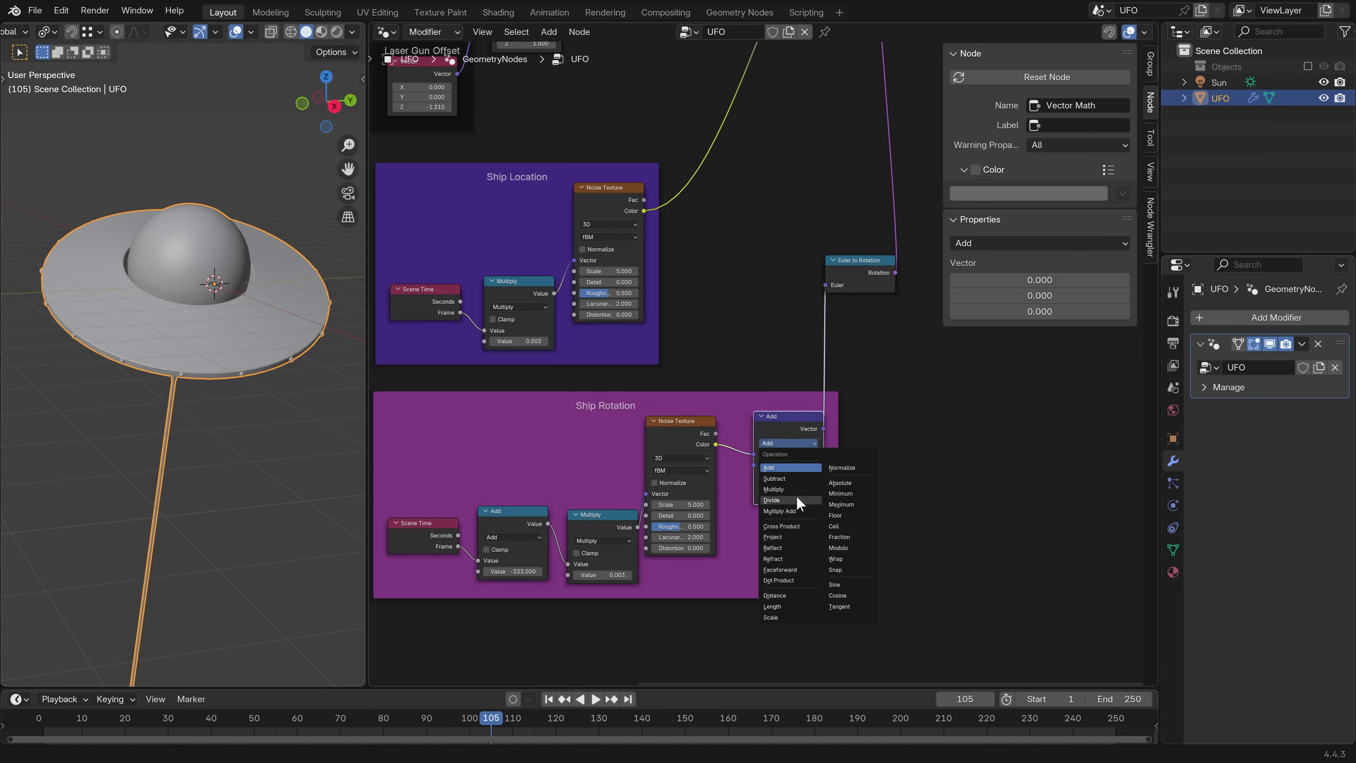
pyautogui.click(777, 489)
pyautogui.scroll(3, 857, 478)
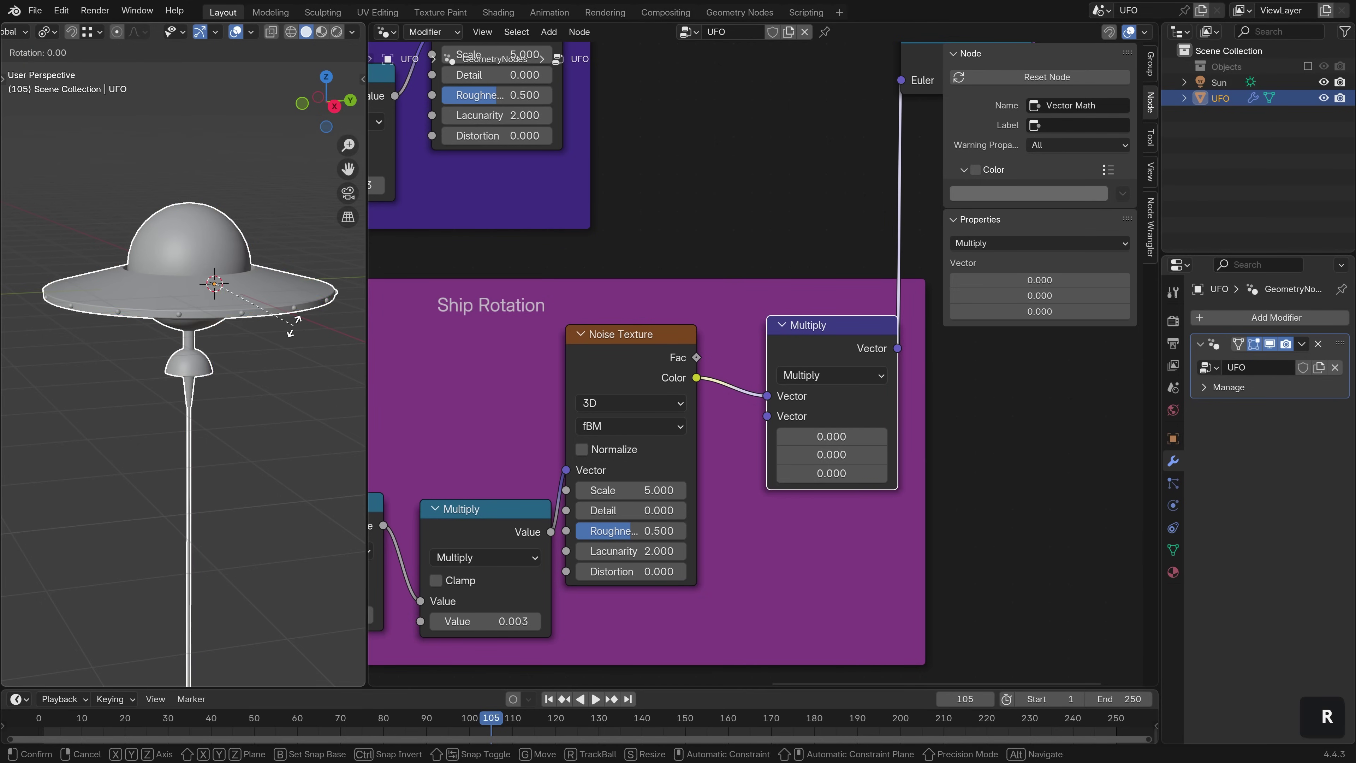
# Set the vector Multiply node's X and Y values to 0.5.
pyautogui.press('z')
pyautogui.rightClick(225, 299)
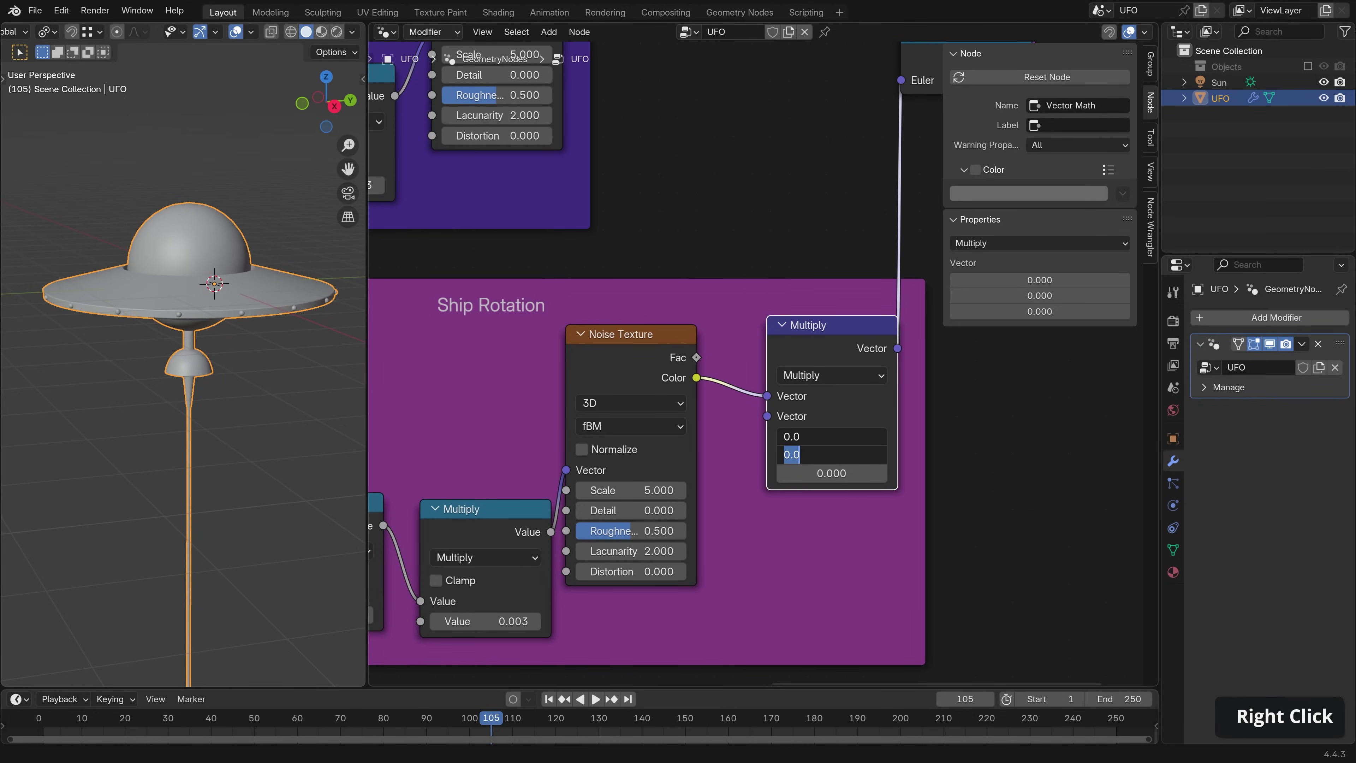
pyautogui.write('5')
pyautogui.press('Return')
# Replay from the first frame, then lower the X and Y multipliers to 0.3.
pyautogui.hotkey('shift', 'Left')
pyautogui.press('space')
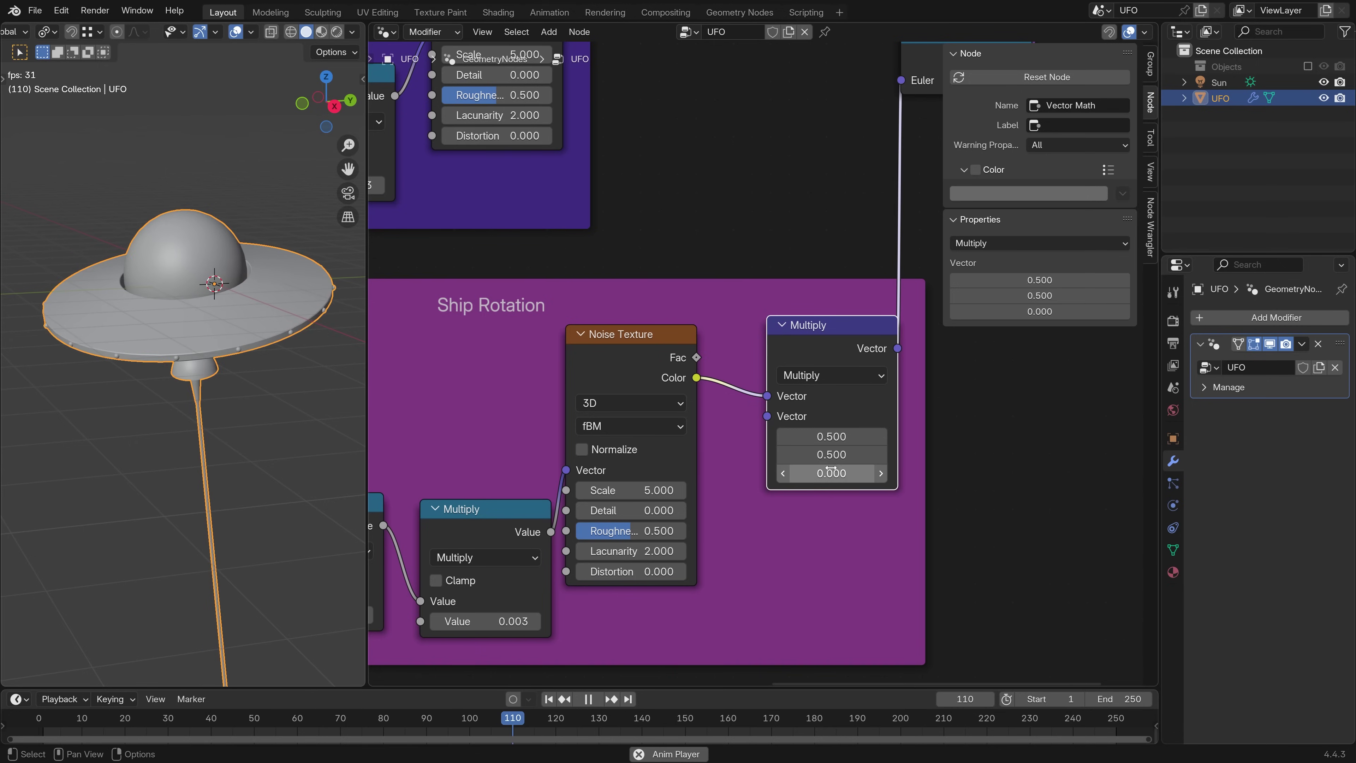
pyautogui.moveTo(831, 437); pyautogui.dragTo(831, 454)
pyautogui.write('.3')
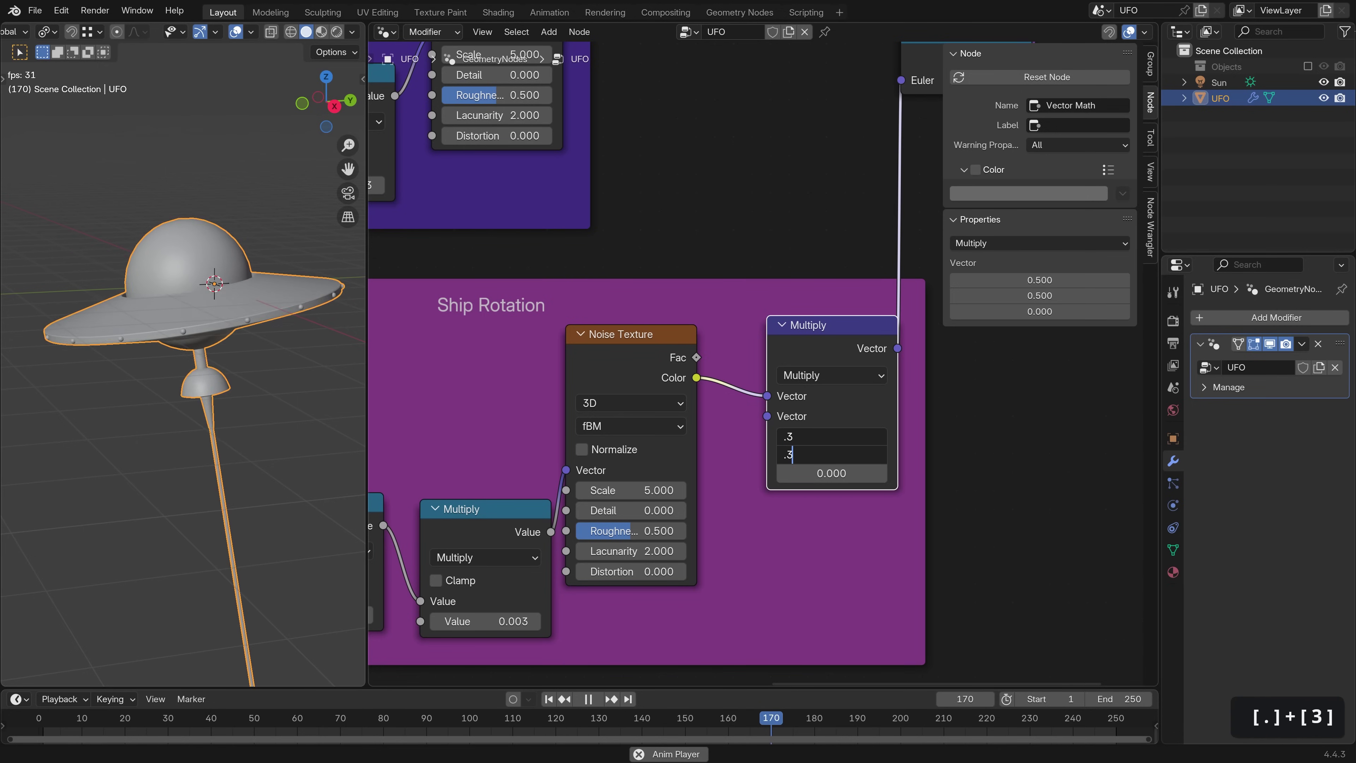
pyautogui.press('Return')
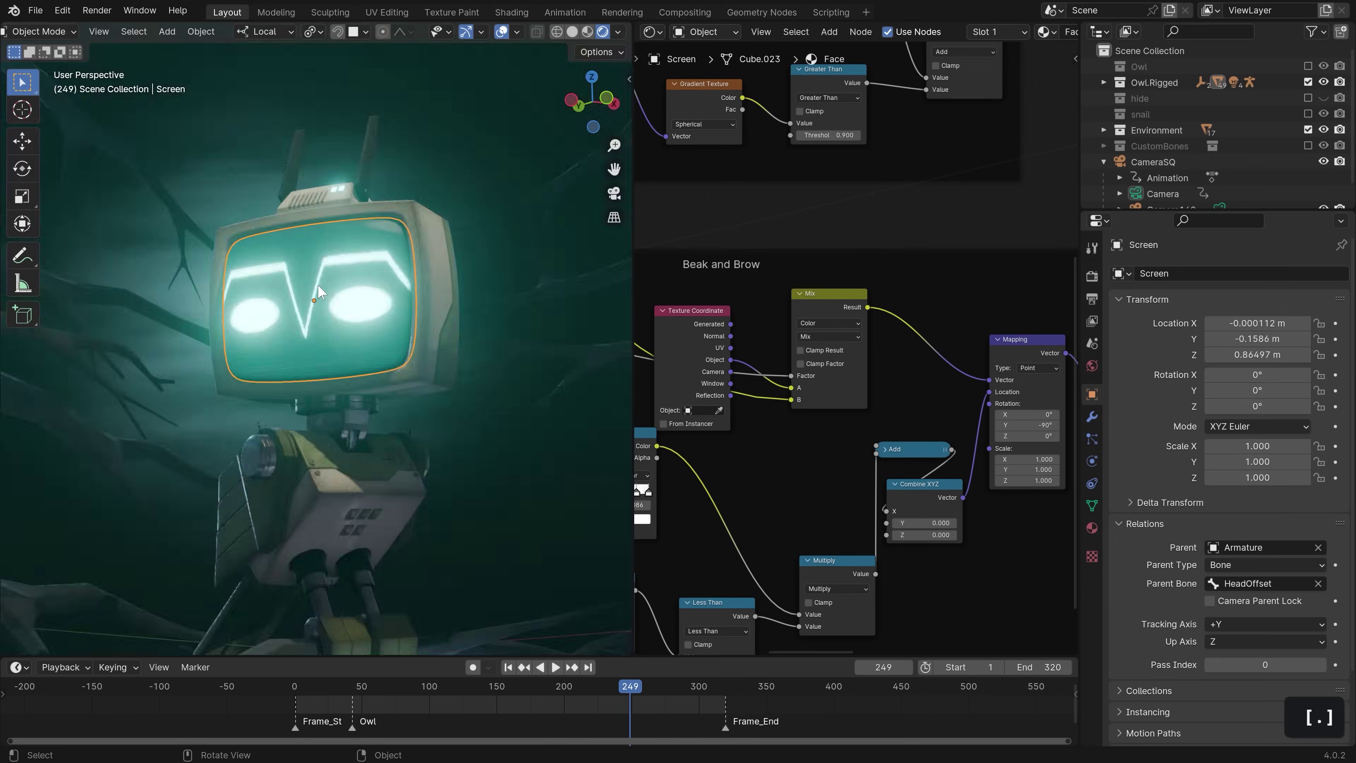
pyautogui.scroll(3, 320, 299)
pyautogui.scroll(-3, 380, 368)
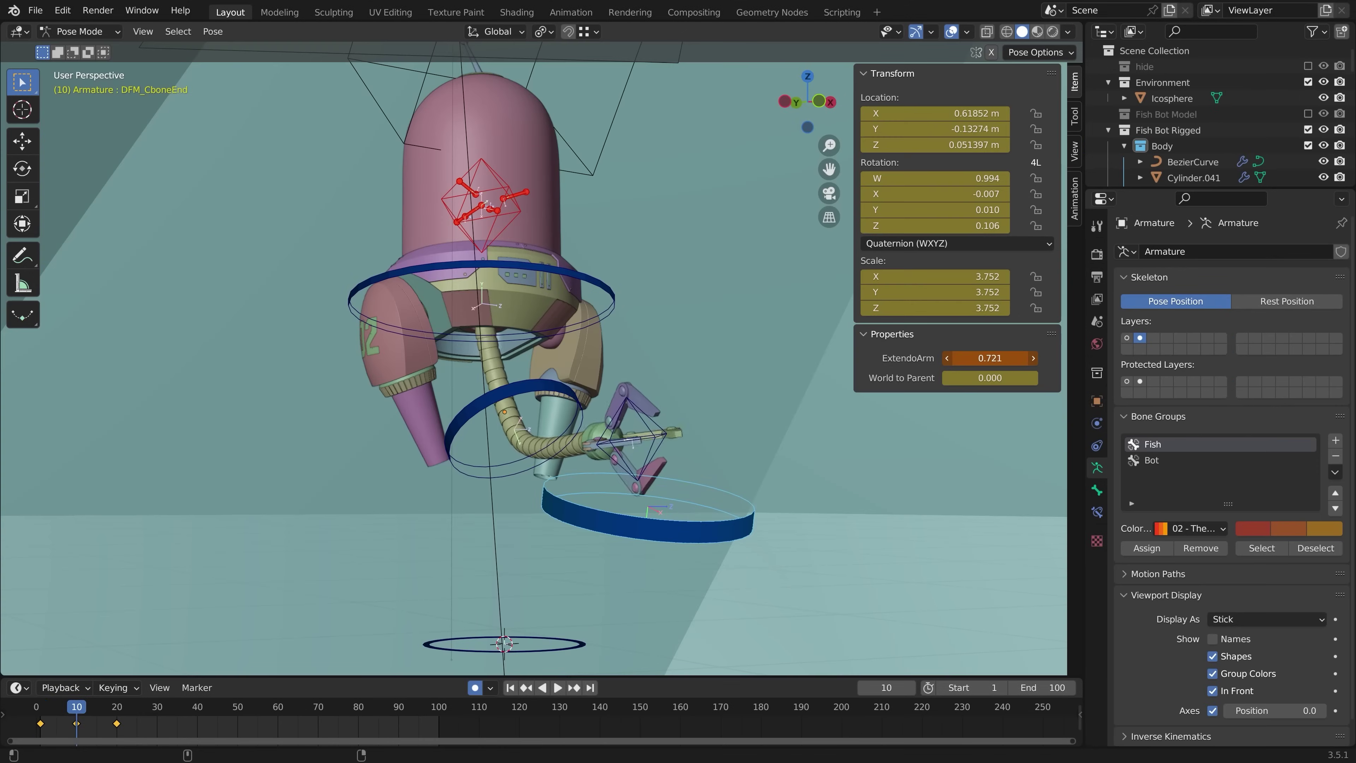
pyautogui.press('g')
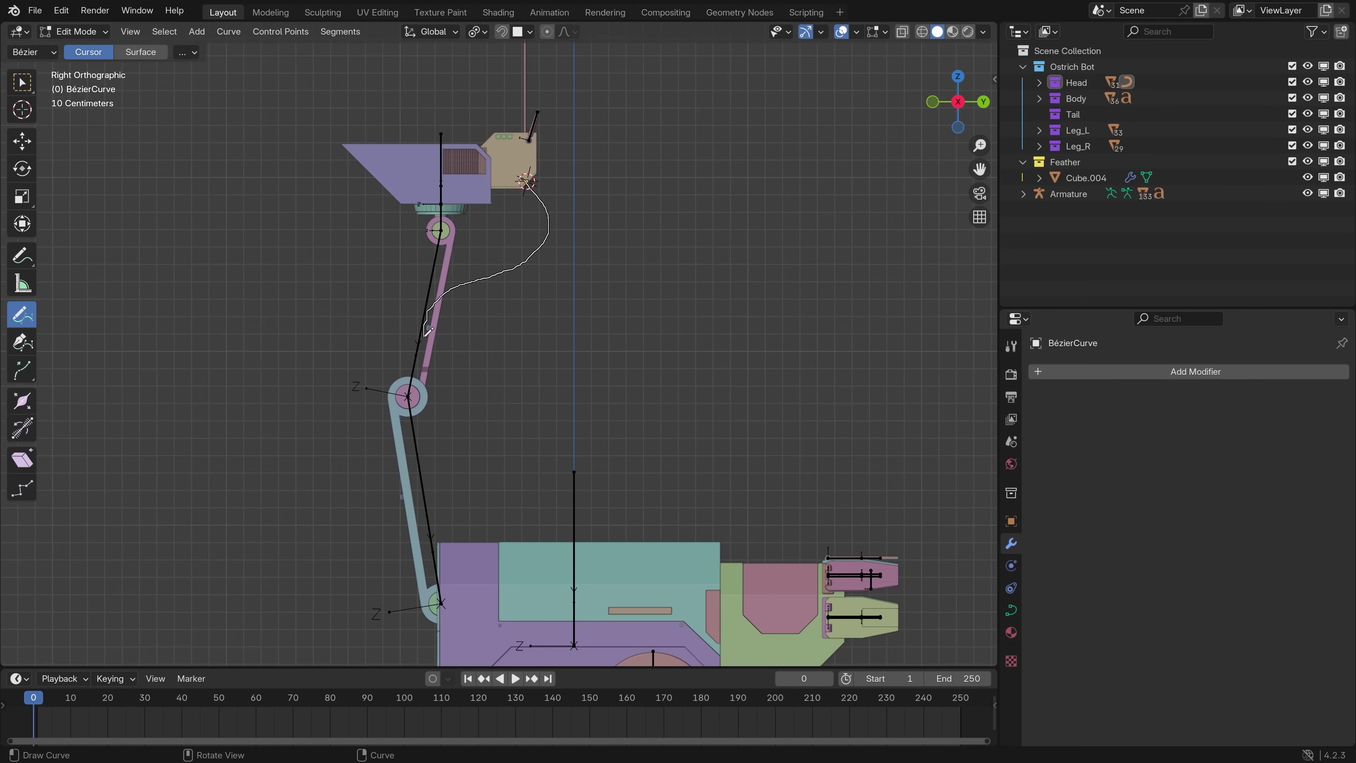
pyautogui.moveTo(426, 326)
pyautogui.mouseDown()
pyautogui.moveTo(445, 436)
pyautogui.moveTo(502, 545)
pyautogui.mouseUp()
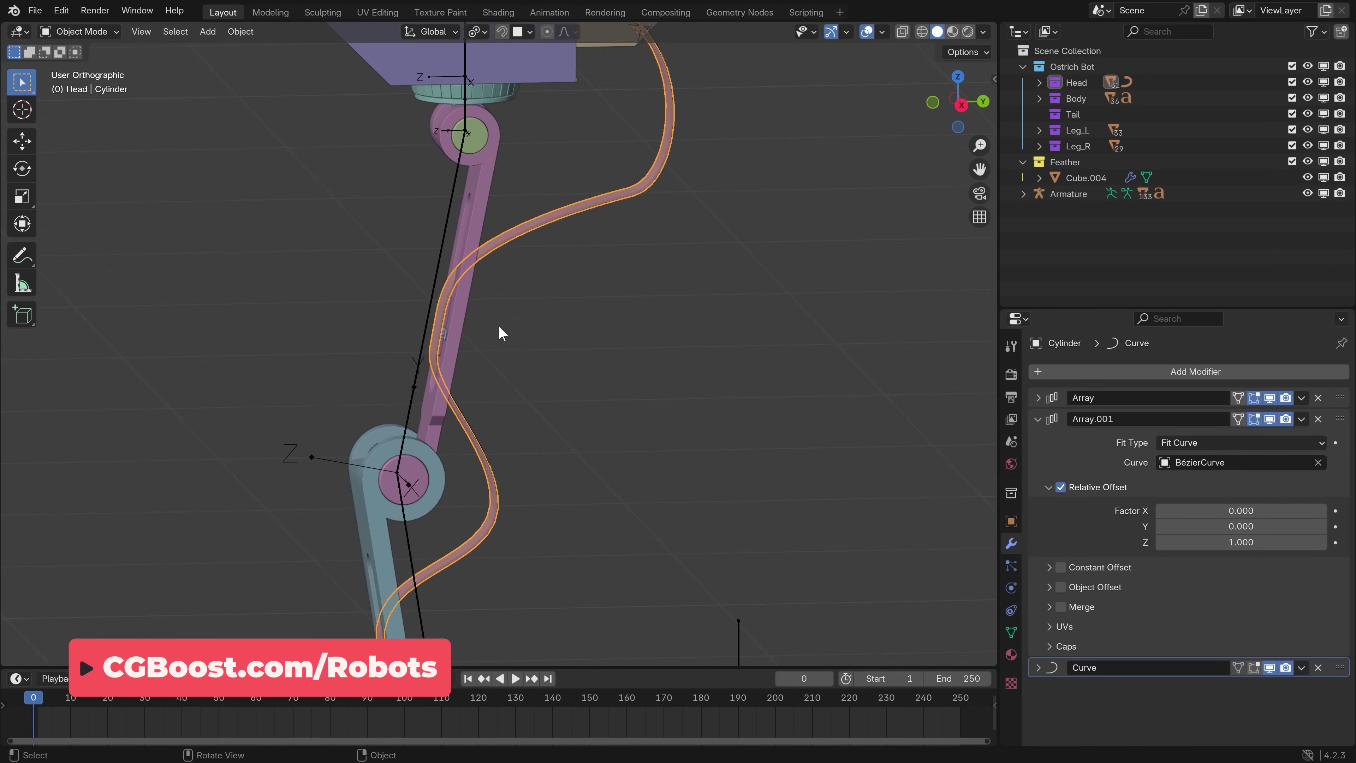
pyautogui.scroll(3, 538, 507)
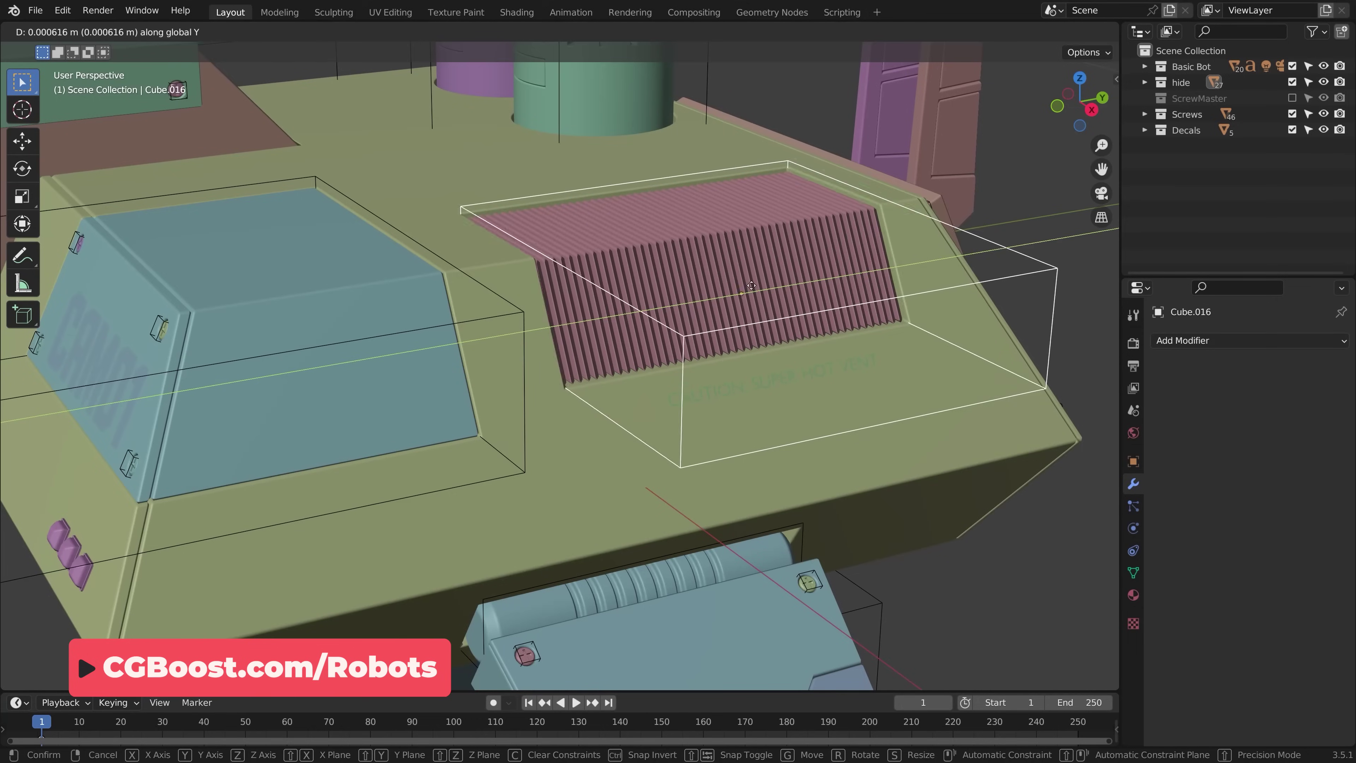
pyautogui.scroll(5, 657, 356)
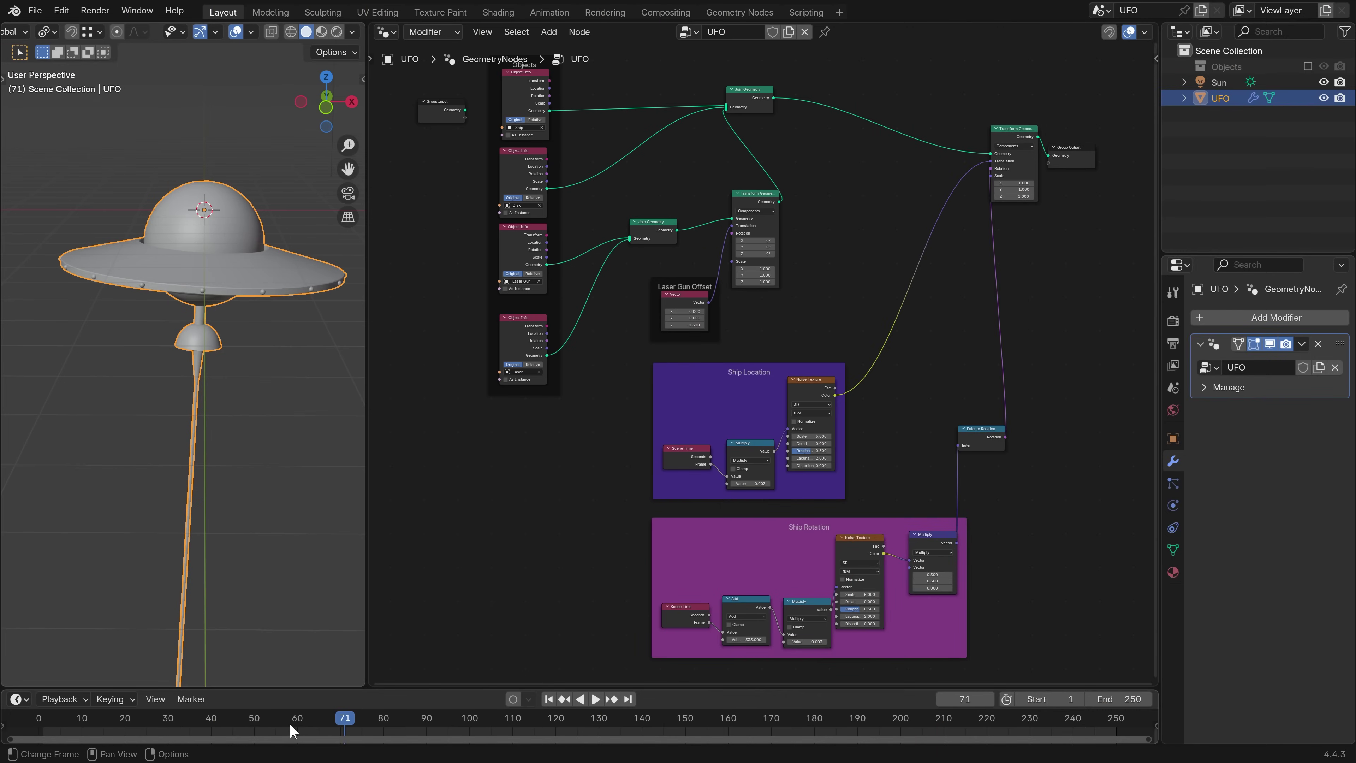
pyautogui.click(181, 721)
pyautogui.moveTo(219, 726); pyautogui.dragTo(254, 724)
pyautogui.press('space')
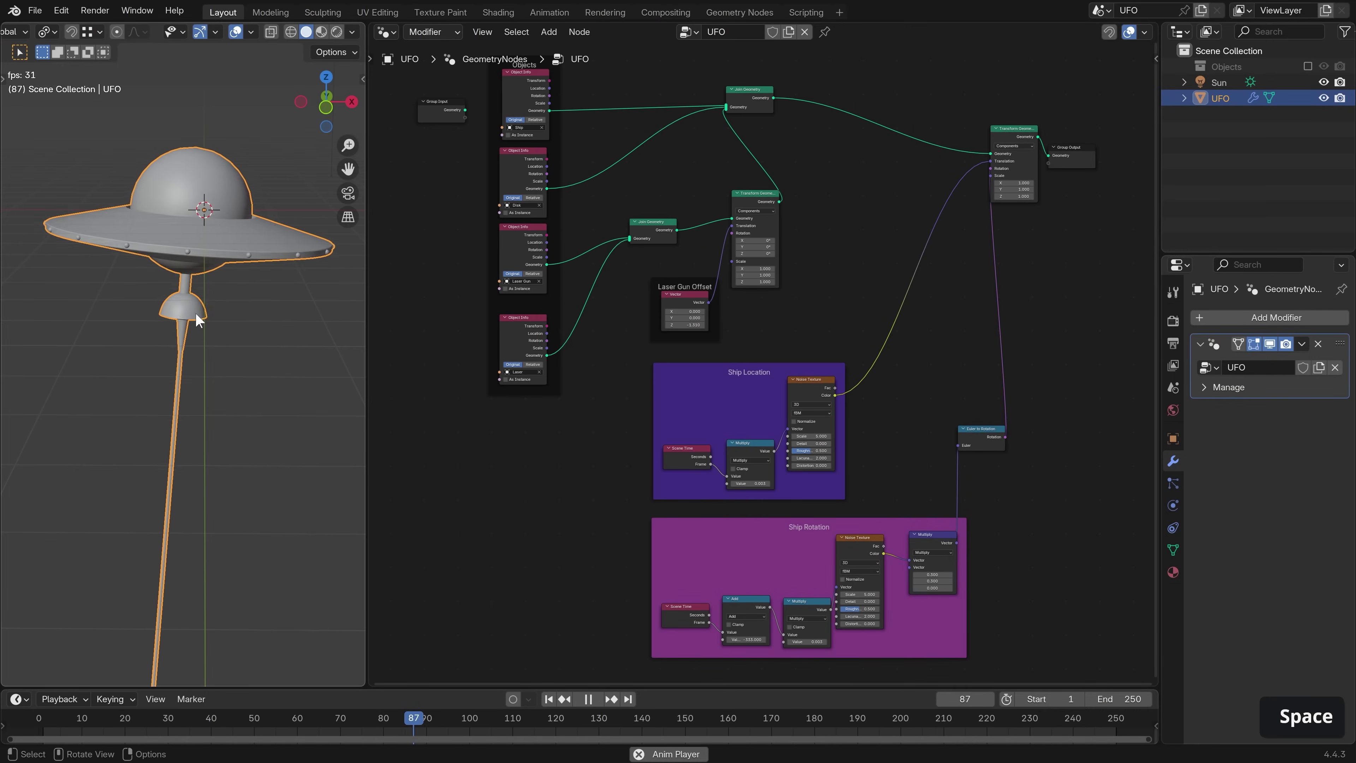
pyautogui.press('space')
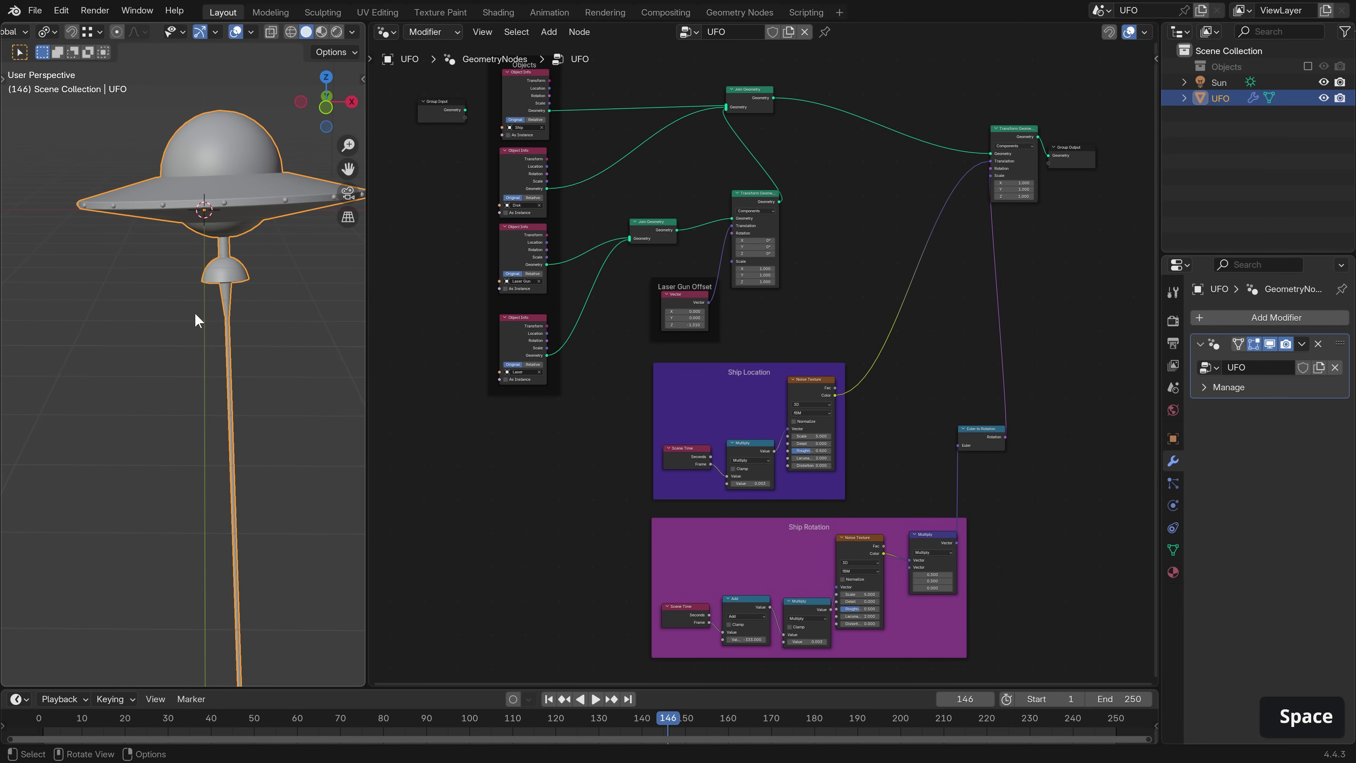
pyautogui.scroll(5, 796, 251)
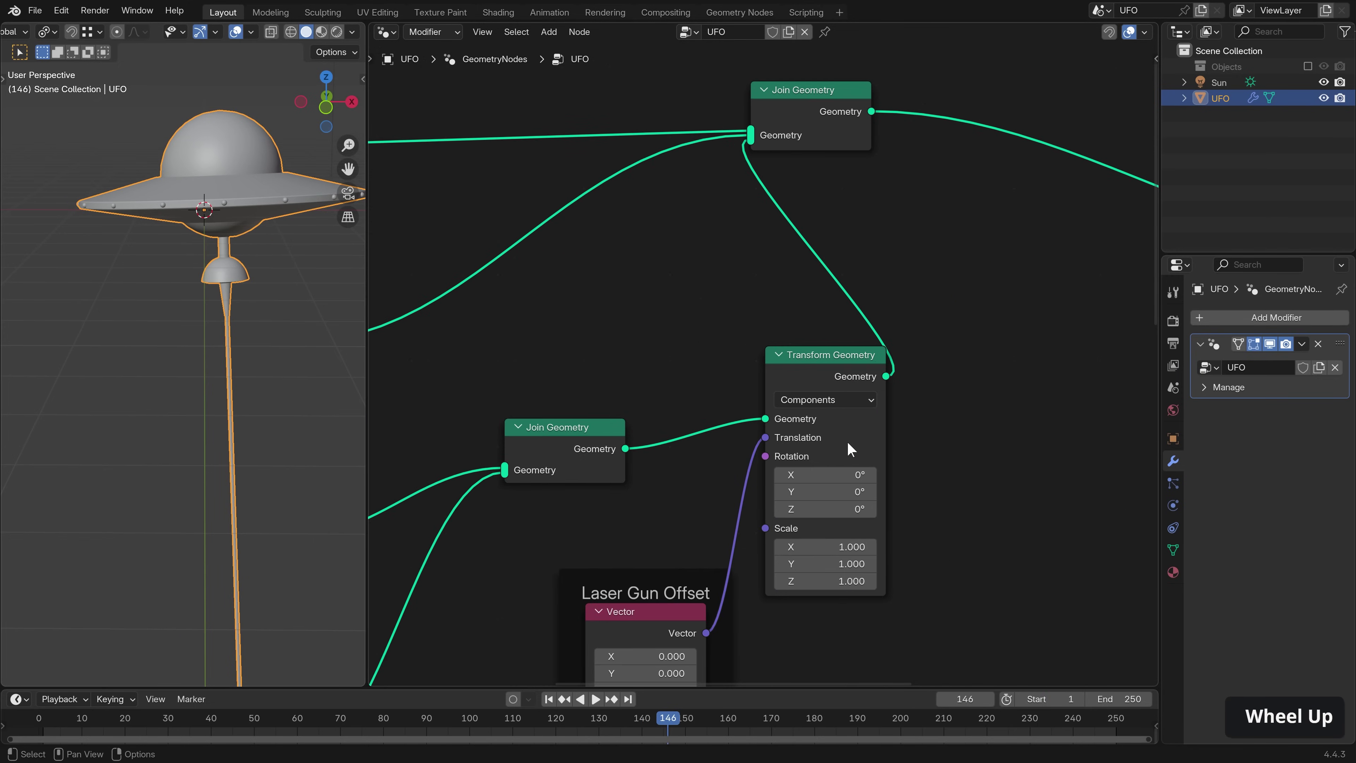
pyautogui.moveTo(820, 366); pyautogui.dragTo(914, 314, button='middle')
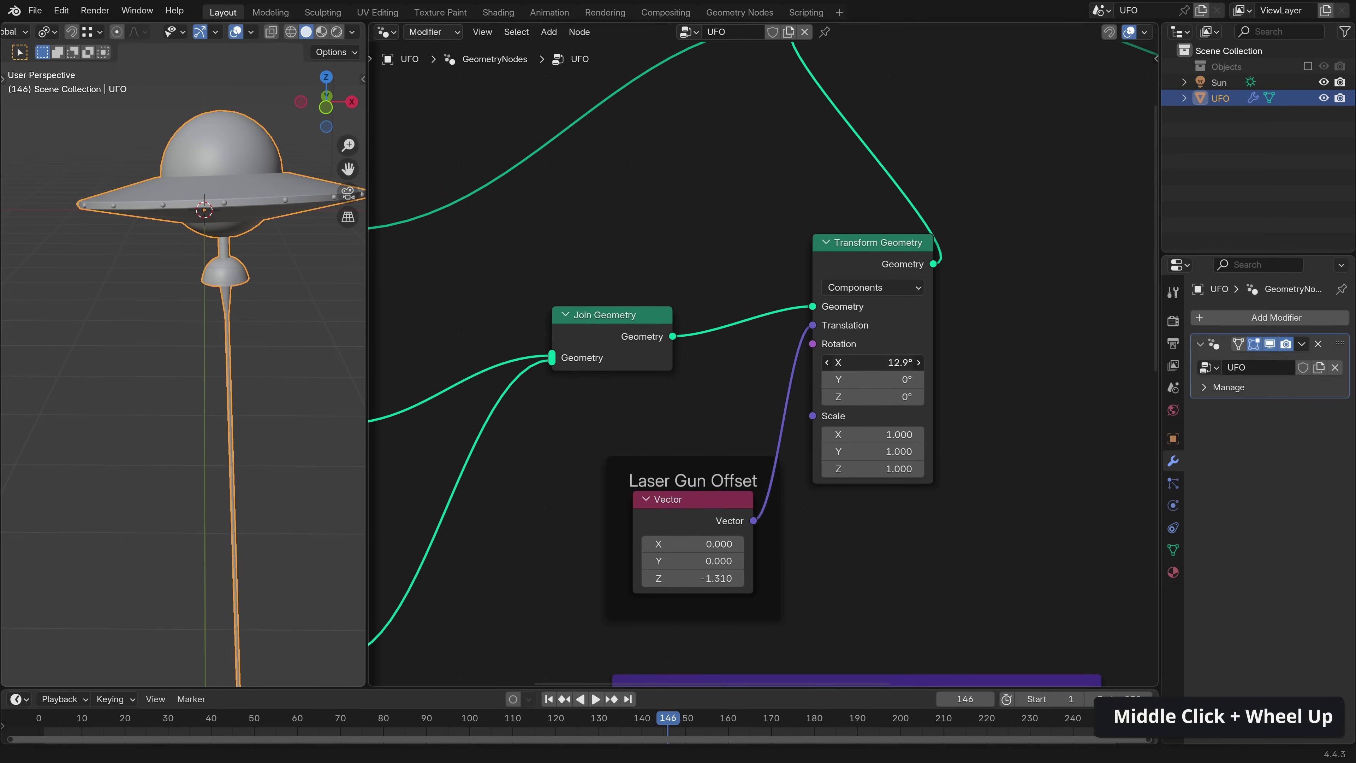
pyautogui.moveTo(870, 379)
pyautogui.mouseDown()
pyautogui.moveTo(897, 379)
pyautogui.moveTo(860, 380)
pyautogui.moveTo(881, 379)
pyautogui.mouseUp()
pyautogui.press('Return')
pyautogui.scroll(-3, 846, 496)
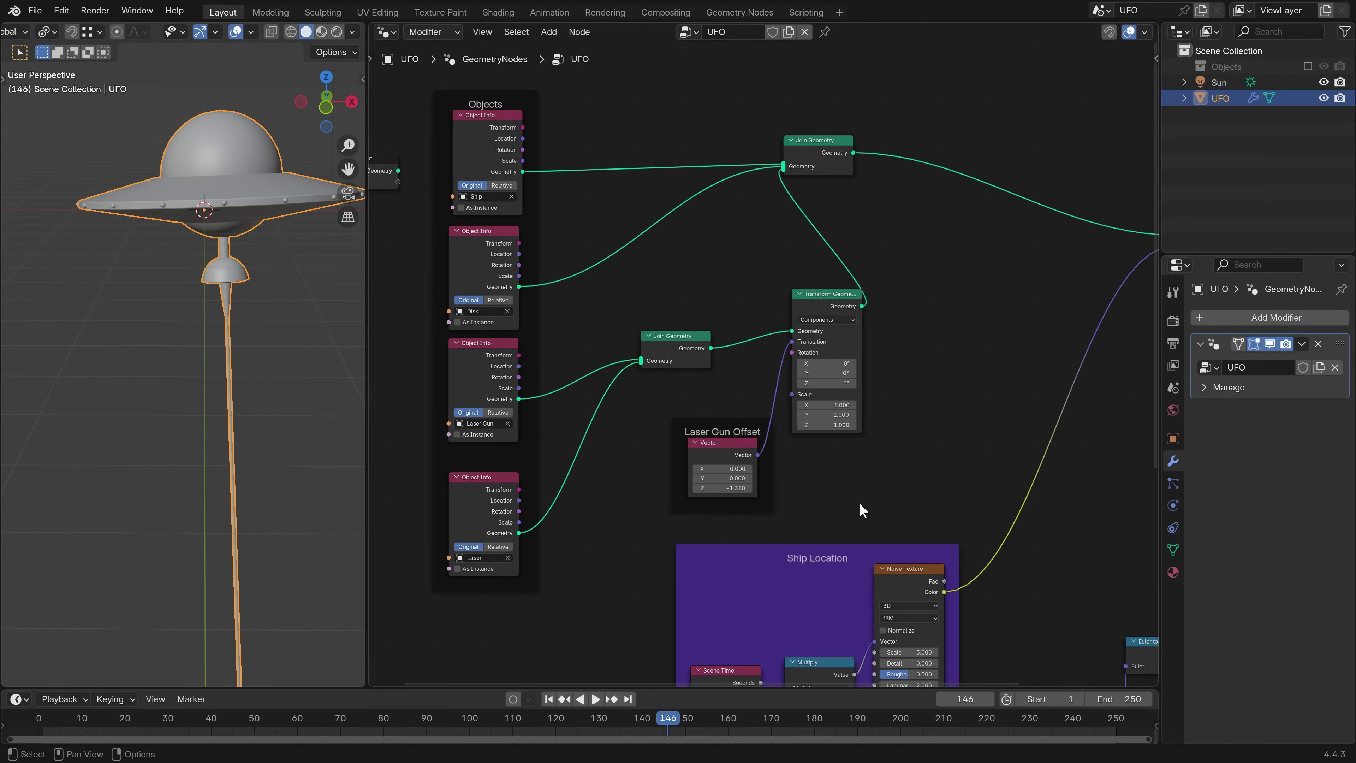
pyautogui.moveTo(846, 491); pyautogui.dragTo(745, 196, button='middle')
pyautogui.scroll(-3, 781, 300)
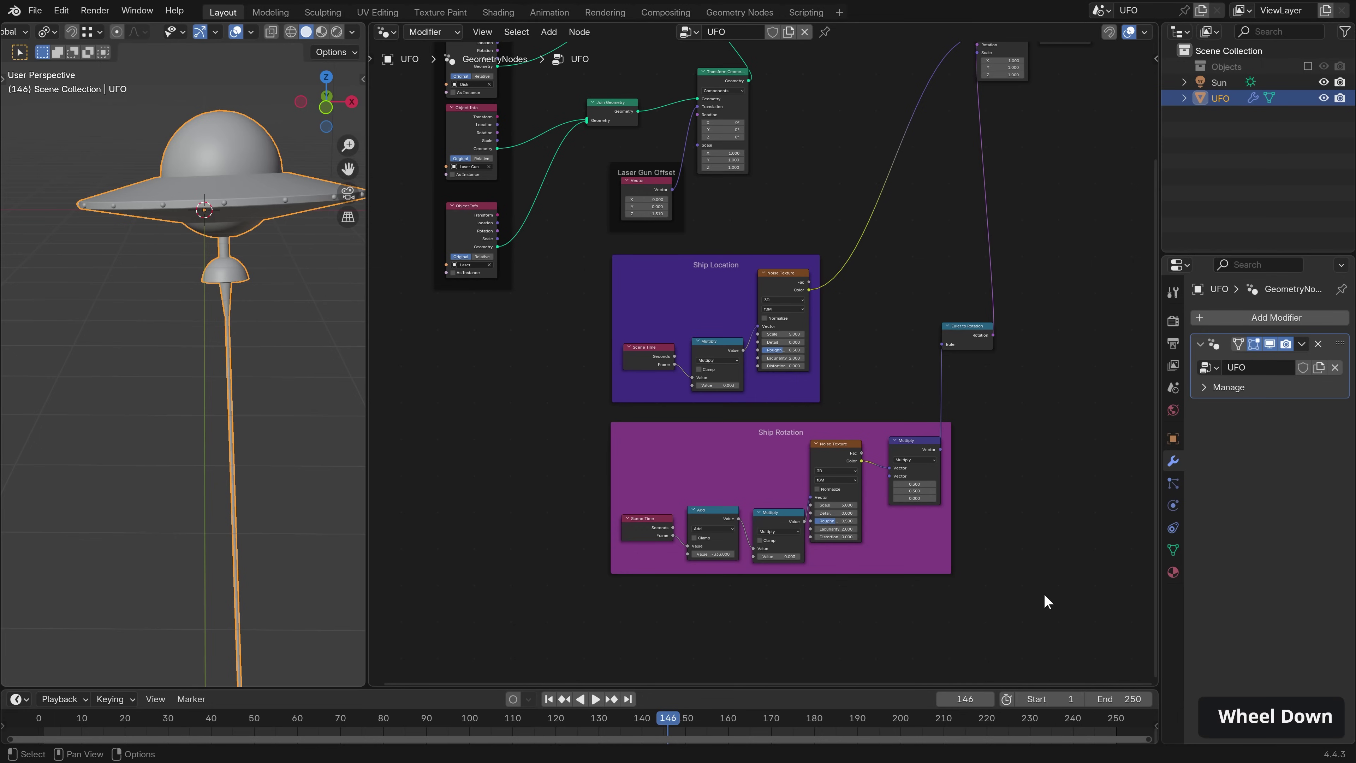
# Move Euler to Rotation into the Ship Rotation frame and duplicate the frame below.
pyautogui.moveTo(968, 326); pyautogui.dragTo(987, 303)
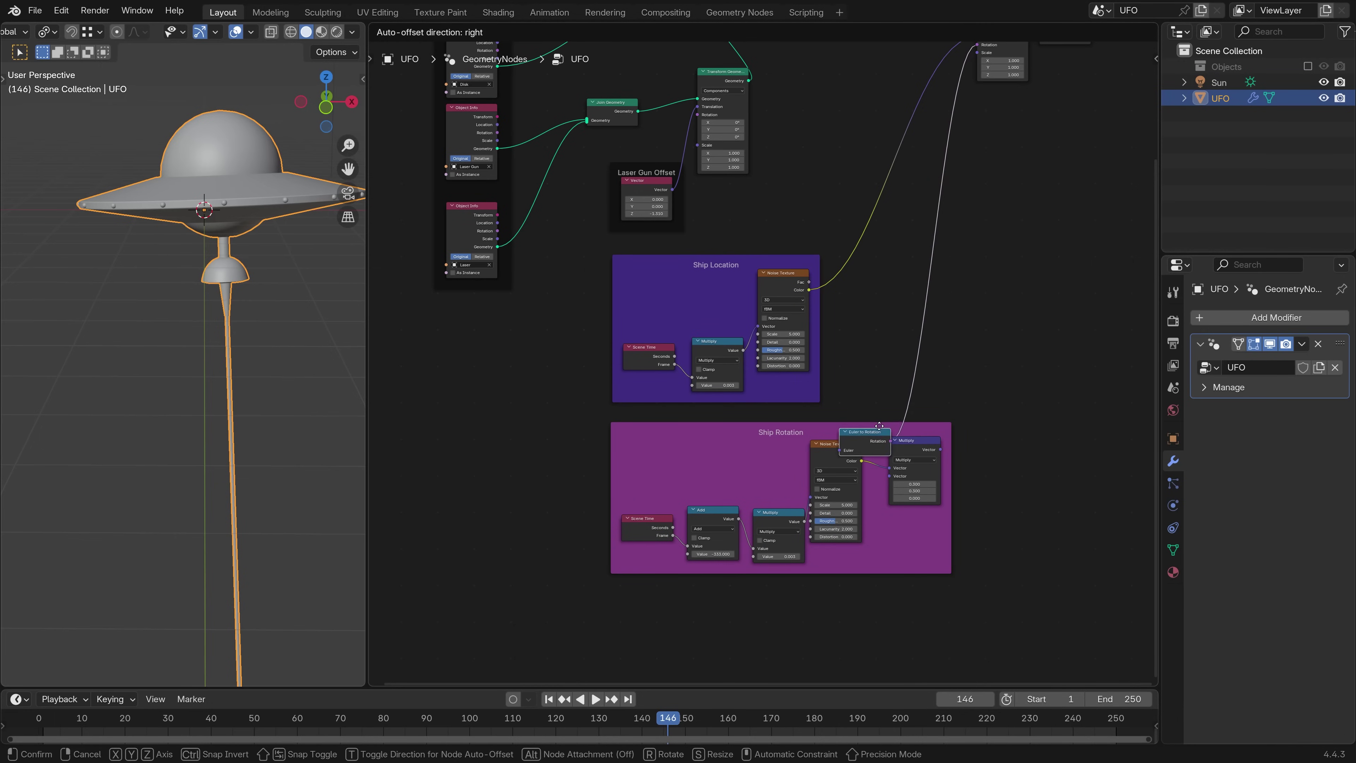
pyautogui.moveTo(908, 421); pyautogui.dragTo(982, 444)
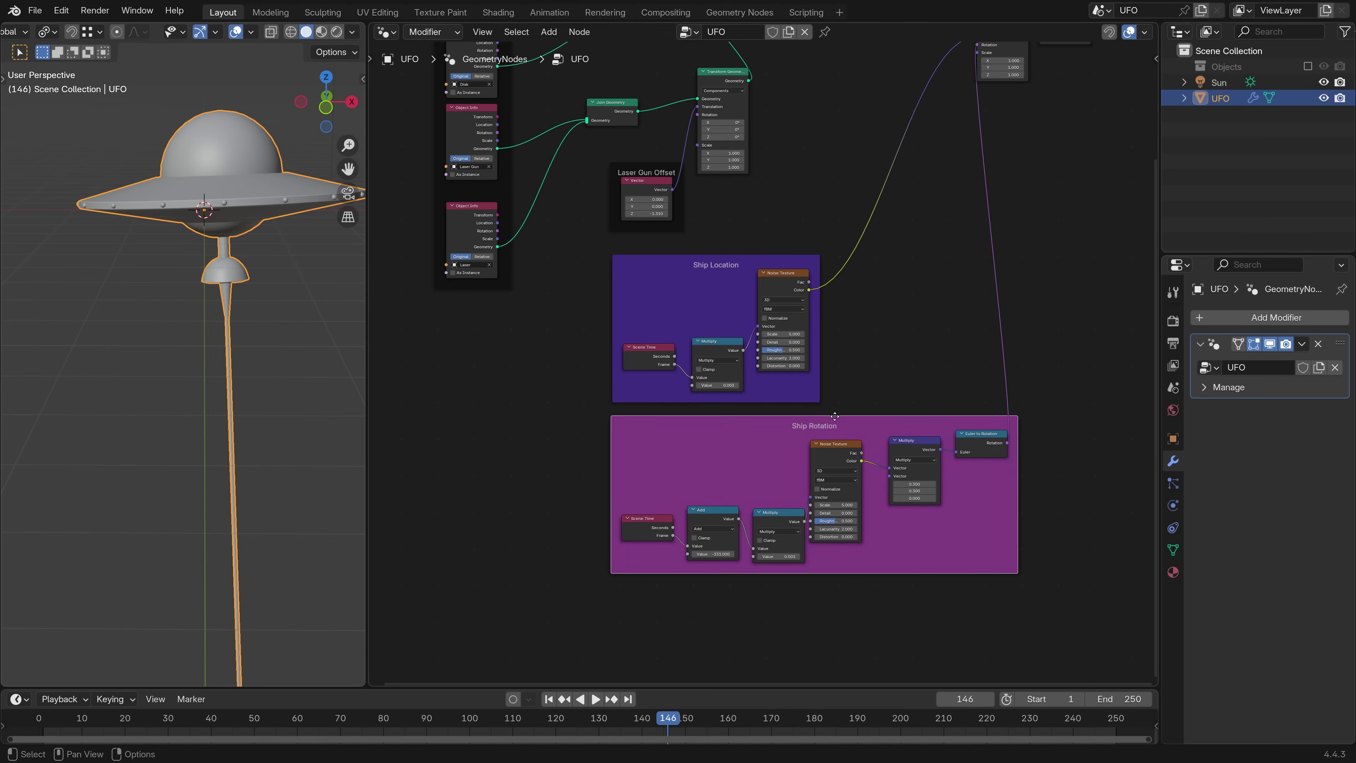
pyautogui.moveTo(1092, 609); pyautogui.dragTo(569, 415)
pyautogui.moveTo(918, 450); pyautogui.dragTo(924, 337, button='middle')
pyautogui.hotkey('shift', 'd')
pyautogui.click(920, 530)
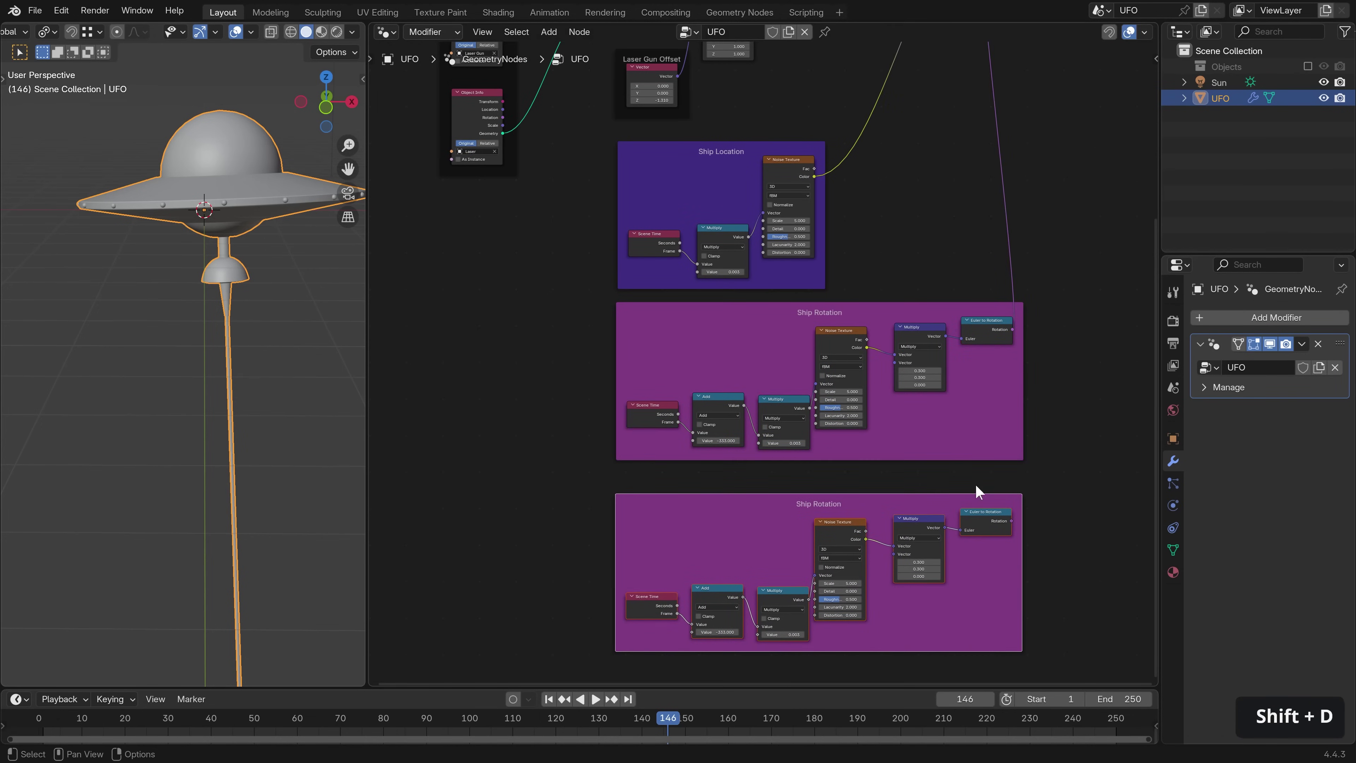
pyautogui.scroll(3, 899, 326)
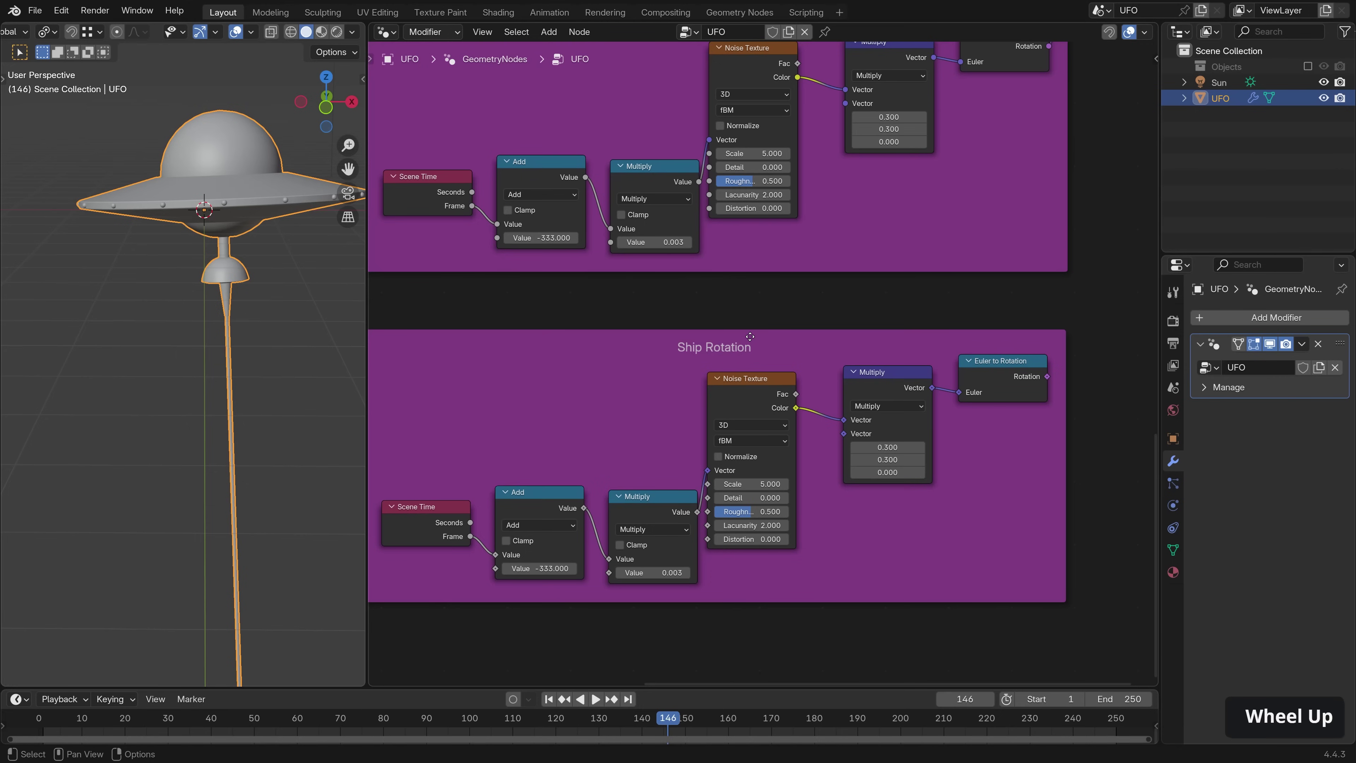
# Relabel the copied frame 'Laser Rotation'.
pyautogui.press('F2')
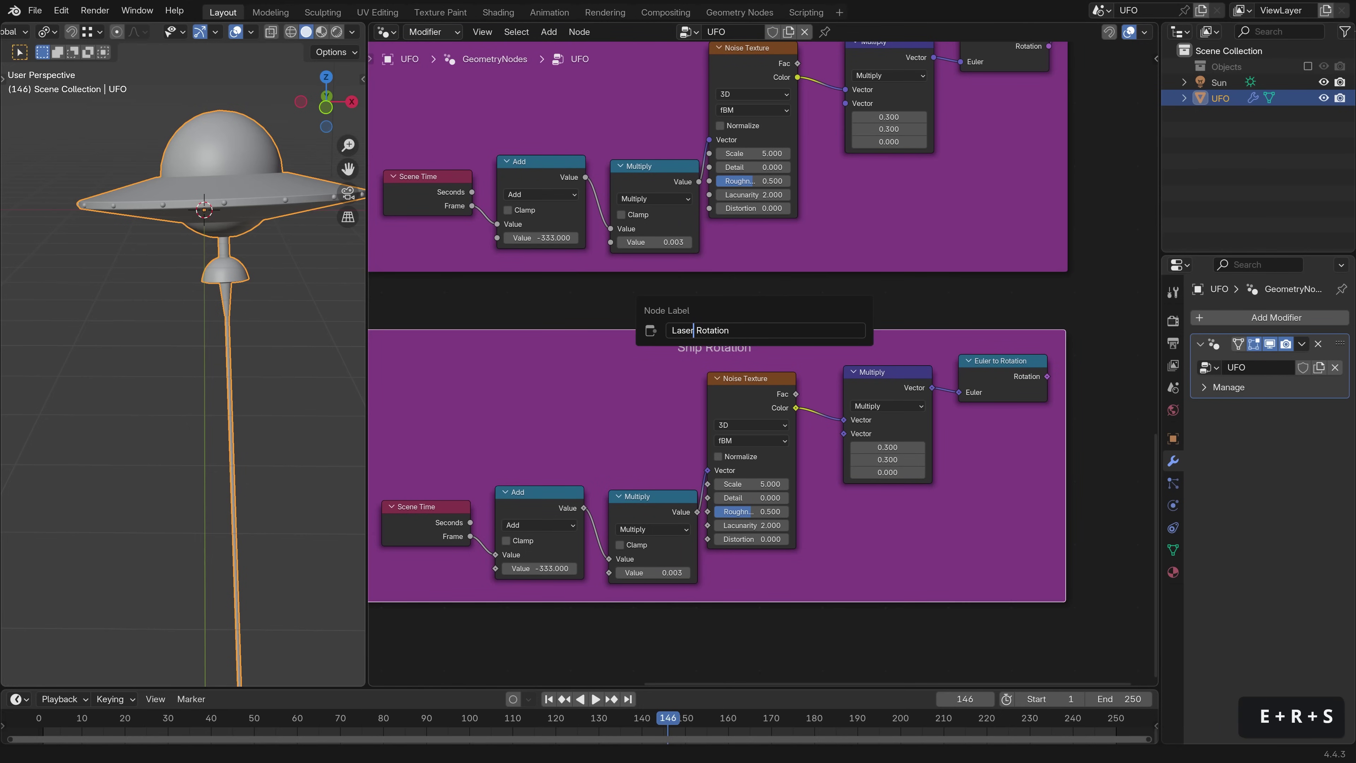
pyautogui.write('Laser')
pyautogui.press('Return')
pyautogui.scroll(-5, 799, 323)
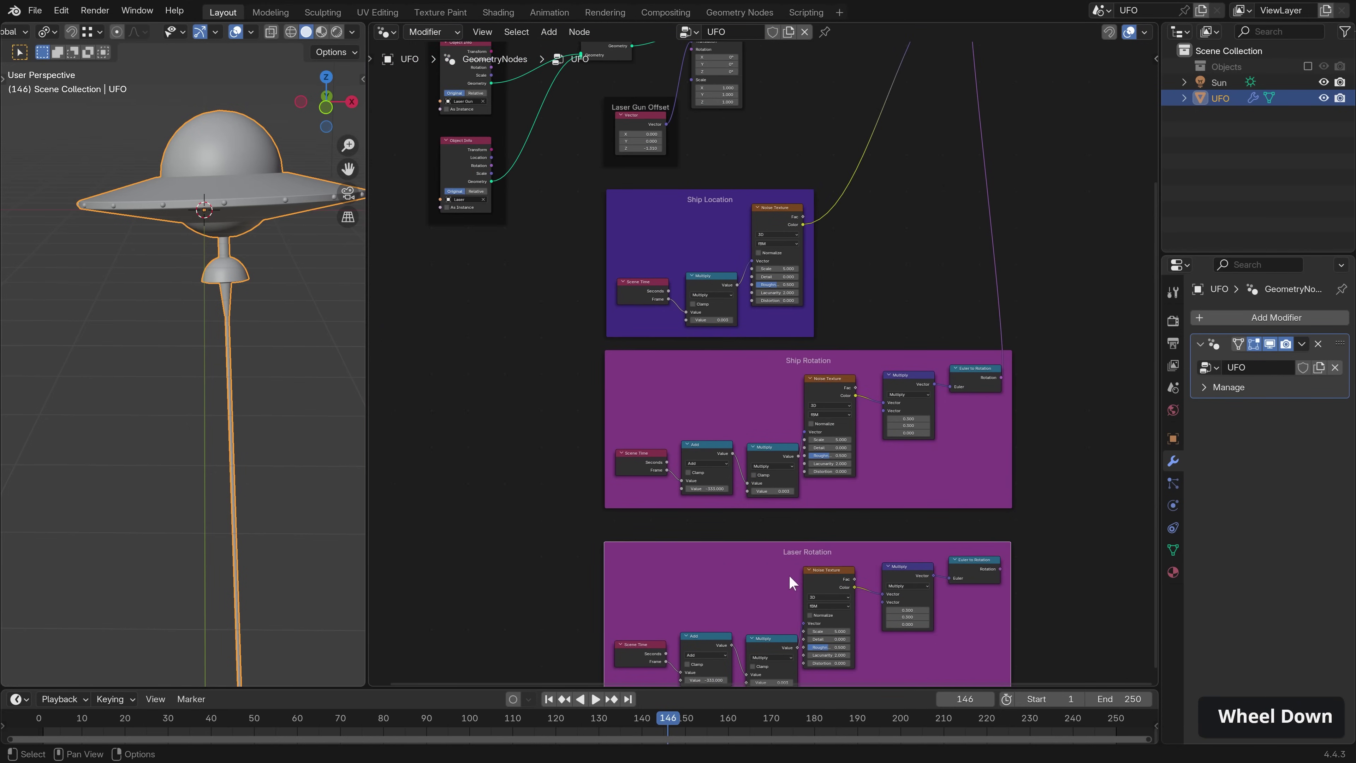
# Rearrange the frames, placing Laser Rotation under the Object Info nodes beside Ship Location.
pyautogui.moveTo(805, 546); pyautogui.dragTo(411, 290)
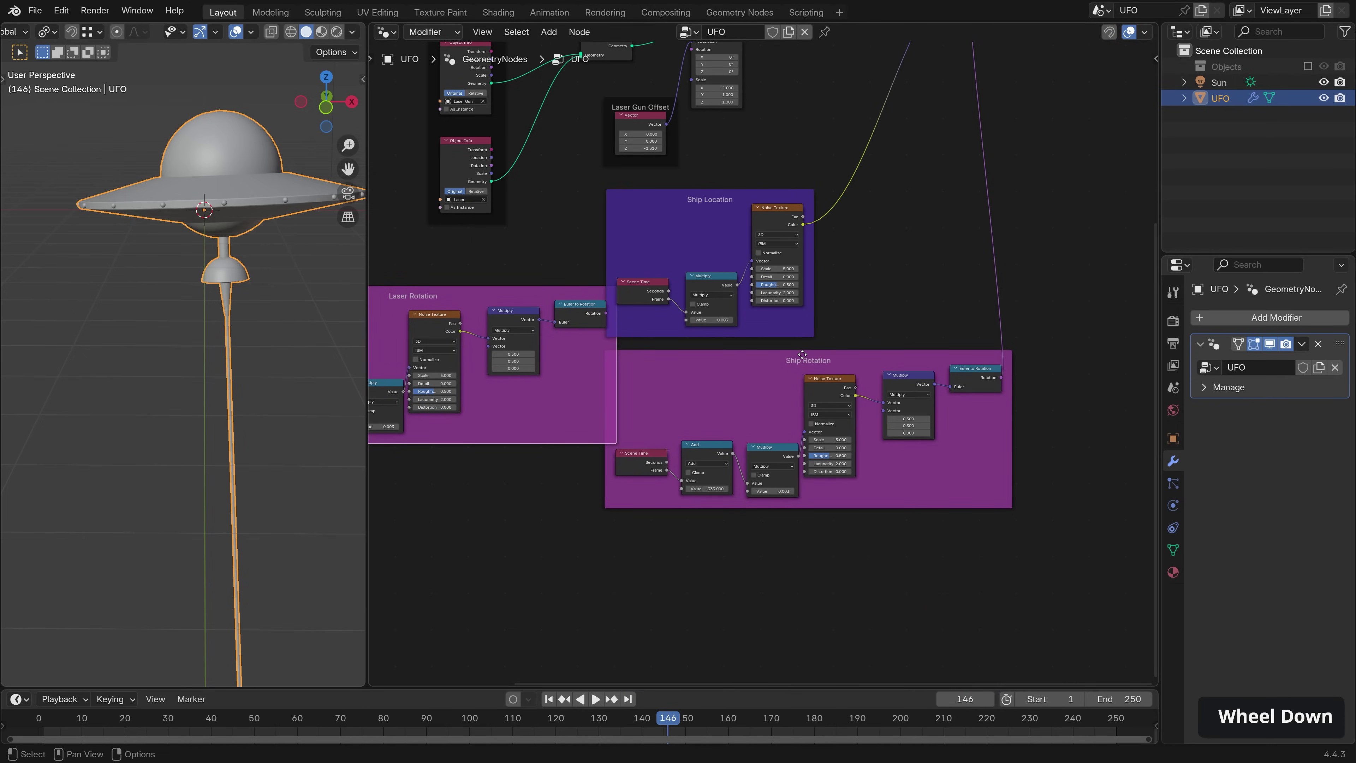
pyautogui.moveTo(802, 354); pyautogui.dragTo(814, 541)
pyautogui.moveTo(699, 201); pyautogui.dragTo(711, 387)
pyautogui.moveTo(407, 272); pyautogui.dragTo(577, 347, button='middle')
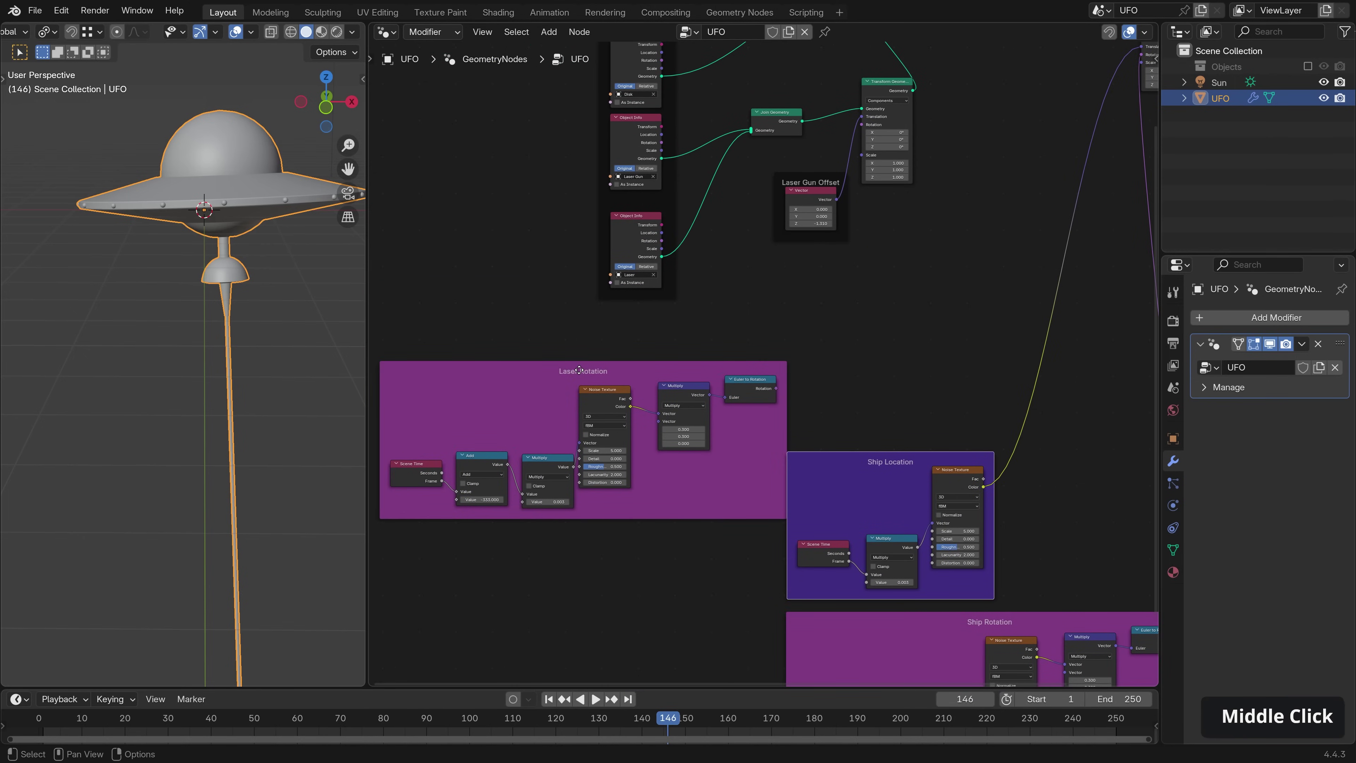
pyautogui.moveTo(580, 370); pyautogui.dragTo(763, 281)
# Wire Laser Rotation's output into the laser gun Transform Geometry's Rotation and play to check.
pyautogui.moveTo(889, 242); pyautogui.dragTo(739, 330, button='middle')
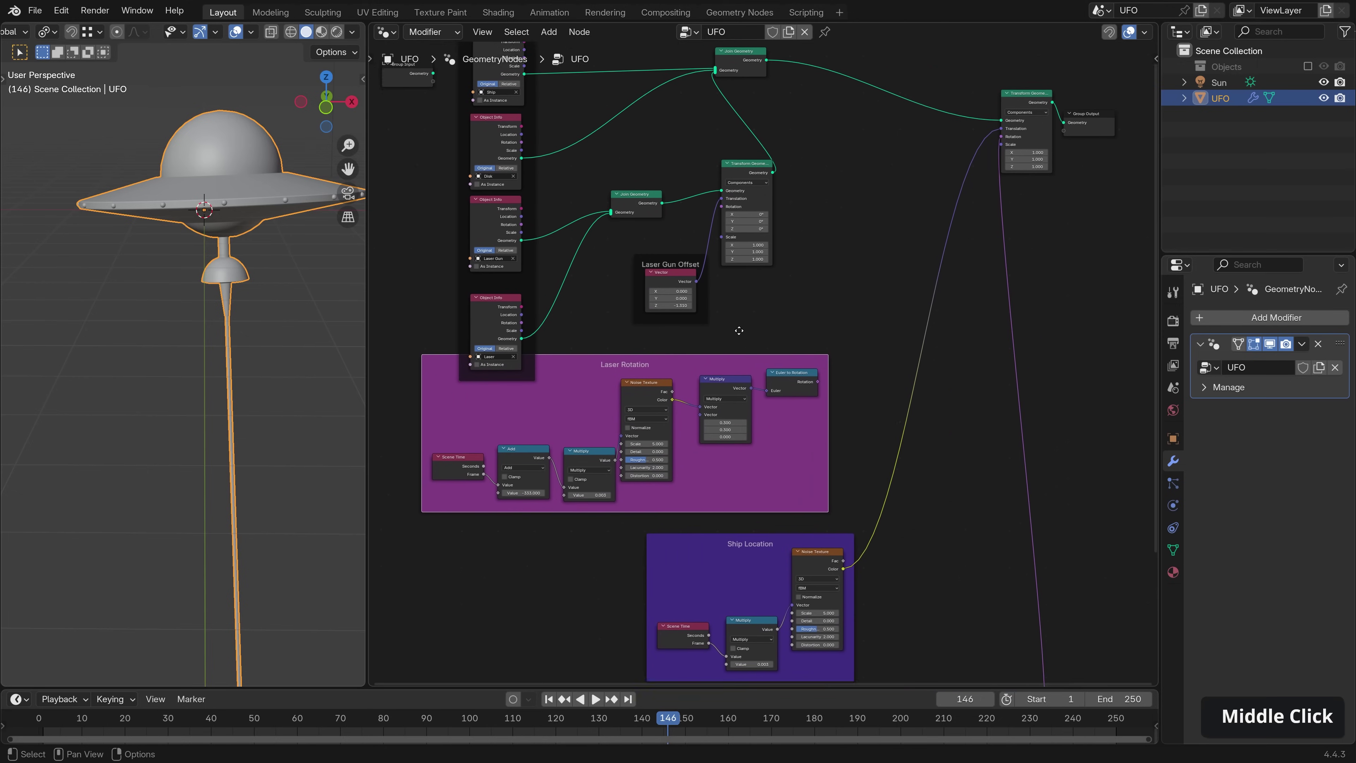
pyautogui.scroll(4, 739, 330)
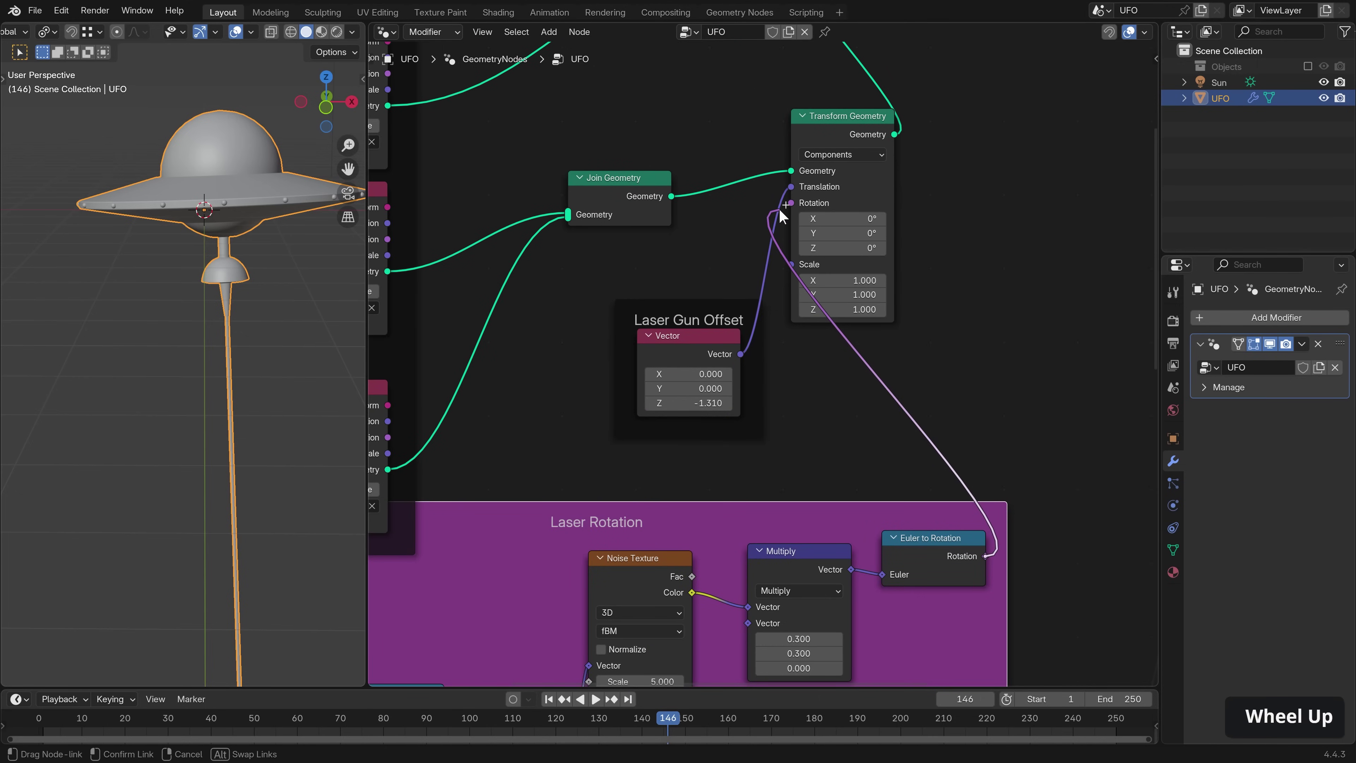
pyautogui.moveTo(779, 209); pyautogui.dragTo(787, 204)
pyautogui.moveTo(842, 419); pyautogui.dragTo(930, 289, button='middle')
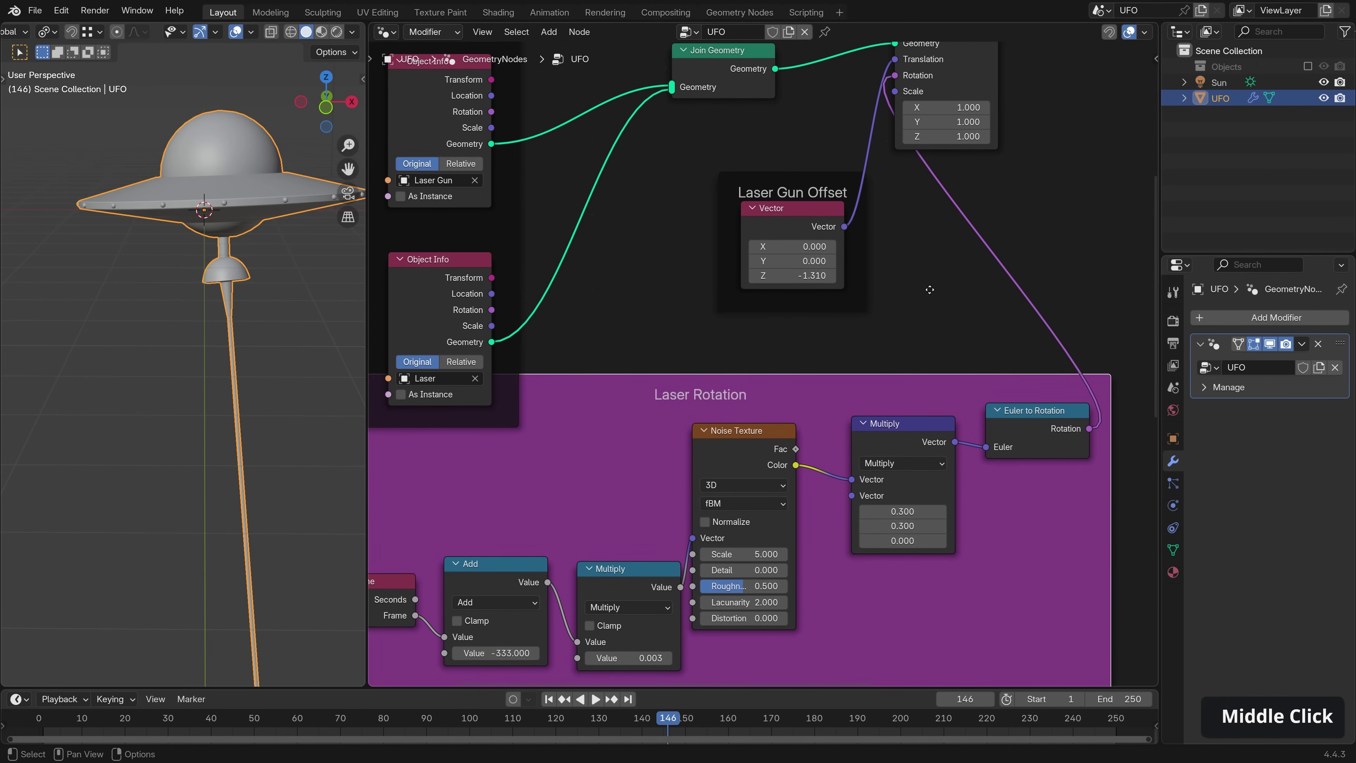
pyautogui.click(307, 711)
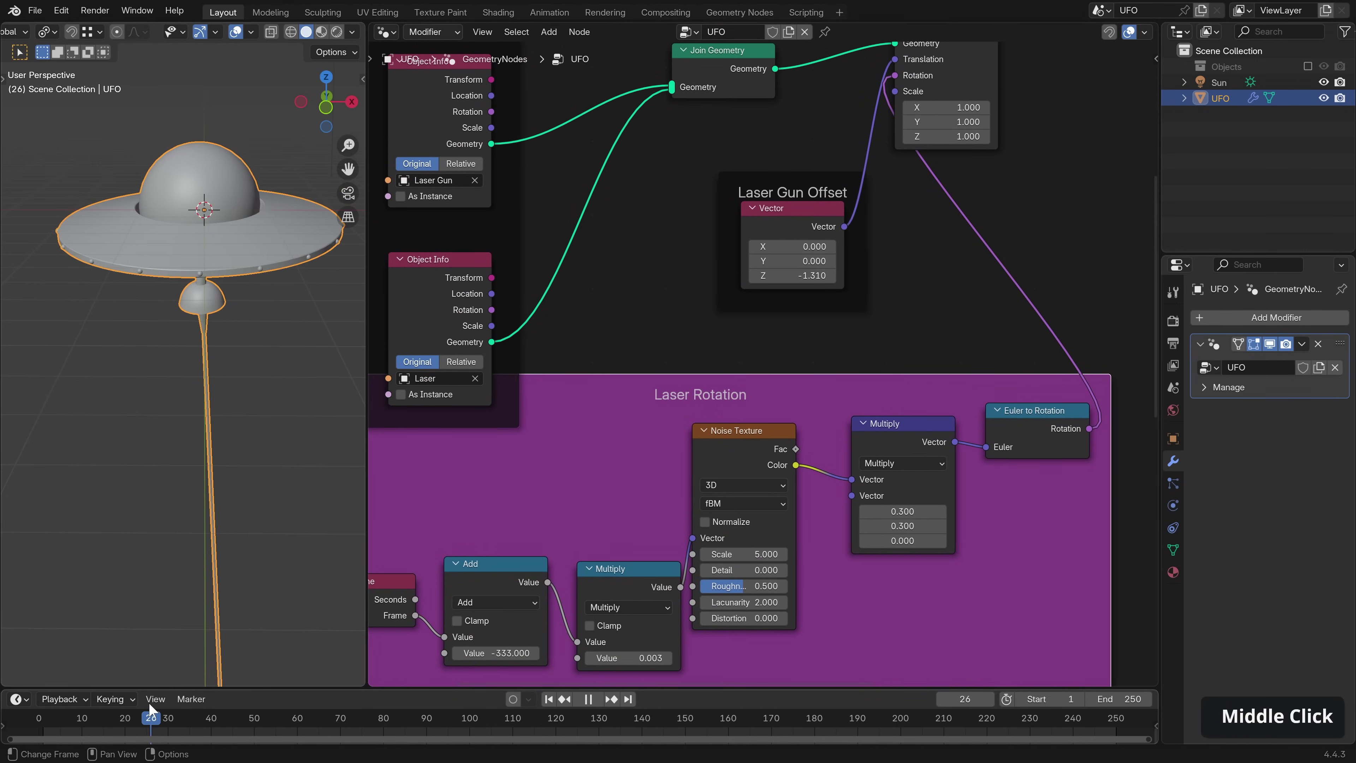
pyautogui.press('space')
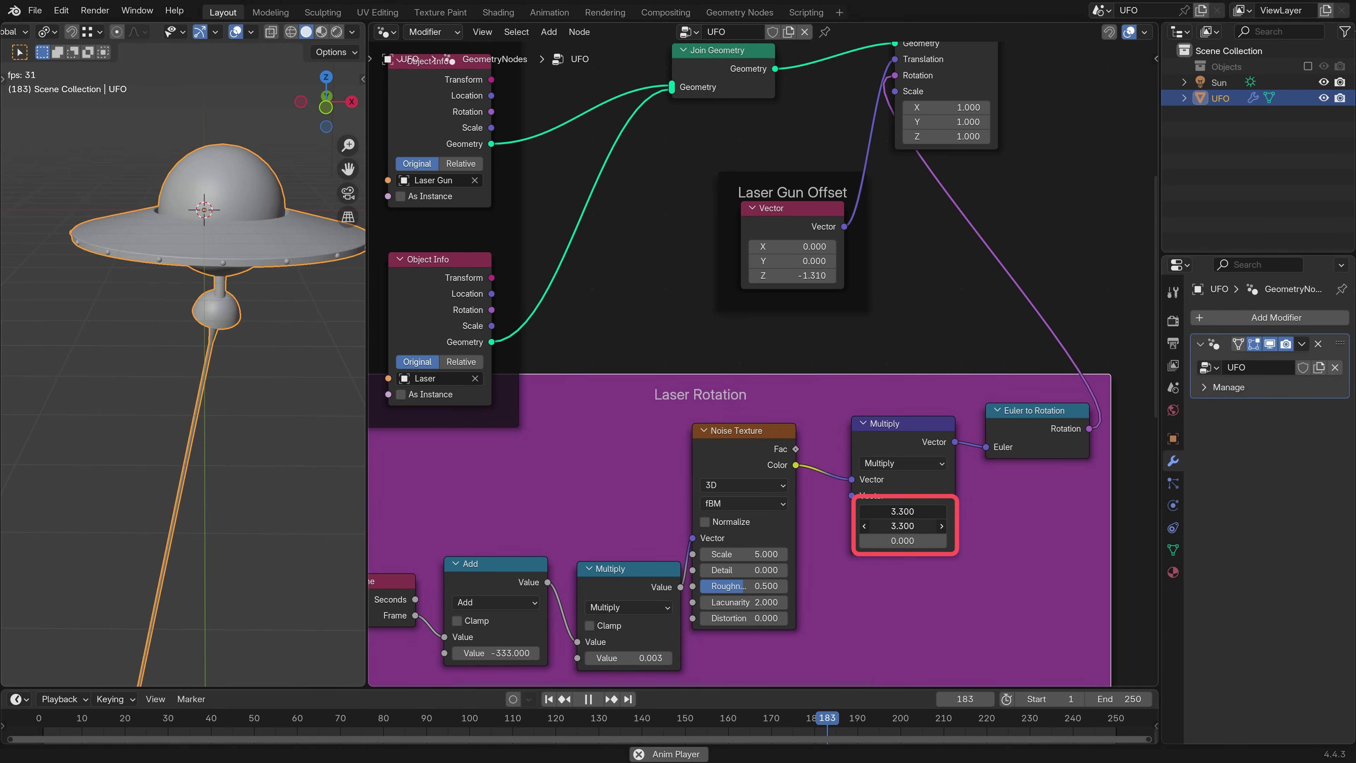
pyautogui.moveTo(275, 373); pyautogui.dragTo(235, 316, button='middle')
# Switch the viewport to Rendered shading and play the UFO animation.
pyautogui.press('space')
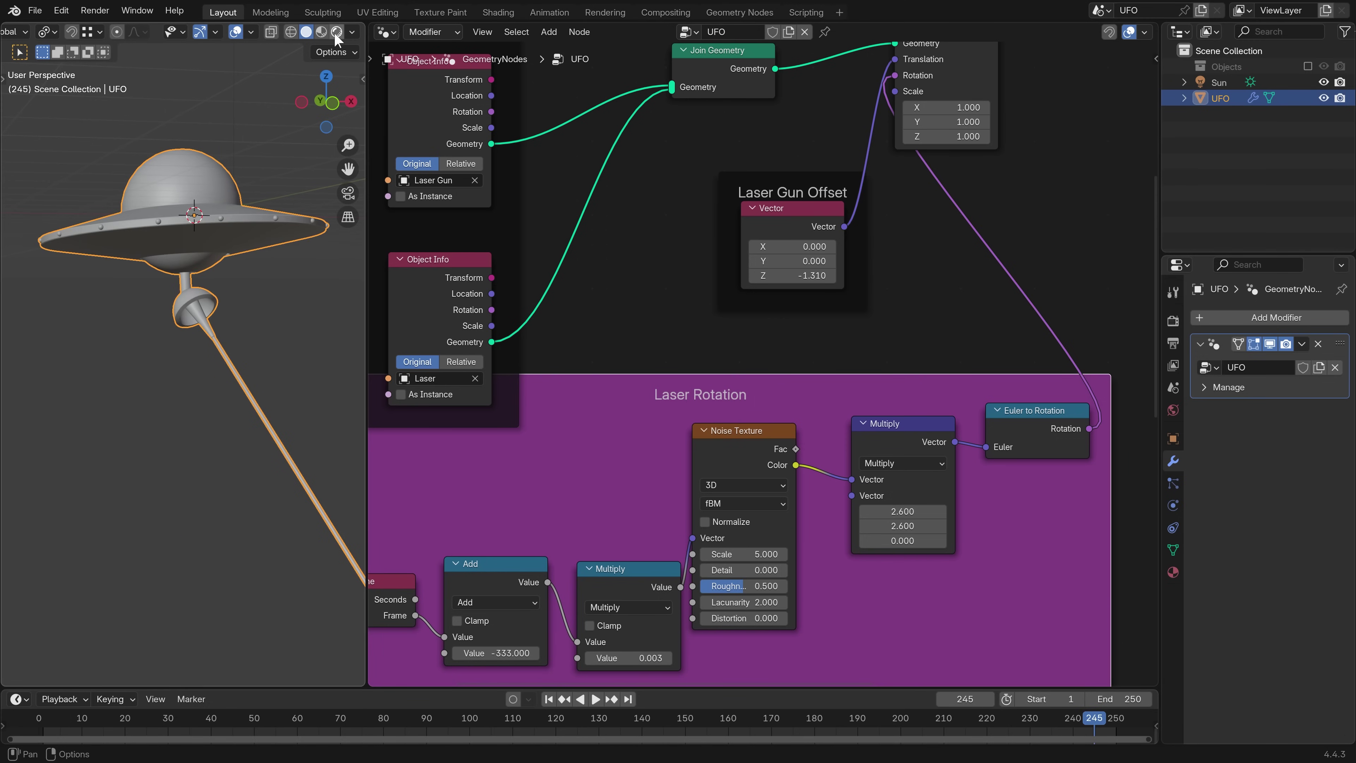
pyautogui.click(336, 32)
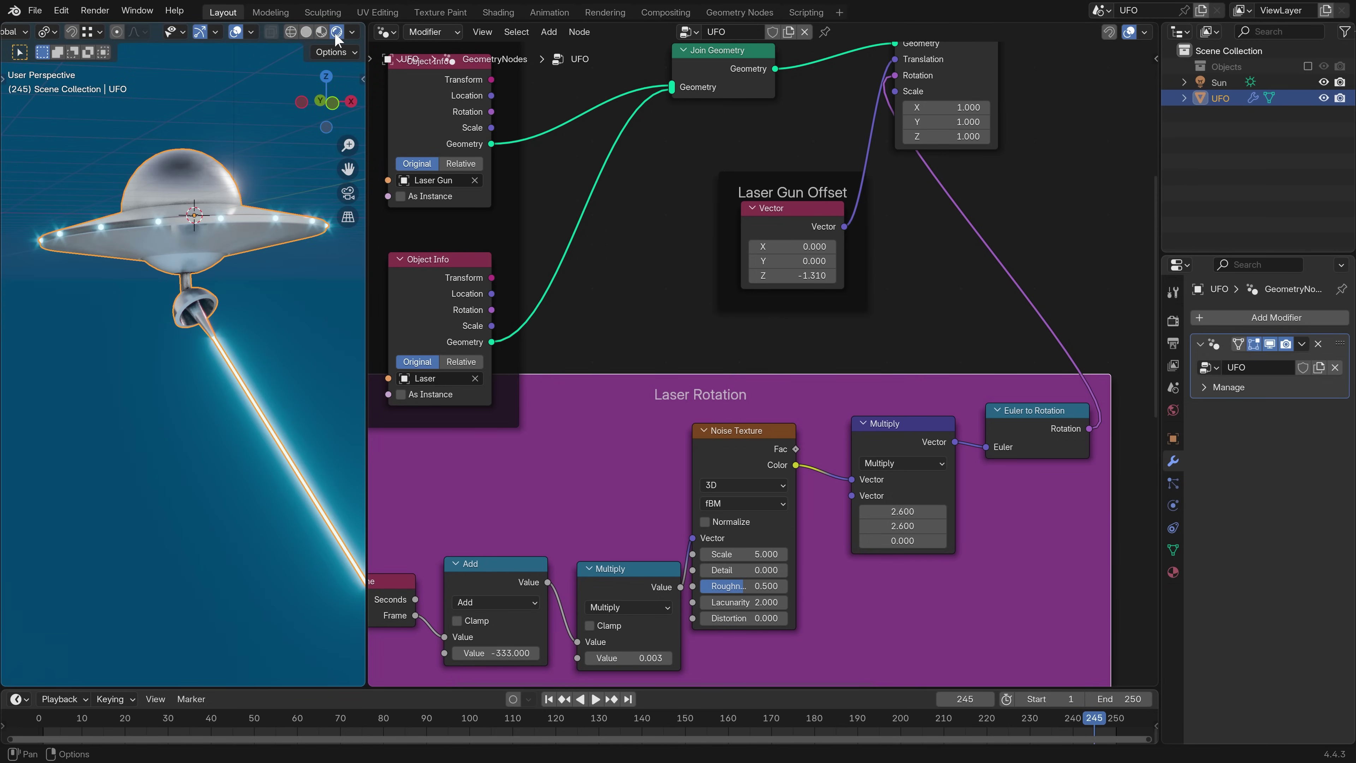
pyautogui.moveTo(251, 262); pyautogui.dragTo(72, 290, button='middle')
pyautogui.press('space')
pyautogui.scroll(-2, 192, 332)
pyautogui.scroll(3, 192, 333)
# Hide overlays for a clean front view of the swinging laser, then stop playback.
pyautogui.moveTo(192, 336); pyautogui.dragTo(214, 363, button='middle')
pyautogui.hotkey('alt', 'shift', 'z')
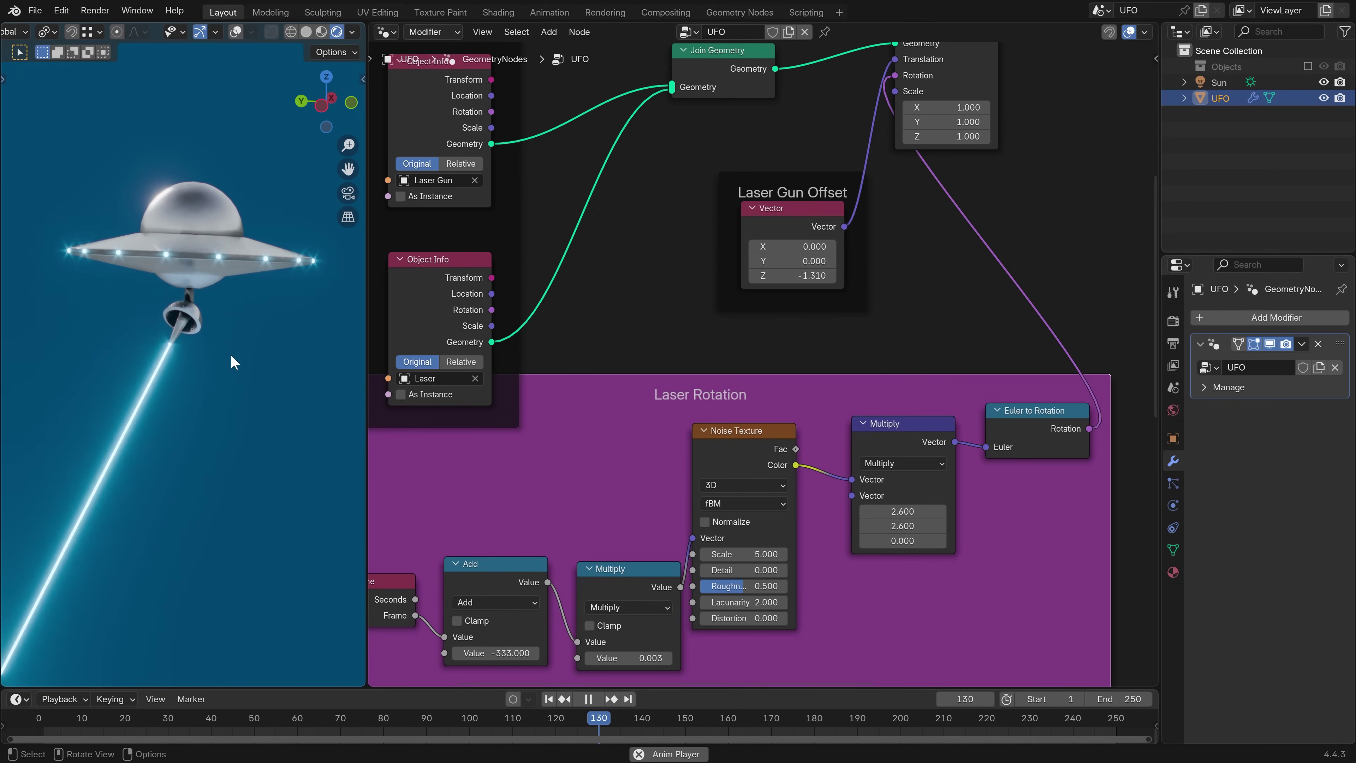
pyautogui.press('space')
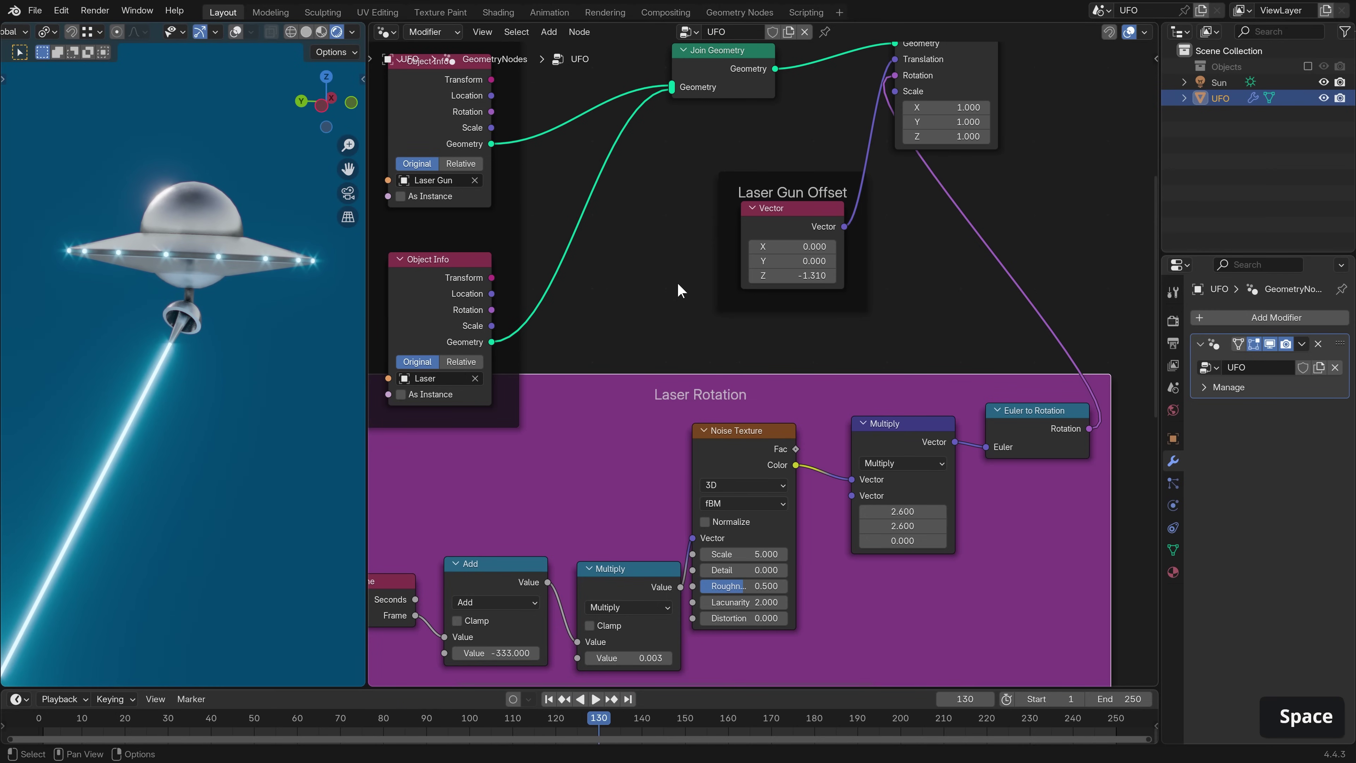
pyautogui.moveTo(639, 251); pyautogui.dragTo(694, 347, button='middle')
pyautogui.scroll(-2, 605, 350)
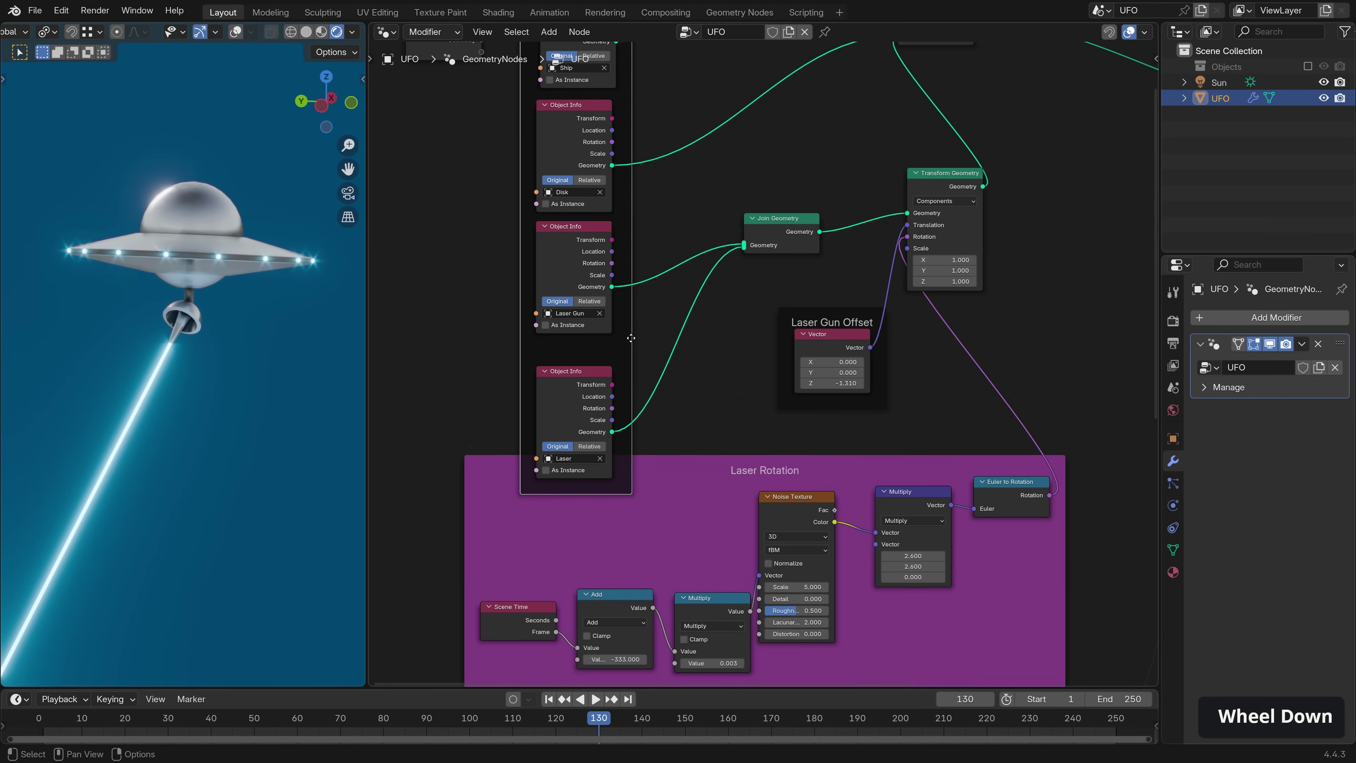
# Insert a Delete Geometry node onto the laser's link to the output.
pyautogui.press('g')
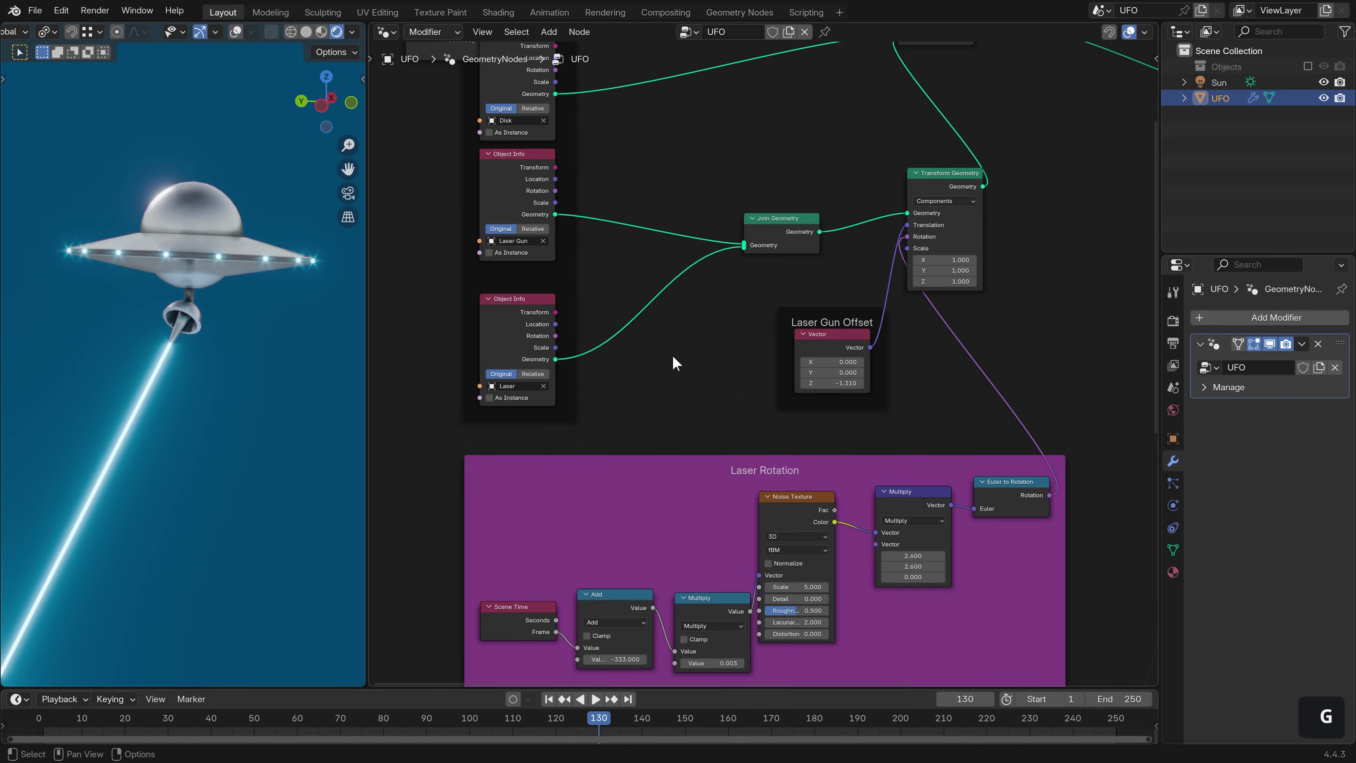
pyautogui.hotkey('shift', 'a')
pyautogui.click(678, 342)
pyautogui.write('dele')
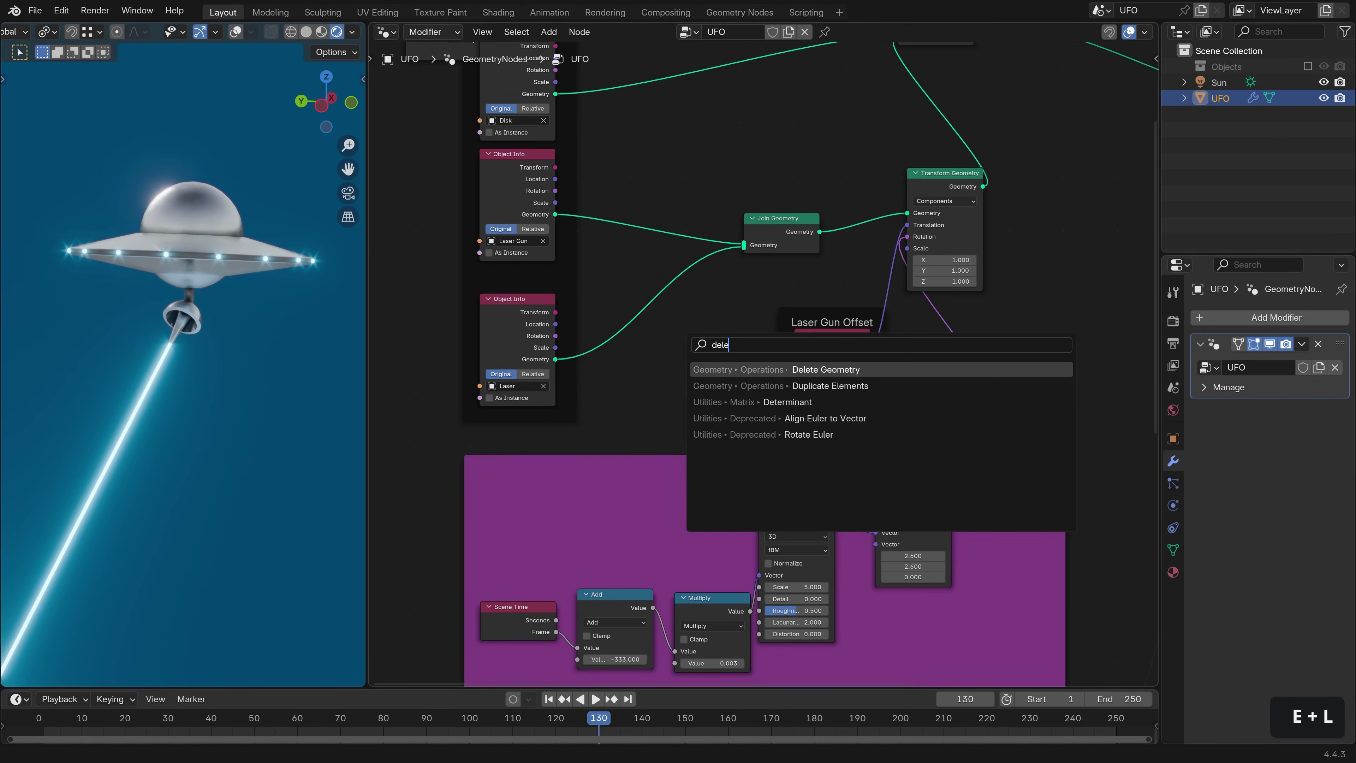
pyautogui.press('Return')
pyautogui.click(630, 318)
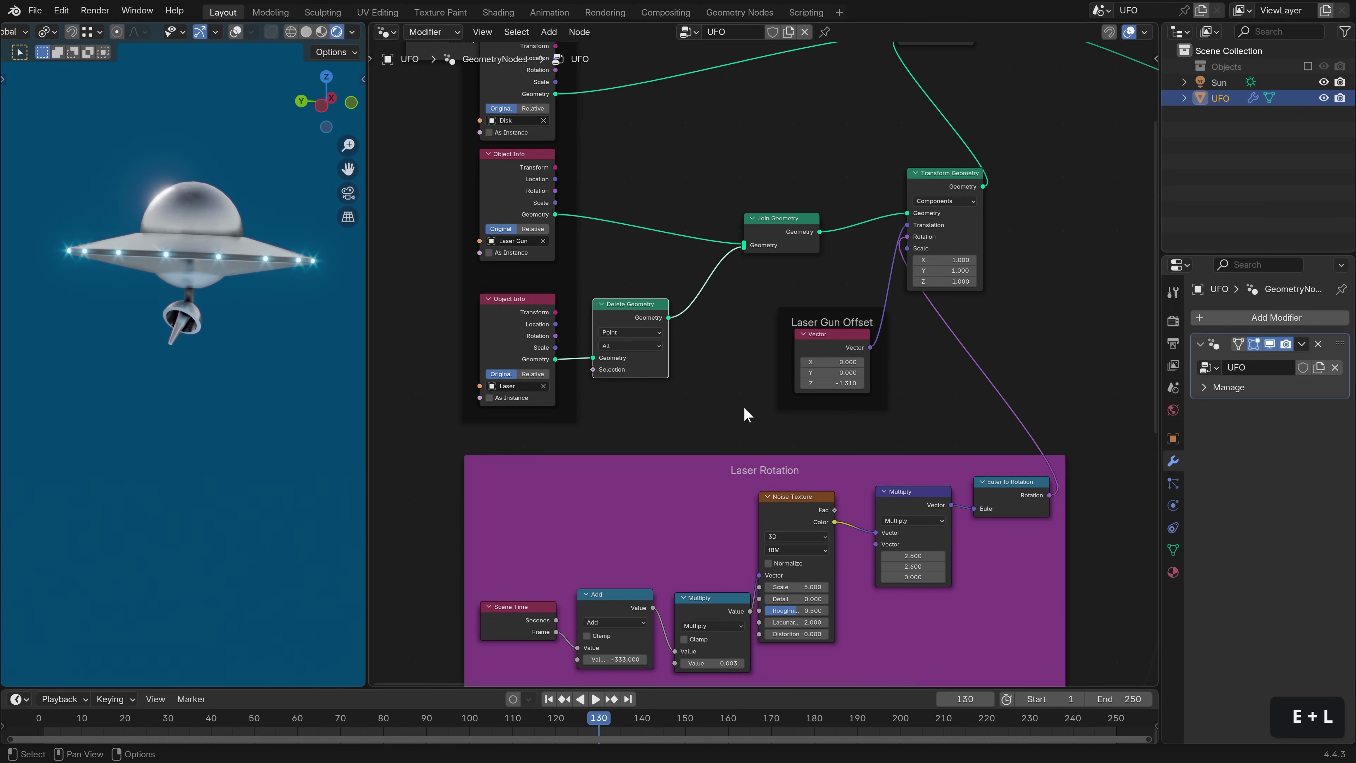
pyautogui.moveTo(665, 344); pyautogui.dragTo(640, 305, button='middle')
pyautogui.scroll(5, 640, 305)
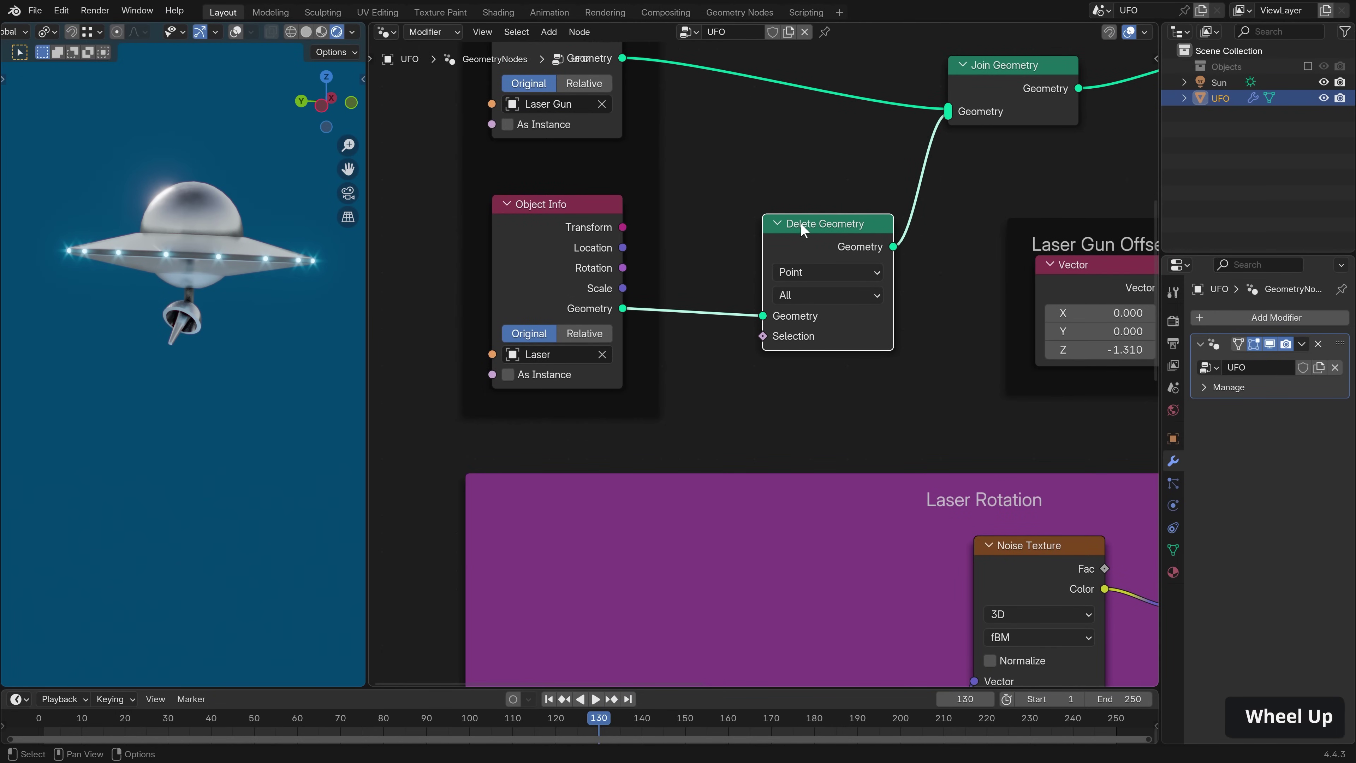
pyautogui.moveTo(801, 227); pyautogui.dragTo(796, 194)
# Test the laser toggle with a temporary Value node in Delete Geometry's Selection, then remove it.
pyautogui.hotkey('shift', 'a')
pyautogui.moveTo(809, 358)
pyautogui.write('c')
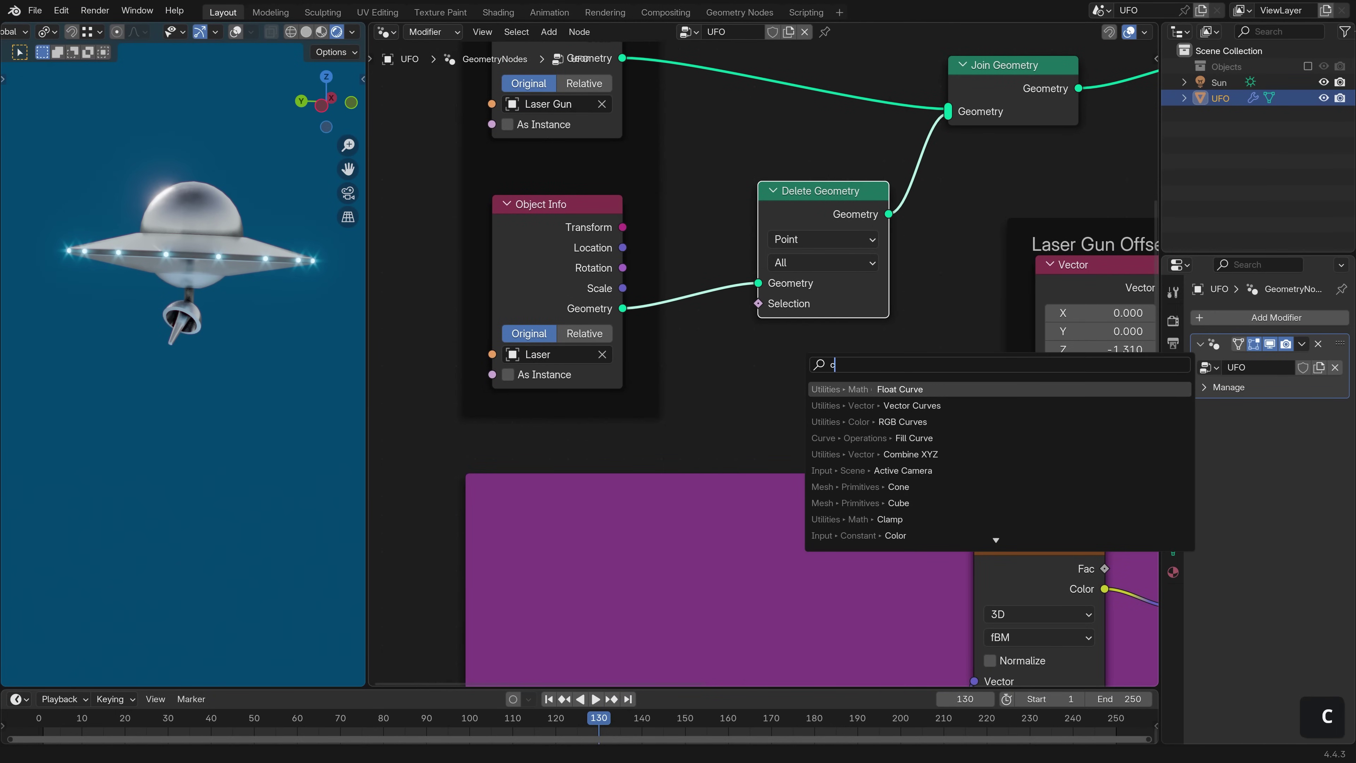
pyautogui.write('a')
pyautogui.press('Return')
pyautogui.click(844, 385)
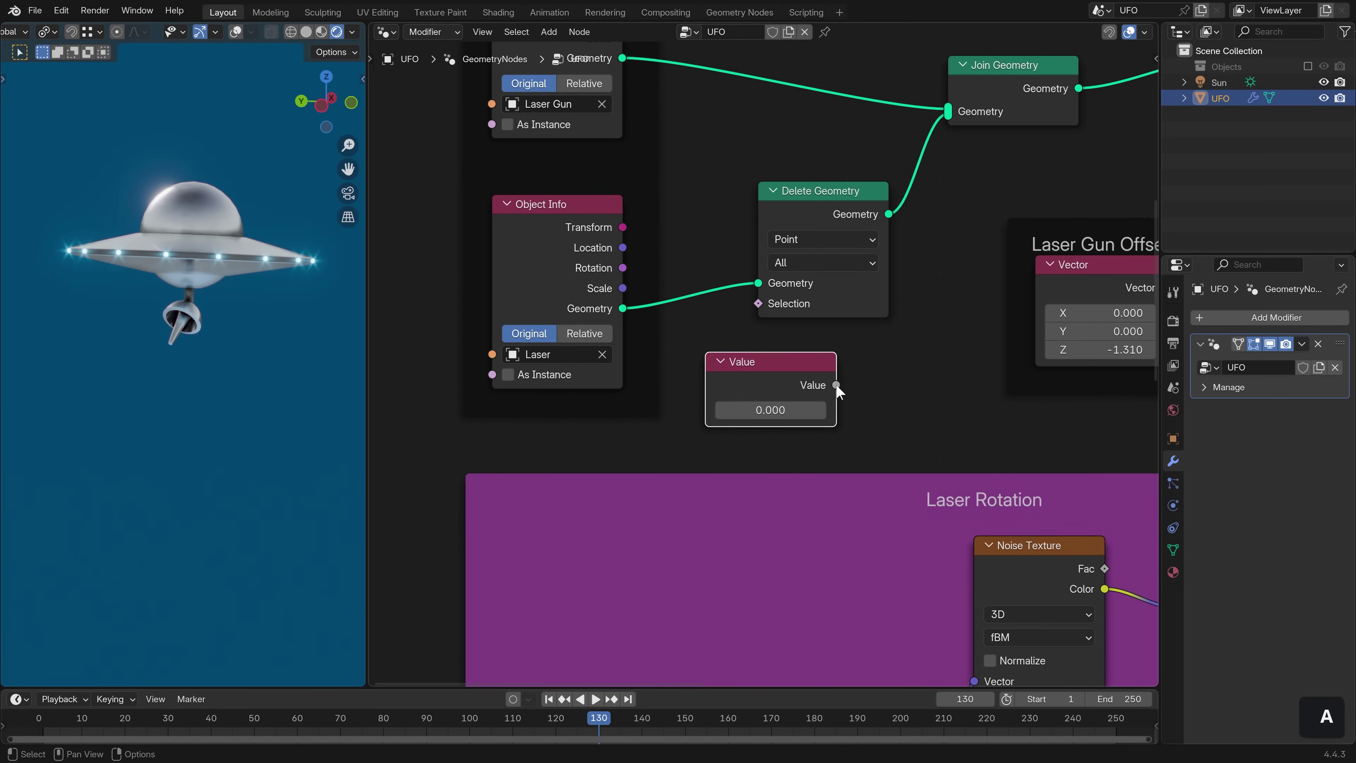
pyautogui.moveTo(758, 309); pyautogui.dragTo(758, 305)
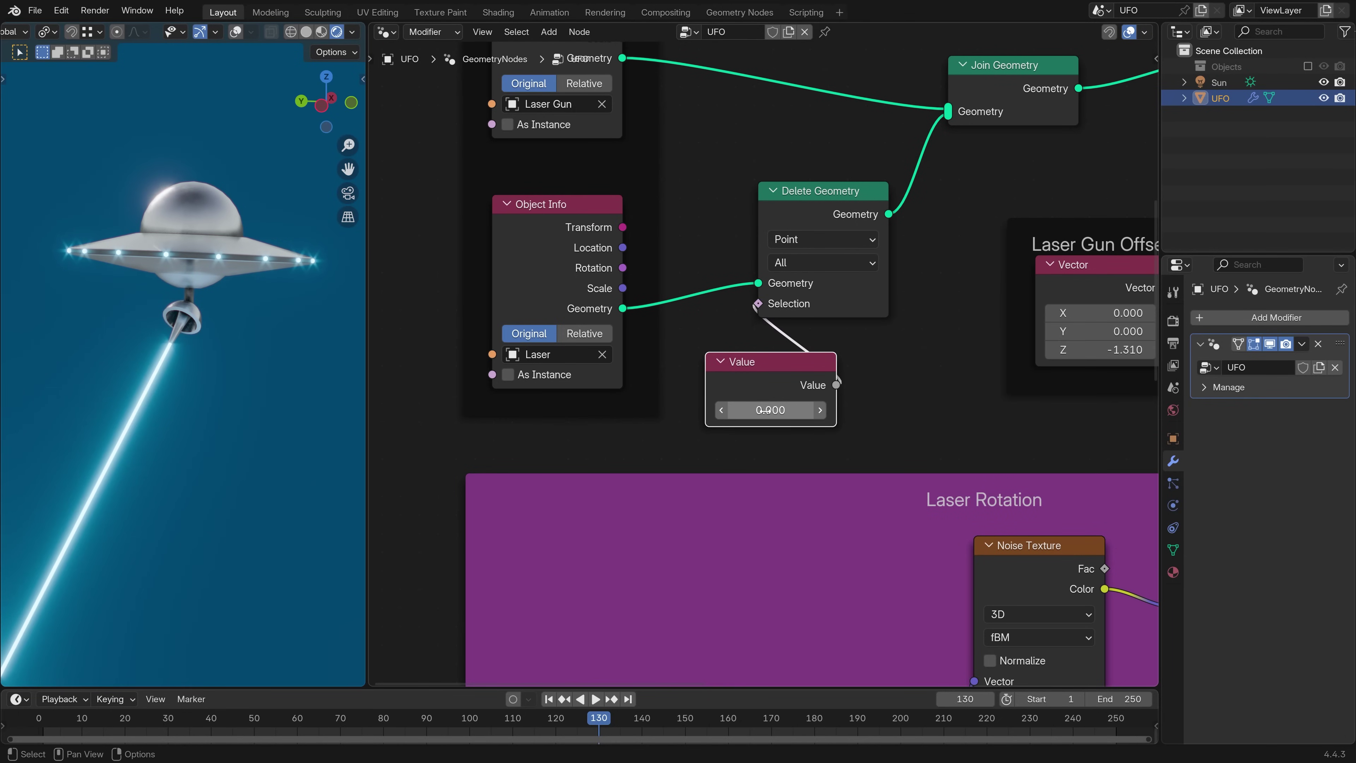
pyautogui.moveTo(760, 410)
pyautogui.mouseDown()
pyautogui.moveTo(785, 410)
pyautogui.moveTo(756, 409)
pyautogui.mouseUp()
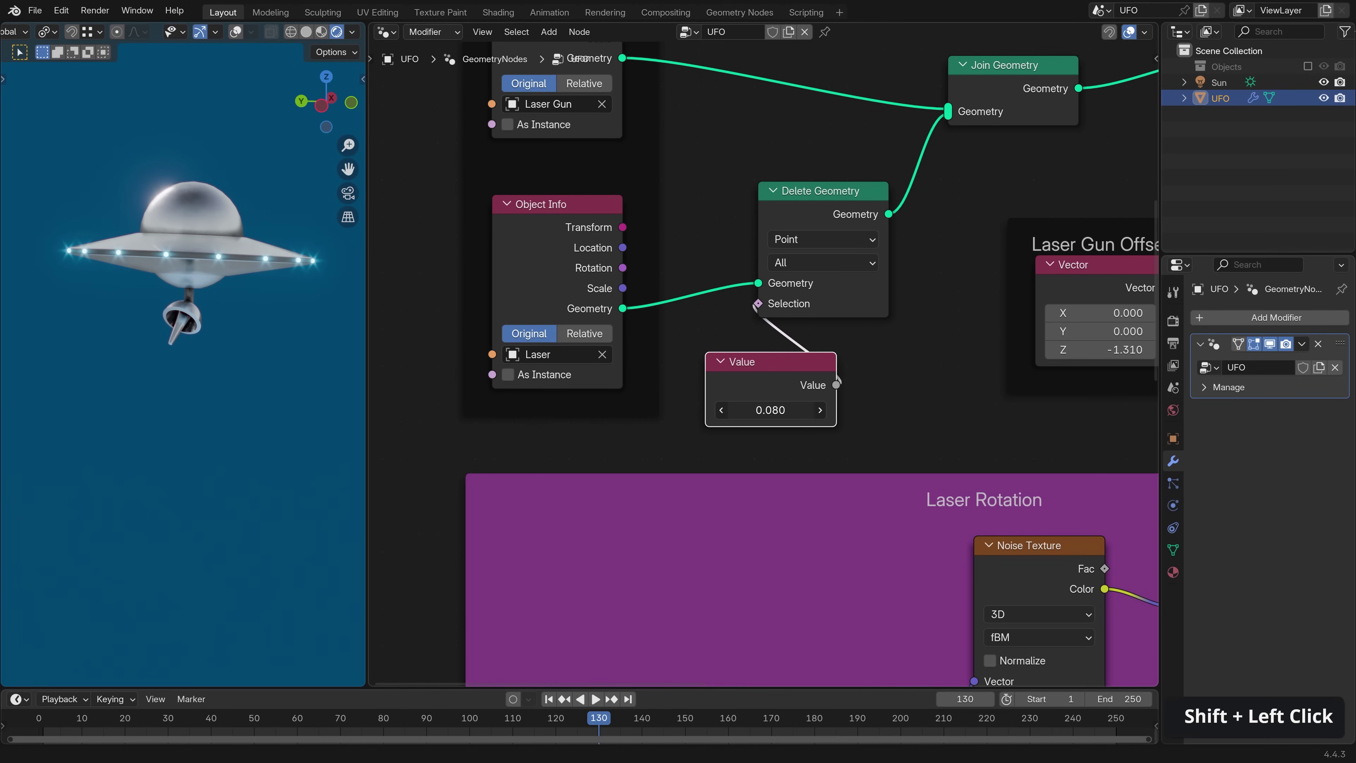
pyautogui.write('0')
pyautogui.press('Return')
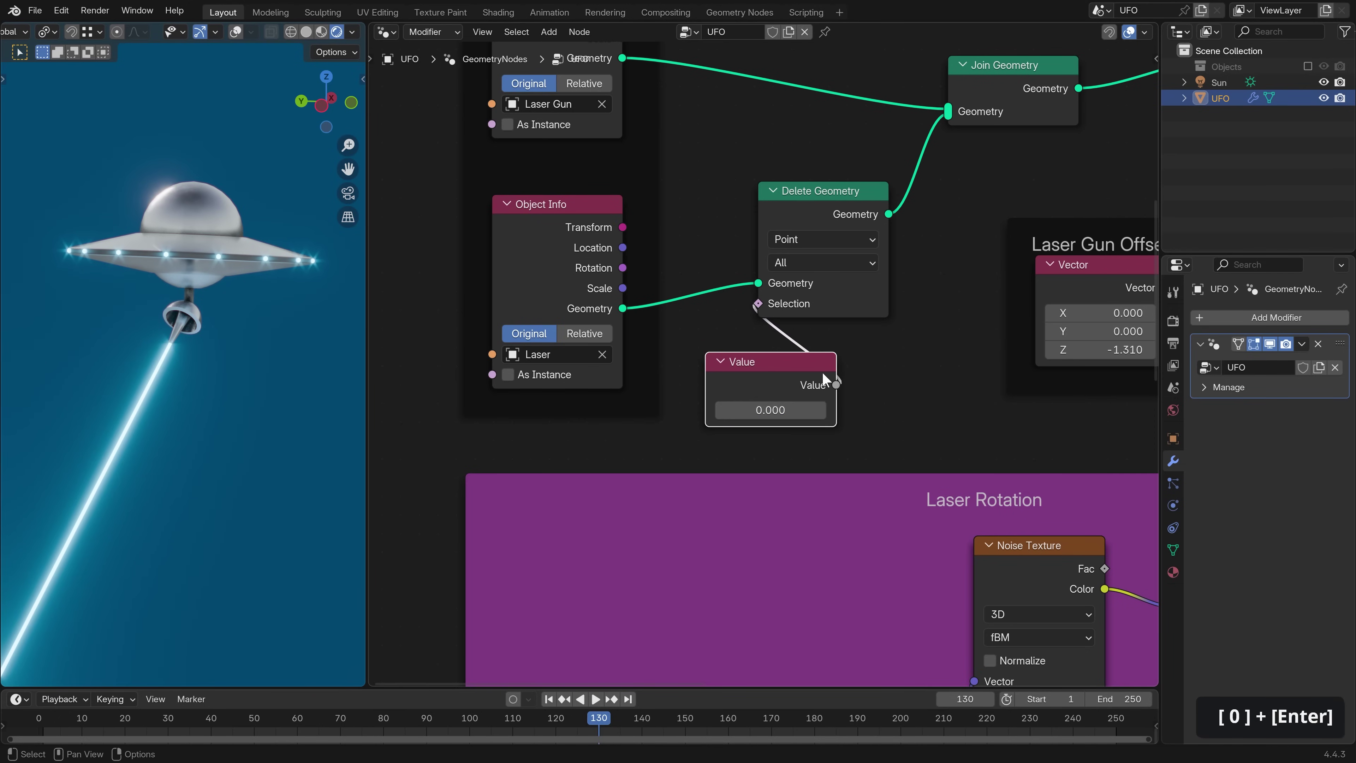
pyautogui.press('space')
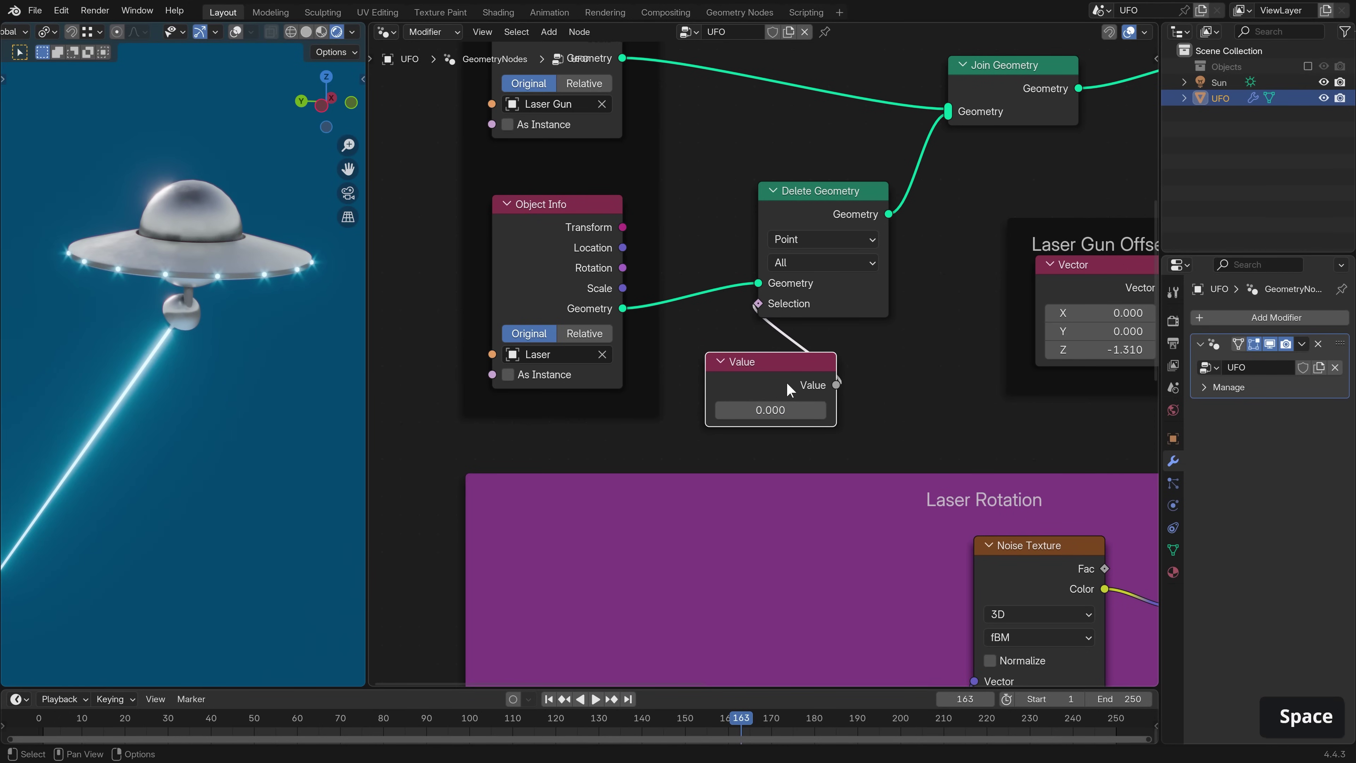
pyautogui.press('Delete')
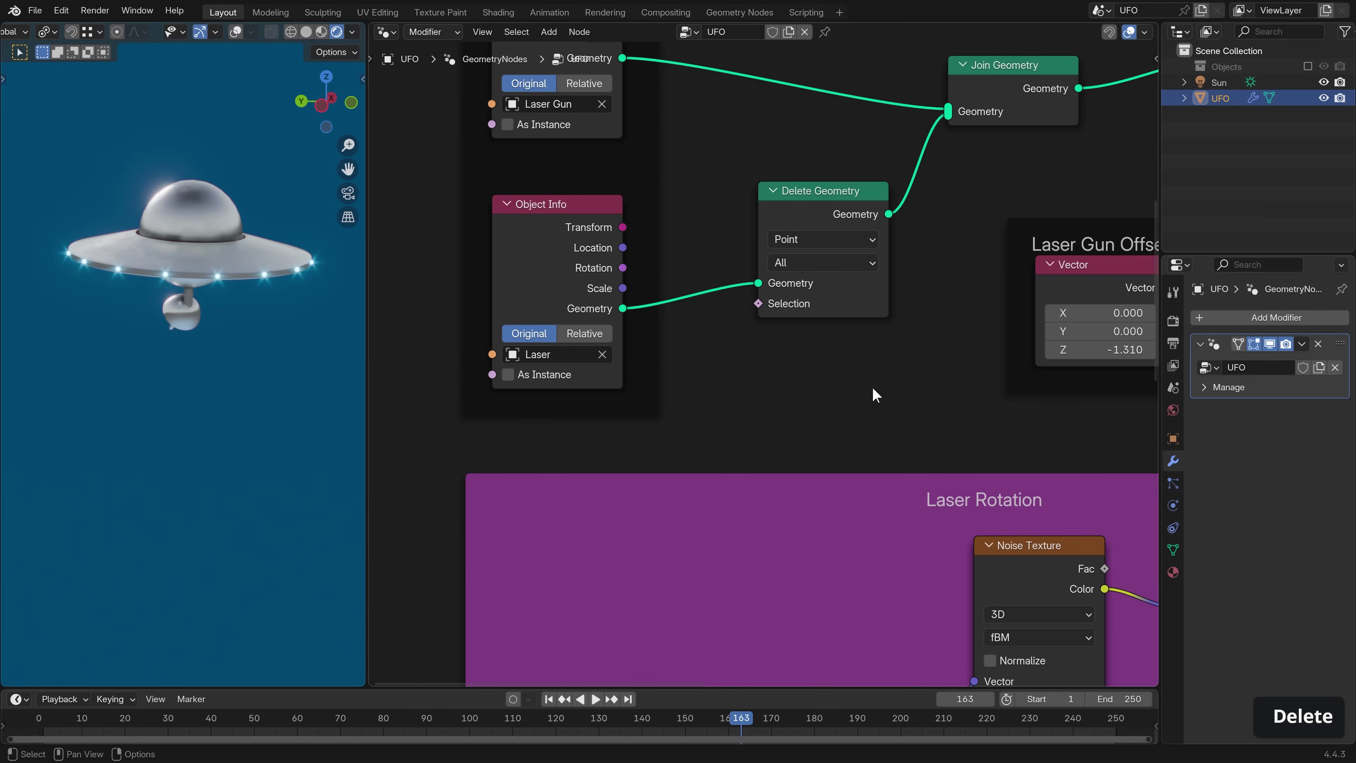
# Wire the Ship Location Noise Texture Fac into Selection and replay from the first frame.
pyautogui.scroll(-3, 863, 384)
pyautogui.moveTo(852, 371); pyautogui.dragTo(785, 265, button='middle')
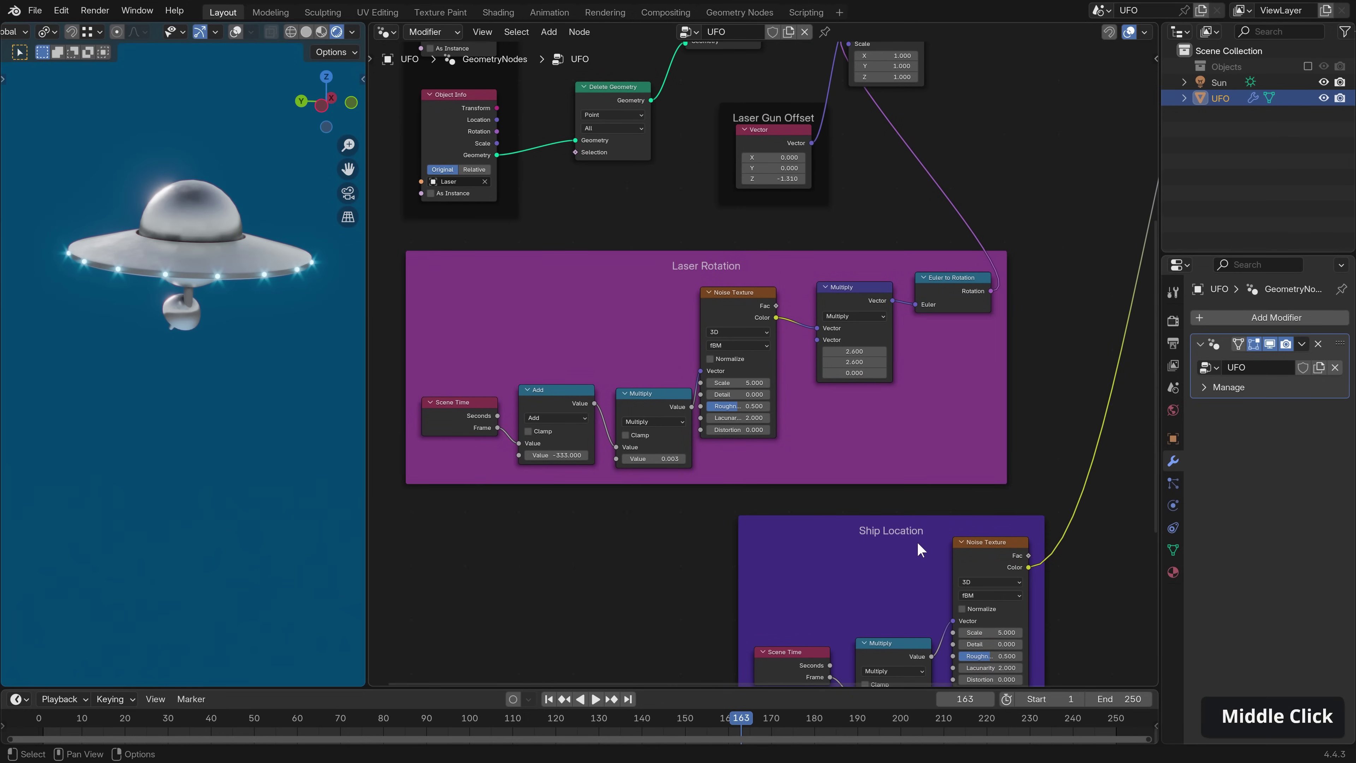
pyautogui.moveTo(1023, 556); pyautogui.dragTo(1078, 471)
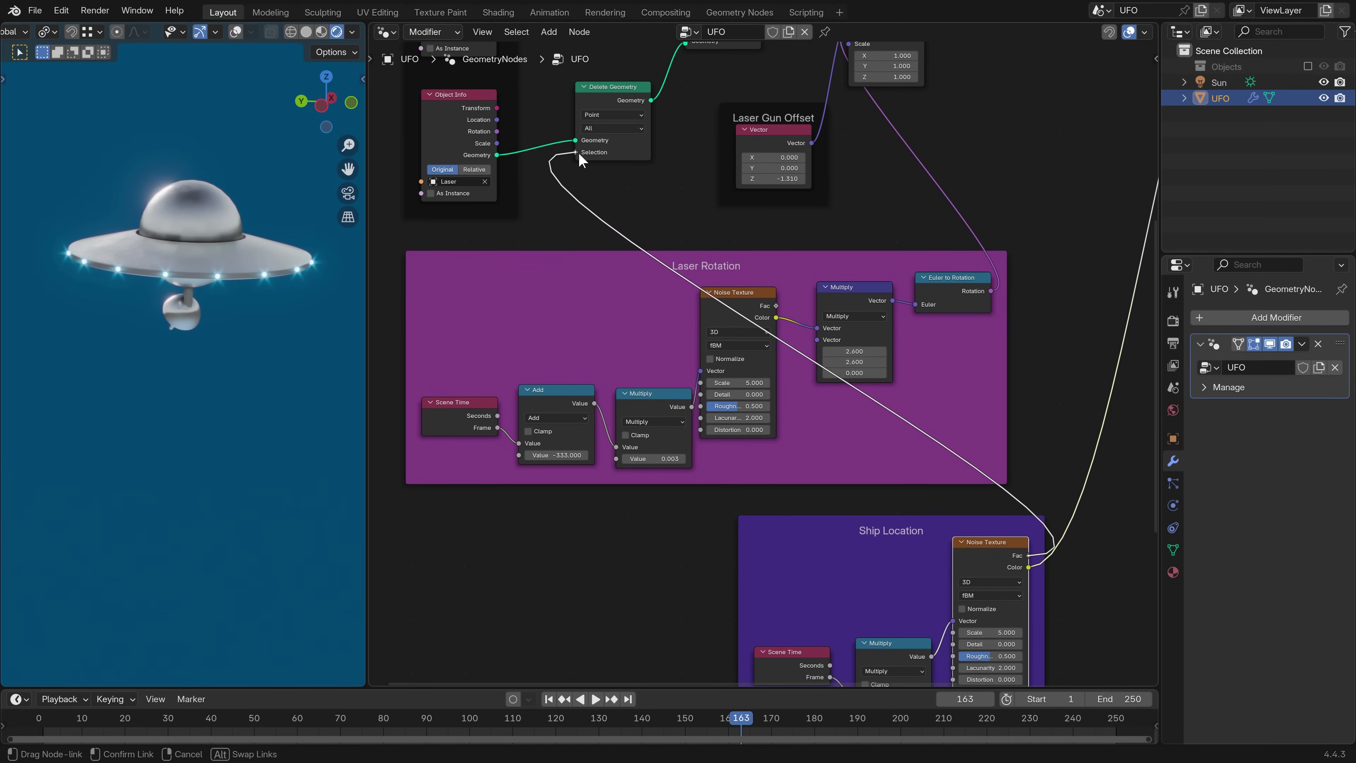
pyautogui.moveTo(580, 155); pyautogui.dragTo(579, 155)
pyautogui.moveTo(579, 160); pyautogui.dragTo(681, 329, button='middle')
pyautogui.hotkey('shift', 'Left')
pyautogui.press('space')
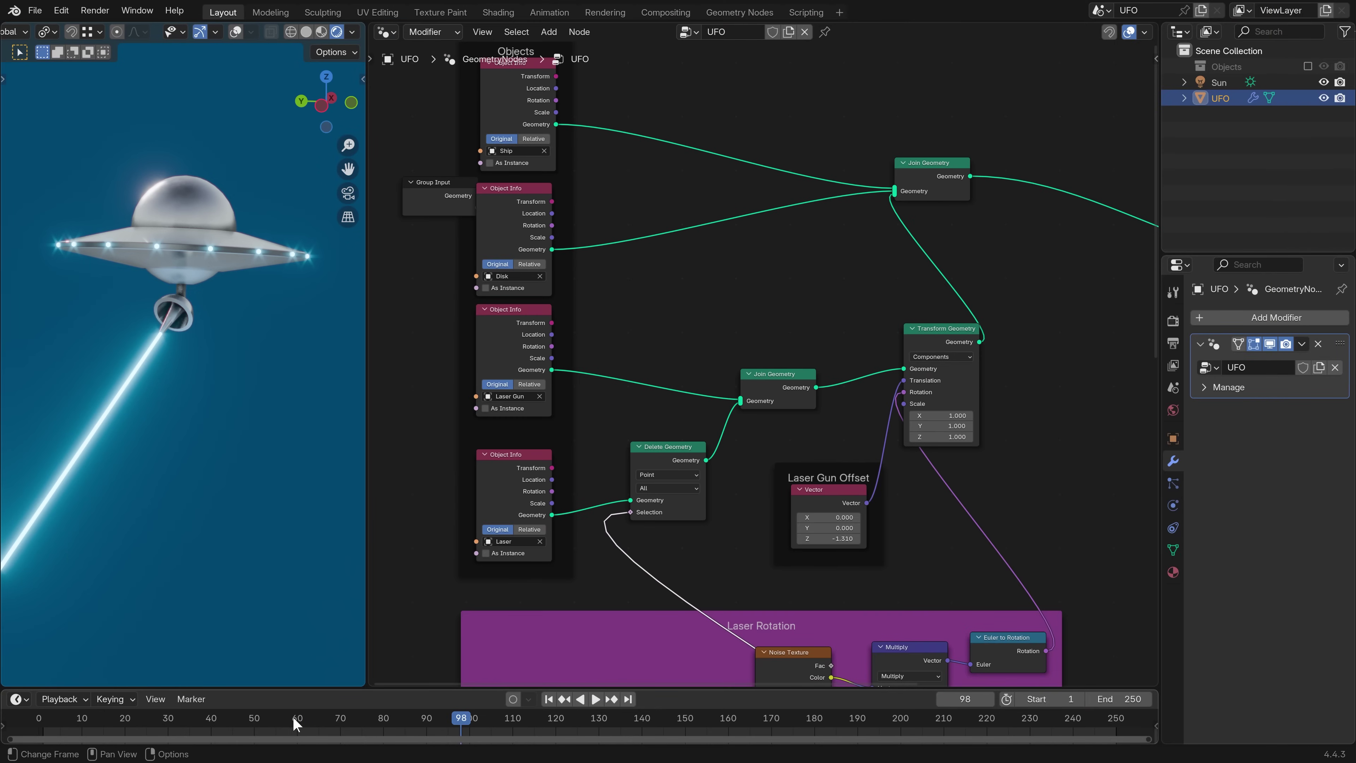
# Duplicate Transform Geometry and drop the copy onto the Disk-to-Join Geometry link.
pyautogui.moveTo(296, 724); pyautogui.dragTo(392, 726)
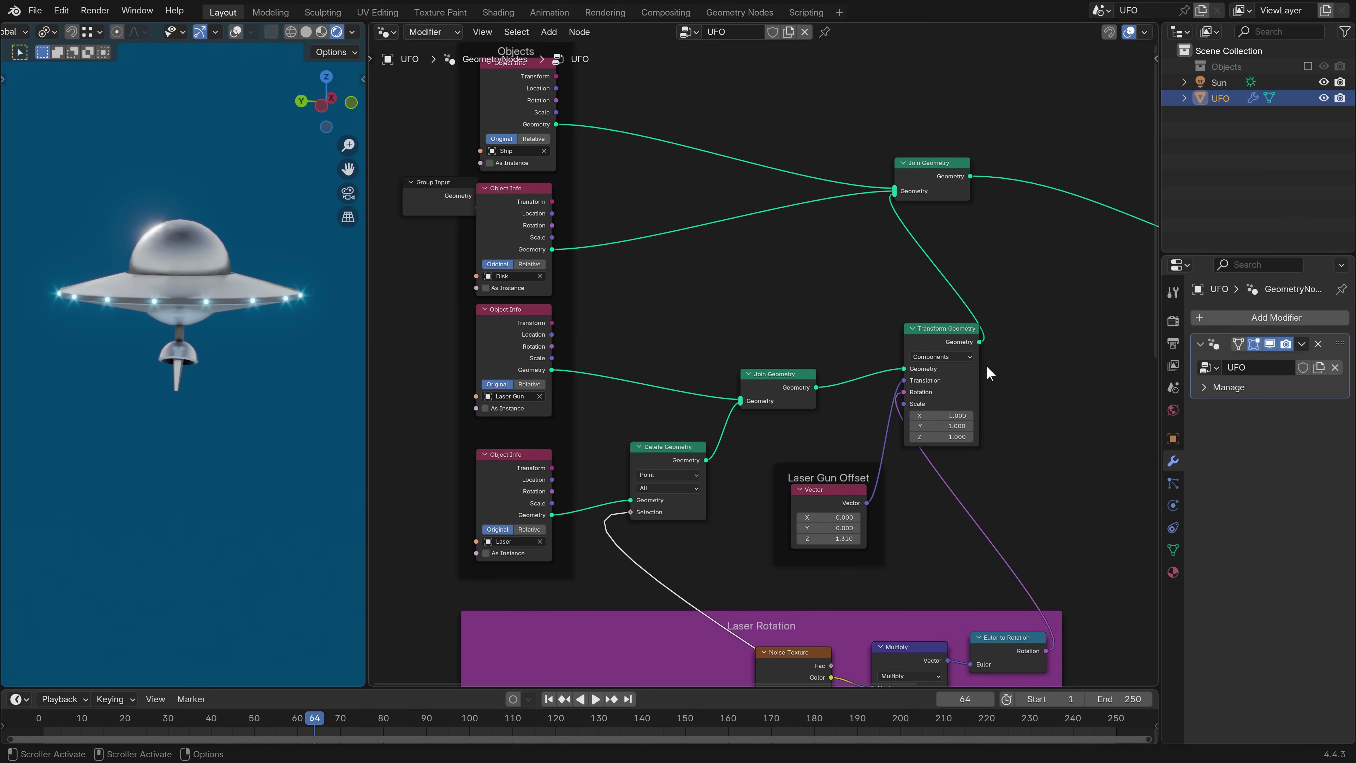
pyautogui.click(928, 328)
pyautogui.scroll(2, 956, 320)
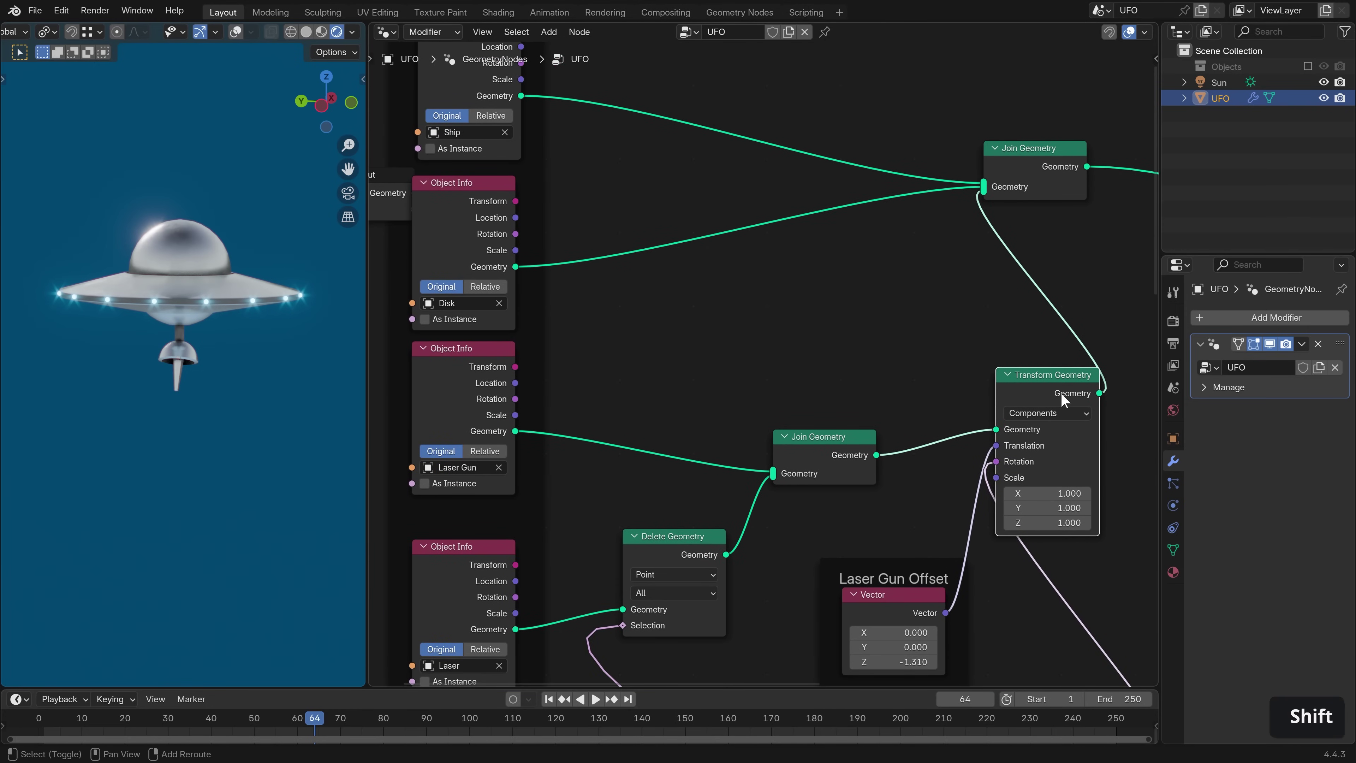
pyautogui.hotkey('shift', 'd')
pyautogui.click(753, 220)
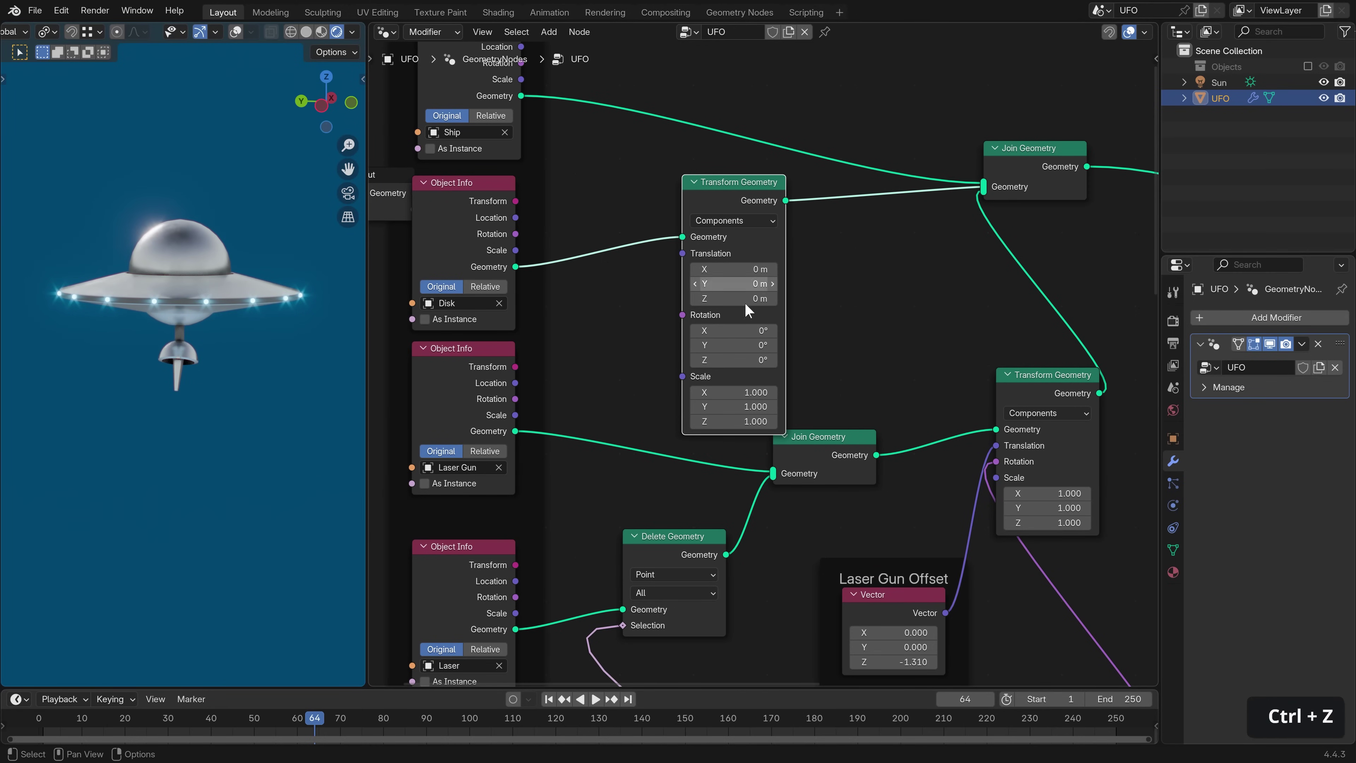
pyautogui.moveTo(652, 321); pyautogui.dragTo(646, 327)
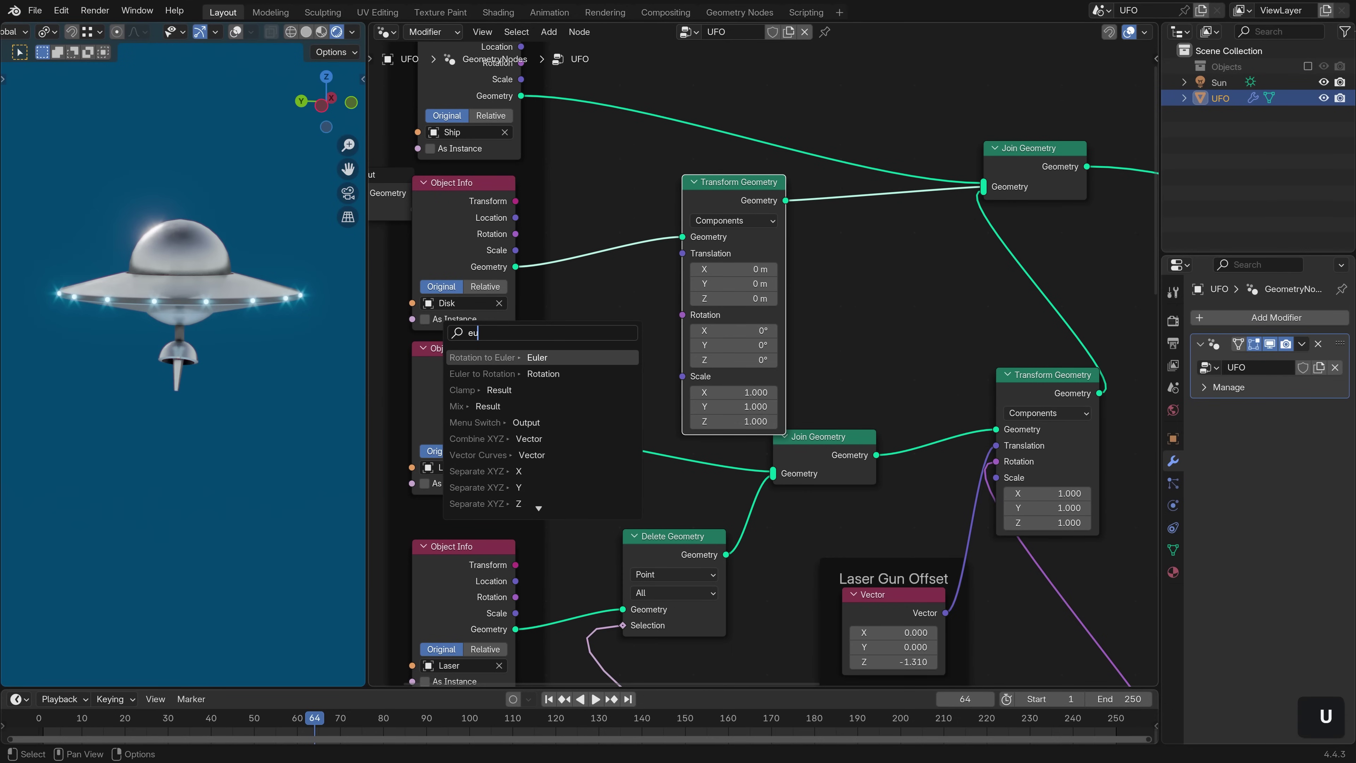
# Feed the disk Transform Geometry's Rotation from Euler to Rotation driven by a Combine XYZ node.
pyautogui.press('Down')
pyautogui.press('Return')
pyautogui.click(805, 243)
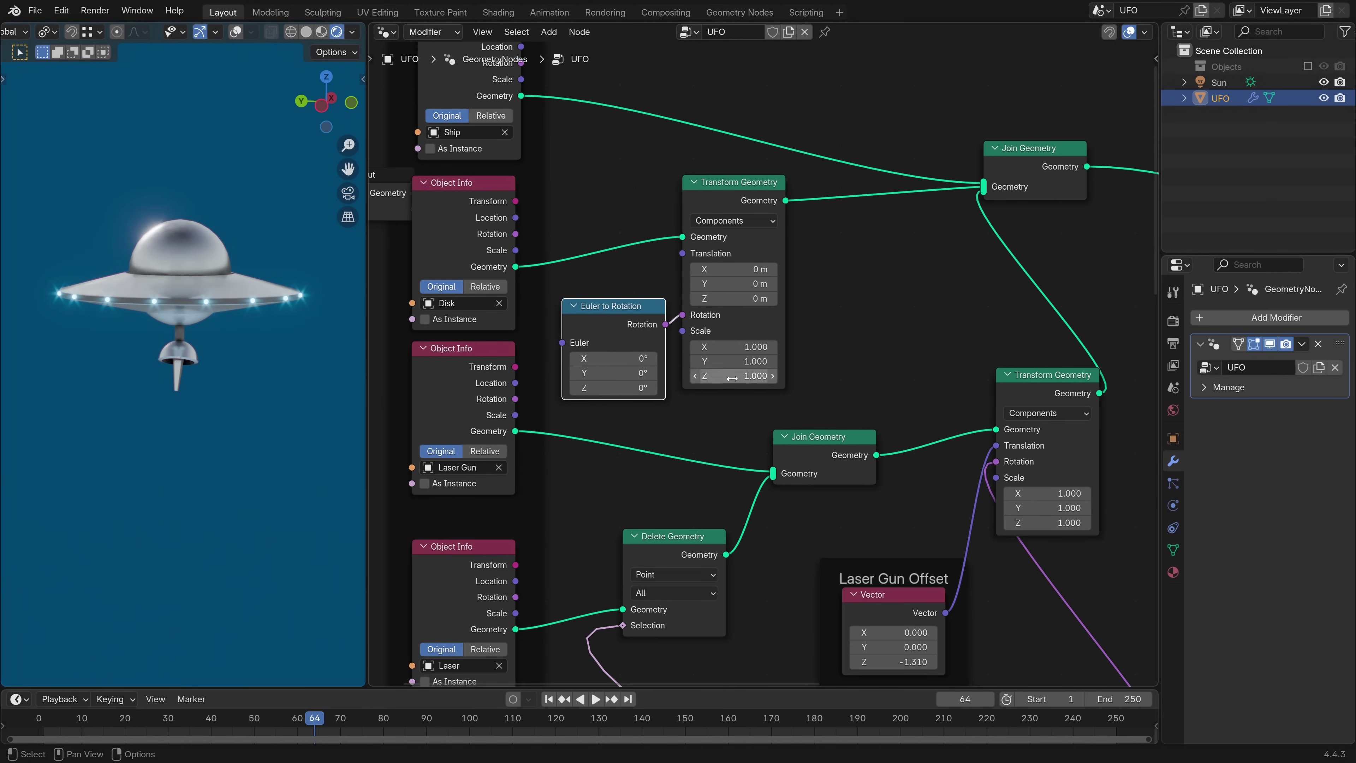
pyautogui.moveTo(860, 369); pyautogui.dragTo(643, 325)
pyautogui.press('g')
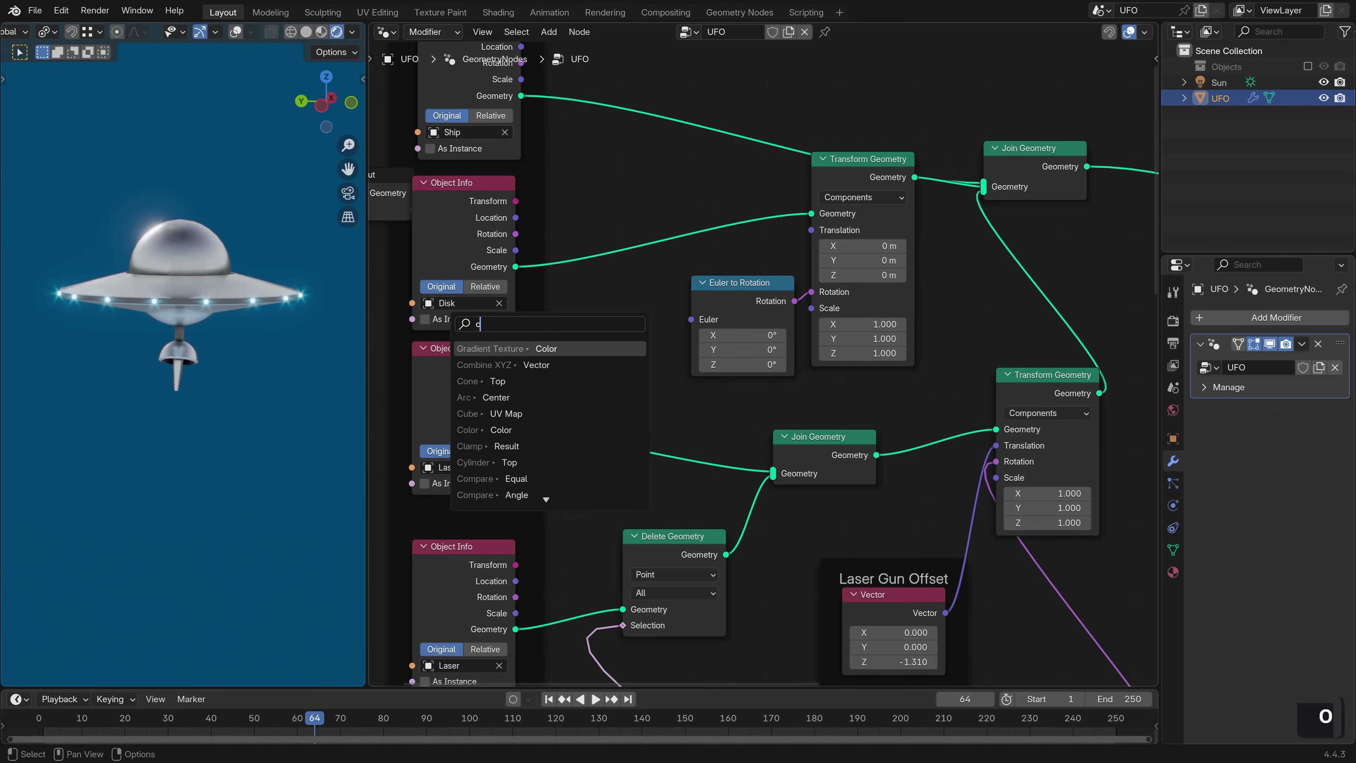
pyautogui.write('comv')
pyautogui.press('BackSpace')
pyautogui.write('b')
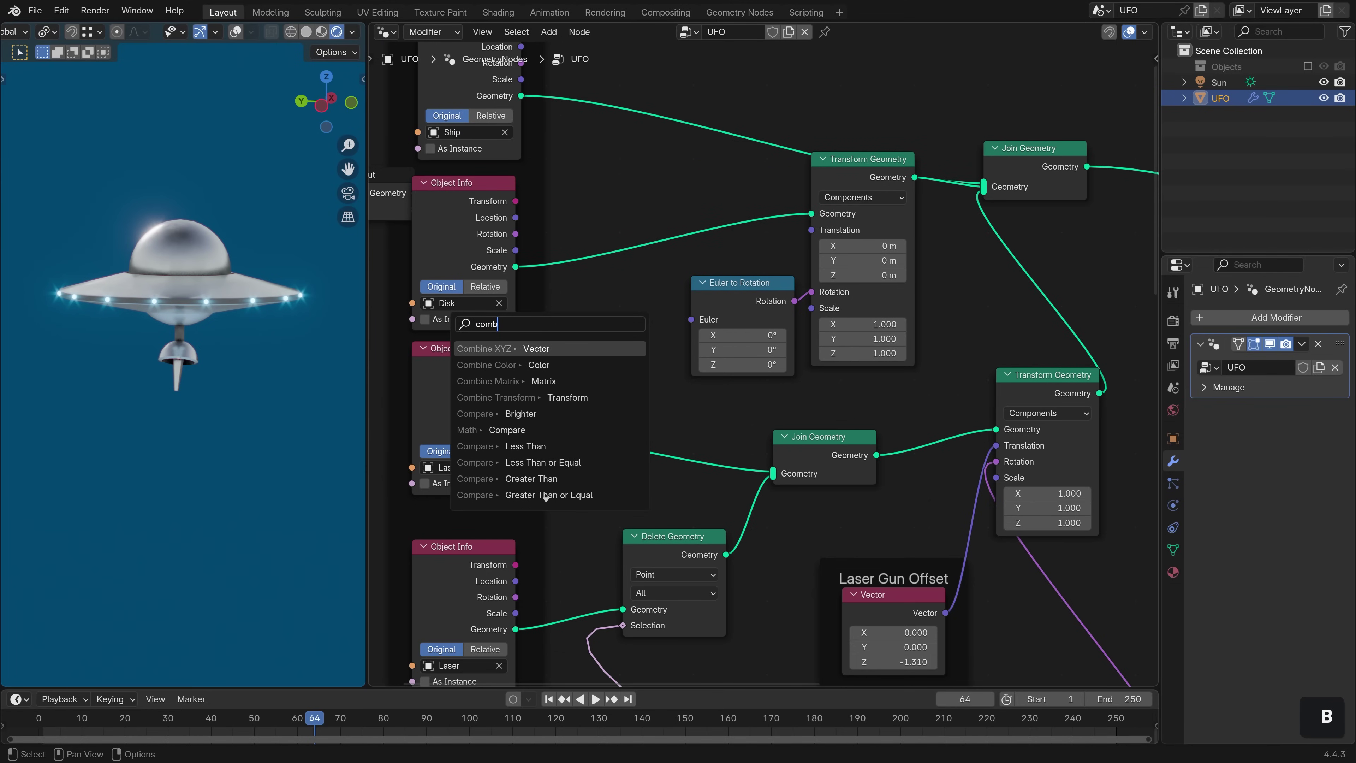
pyautogui.press('Return')
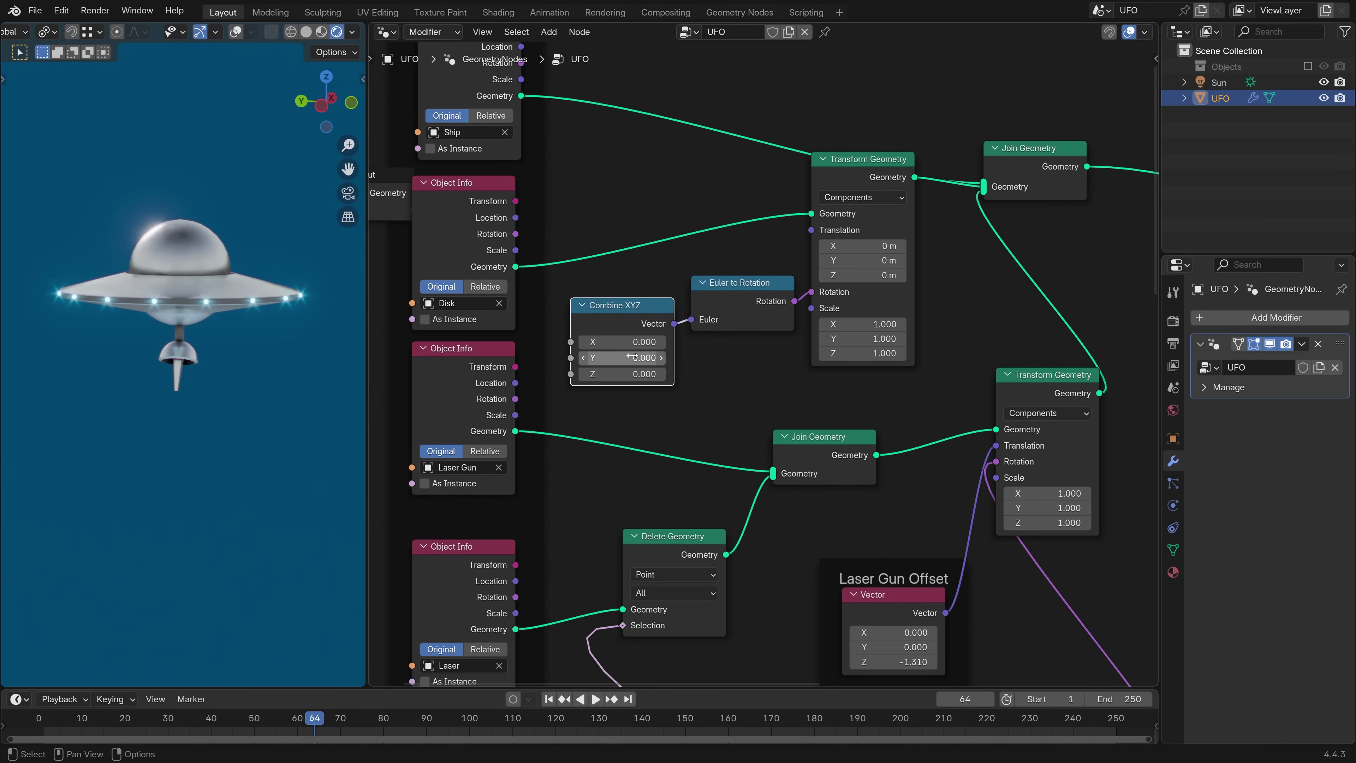
# Connect Scene Time's Frame into Combine XYZ's Z and play to watch the disk spin.
pyautogui.hotkey('ctrl', 'z')
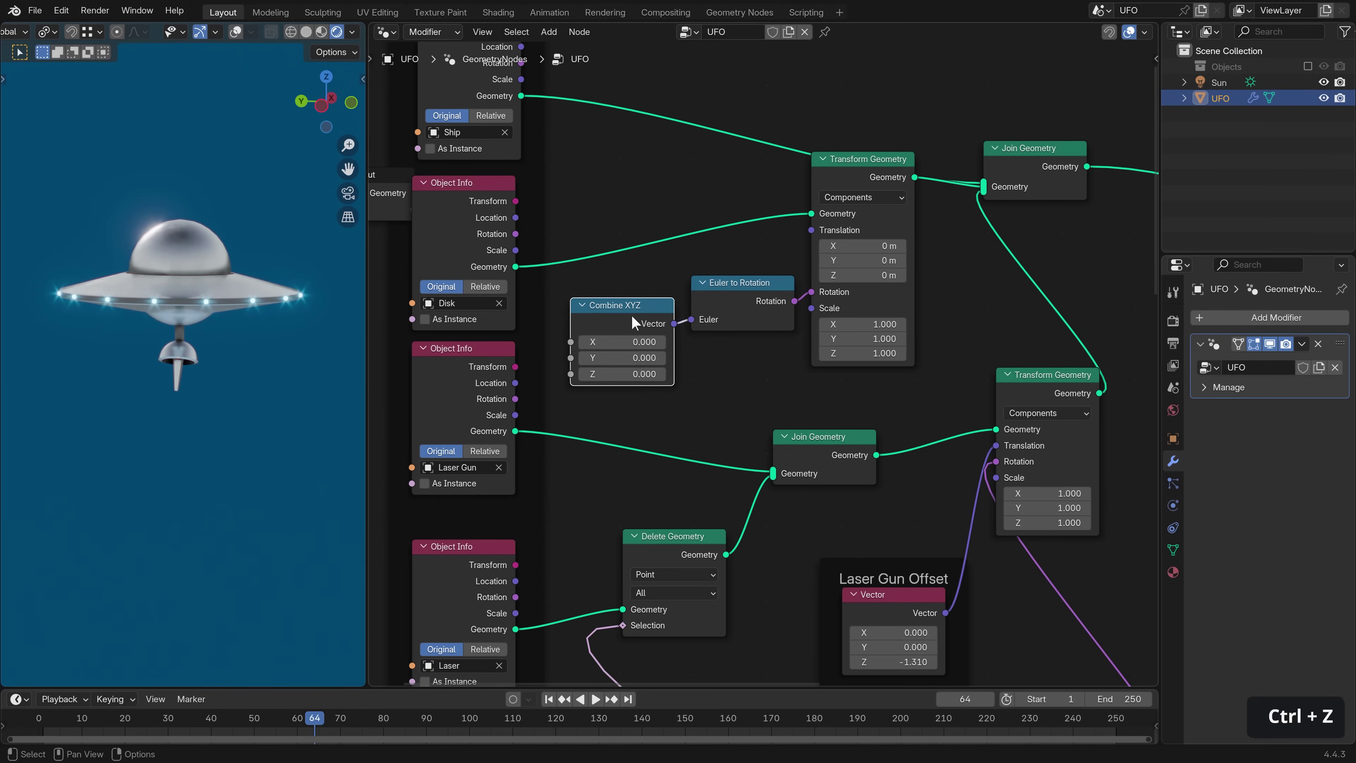
pyautogui.moveTo(618, 312); pyautogui.dragTo(624, 312)
pyautogui.moveTo(965, 312); pyautogui.dragTo(732, 324)
pyautogui.press('g')
pyautogui.click(699, 293)
pyautogui.click(641, 358)
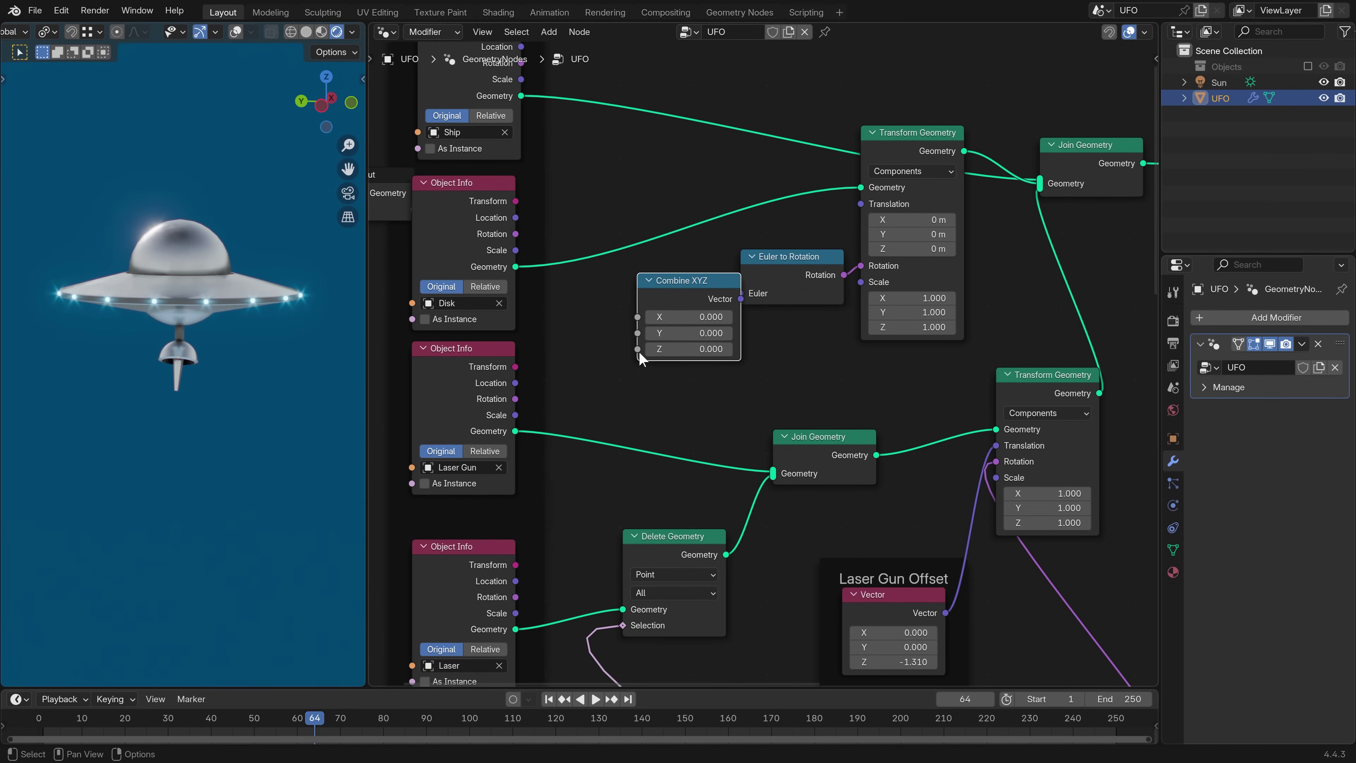
pyautogui.moveTo(601, 369); pyautogui.dragTo(601, 369)
pyautogui.click(667, 388)
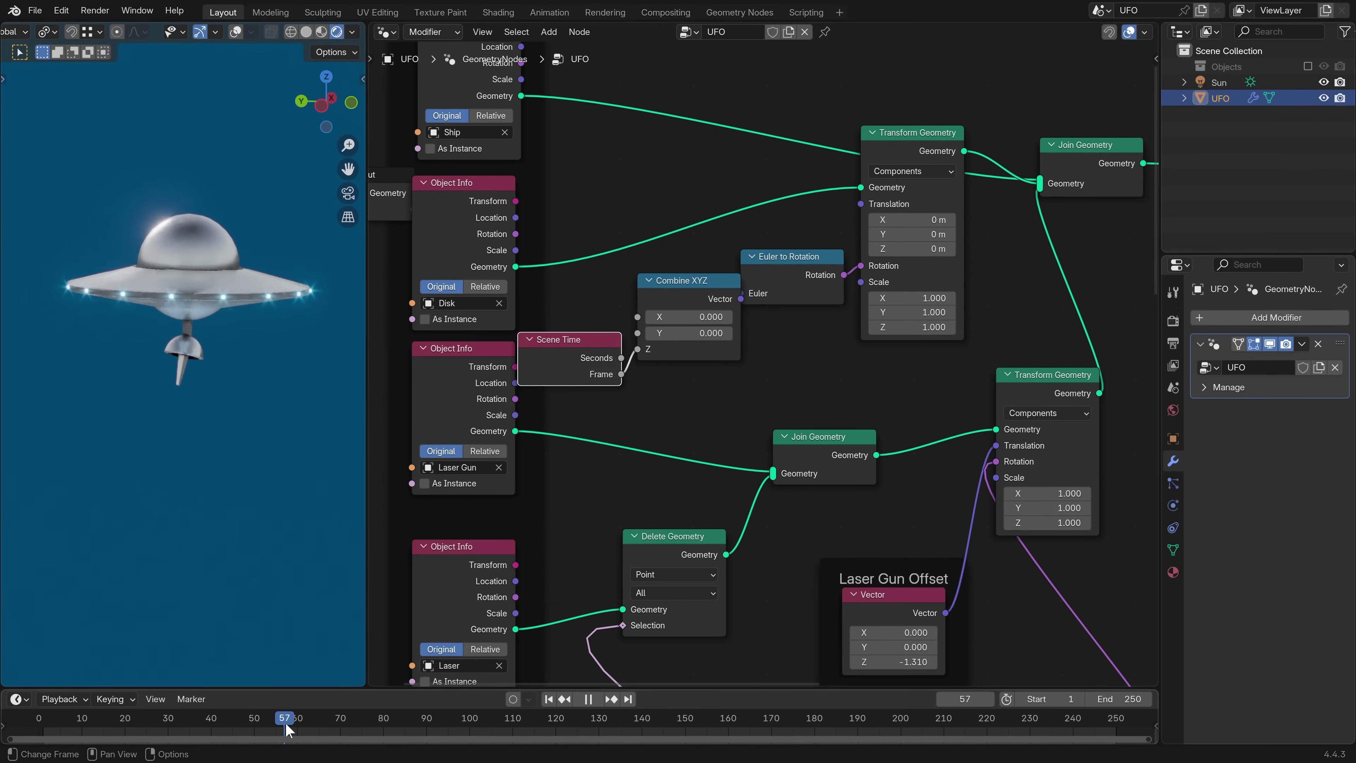
pyautogui.press('space')
pyautogui.press('space')
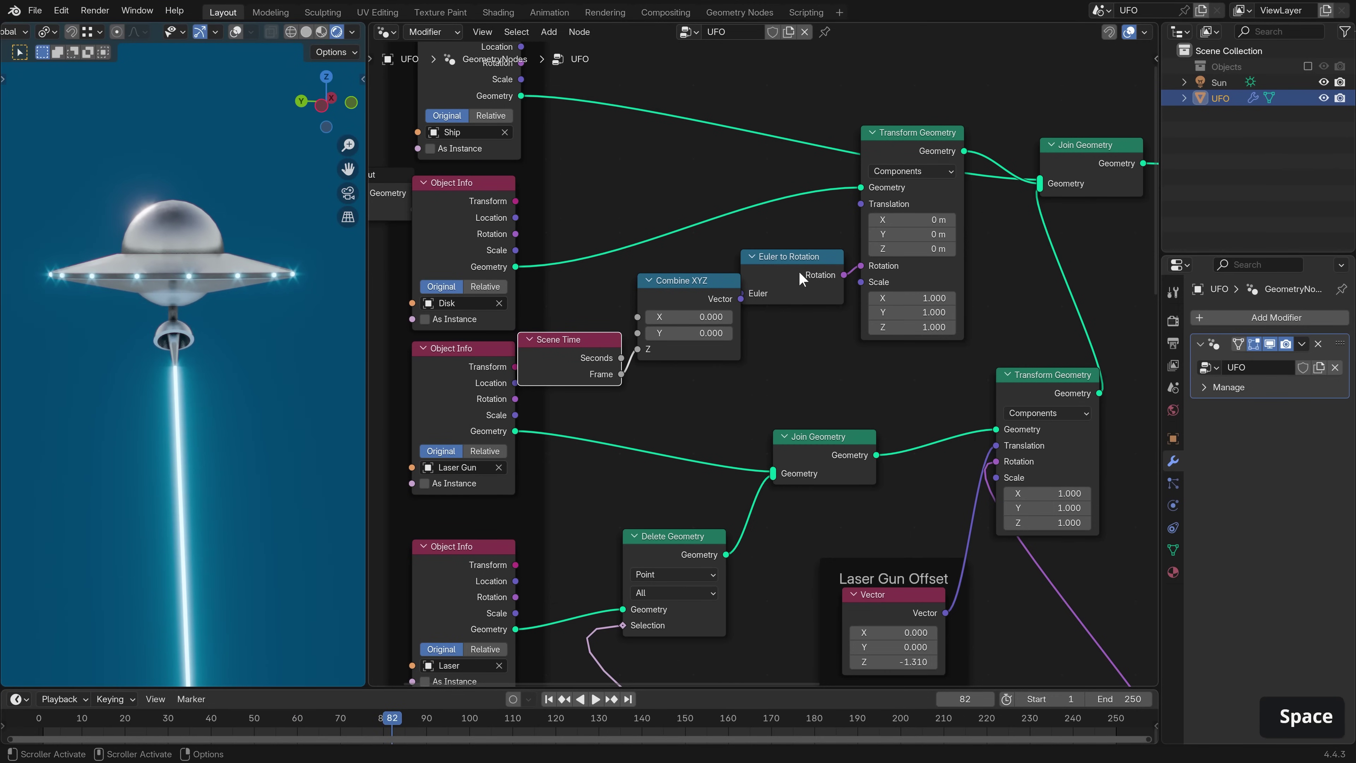
# Tidy the disk nodes and insert a Multiply (0.050) on the Frame-to-Z link to slow the spin.
pyautogui.moveTo(801, 278); pyautogui.dragTo(821, 269)
pyautogui.moveTo(685, 302); pyautogui.dragTo(776, 299)
pyautogui.hotkey('shift', 'a')
pyautogui.write('mm')
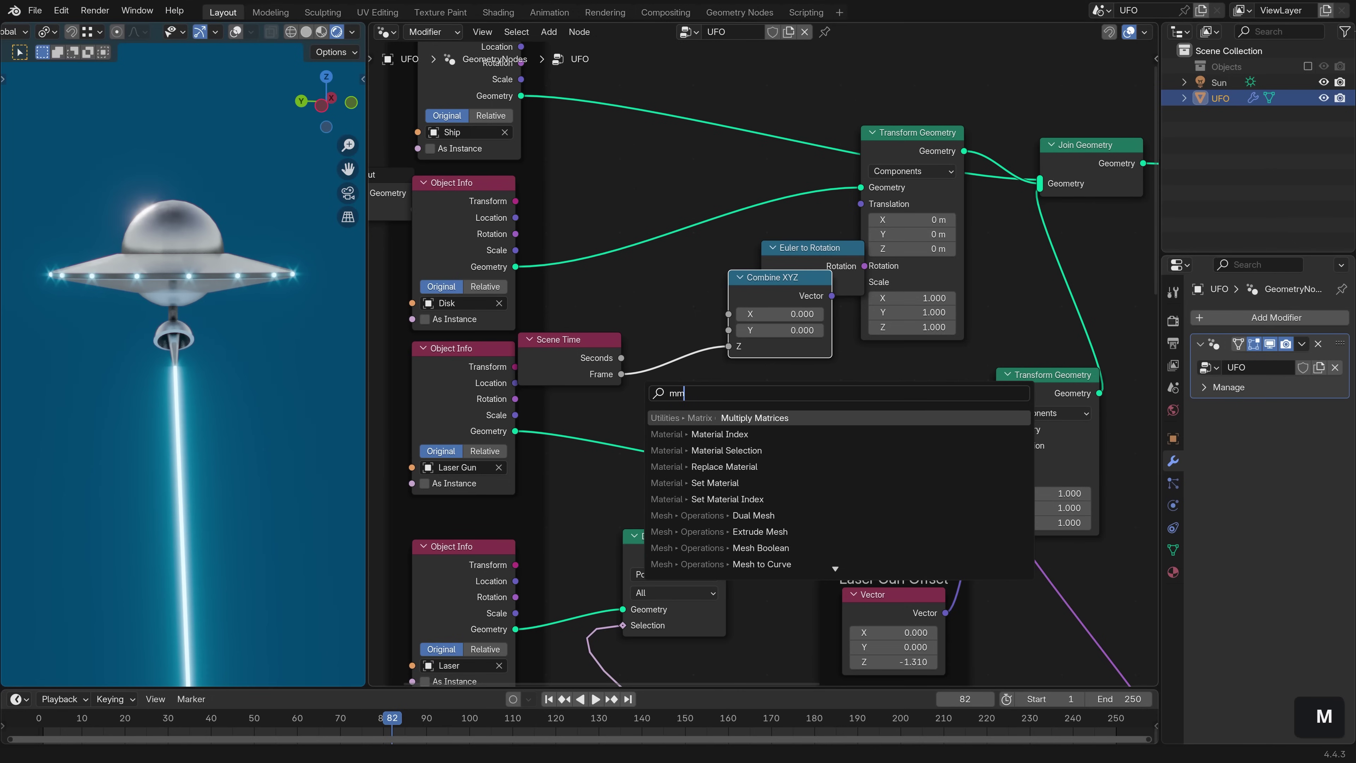
pyautogui.press('BackSpace')
pyautogui.press('BackSpace')
pyautogui.click(687, 399)
pyautogui.click(705, 392)
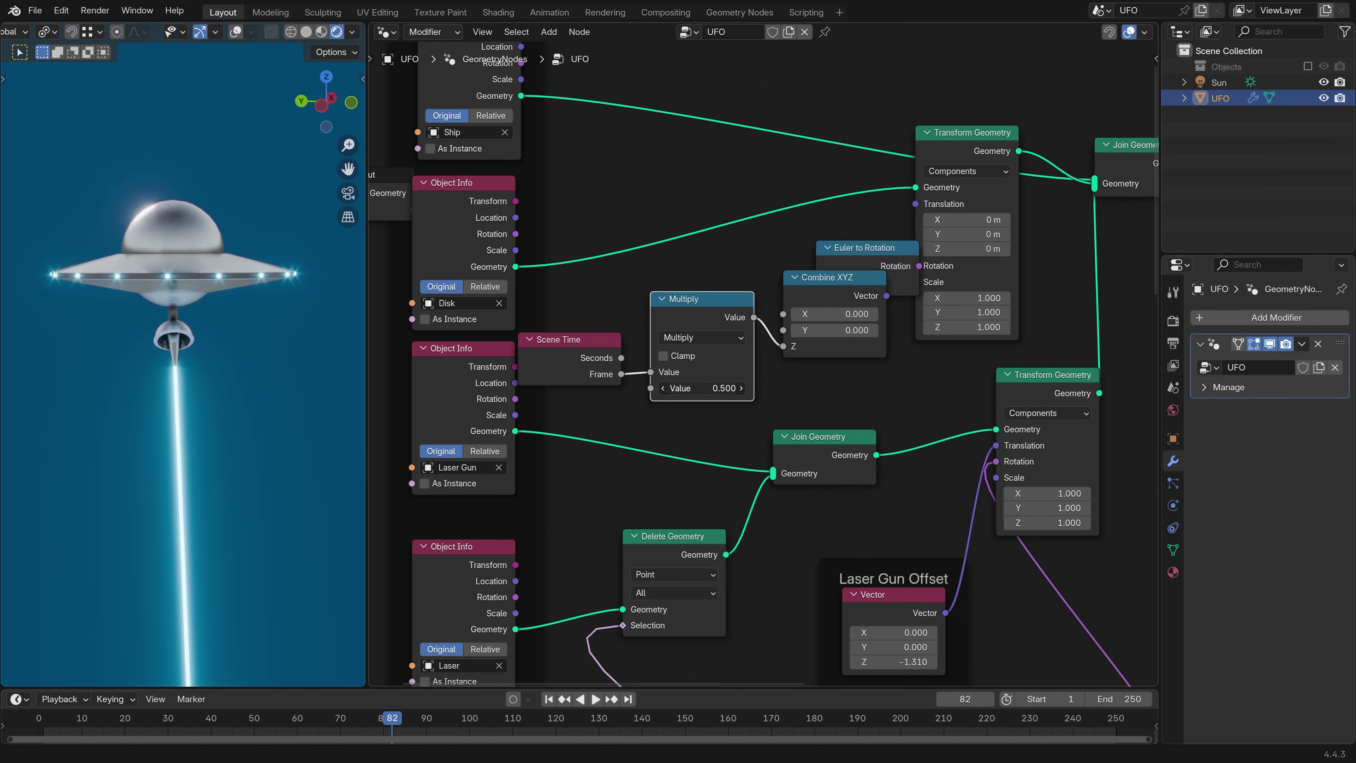
pyautogui.press('space')
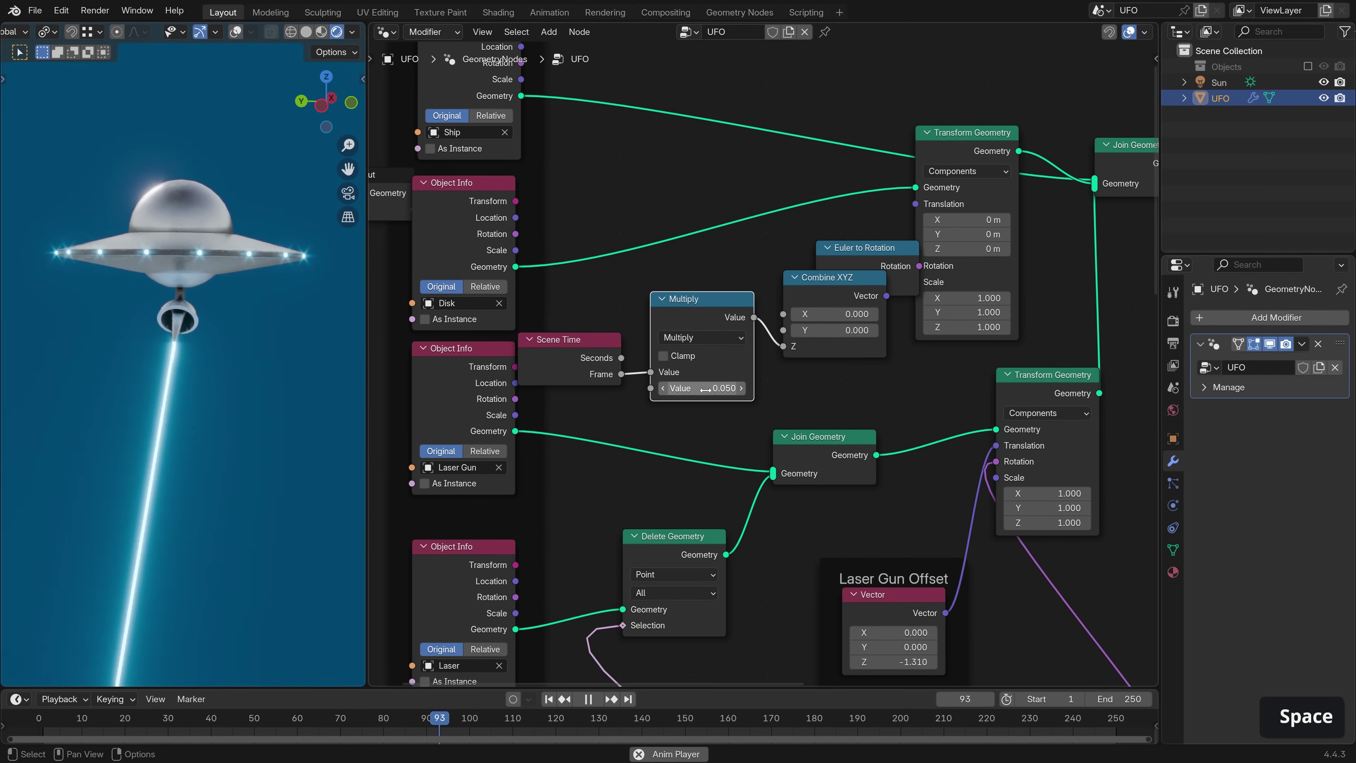
pyautogui.moveTo(840, 317); pyautogui.dragTo(764, 319, button='middle')
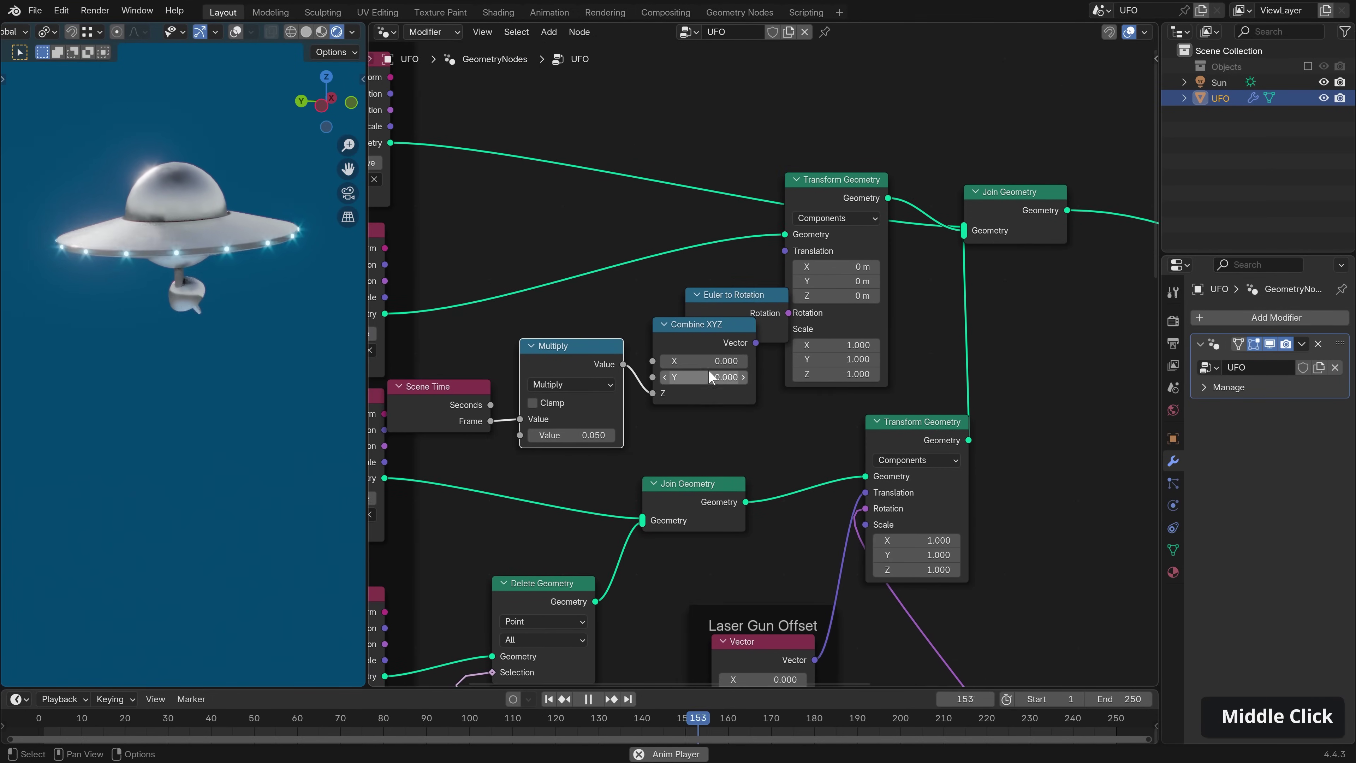
# Wrap the four disk rotation nodes in a frame labelled 'Disk Rotation'.
pyautogui.scroll(-3, 764, 319)
pyautogui.moveTo(550, 337); pyautogui.dragTo(598, 330, button='middle')
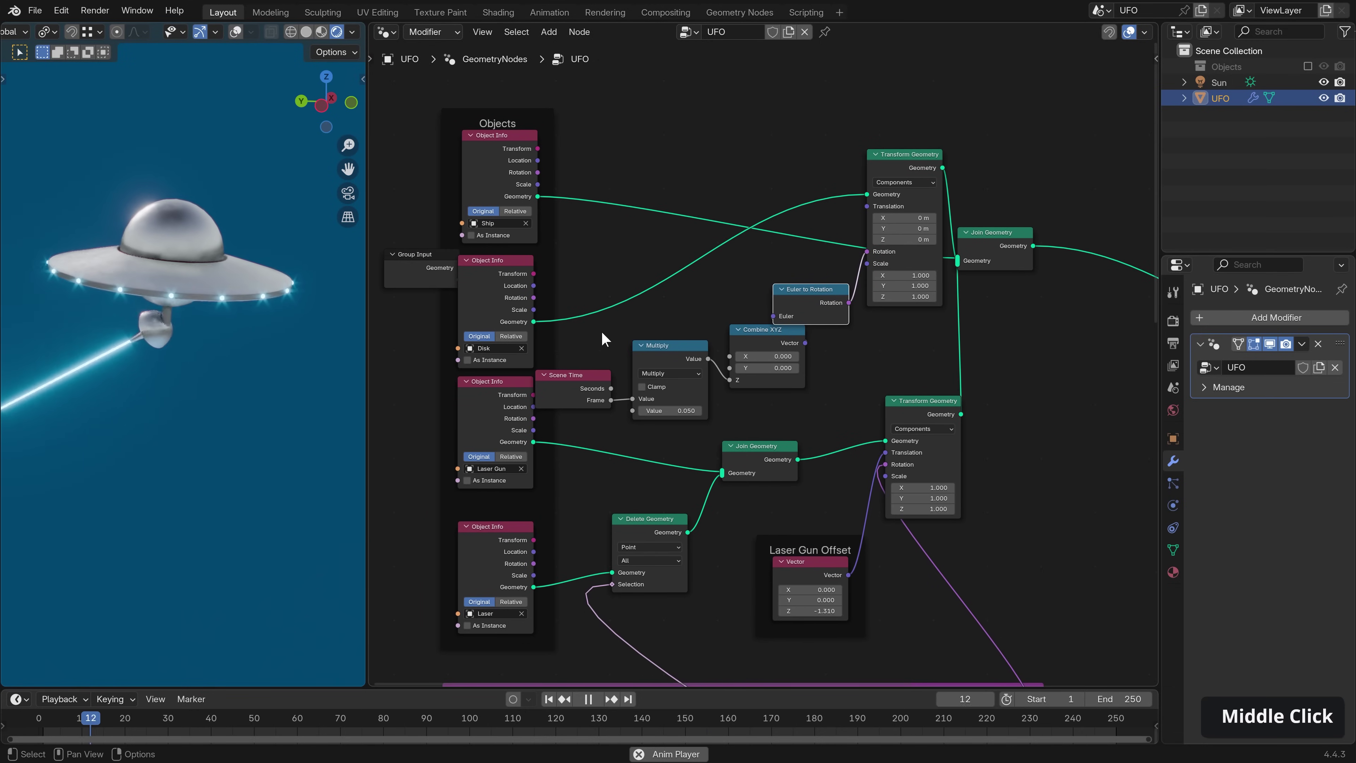
pyautogui.moveTo(598, 330); pyautogui.dragTo(761, 396)
pyautogui.keyDown('shift'); pyautogui.click(811, 315); pyautogui.keyUp('shift')
pyautogui.hotkey('shift', 'p')
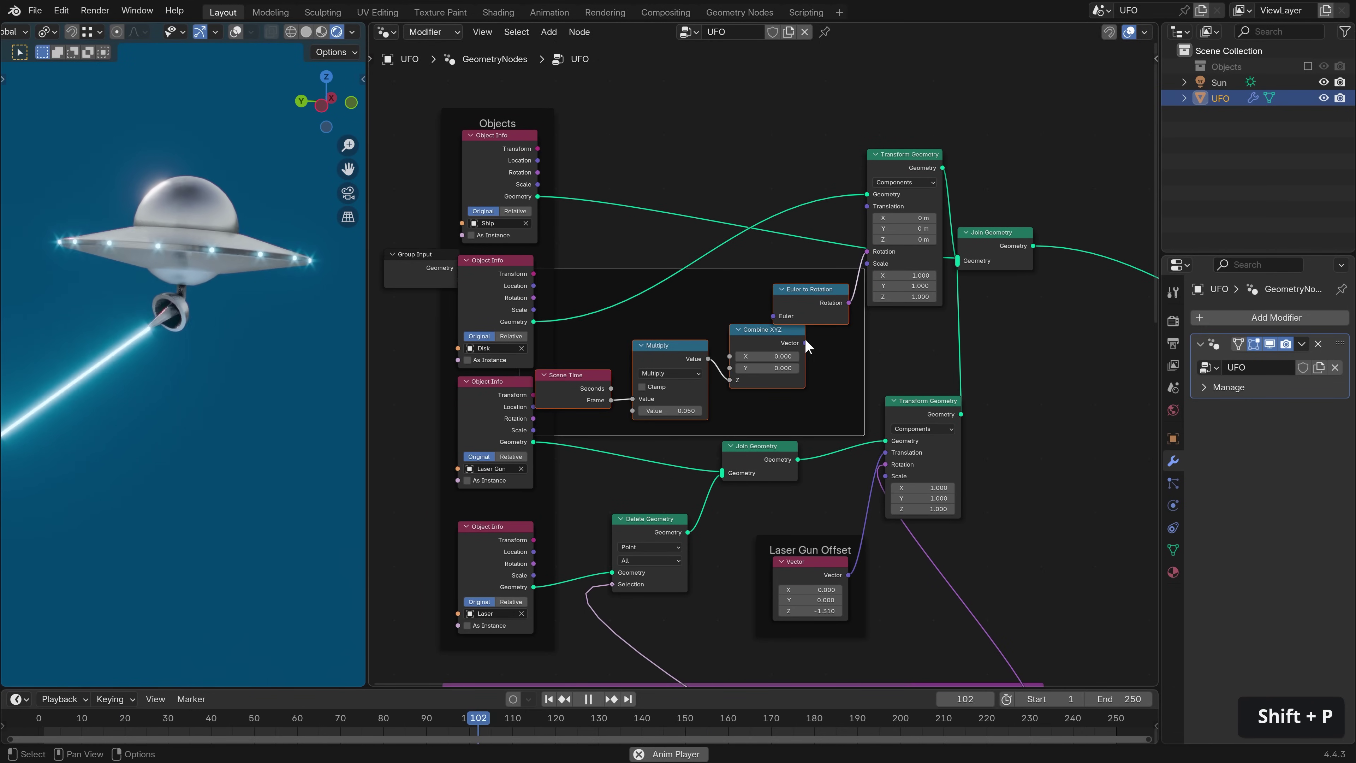
pyautogui.moveTo(727, 277); pyautogui.dragTo(777, 292)
pyautogui.press('F2')
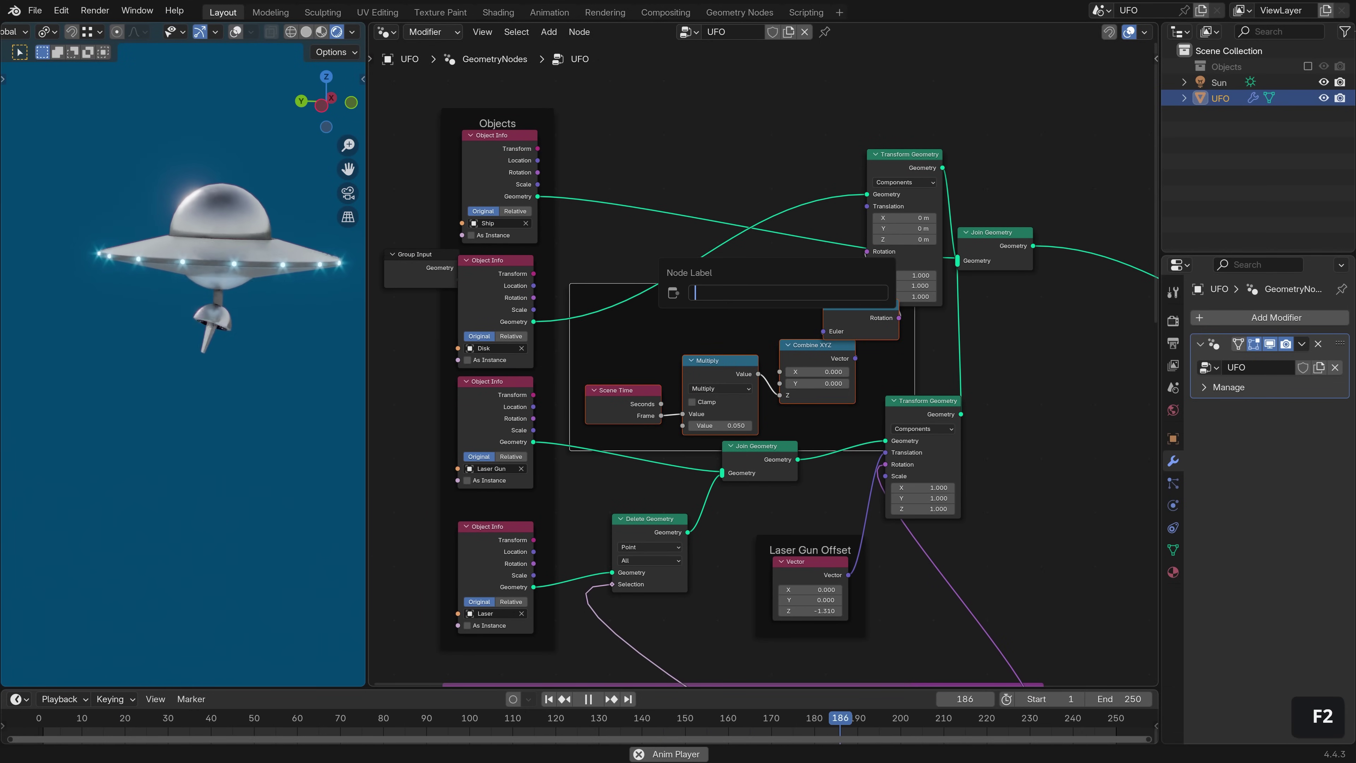
pyautogui.write('Disk Rotation')
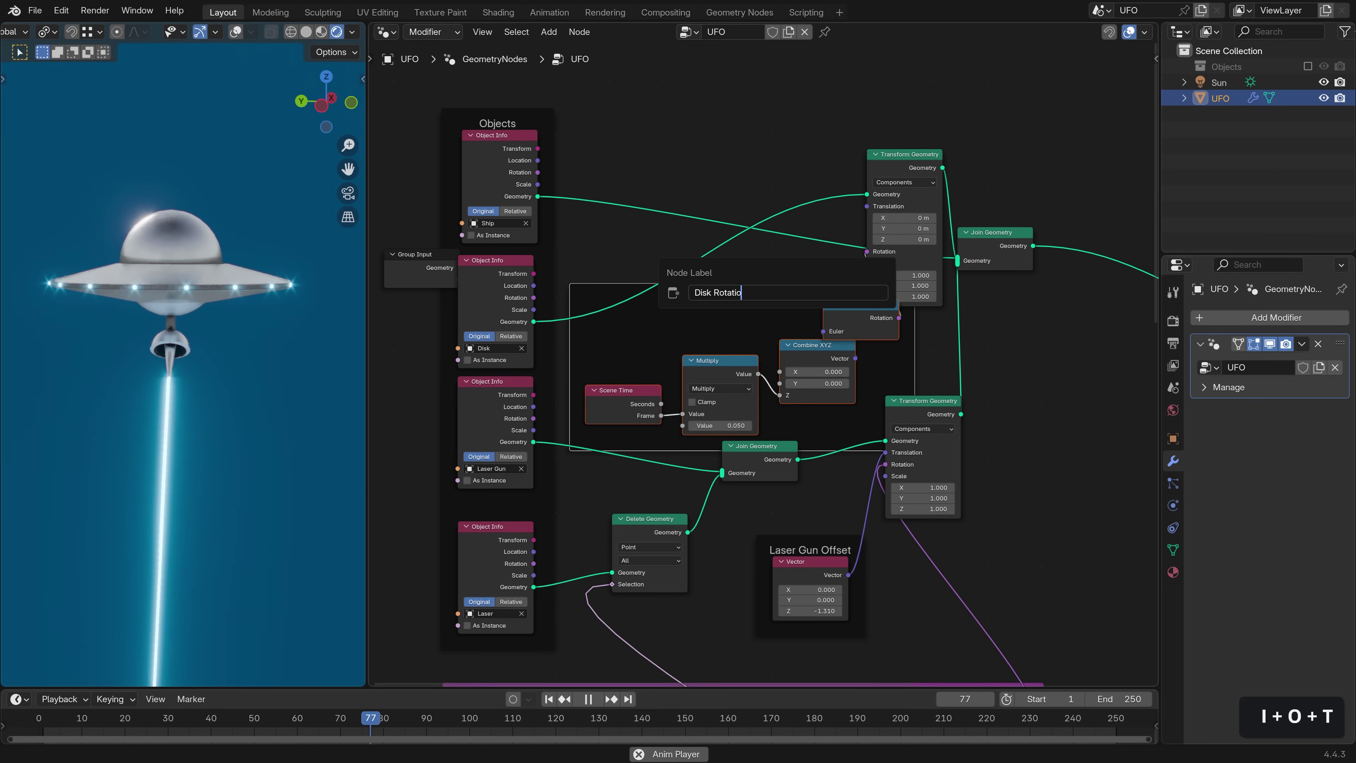
pyautogui.press('Return')
# Enable a custom purple colour for the Disk Rotation frame in the sidebar.
pyautogui.press('n')
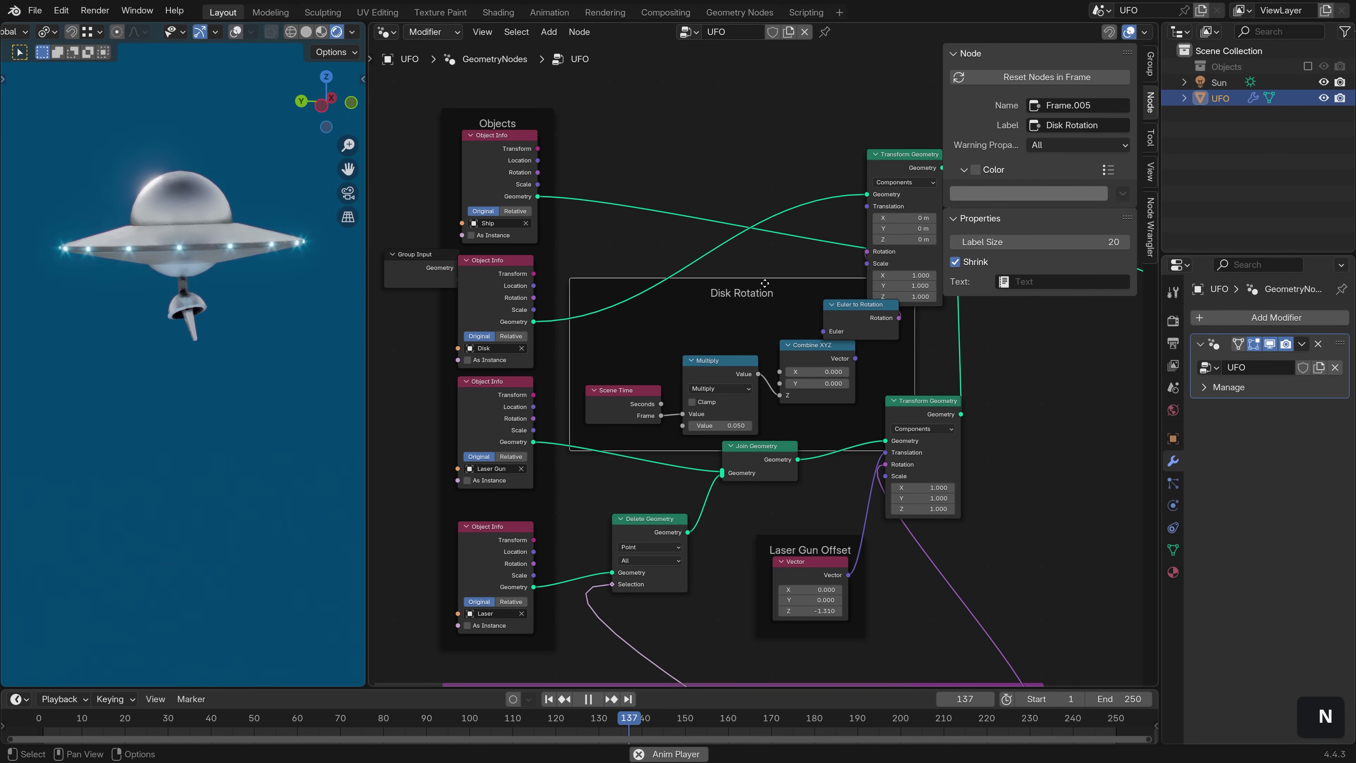
pyautogui.click(977, 169)
pyautogui.click(1006, 192)
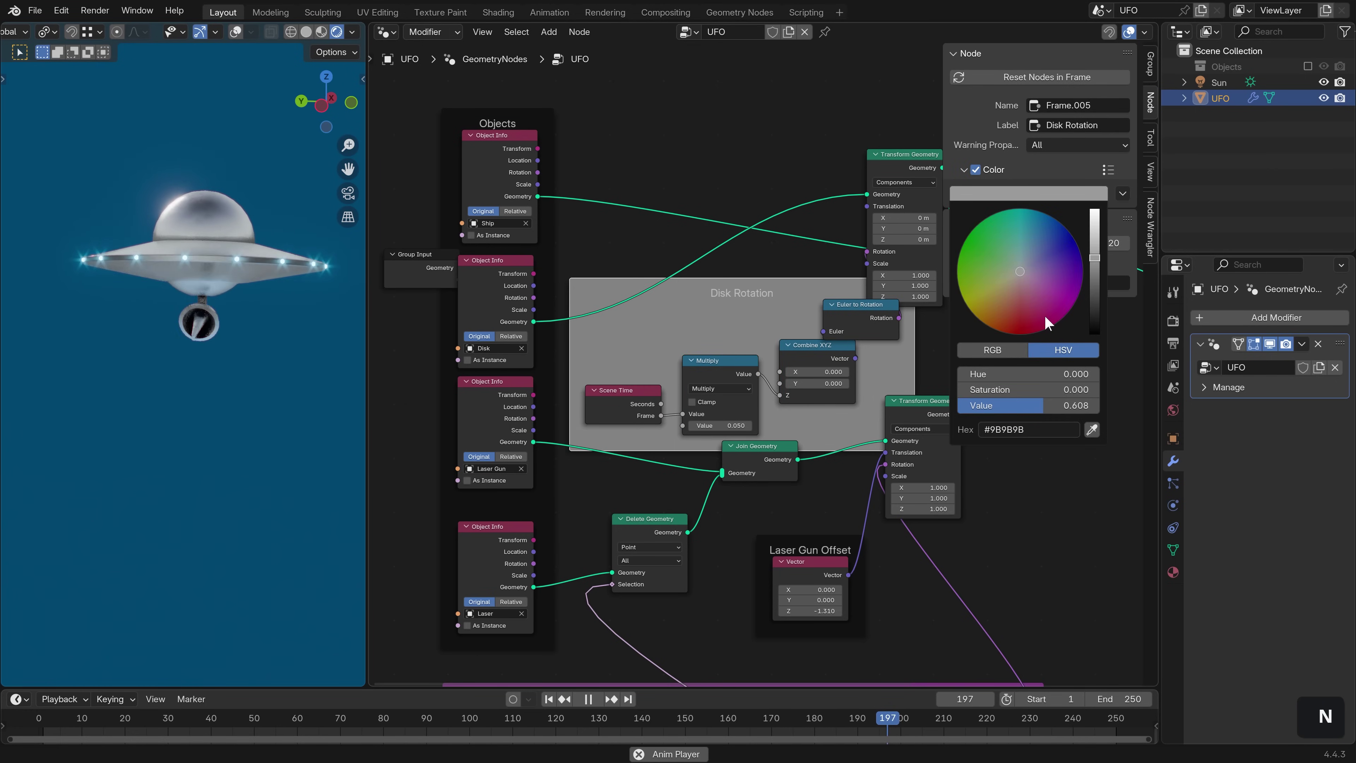
pyautogui.moveTo(1045, 315); pyautogui.dragTo(1052, 294)
pyautogui.scroll(-2, 655, 253)
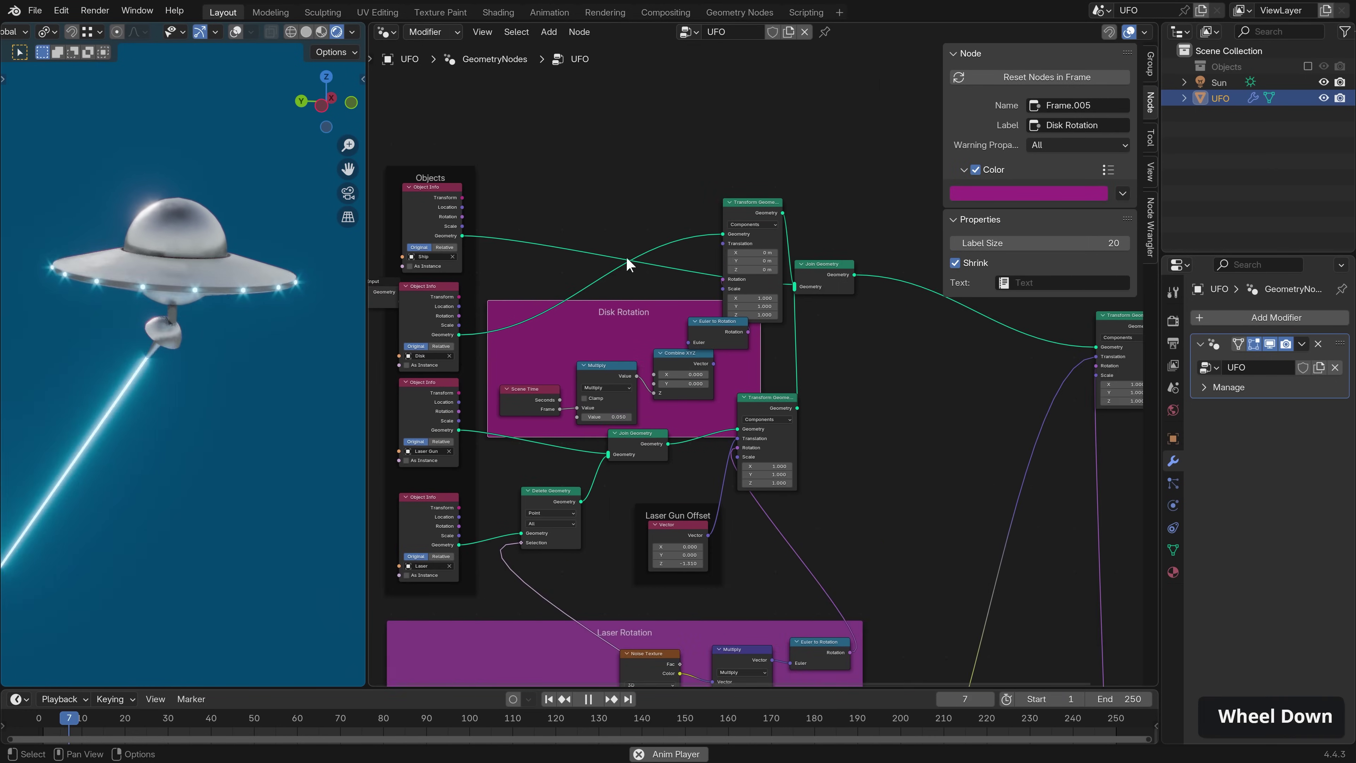
pyautogui.press('n')
pyautogui.moveTo(690, 354); pyautogui.dragTo(705, 254, button='middle')
# Delete the old Group Input and place a new Group Input left of the Objects frame.
pyautogui.scroll(2, 754, 263)
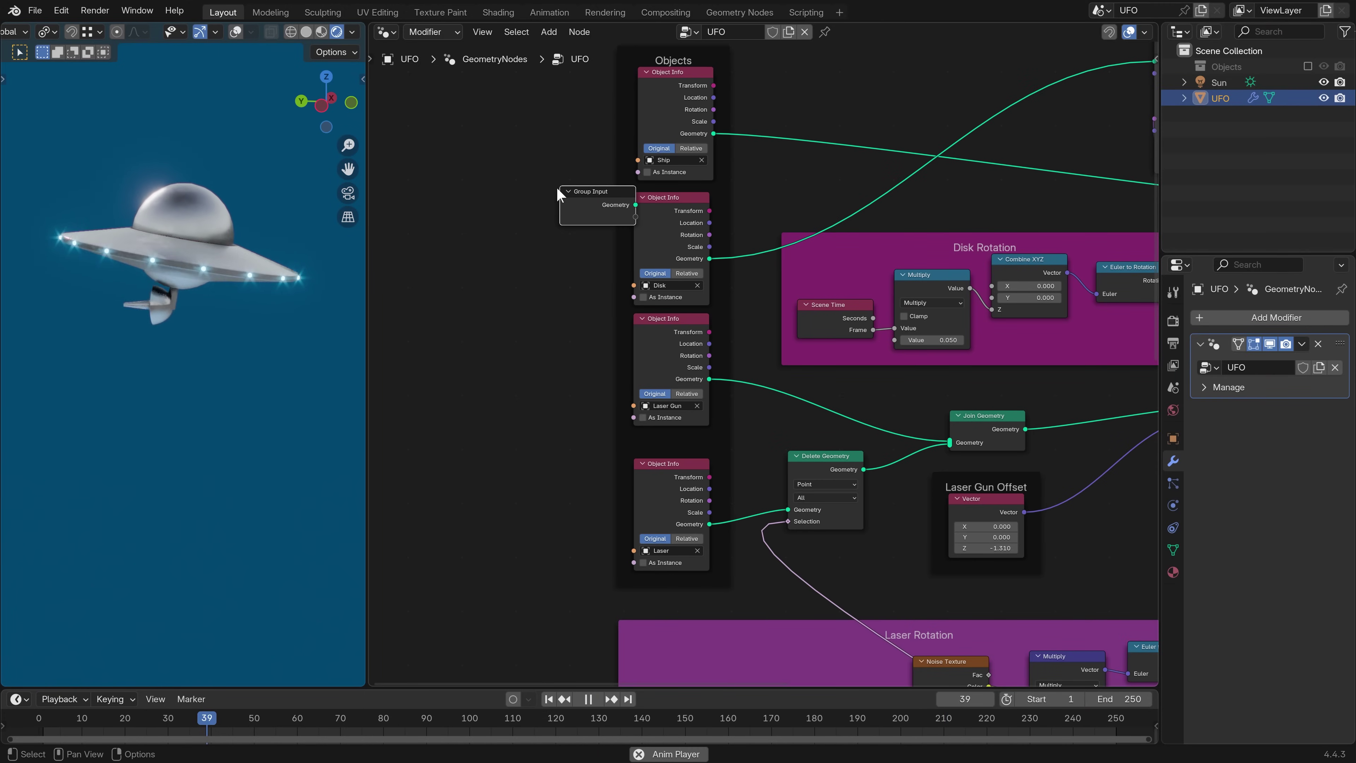
pyautogui.press('x')
pyautogui.hotkey('shift', 'a')
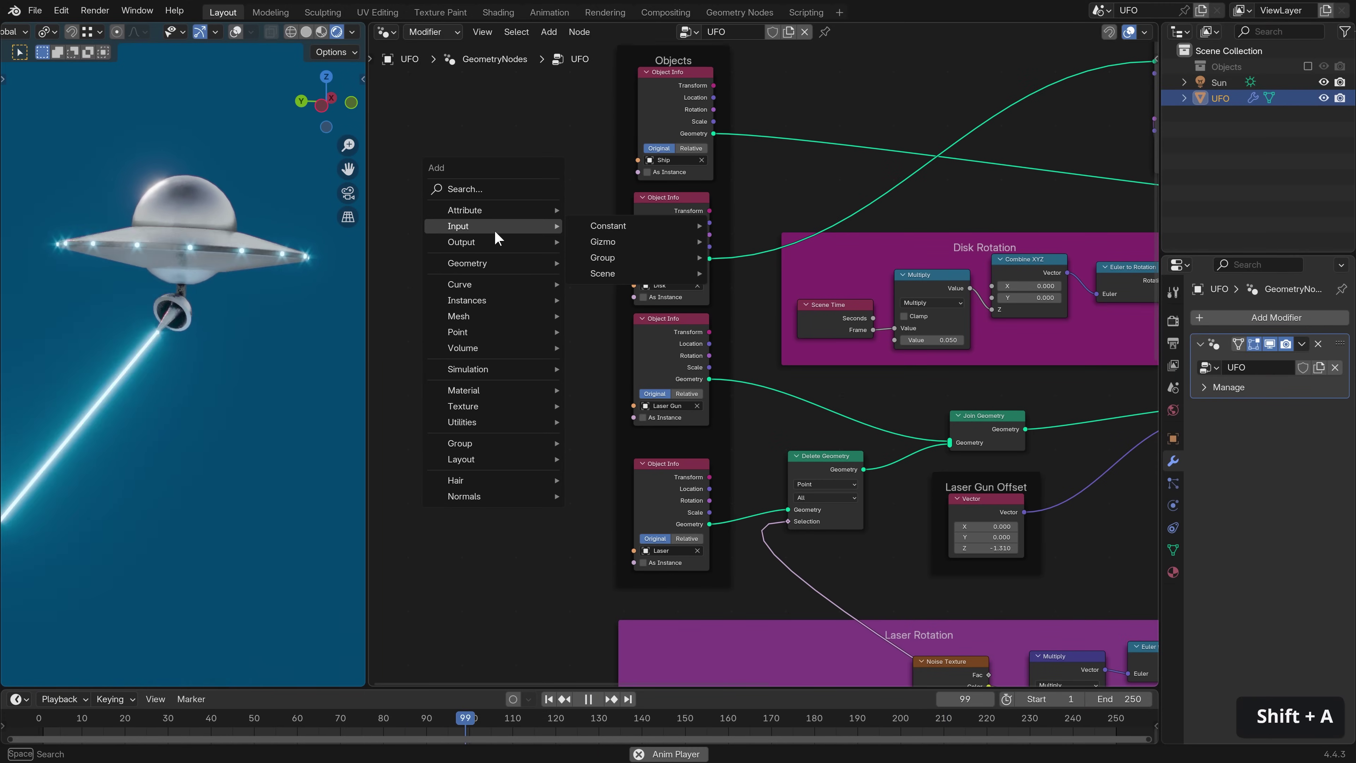
pyautogui.moveTo(495, 227)
pyautogui.moveTo(602, 257)
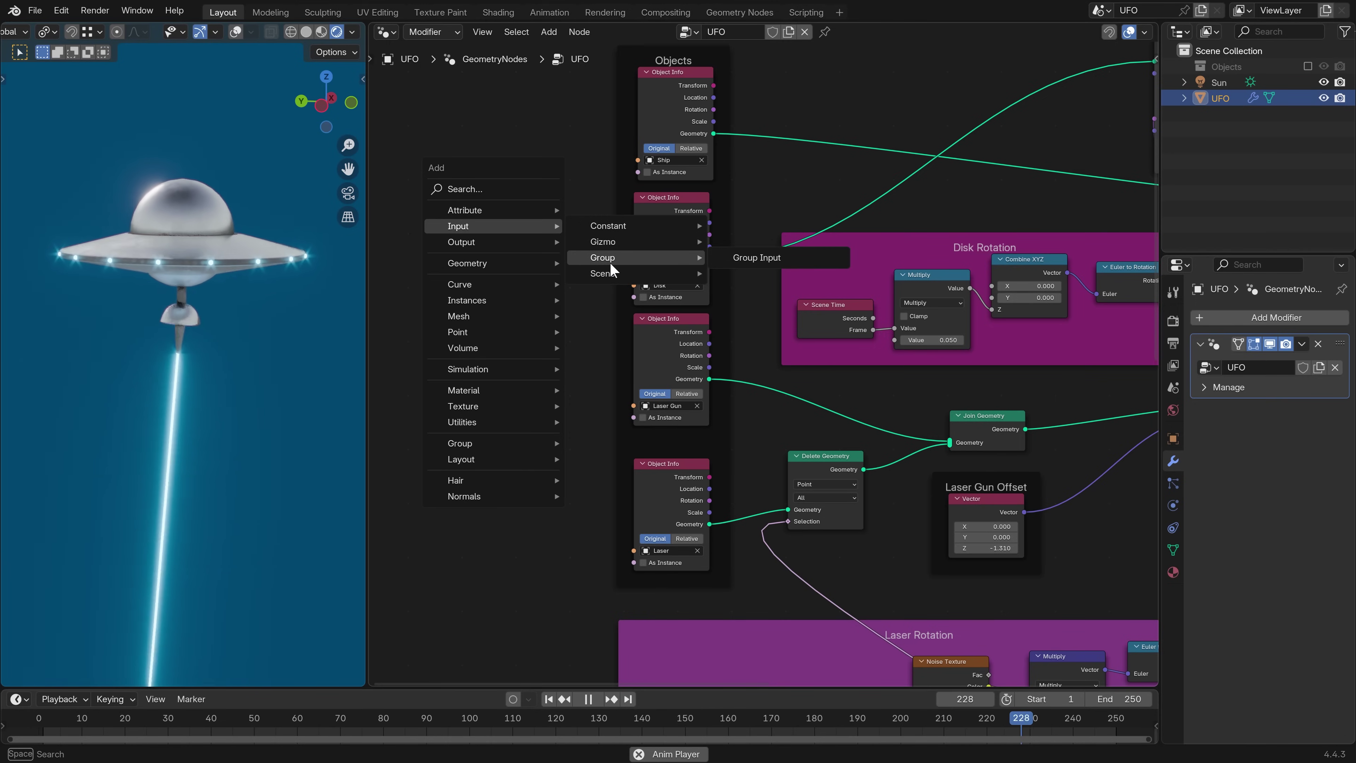
pyautogui.click(746, 257)
pyautogui.click(453, 281)
pyautogui.moveTo(464, 370); pyautogui.dragTo(506, 252, button='middle')
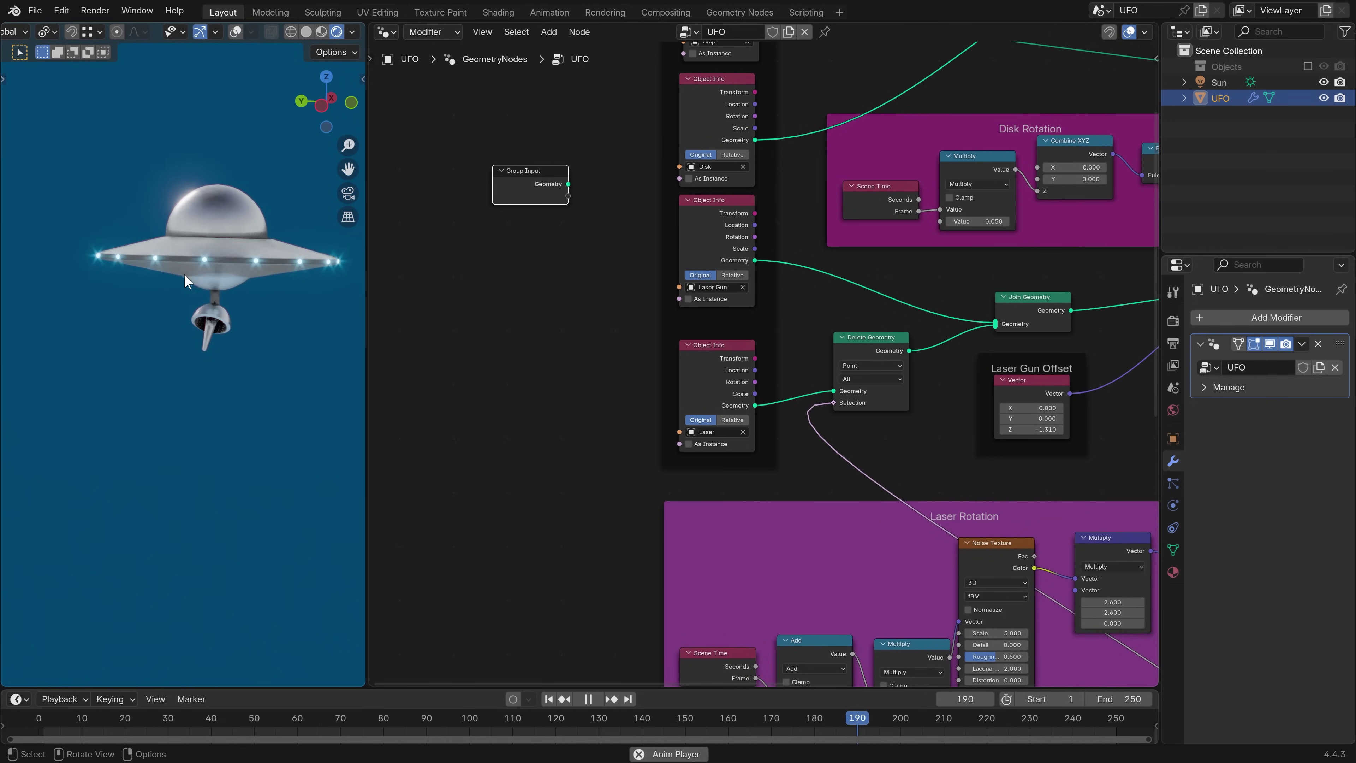
pyautogui.press('space')
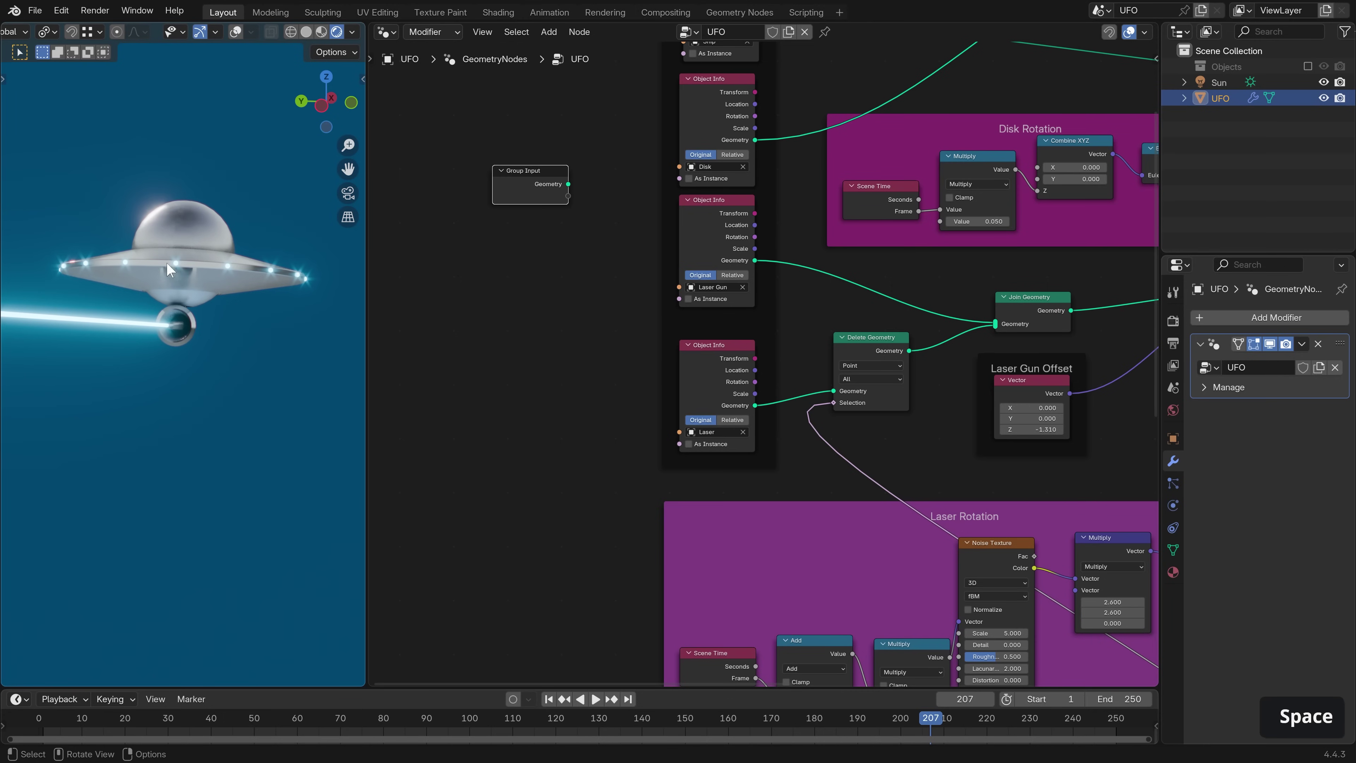
pyautogui.press('space')
pyautogui.press('space')
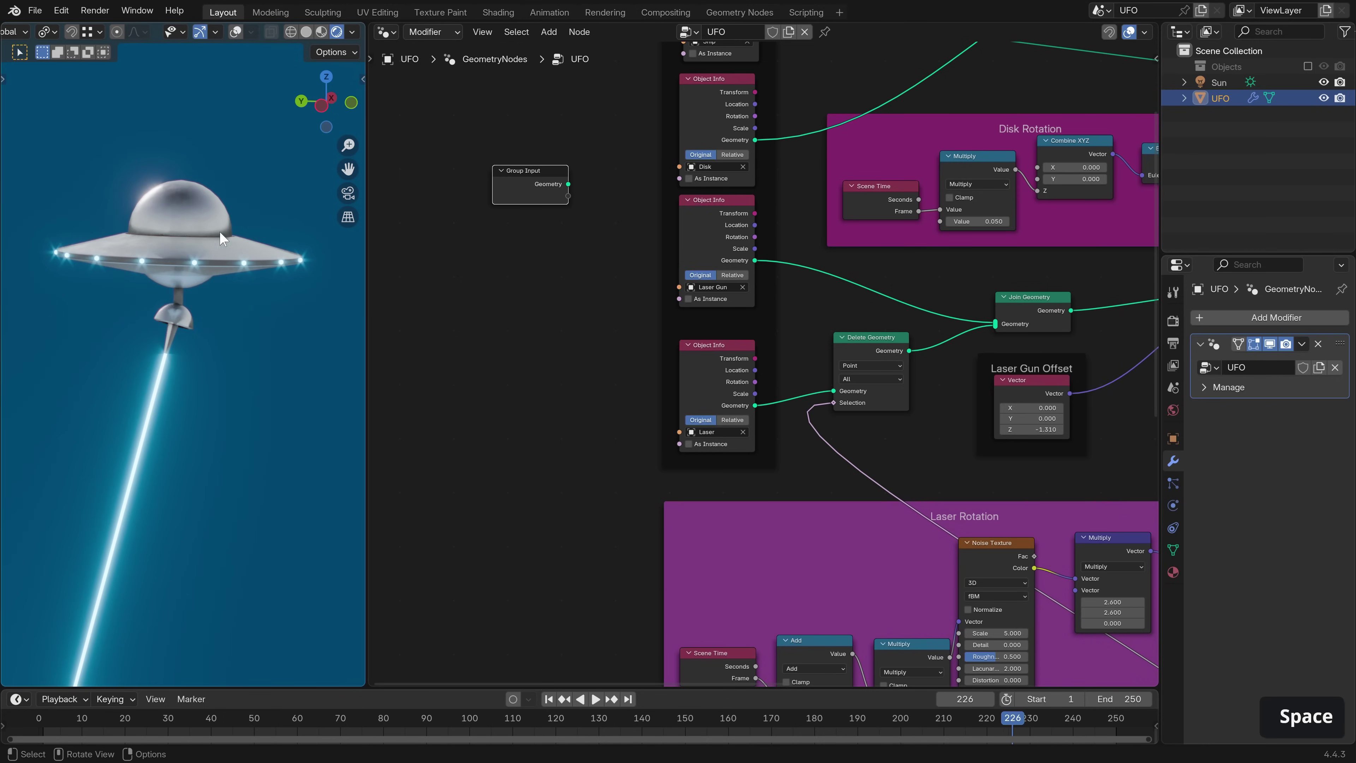
pyautogui.scroll(2, 942, 165)
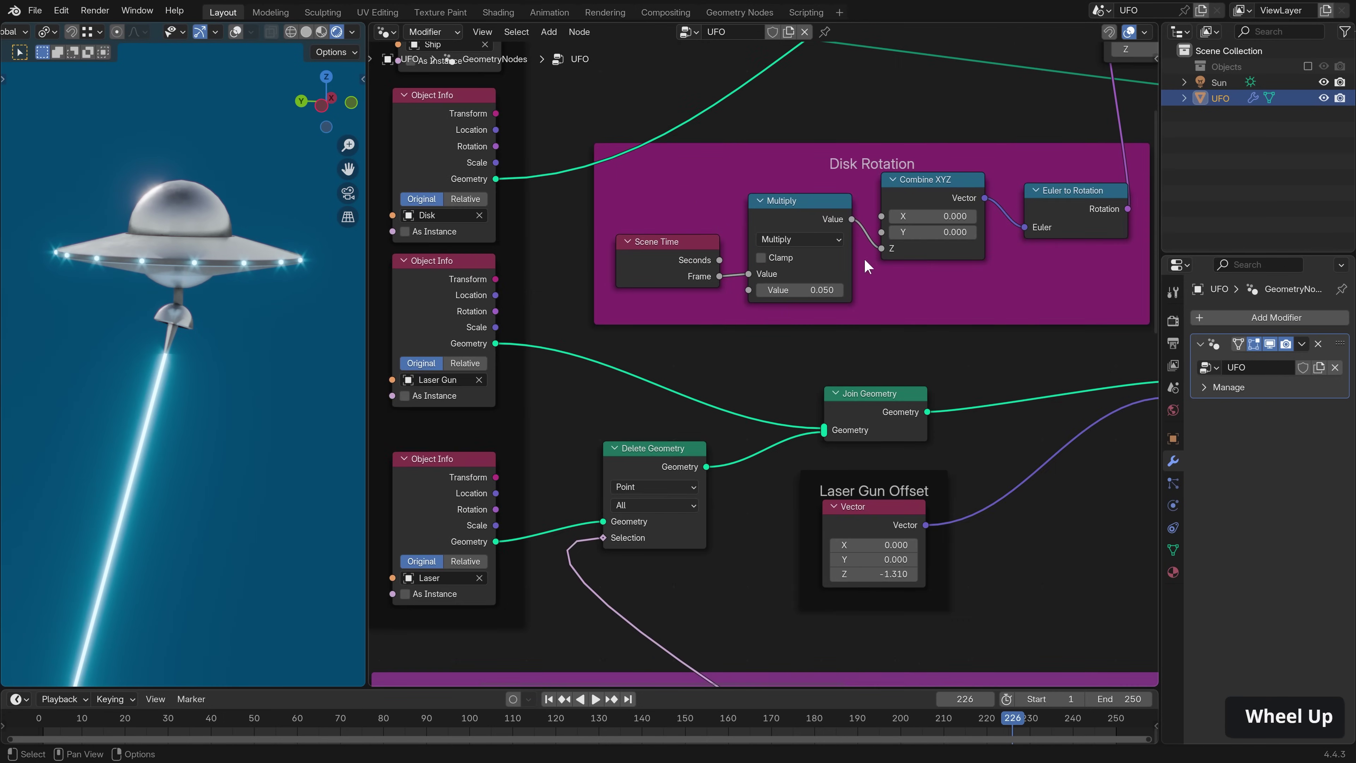
# Set the disk Multiply value to 0.050 while previewing the spin.
pyautogui.press('space')
pyautogui.moveTo(790, 290); pyautogui.dragTo(790, 291)
pyautogui.click(781, 291)
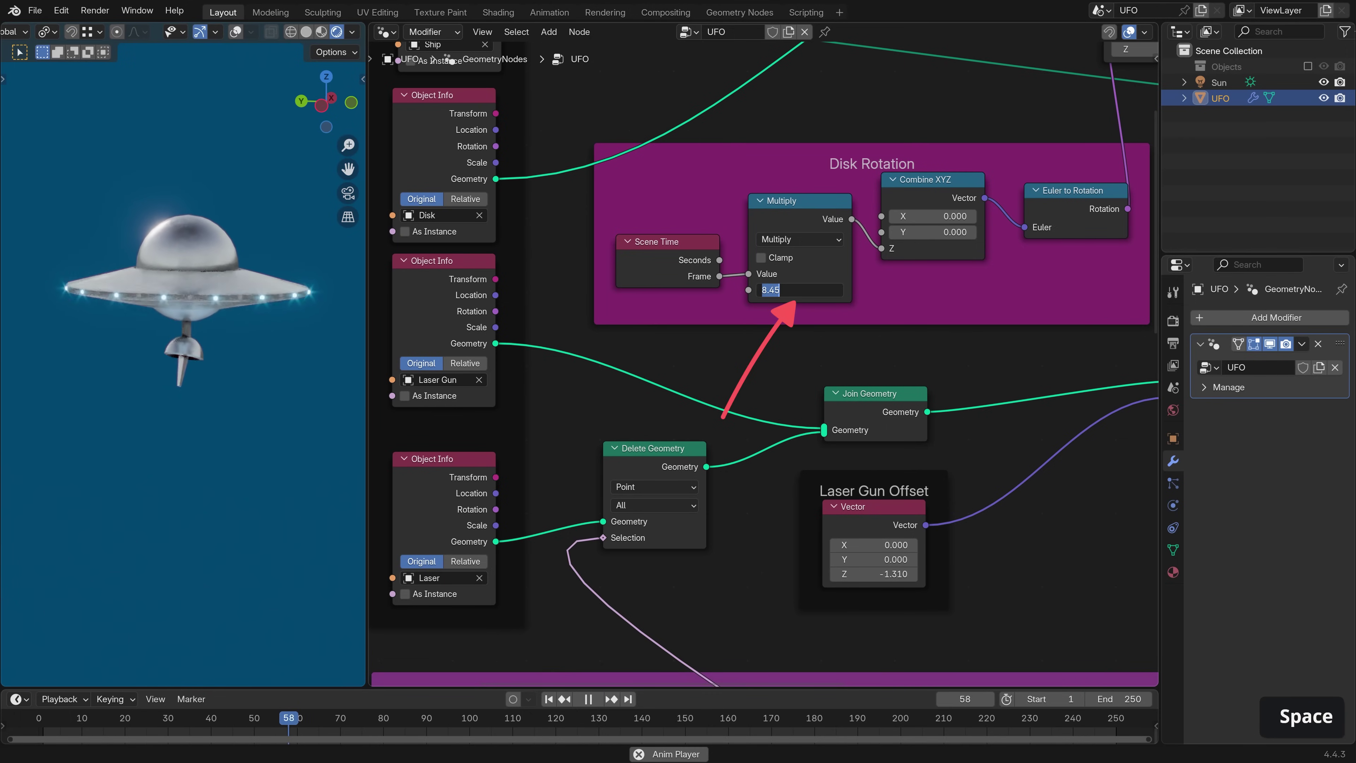
pyautogui.write('.05')
pyautogui.press('Return')
pyautogui.press('space')
# Link Multiply's value to a new Group Input socket and rename it 'Disk Speed'.
pyautogui.moveTo(777, 294); pyautogui.dragTo(1026, 319, button='middle')
pyautogui.moveTo(1055, 235); pyautogui.dragTo(784, 303)
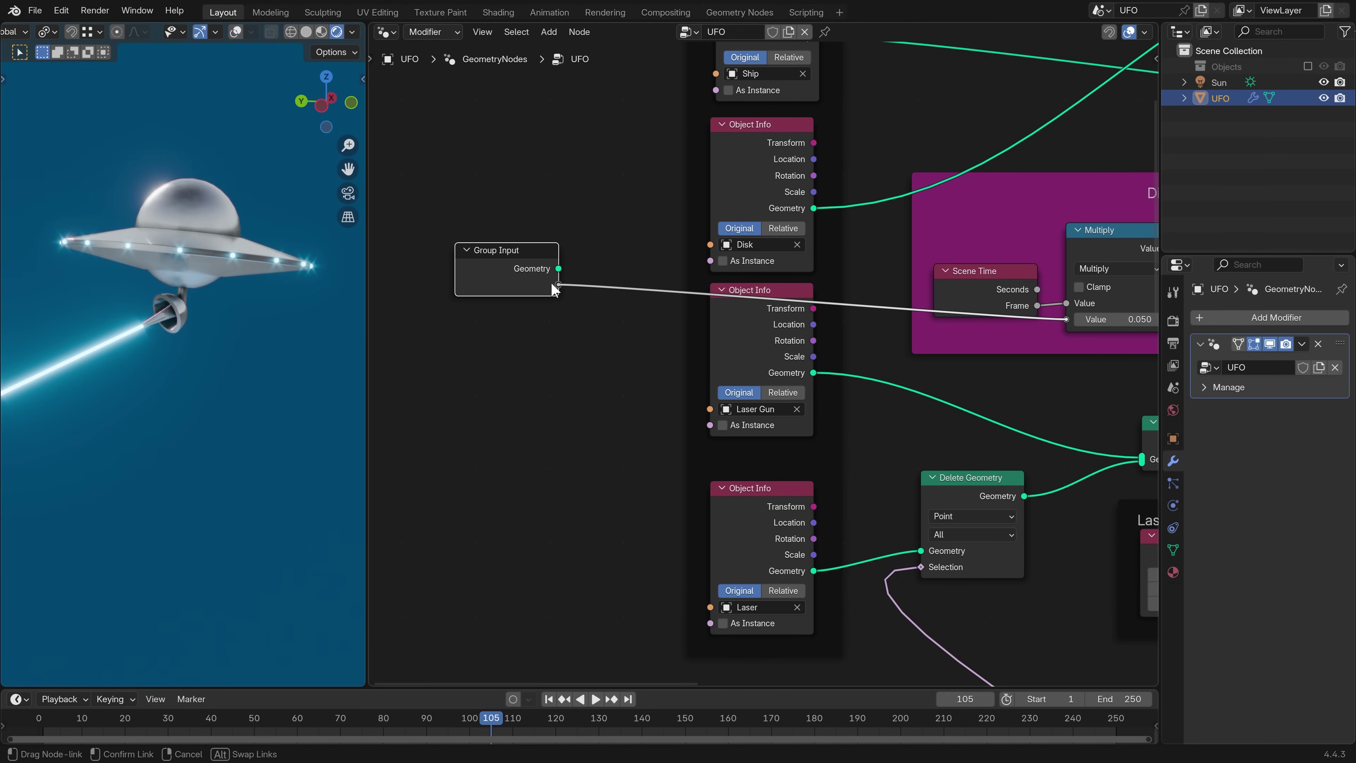
pyautogui.moveTo(554, 283); pyautogui.dragTo(560, 285)
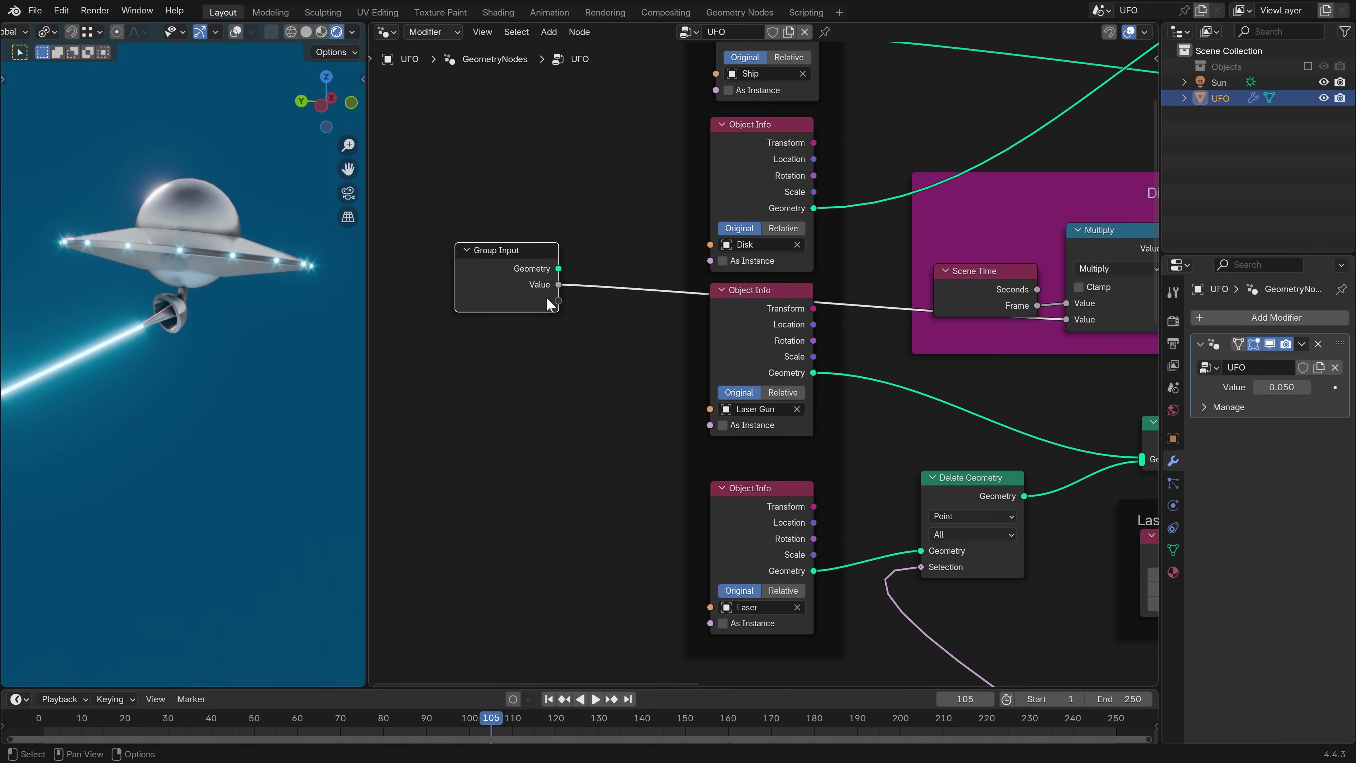
pyautogui.press('n')
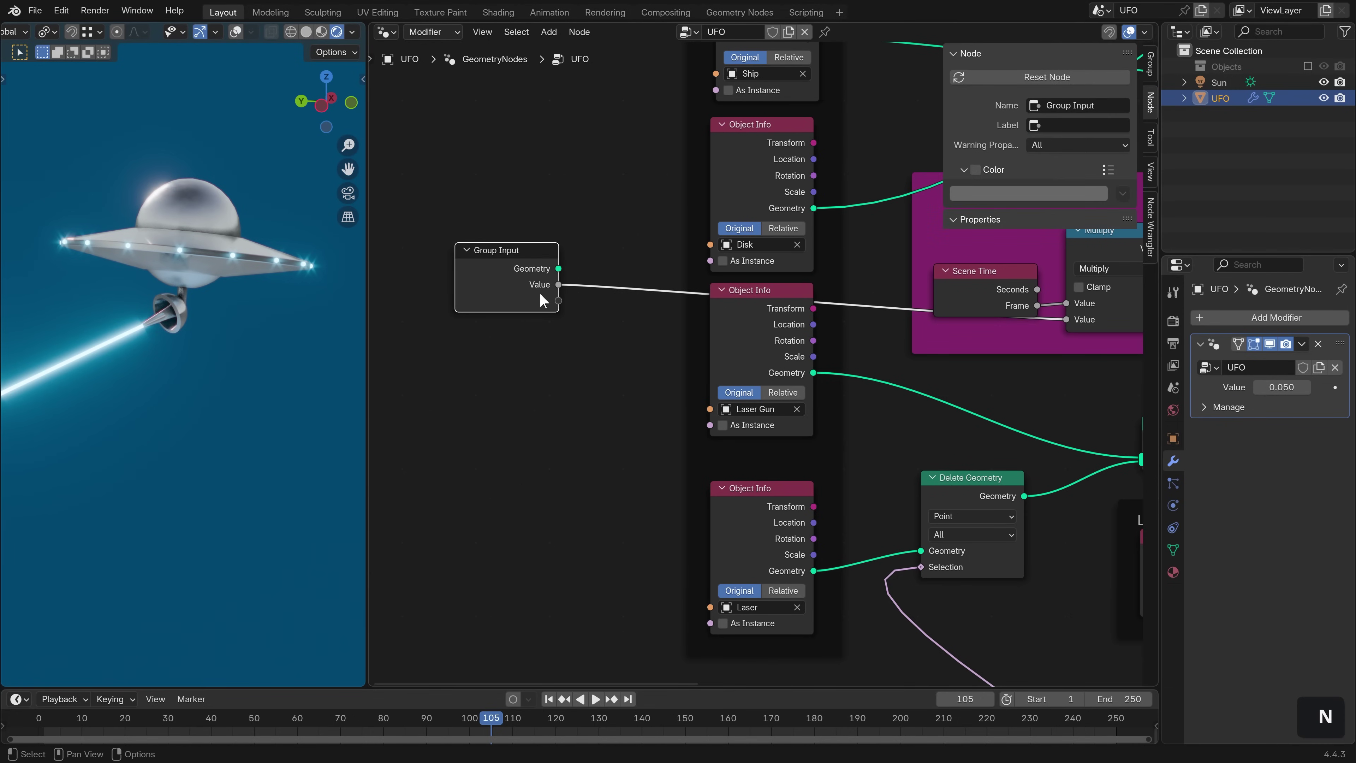
pyautogui.click(1149, 70)
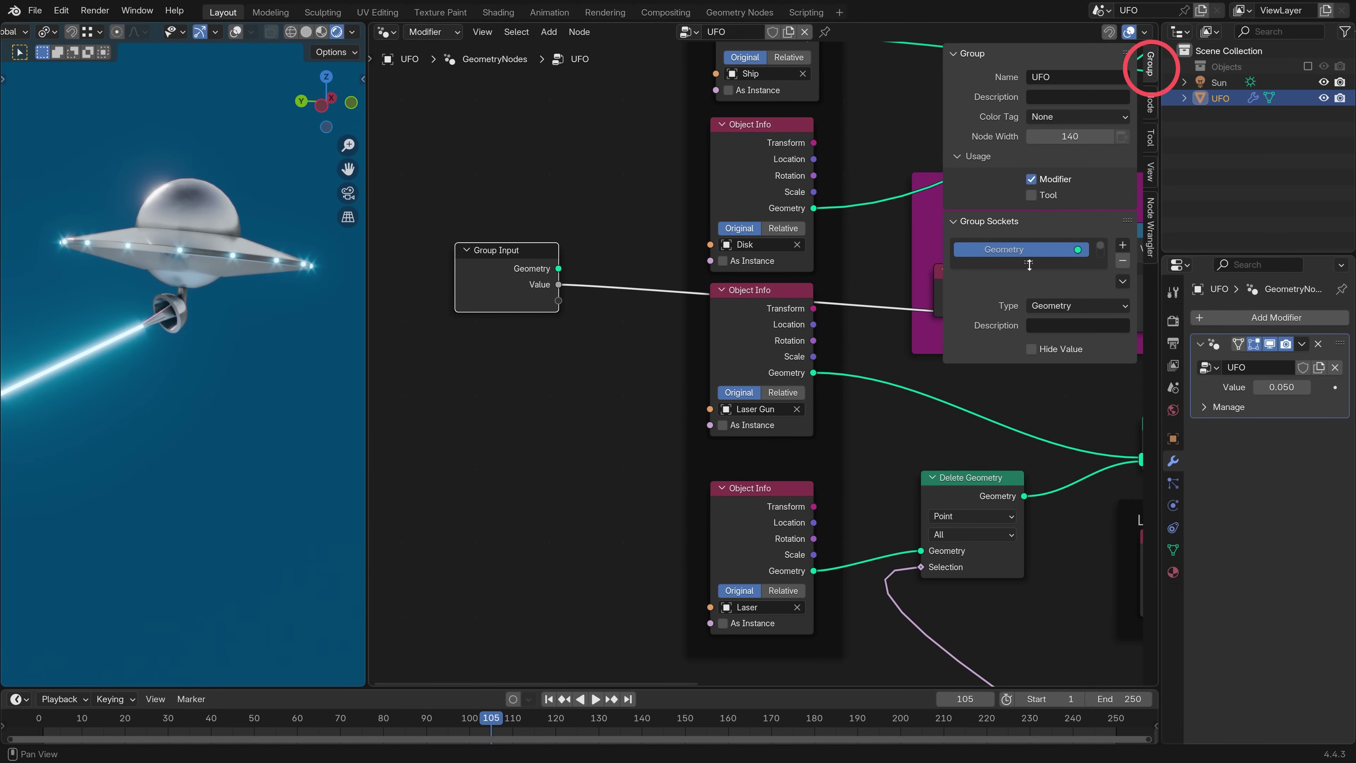
pyautogui.moveTo(1029, 265); pyautogui.dragTo(1027, 404)
pyautogui.doubleClick(1014, 285)
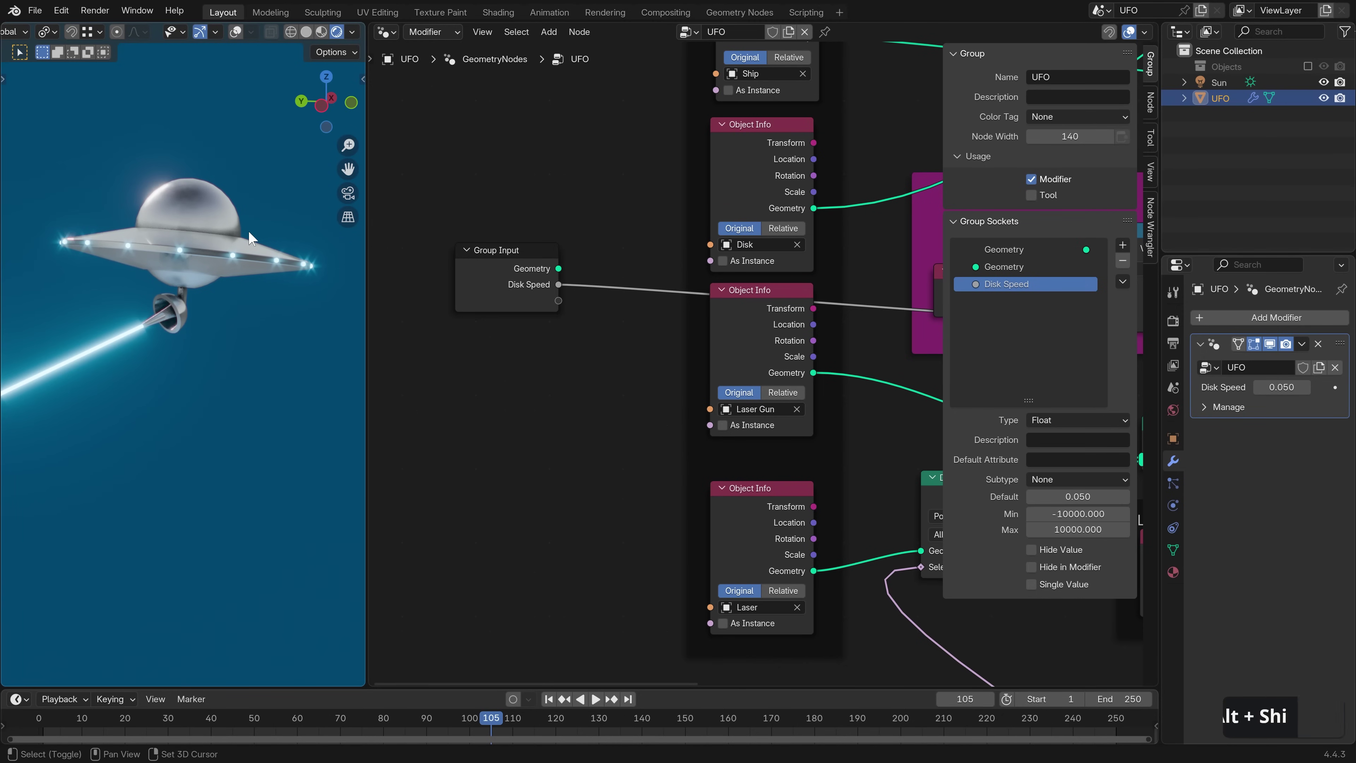
# Place a linked duplicate UFO.001 directly above the original and set its Disk Speed to 0.098.
pyautogui.hotkey('alt', 'shift', 'z')
pyautogui.keyDown('shift'); pyautogui.moveTo(242, 213); pyautogui.dragTo(243, 370, button='middle'); pyautogui.keyUp('shift')
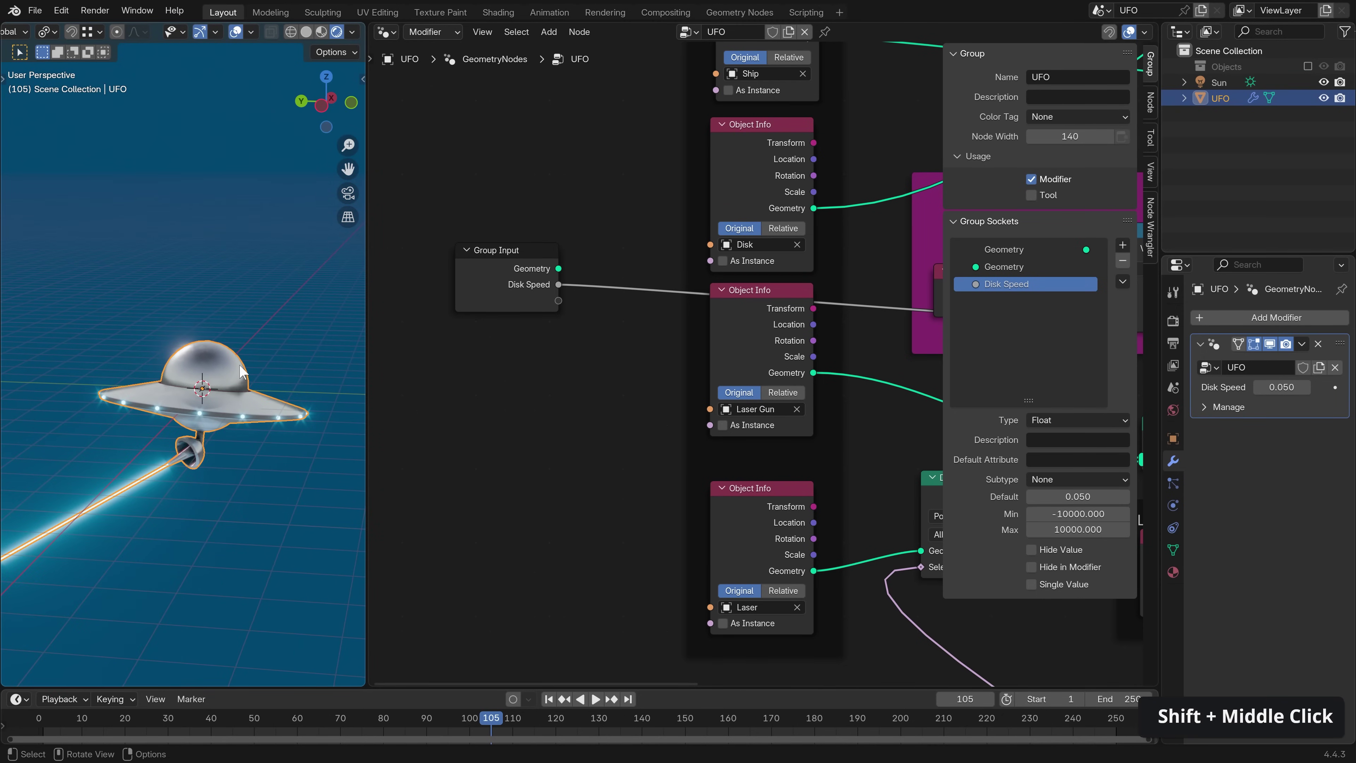
pyautogui.hotkey('alt', 'd')
pyautogui.press('z')
pyautogui.click(316, 354)
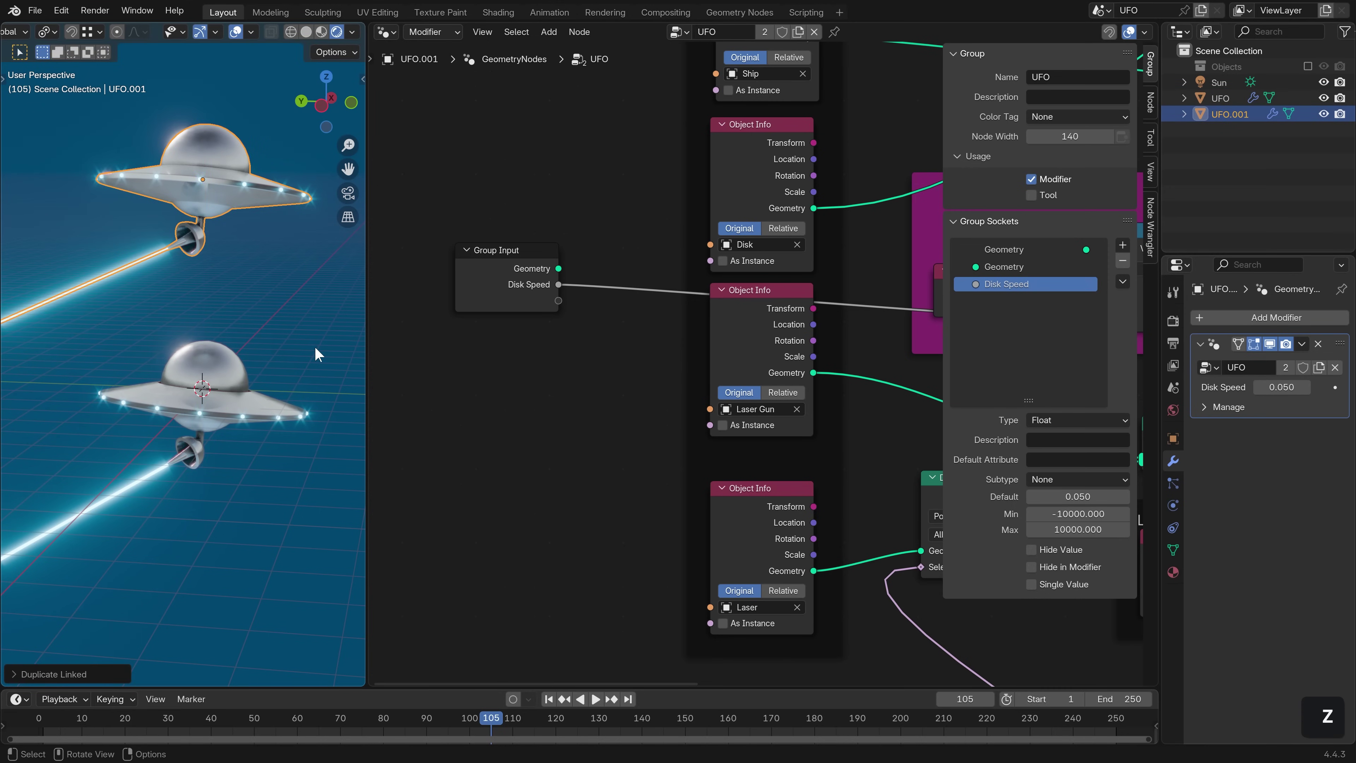
pyautogui.press('space')
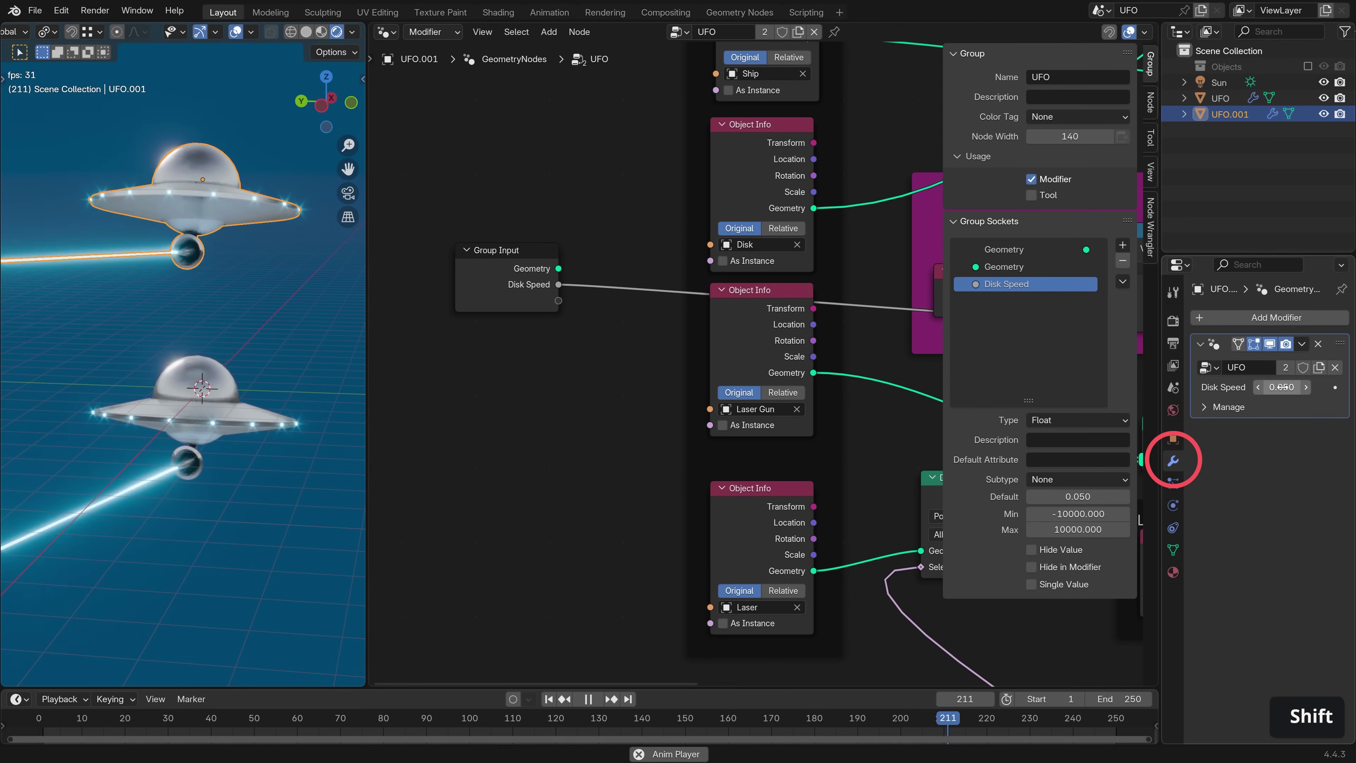
pyautogui.keyDown('shift'); pyautogui.moveTo(1279, 387); pyautogui.dragTo(1294, 387); pyautogui.keyUp('shift')
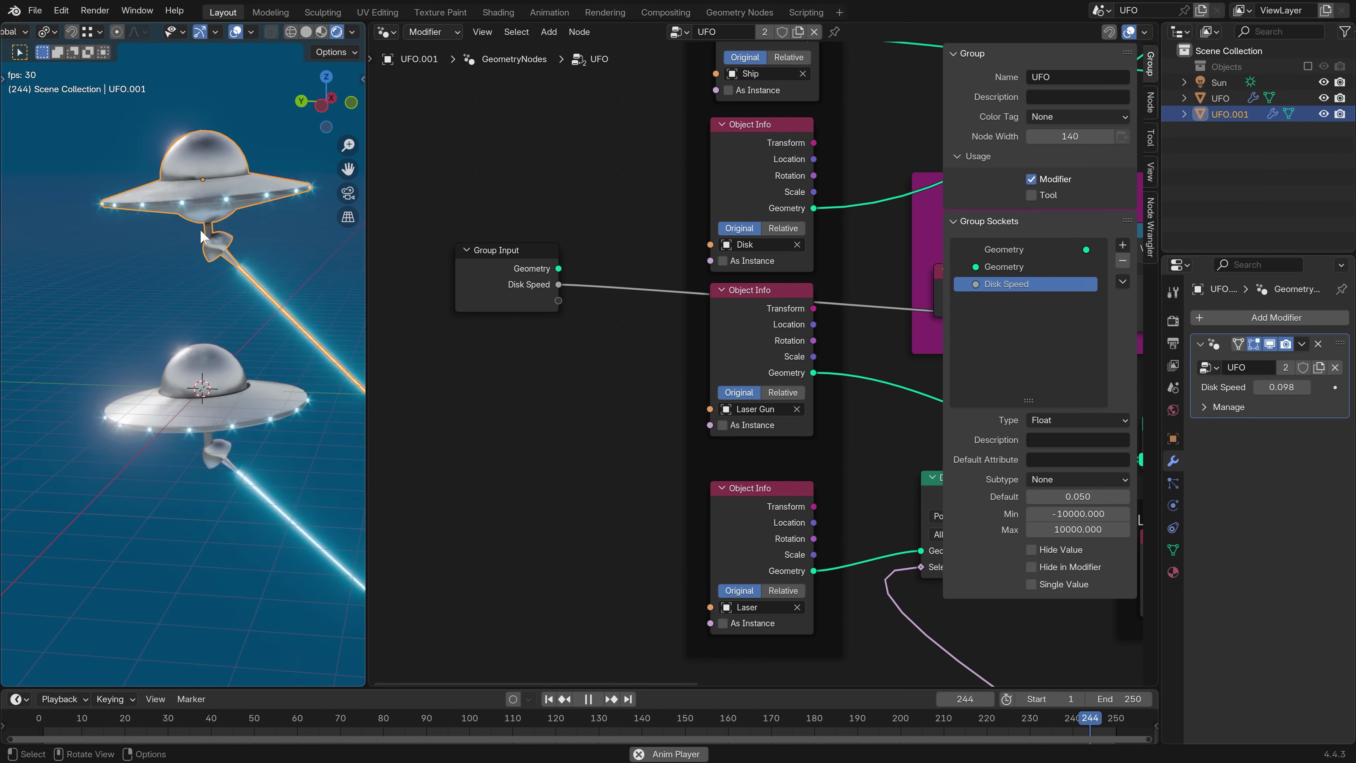
# Add an unconnected Math Add node, both values 0.000, left of the Ship Location frame.
pyautogui.press('n')
pyautogui.moveTo(940, 352); pyautogui.dragTo(902, 354, button='middle')
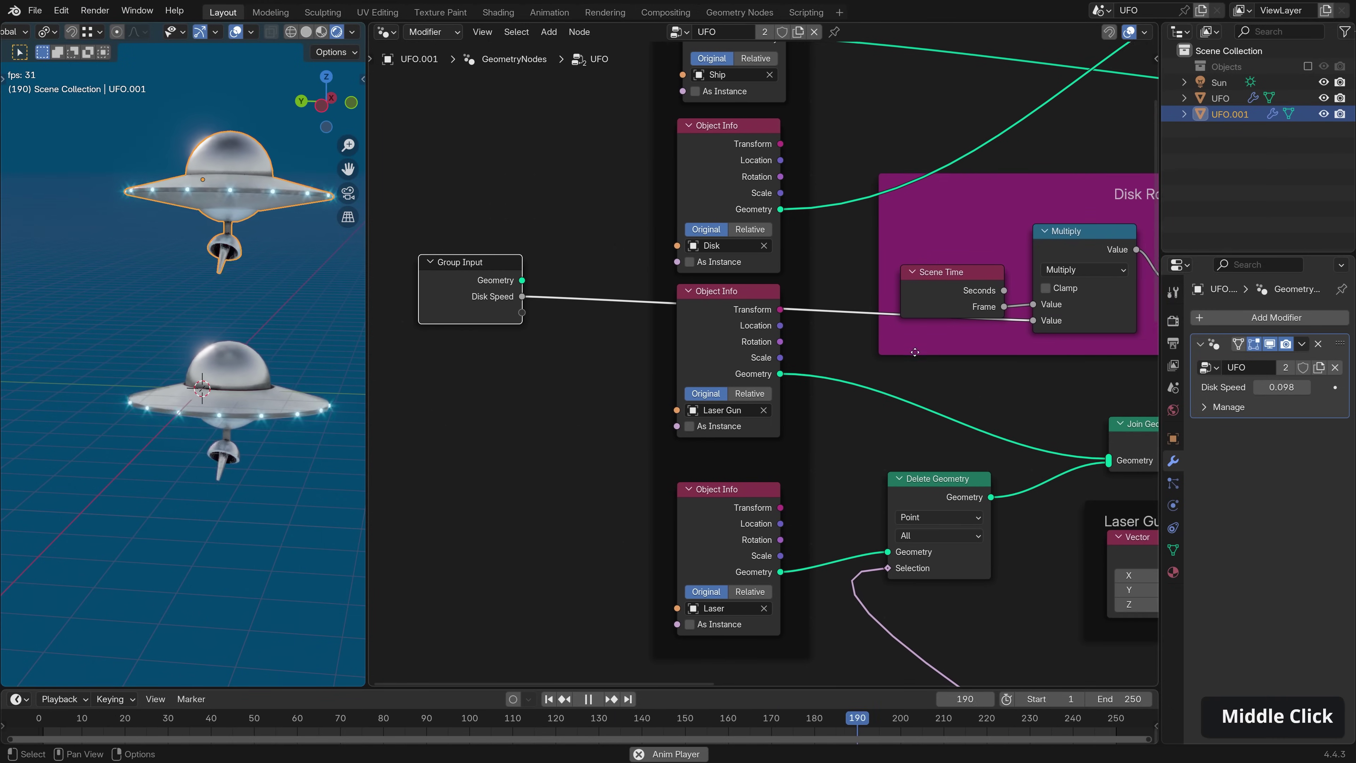
pyautogui.scroll(-2, 902, 354)
pyautogui.moveTo(853, 611); pyautogui.dragTo(767, 295, button='middle')
pyautogui.scroll(-2, 812, 498)
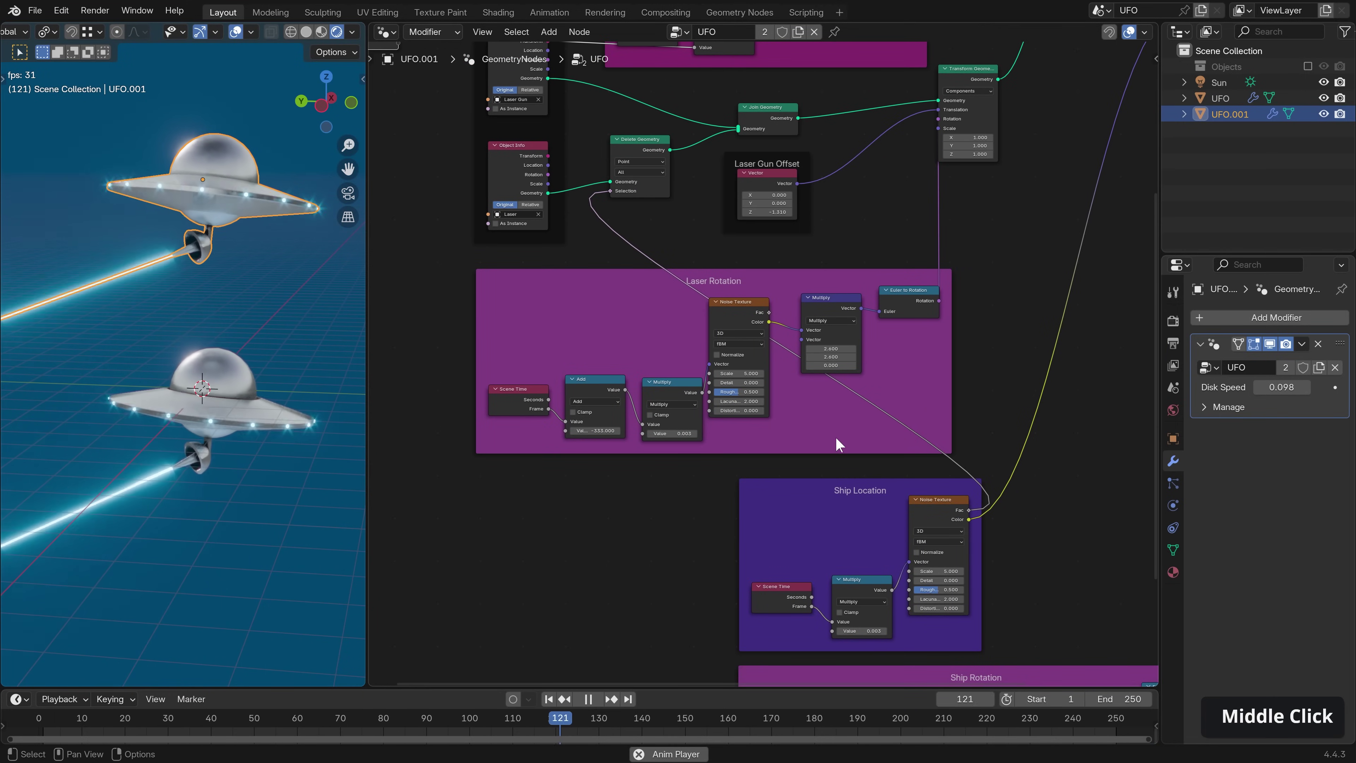
pyautogui.moveTo(835, 436); pyautogui.dragTo(978, 295, button='middle')
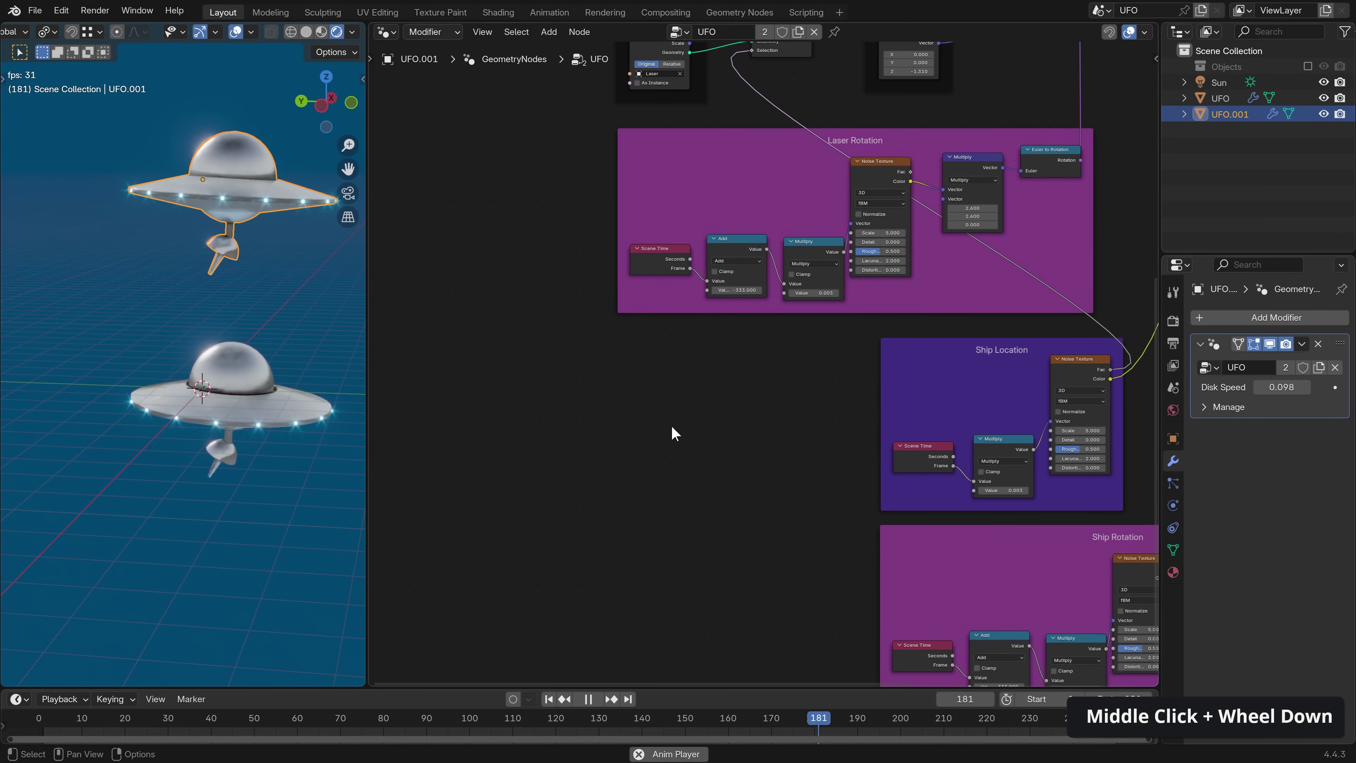
pyautogui.hotkey('shift', 'a')
pyautogui.click(638, 388)
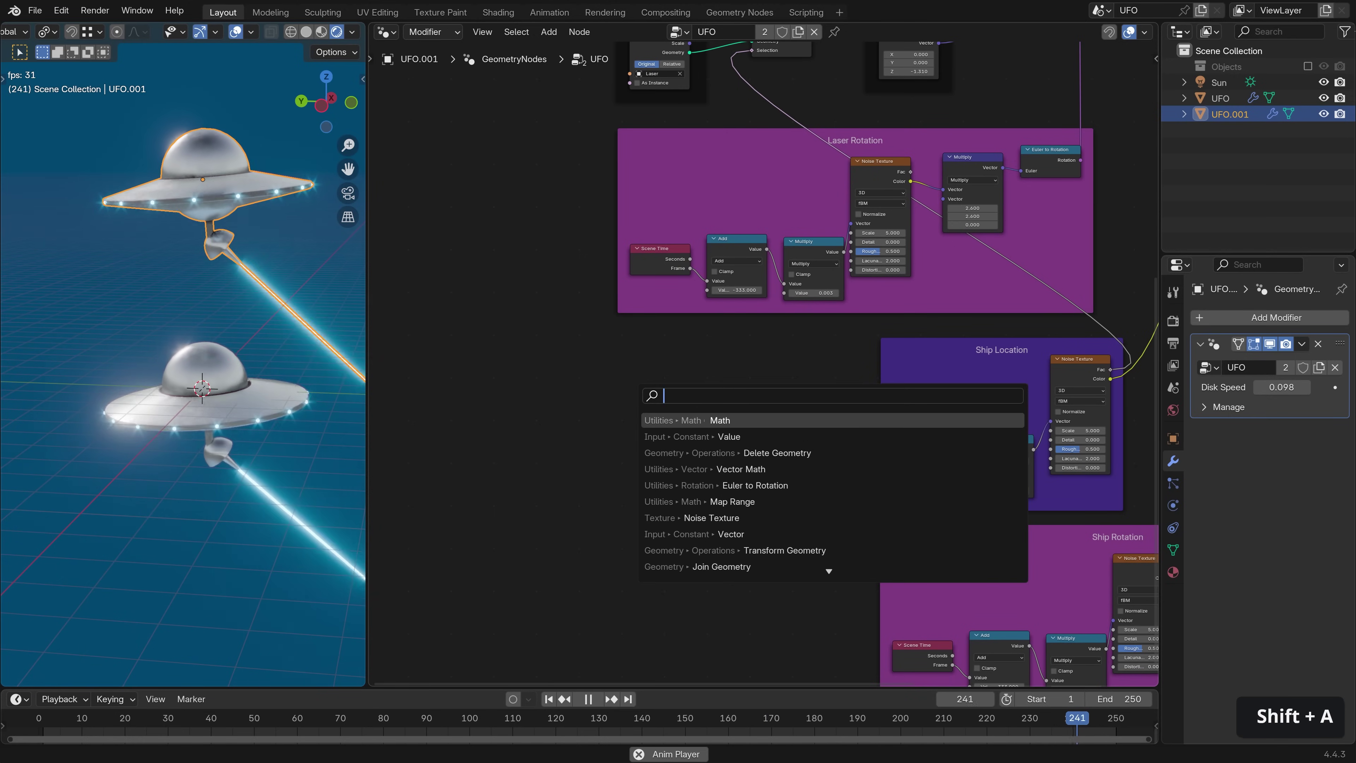
pyautogui.write('math')
pyautogui.click(716, 420)
pyautogui.click(645, 376)
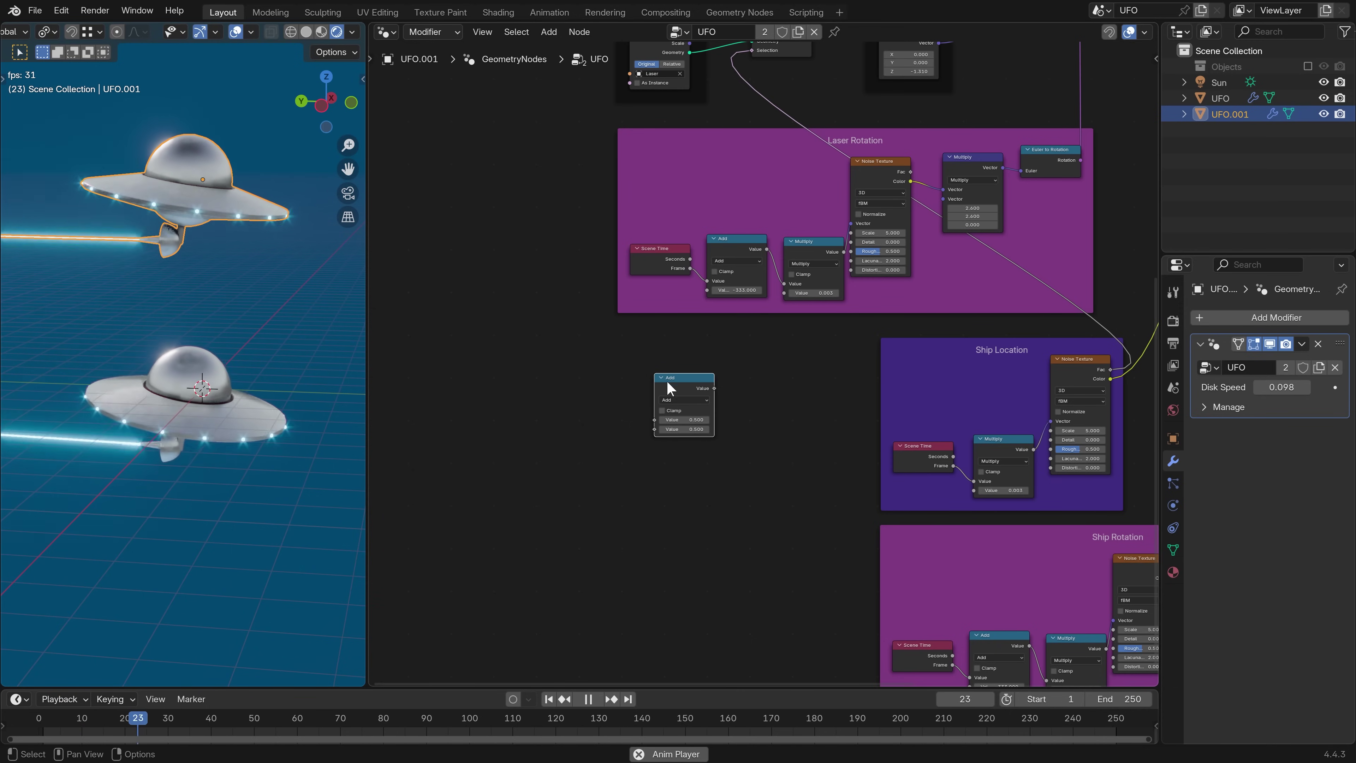
# Move the Add node after Scene Time in Laser Rotation and insert a copy into Ship Location.
pyautogui.moveTo(669, 387); pyautogui.dragTo(722, 268)
pyautogui.hotkey('shift', 'd')
pyautogui.click(742, 401)
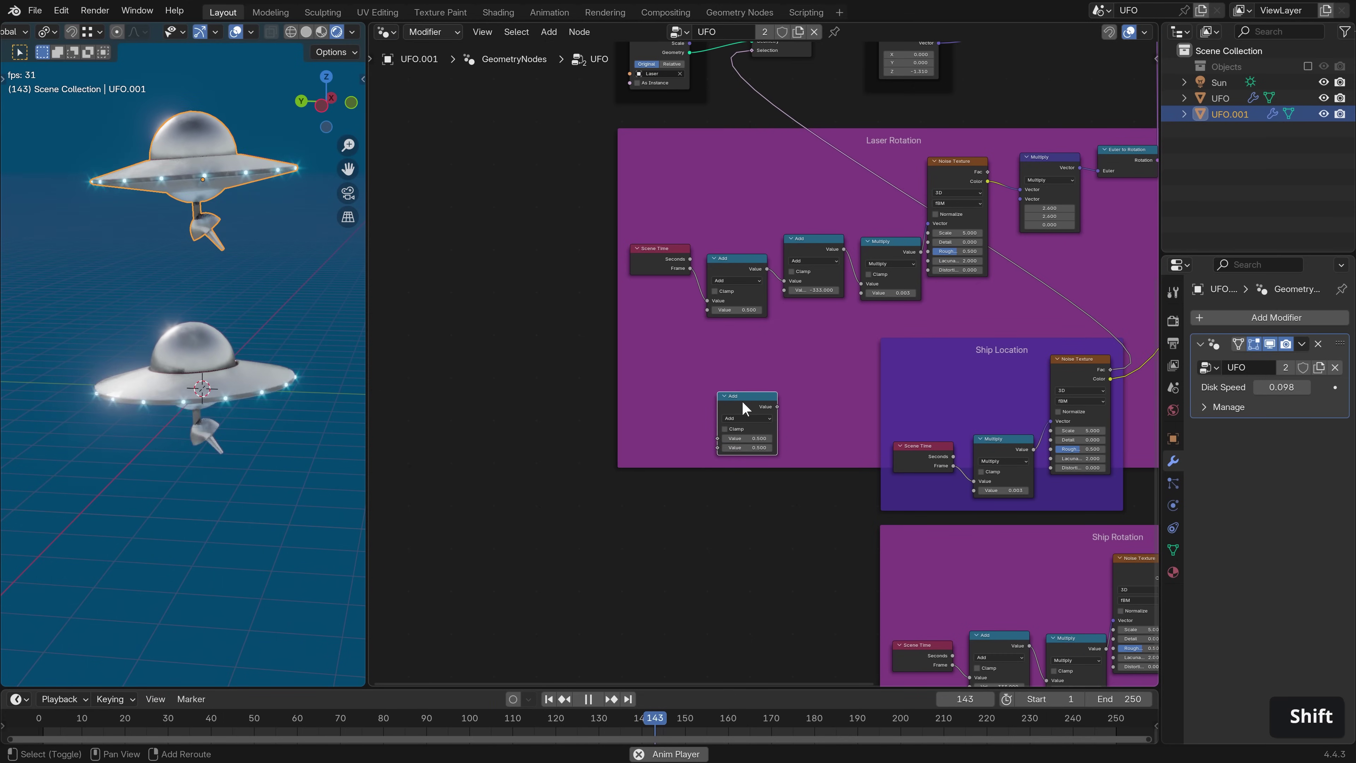
pyautogui.hotkey('alt', 'p')
pyautogui.moveTo(743, 402); pyautogui.dragTo(607, 401)
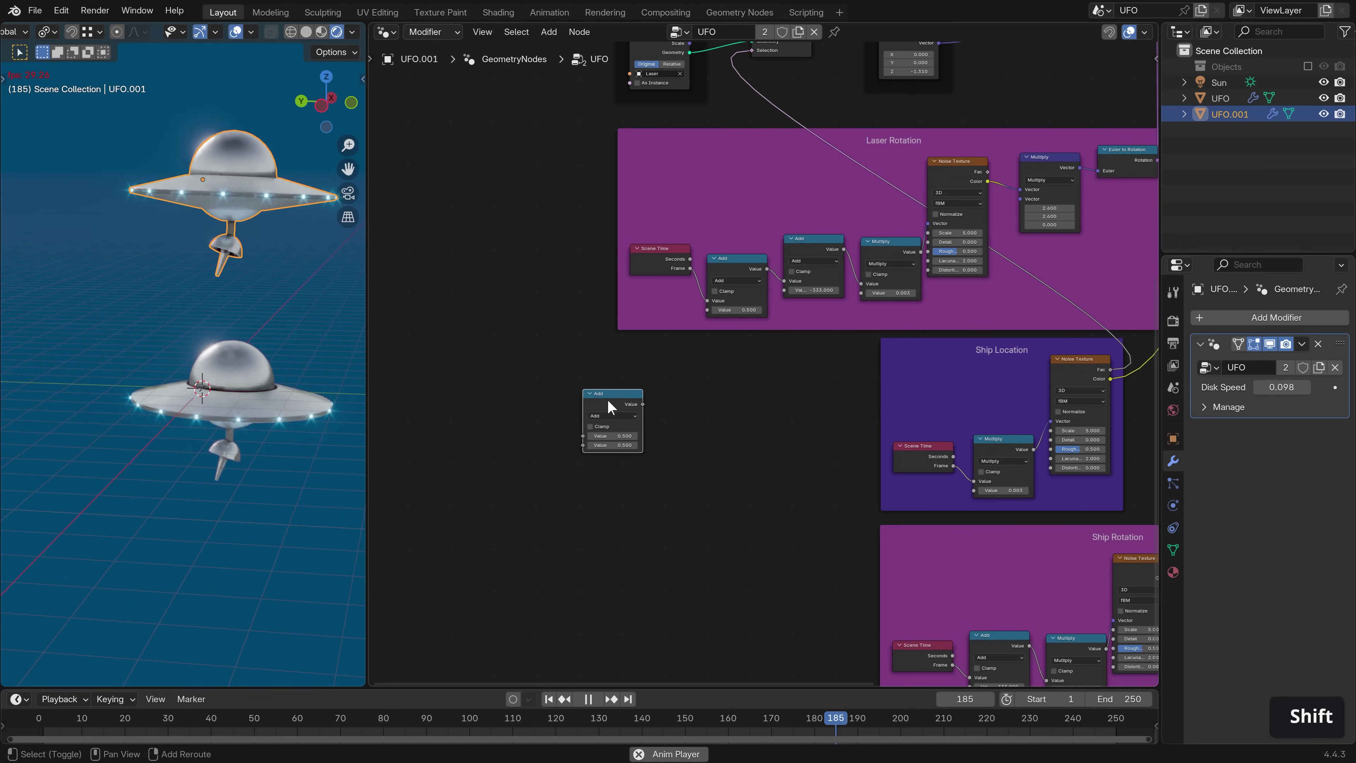
pyautogui.hotkey('shift', 'd')
pyautogui.click(995, 449)
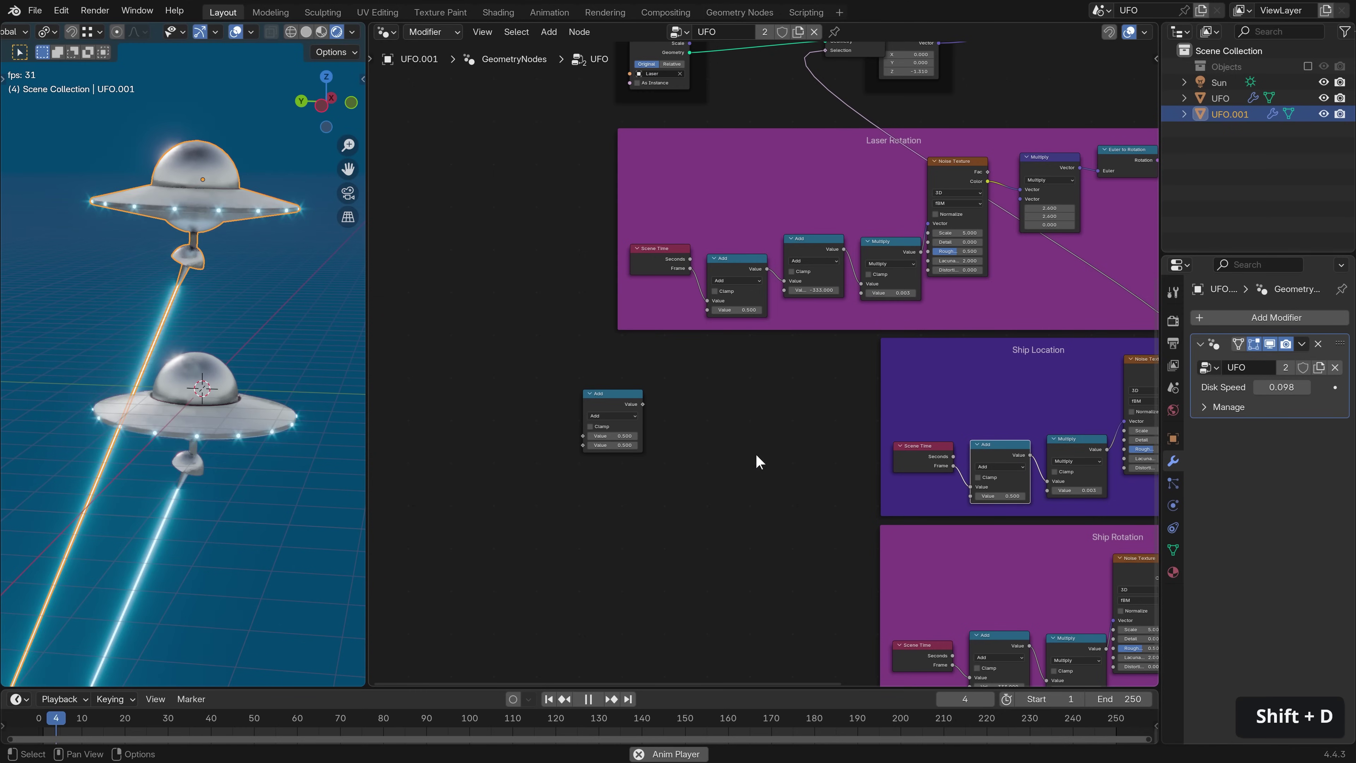
# Link the Laser Rotation Add node's Value socket to Group Input, creating a new 0.500 Value input.
pyautogui.moveTo(616, 437); pyautogui.dragTo(469, 309, button='middle')
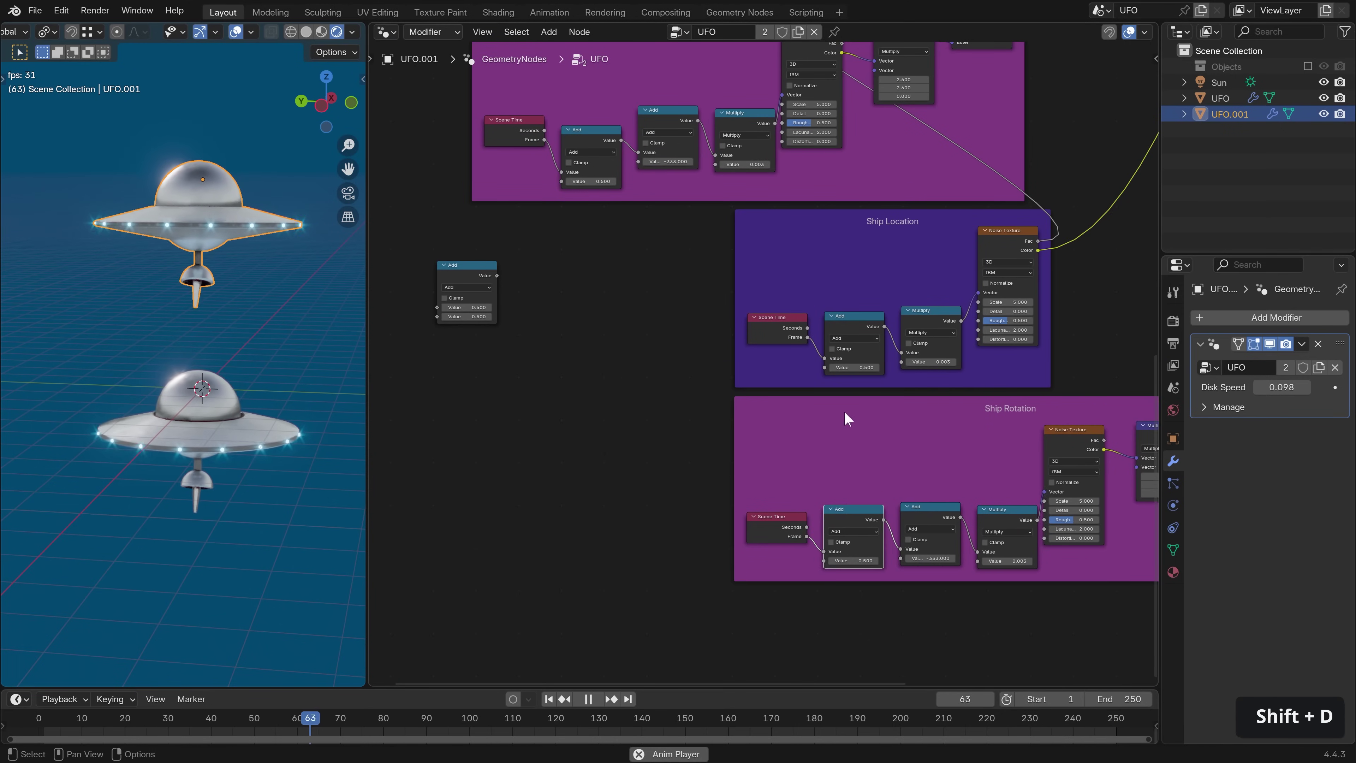
pyautogui.moveTo(824, 369); pyautogui.dragTo(967, 644, button='middle')
pyautogui.scroll(-2, 599, 586)
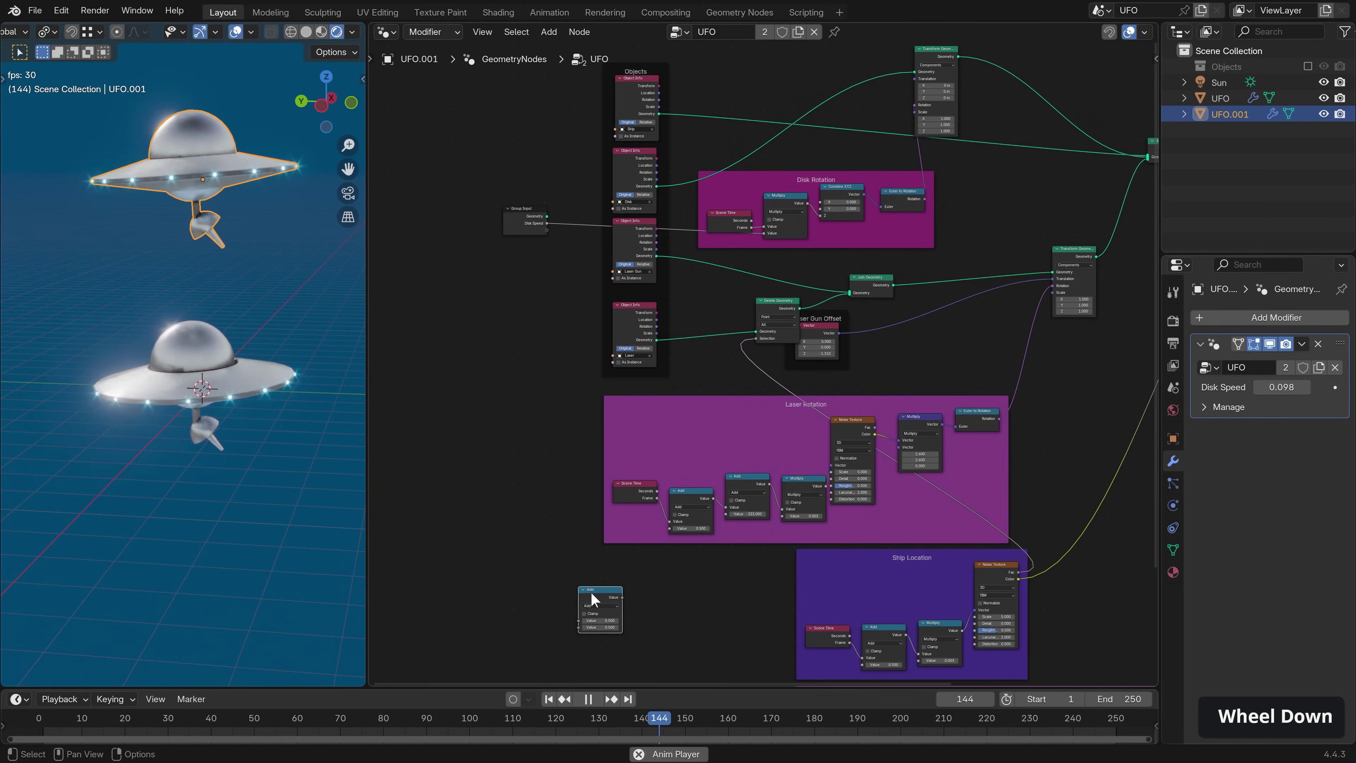
pyautogui.moveTo(712, 563); pyautogui.dragTo(691, 333, button='middle')
pyautogui.scroll(2, 737, 350)
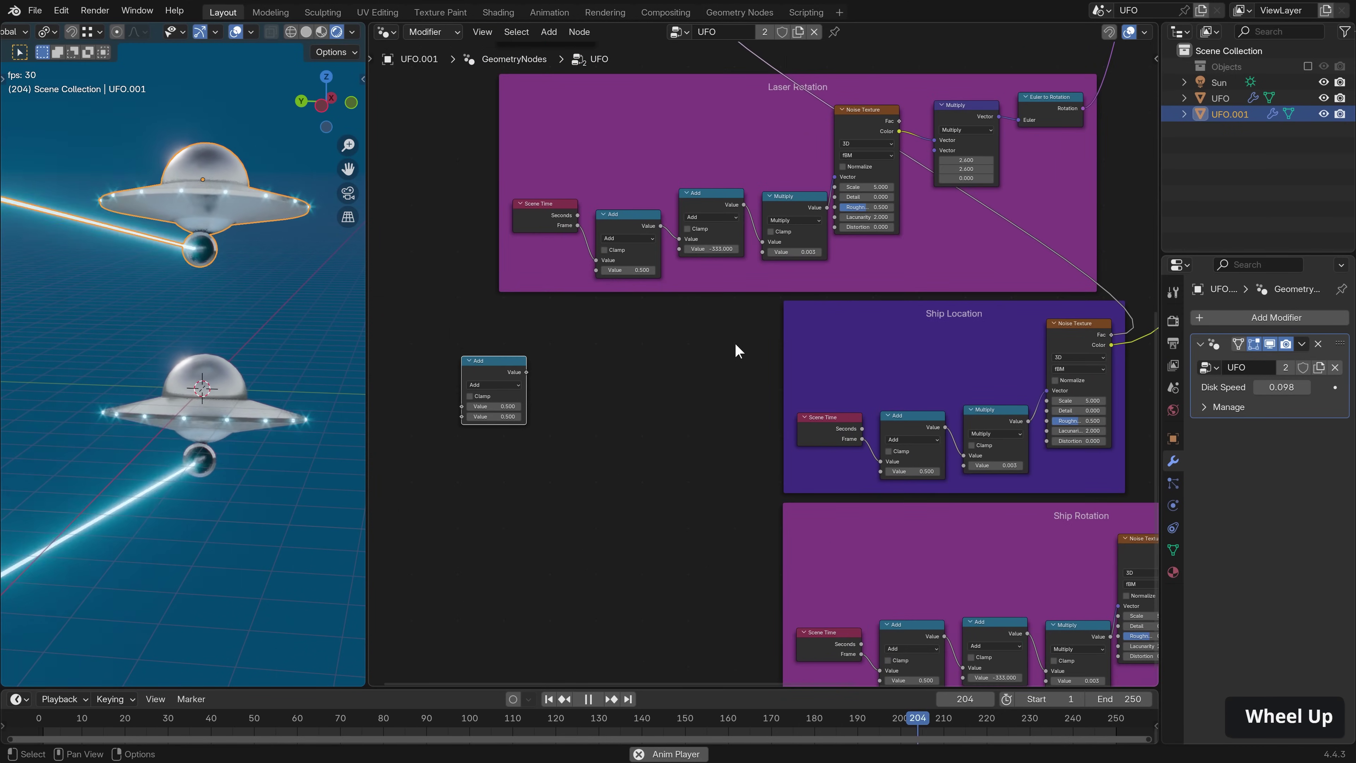
pyautogui.moveTo(506, 375); pyautogui.dragTo(530, 380, button='middle')
pyautogui.scroll(-1, 715, 403)
pyautogui.moveTo(714, 403); pyautogui.dragTo(666, 424, button='middle')
pyautogui.scroll(-2, 700, 496)
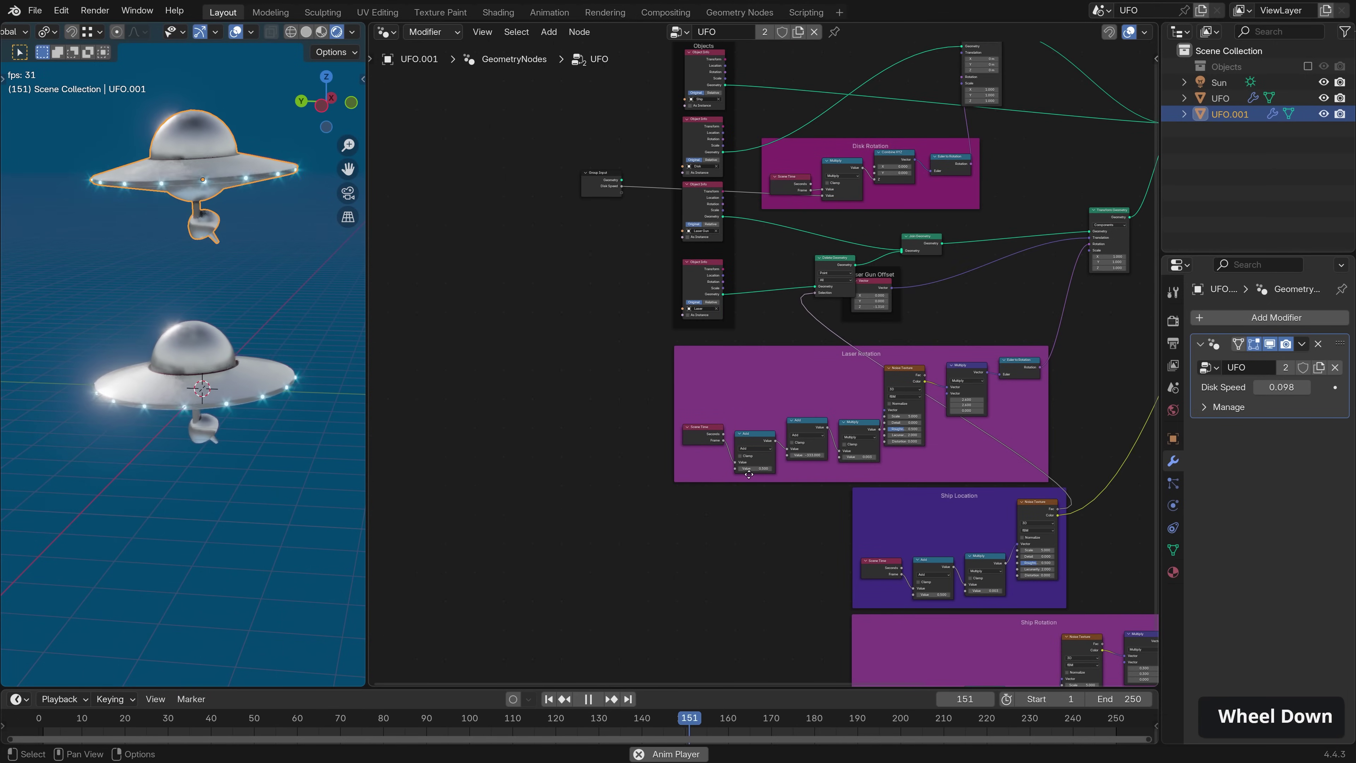
pyautogui.moveTo(735, 469); pyautogui.dragTo(622, 193)
pyautogui.scroll(3, 672, 394)
pyautogui.scroll(-1, 758, 438)
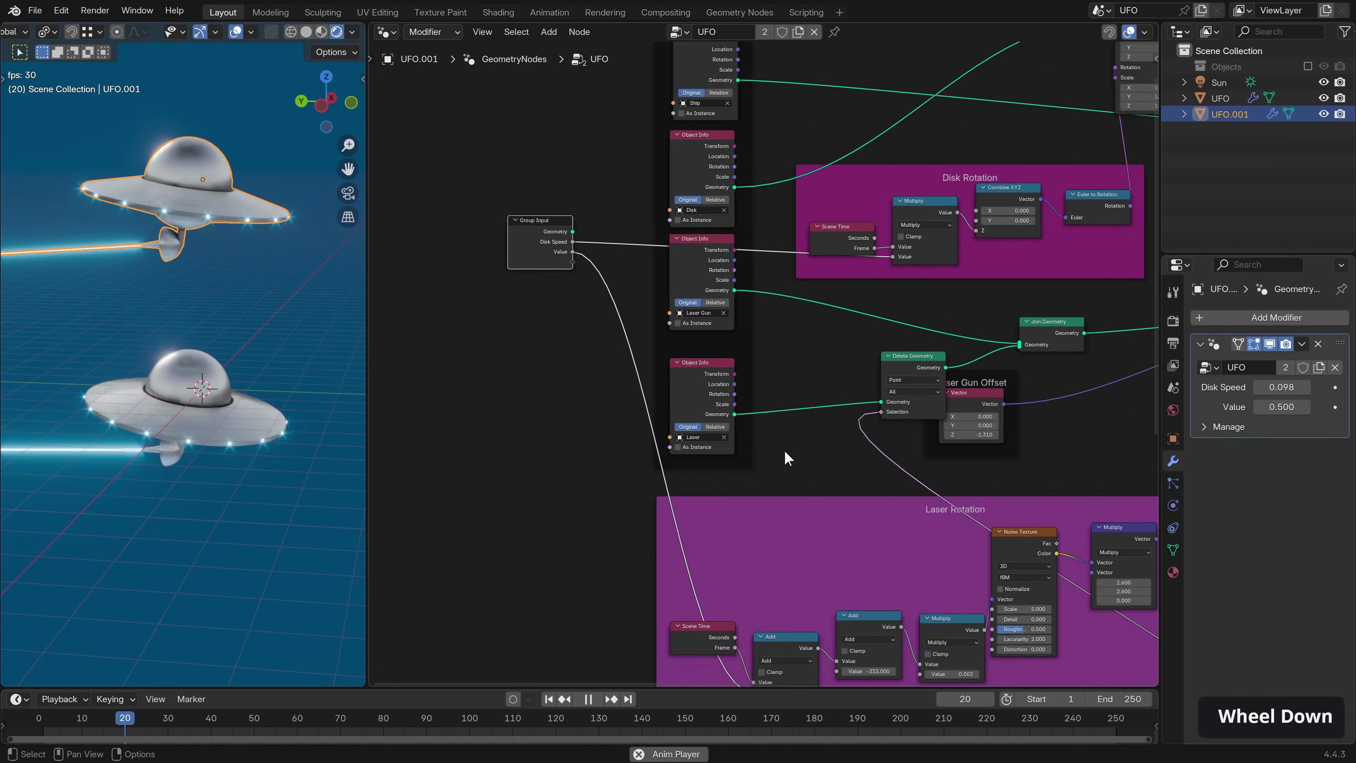
# Connect the Group Input Value to the Ship Location and Ship Rotation Add nodes.
pyautogui.scroll(-2, 759, 437)
pyautogui.moveTo(759, 437); pyautogui.dragTo(736, 291, button='middle')
pyautogui.moveTo(873, 467); pyautogui.dragTo(585, 86)
pyautogui.moveTo(871, 609); pyautogui.dragTo(583, 86)
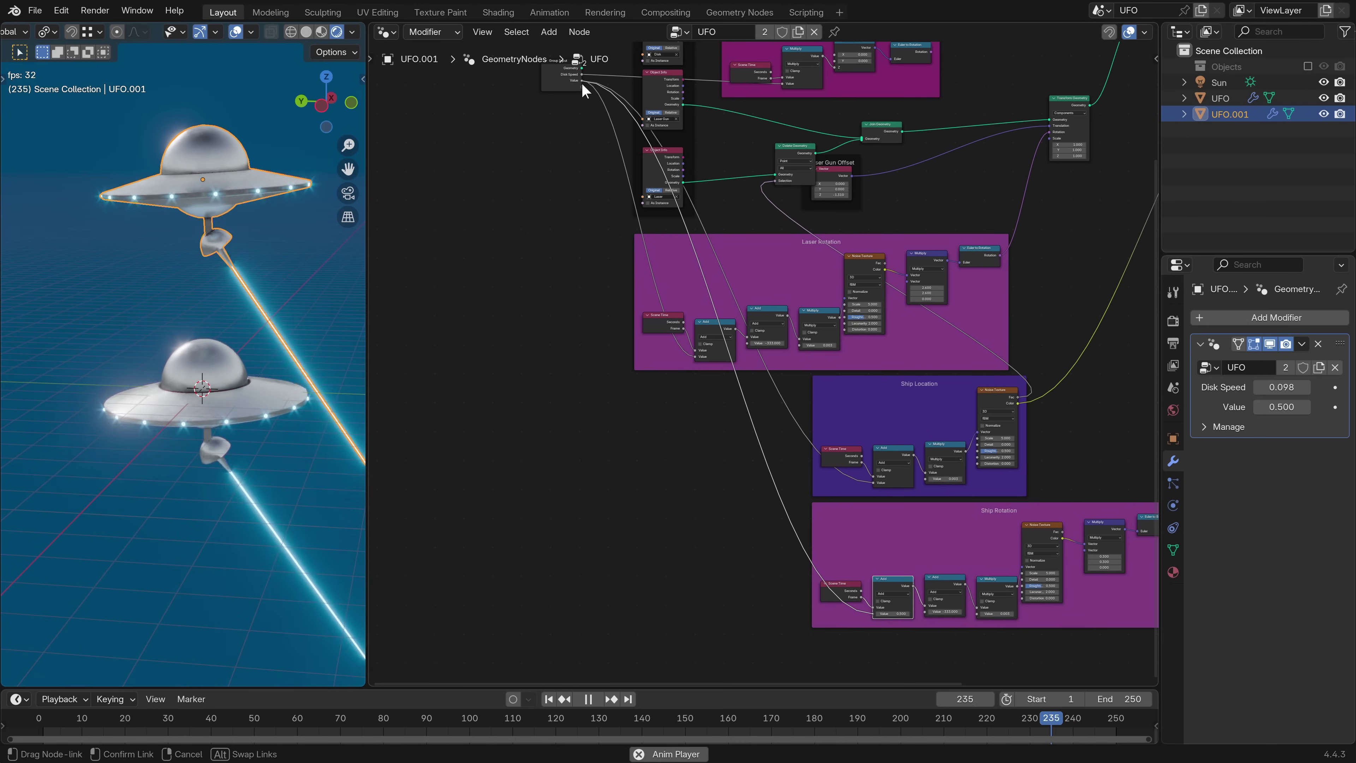
# Gather the Value links through a reroute point and move it lower in the tree.
pyautogui.moveTo(585, 86); pyautogui.dragTo(631, 320, button='middle')
pyautogui.scroll(2, 539, 262)
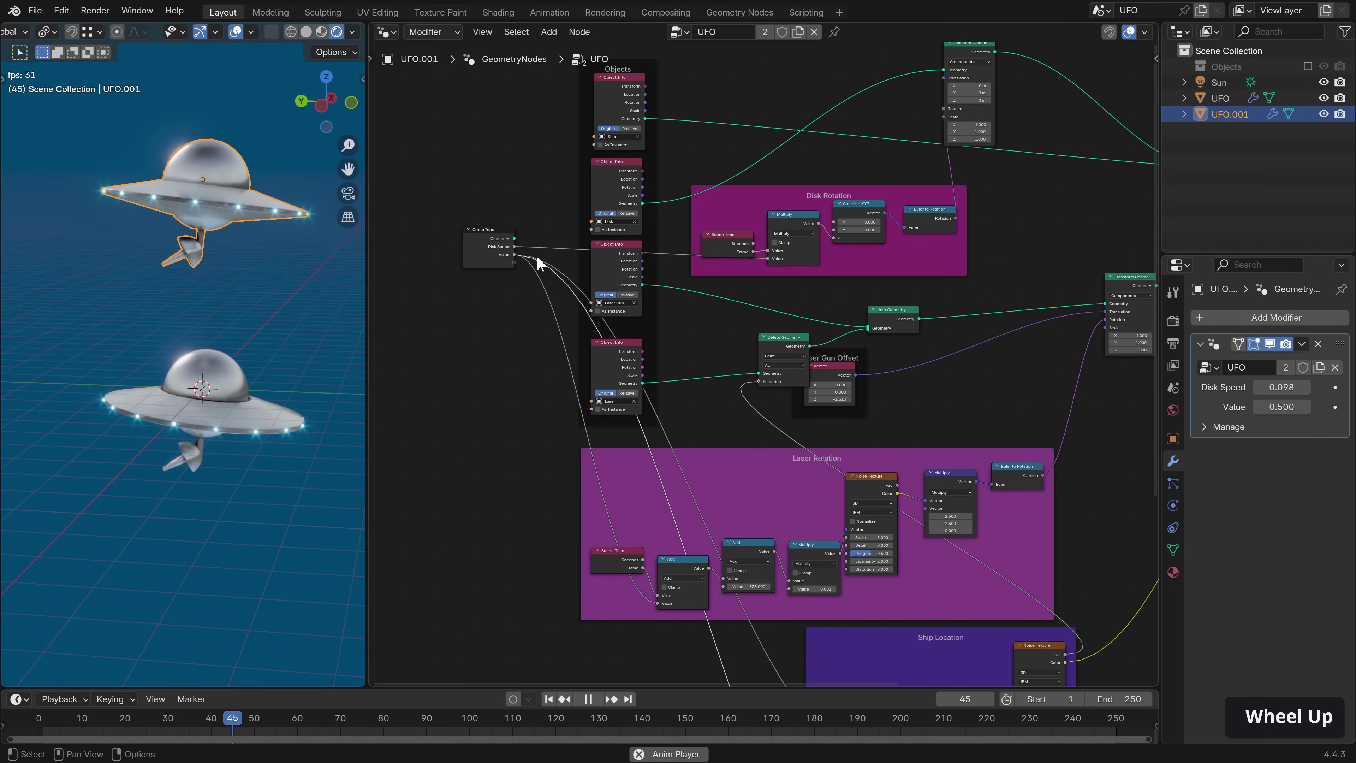
pyautogui.keyDown('shift'); pyautogui.moveTo(511, 355); pyautogui.dragTo(510, 354, button='right'); pyautogui.keyUp('shift')
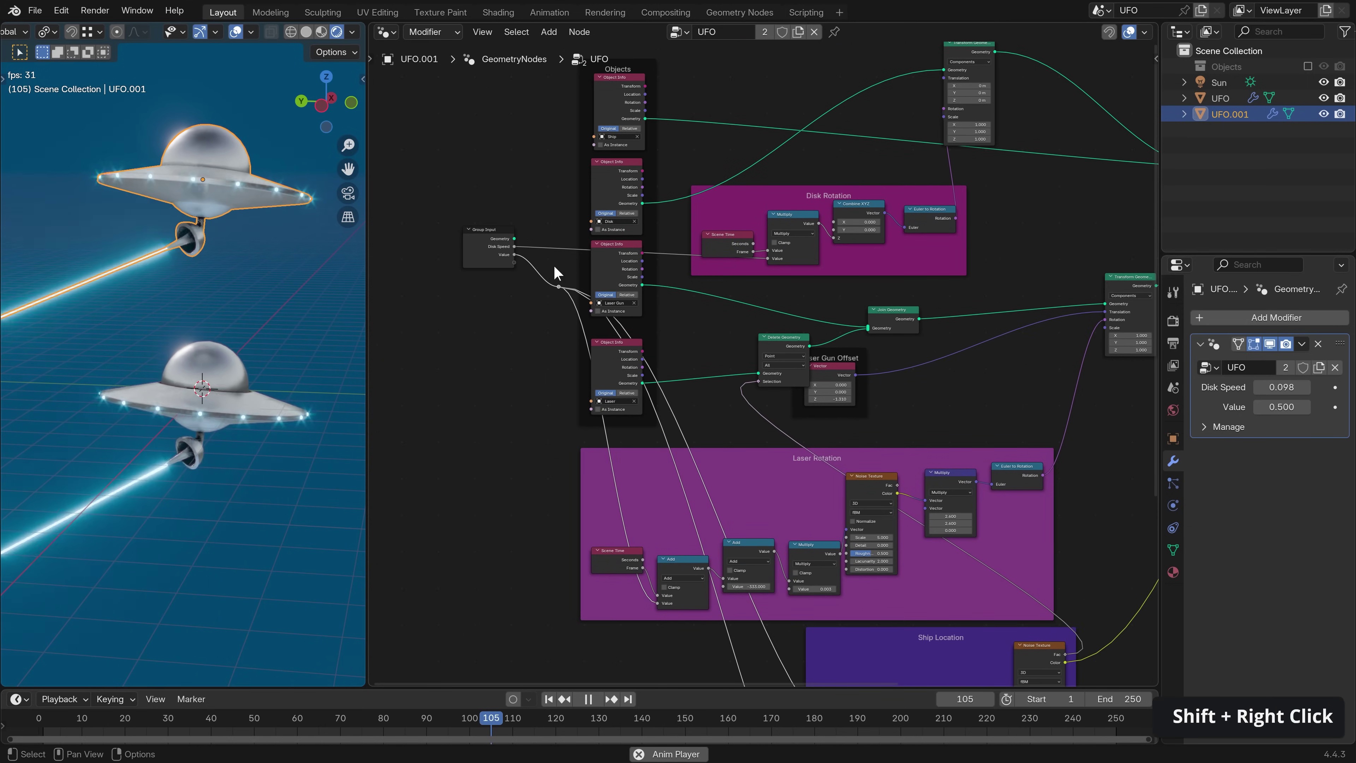
pyautogui.moveTo(563, 301); pyautogui.dragTo(670, 182, button='middle')
pyautogui.press('g')
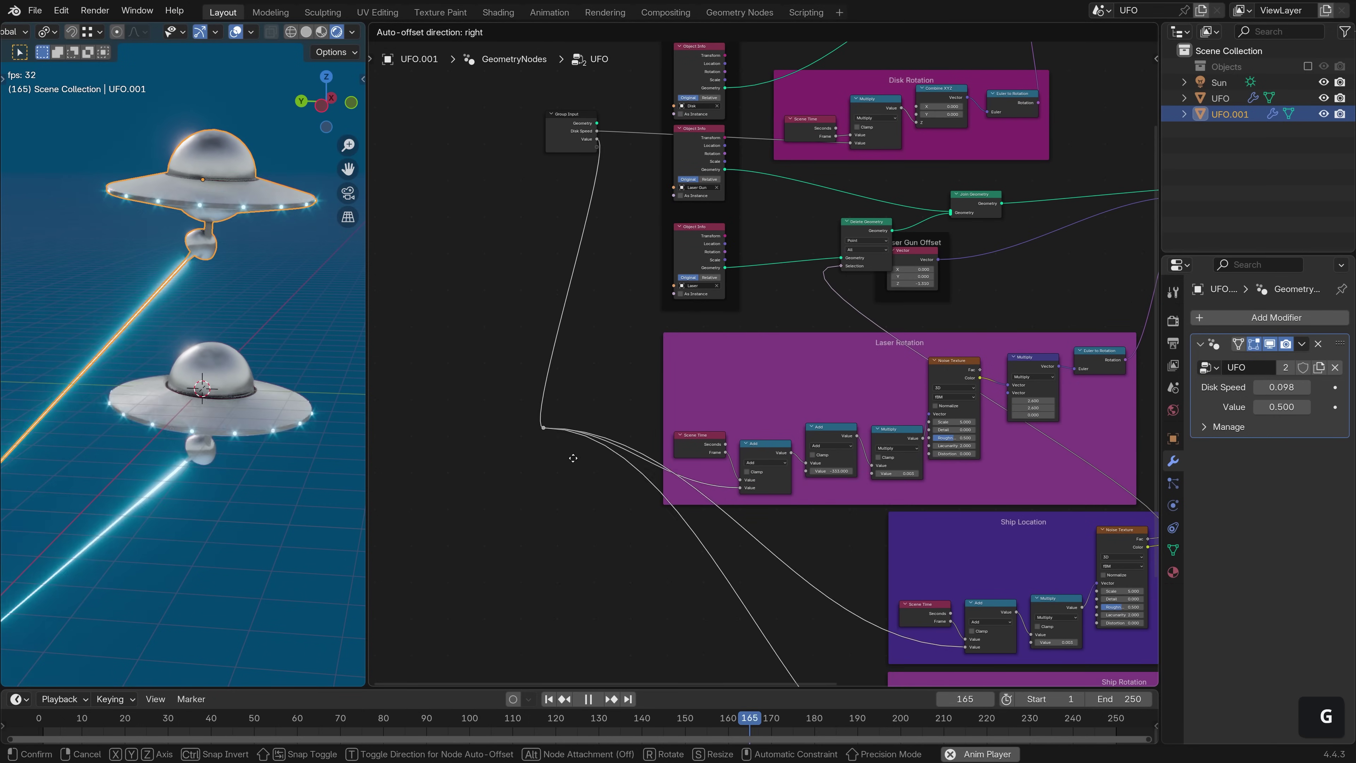
pyautogui.click(643, 617)
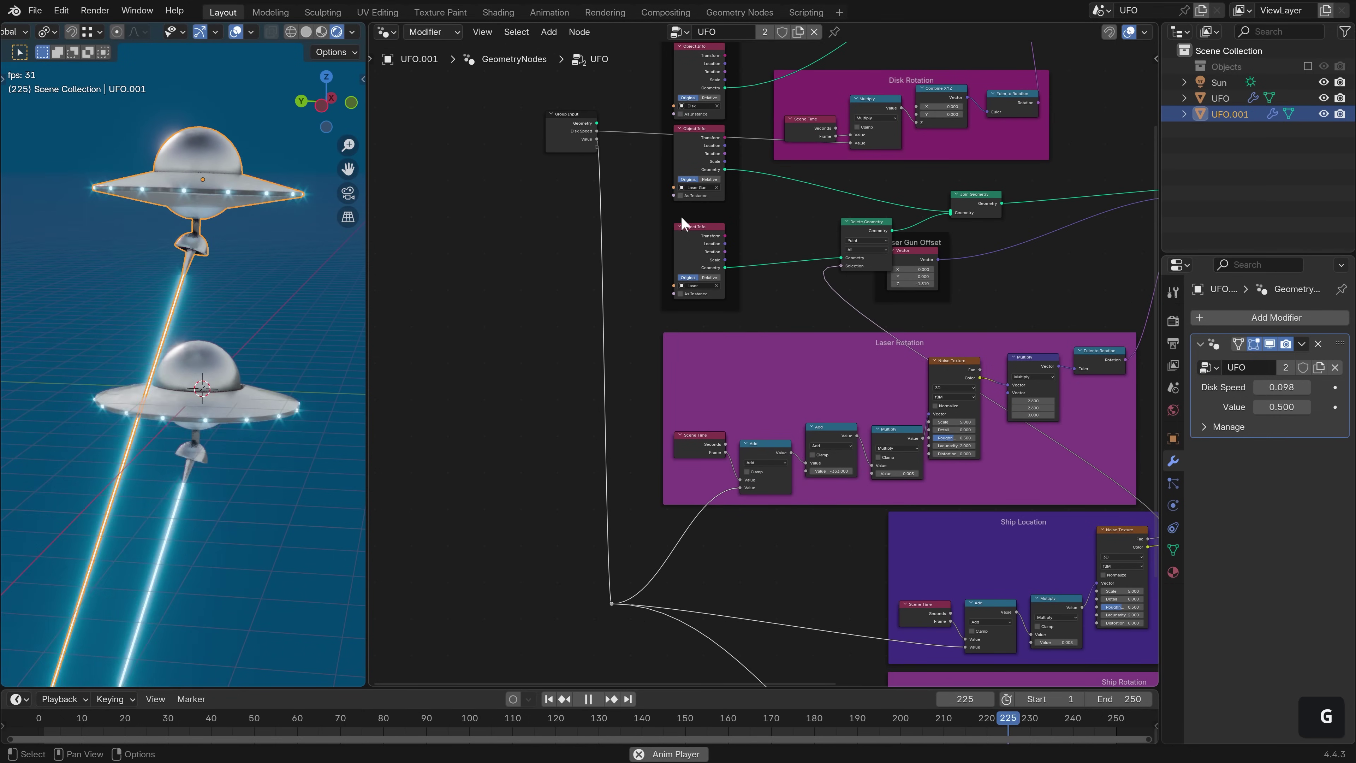
pyautogui.scroll(4, 716, 327)
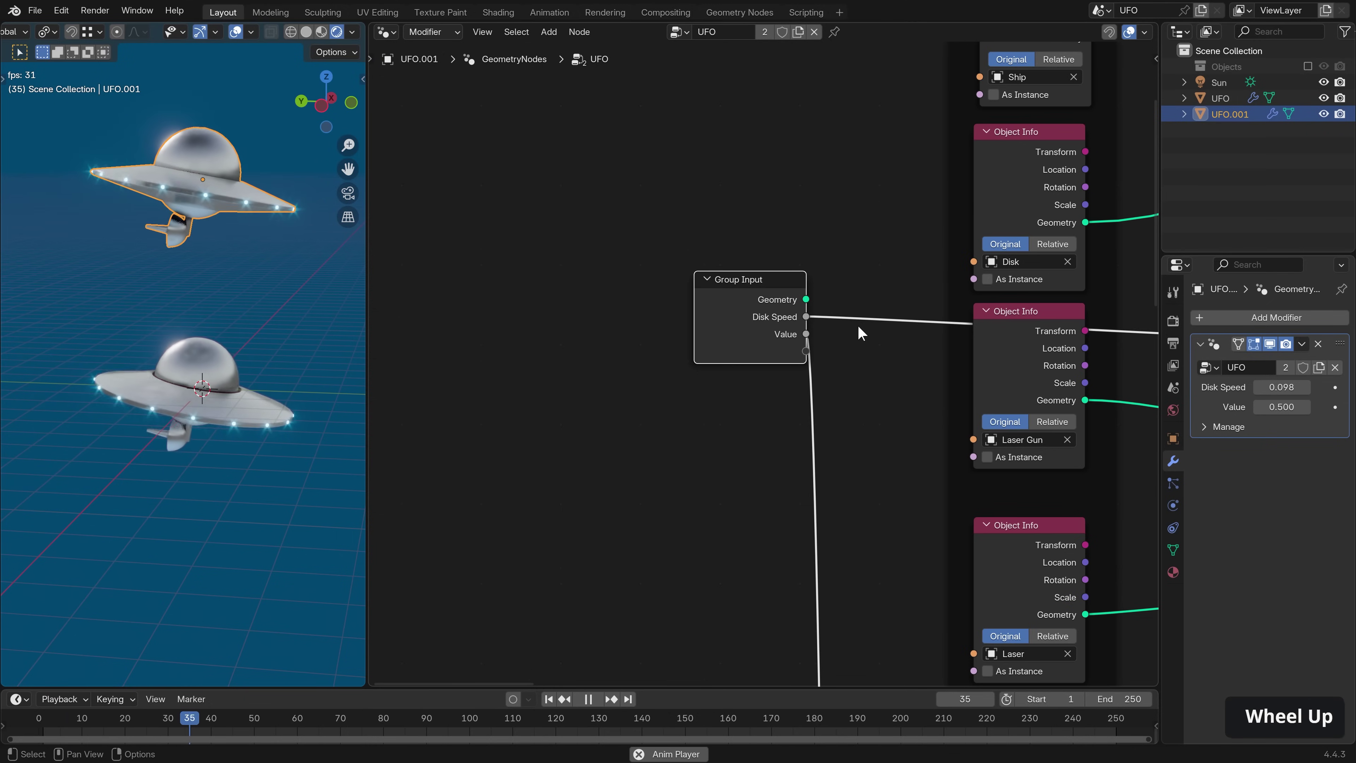
# Rename the group's Value socket to Motion Seed.
pyautogui.press('n')
pyautogui.click(1006, 301)
pyautogui.doubleClick(1006, 301)
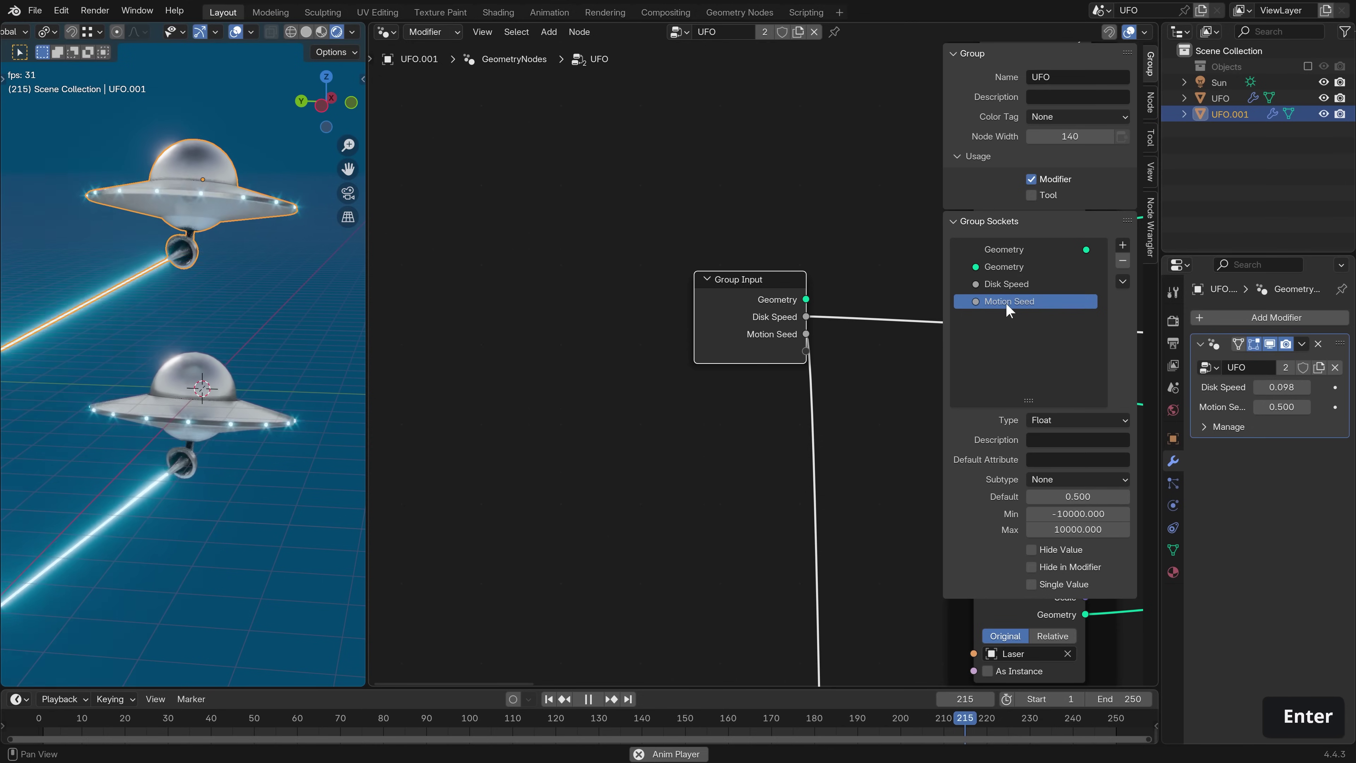
# Set UFO.001's Motion Seed to 16.300 on the modifier.
pyautogui.moveTo(883, 388); pyautogui.dragTo(840, 398, button='middle')
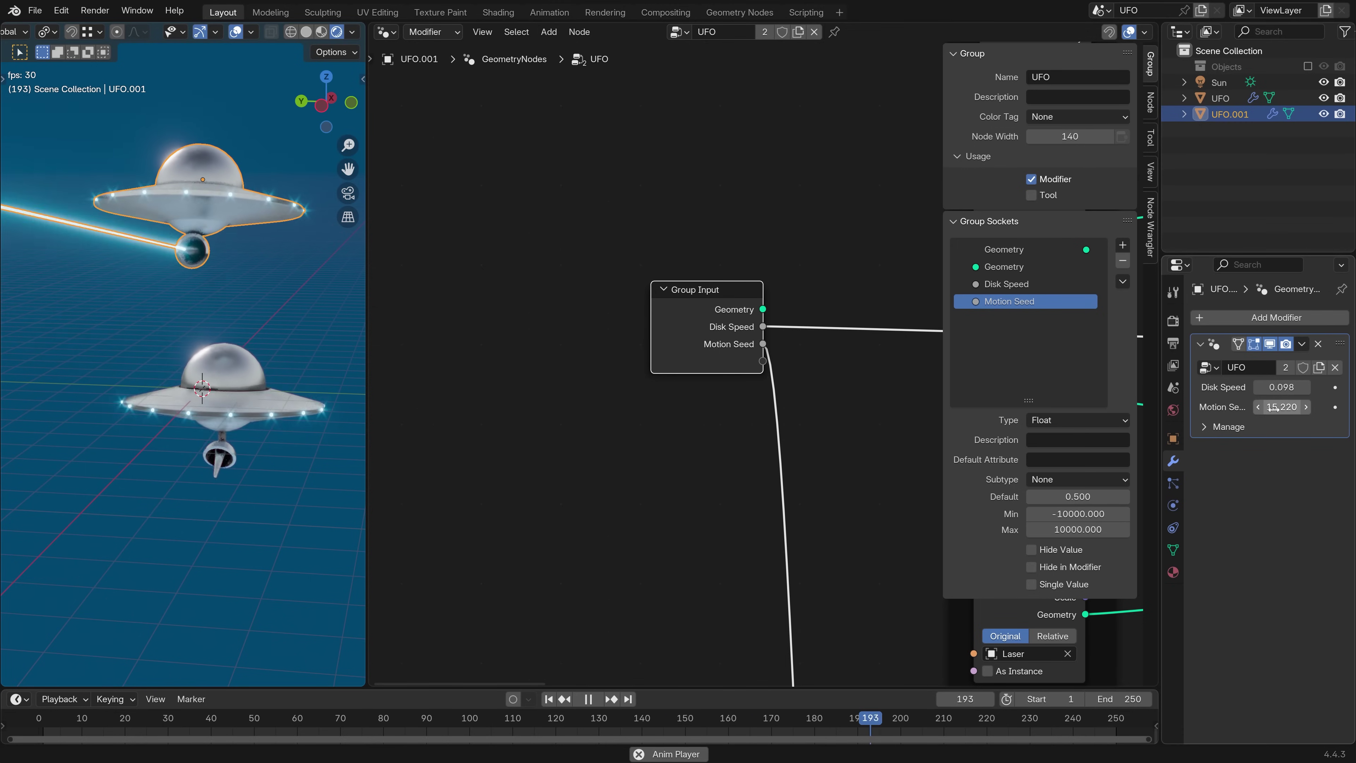
pyautogui.moveTo(1269, 412); pyautogui.dragTo(1282, 412)
pyautogui.scroll(3, 225, 333)
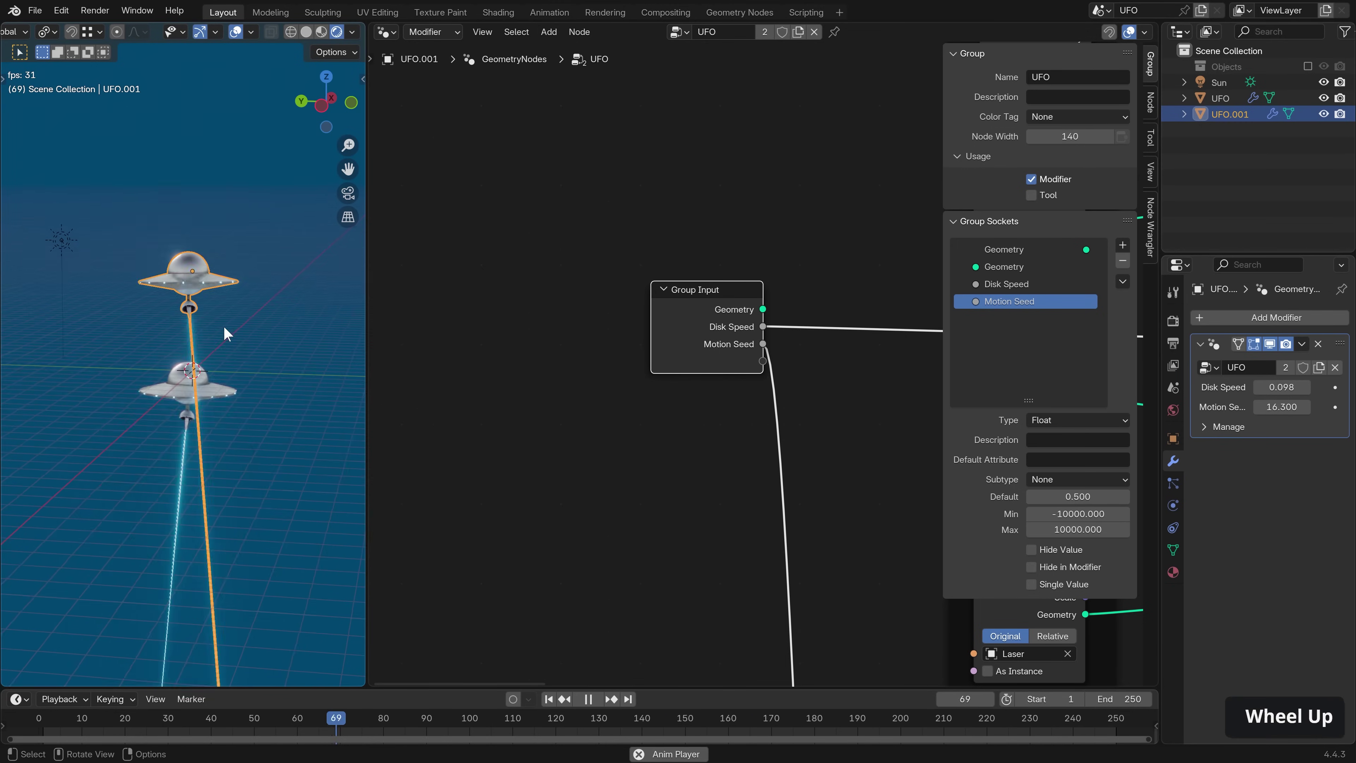
# Make two linked UFO duplicates, UFO.002 and UFO.003, placed in the scene.
pyautogui.hotkey('alt', 'd')
pyautogui.click(227, 155)
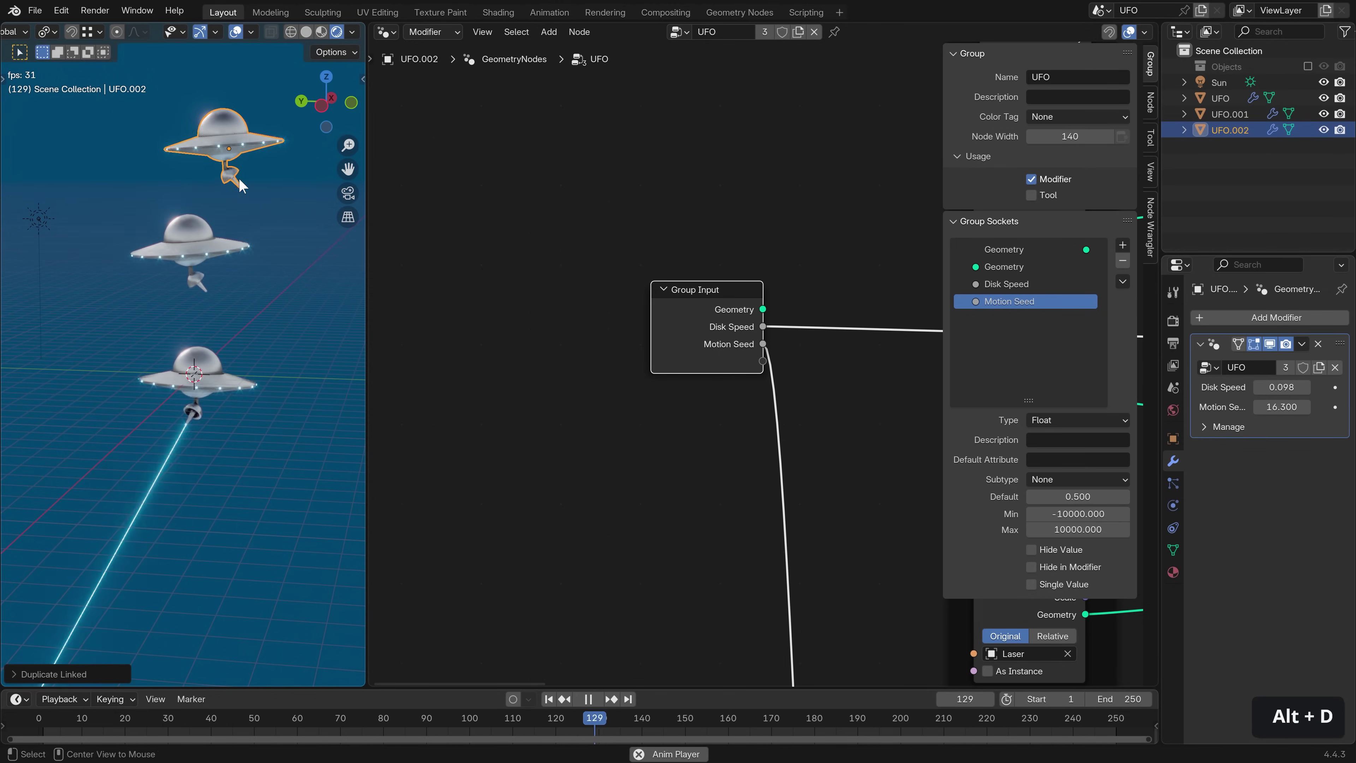
pyautogui.hotkey('alt', 'd')
pyautogui.click(104, 176)
pyautogui.click(242, 179)
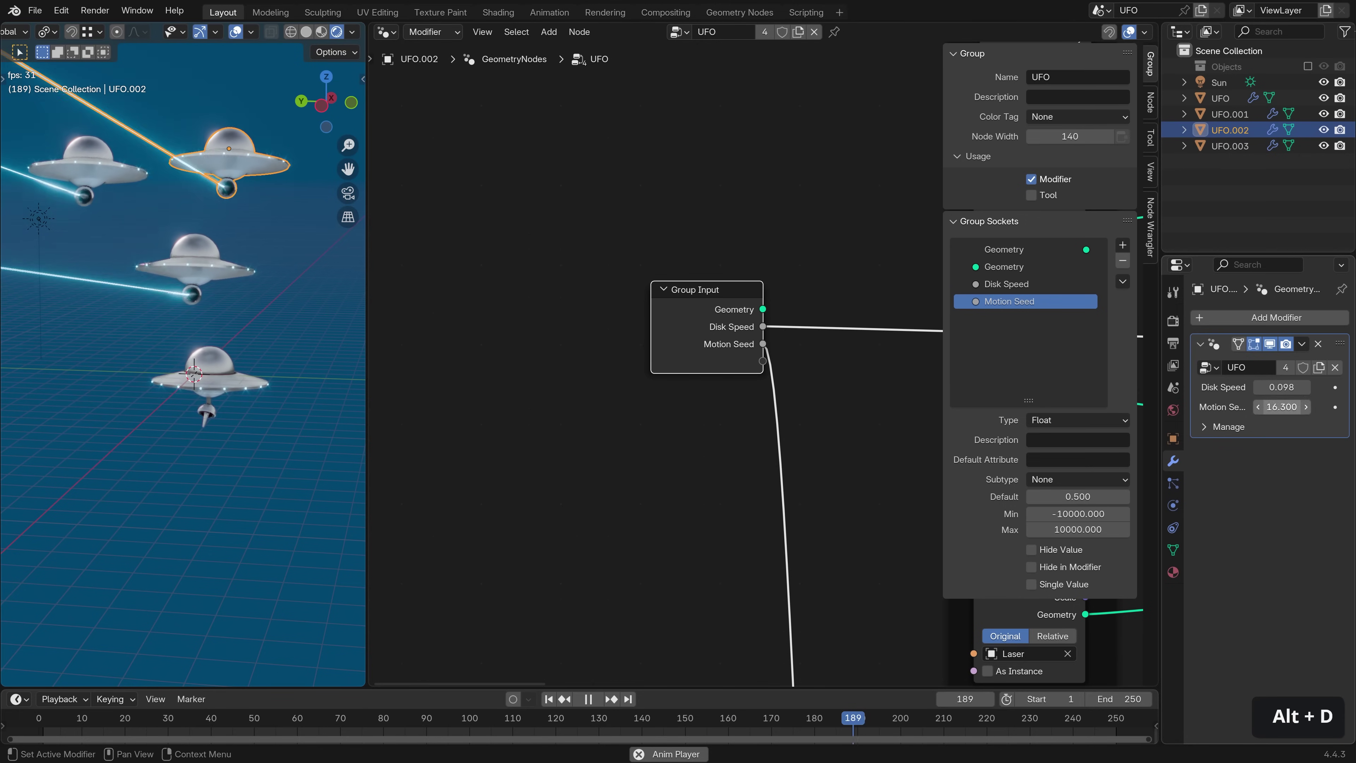
# Give the copies Motion Seeds -21.150 and 42.070, and trackball-tilt UFO.003.
pyautogui.moveTo(1281, 407); pyautogui.dragTo(1255, 406)
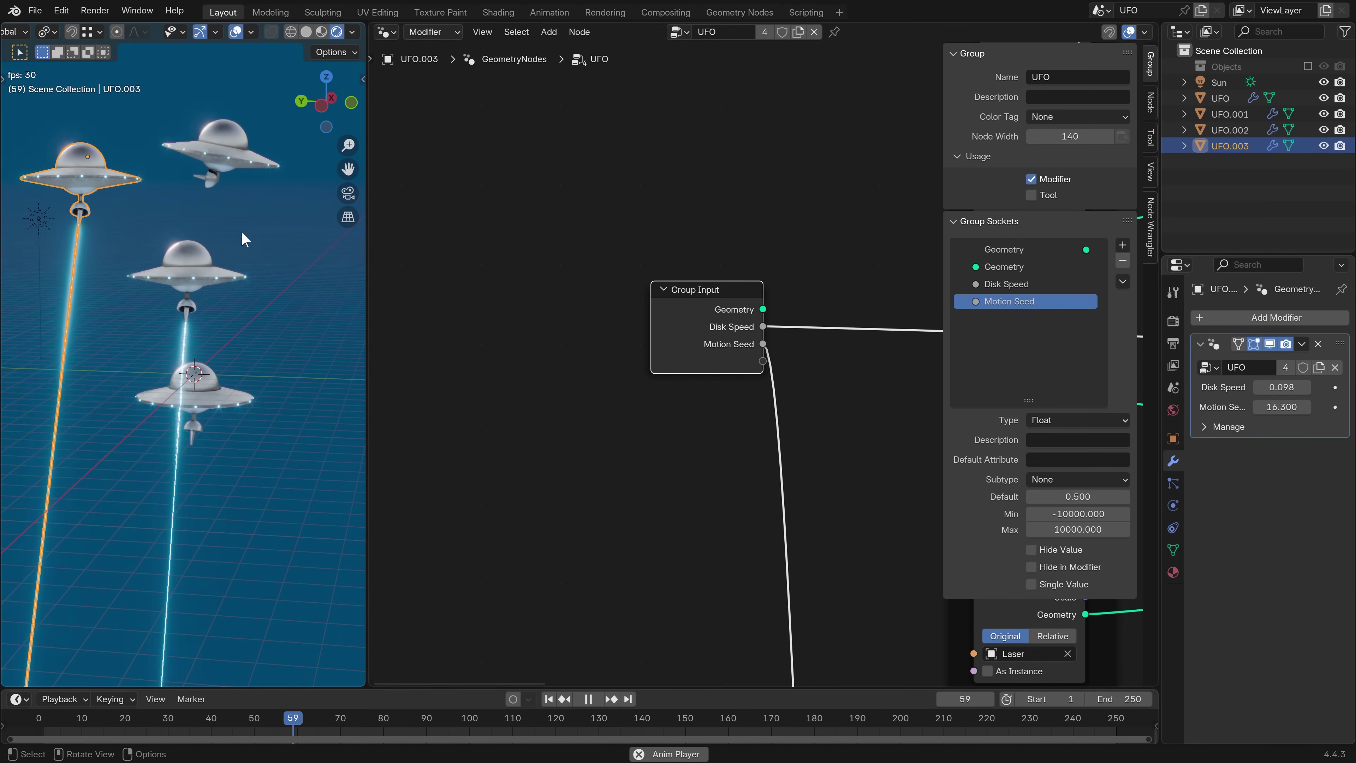
pyautogui.moveTo(1282, 407)
pyautogui.mouseDown()
pyautogui.moveTo(1295, 407)
pyautogui.moveTo(1280, 409)
pyautogui.mouseUp()
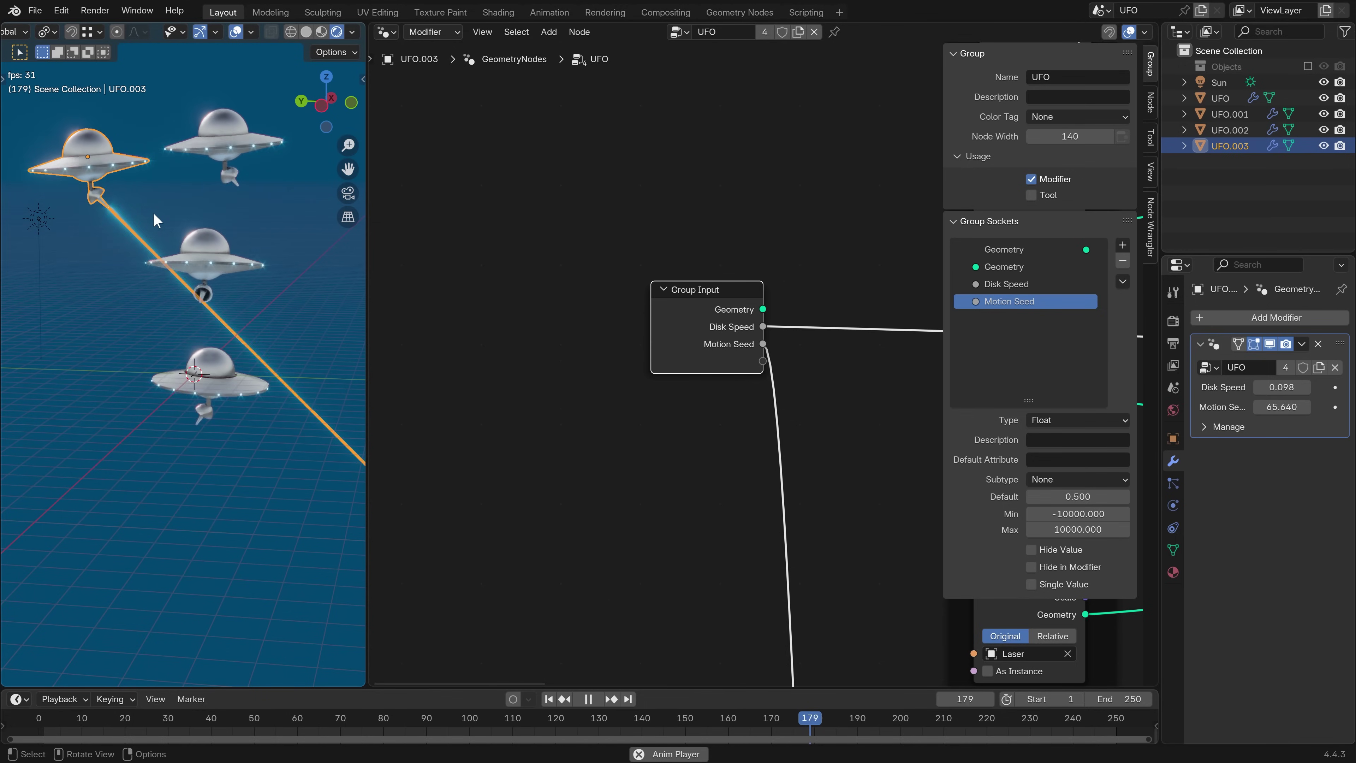
pyautogui.press('r')
pyautogui.press('r')
pyautogui.click(199, 244)
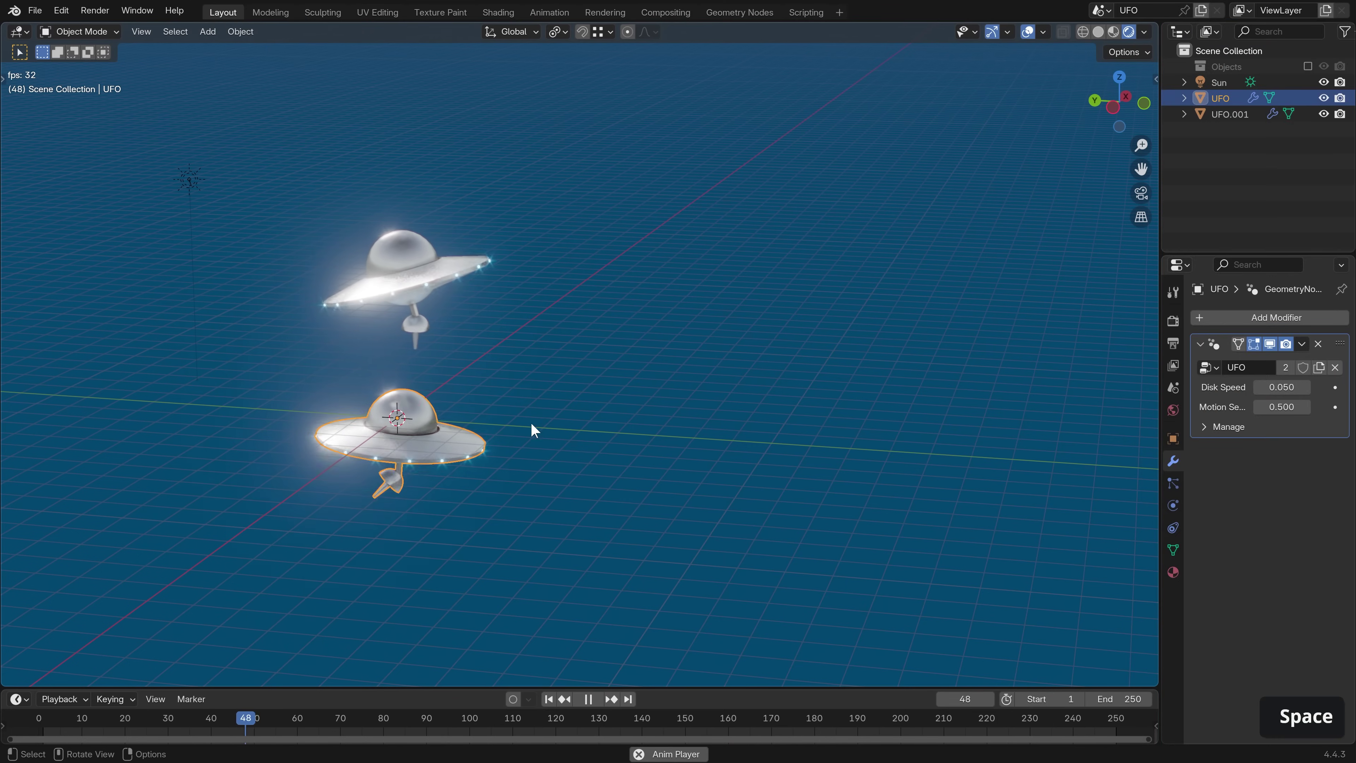
# Place three more linked UFO duplicates around the scene, one with Motion Seed -47.140.
pyautogui.moveTo(526, 432); pyautogui.dragTo(469, 425, button='middle')
pyautogui.scroll(3, 321, 407)
pyautogui.moveTo(321, 407); pyautogui.dragTo(417, 385, button='middle')
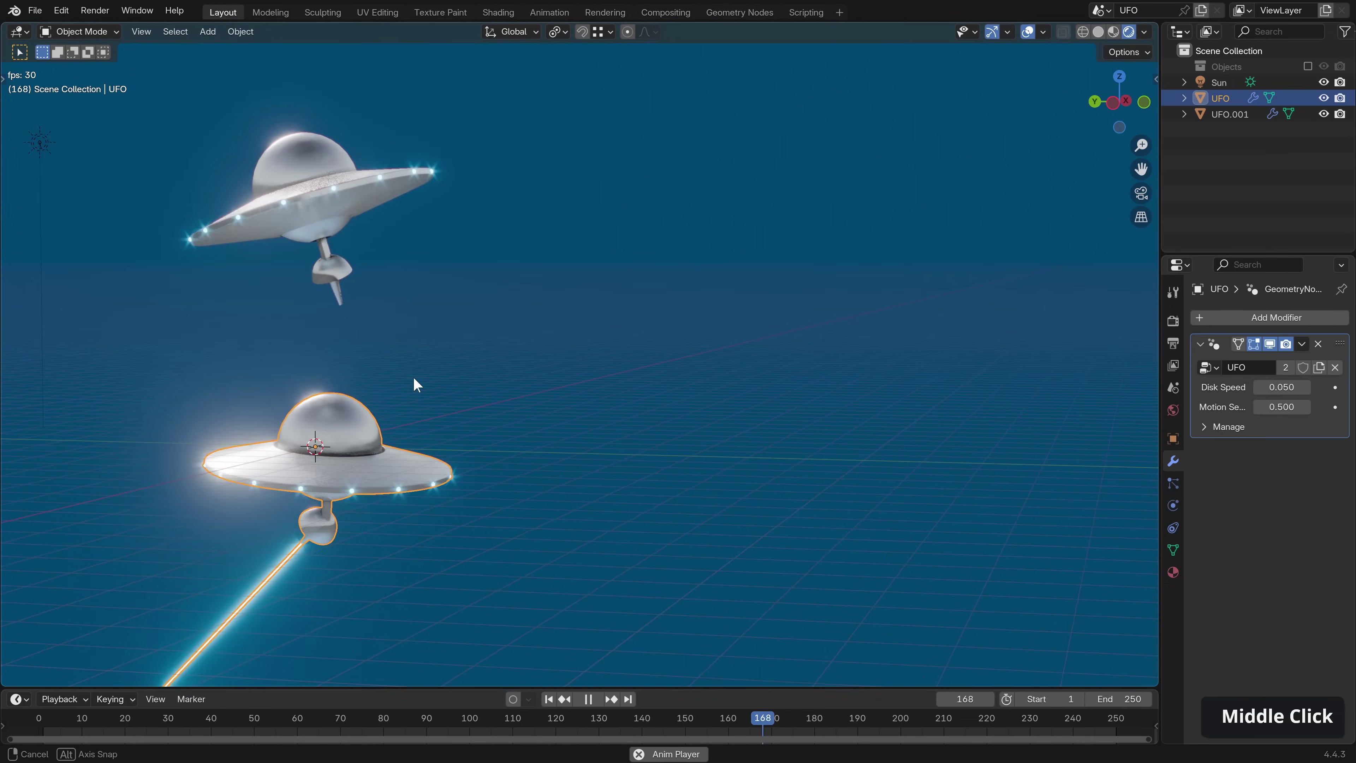
pyautogui.scroll(-2, 419, 439)
pyautogui.hotkey('alt', 'd')
pyautogui.click(604, 320)
pyautogui.hotkey('alt', 'd')
pyautogui.click(788, 449)
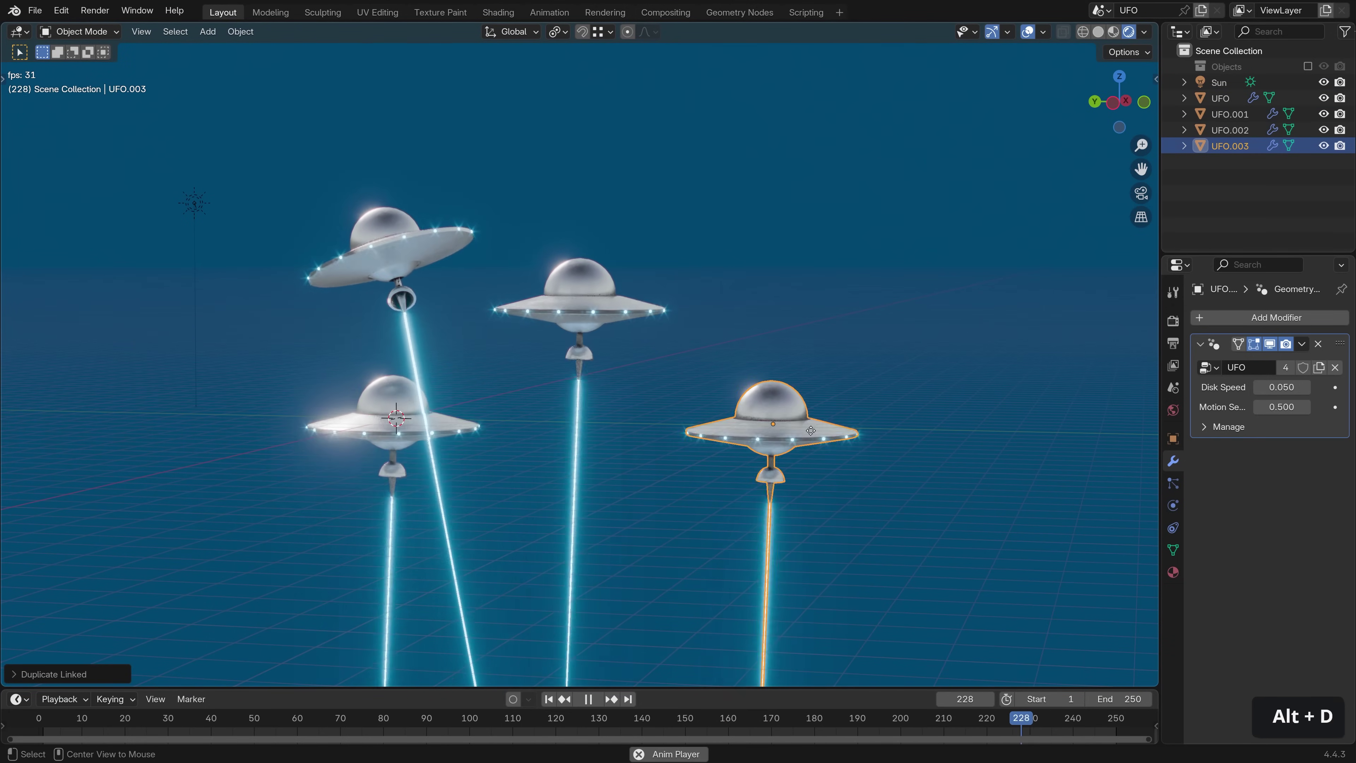
pyautogui.hotkey('alt', 'd')
pyautogui.click(889, 208)
pyautogui.moveTo(1281, 406); pyautogui.dragTo(715, 422)
pyautogui.click(575, 318)
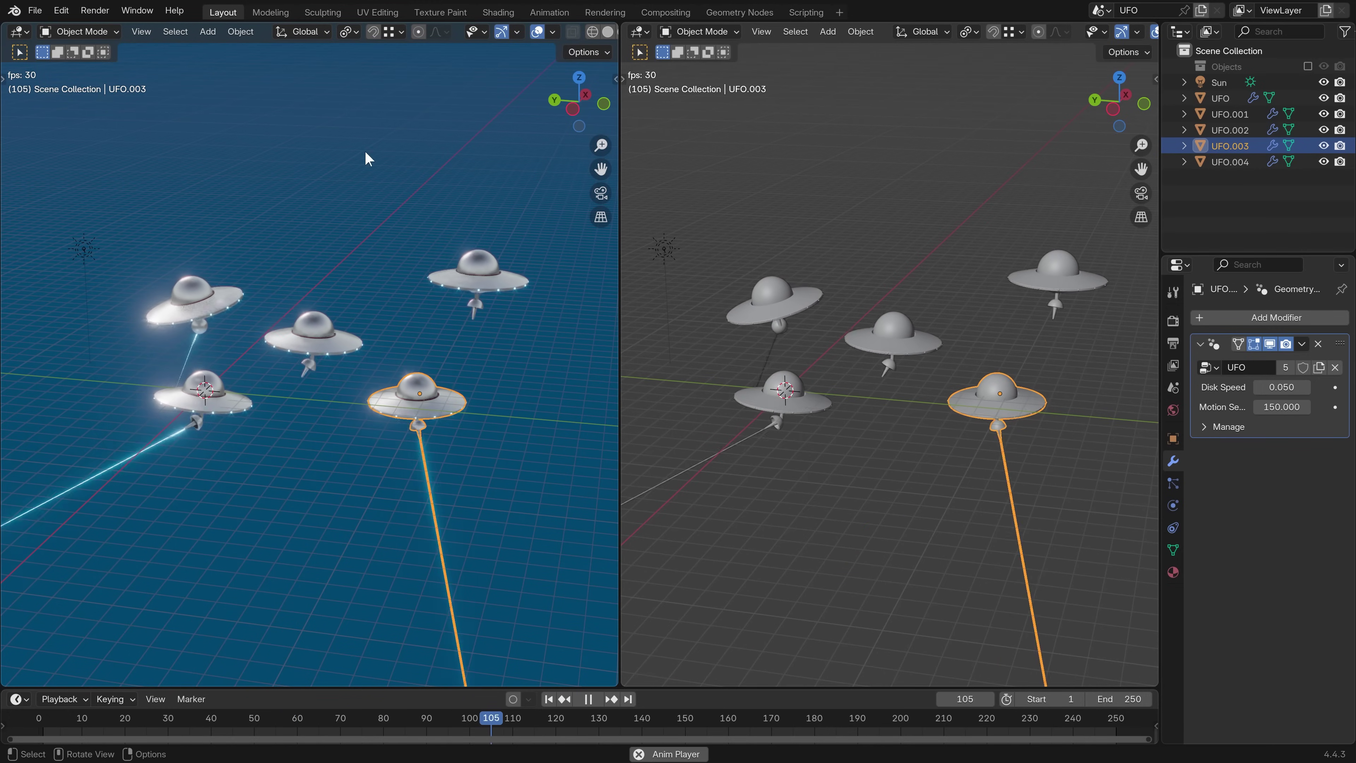
# Turn the right area into a Geometry Node Editor showing the Group Output end.
pyautogui.click(639, 32)
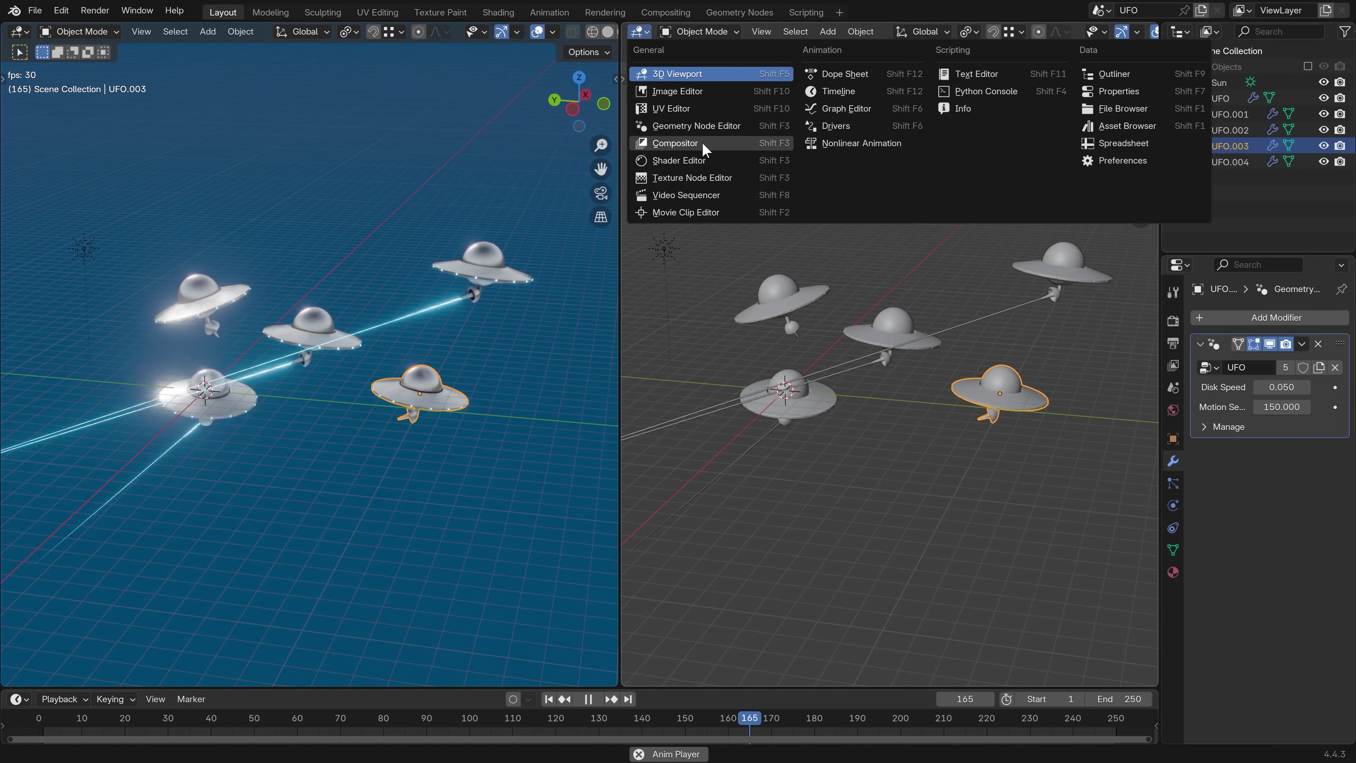
pyautogui.click(718, 128)
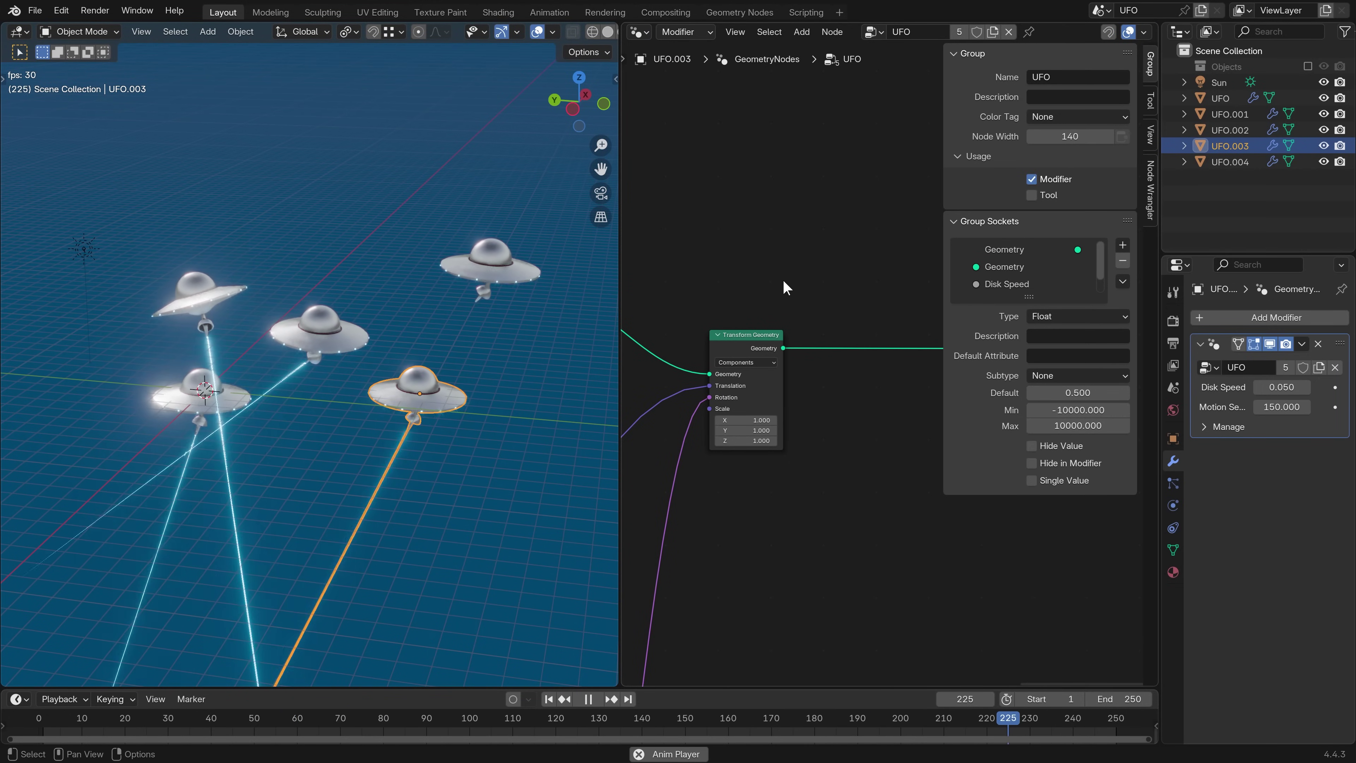
pyautogui.press('n')
pyautogui.moveTo(929, 324); pyautogui.dragTo(896, 287, button='middle')
pyautogui.scroll(2, 827, 340)
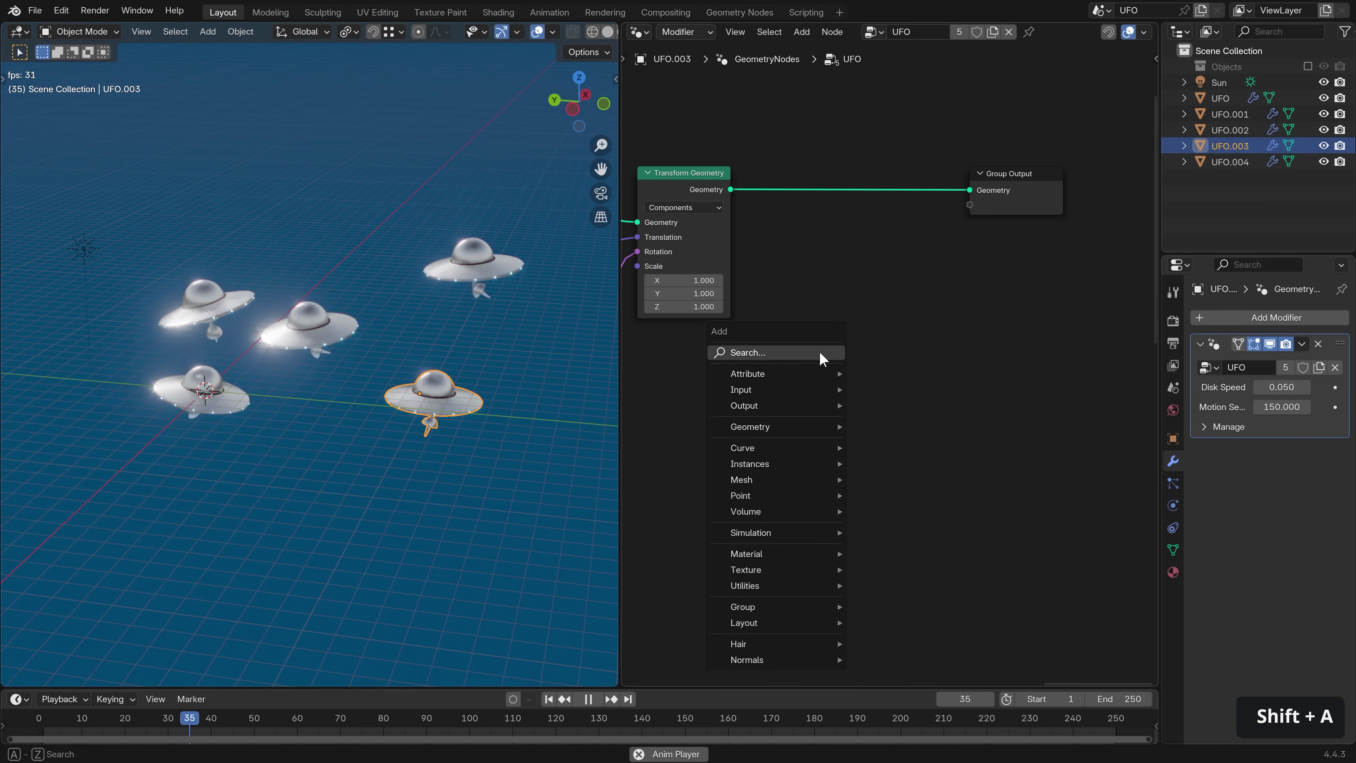
# Insert a Bake node before Group Output and bake the animation for frames 1–250.
pyautogui.press('Return')
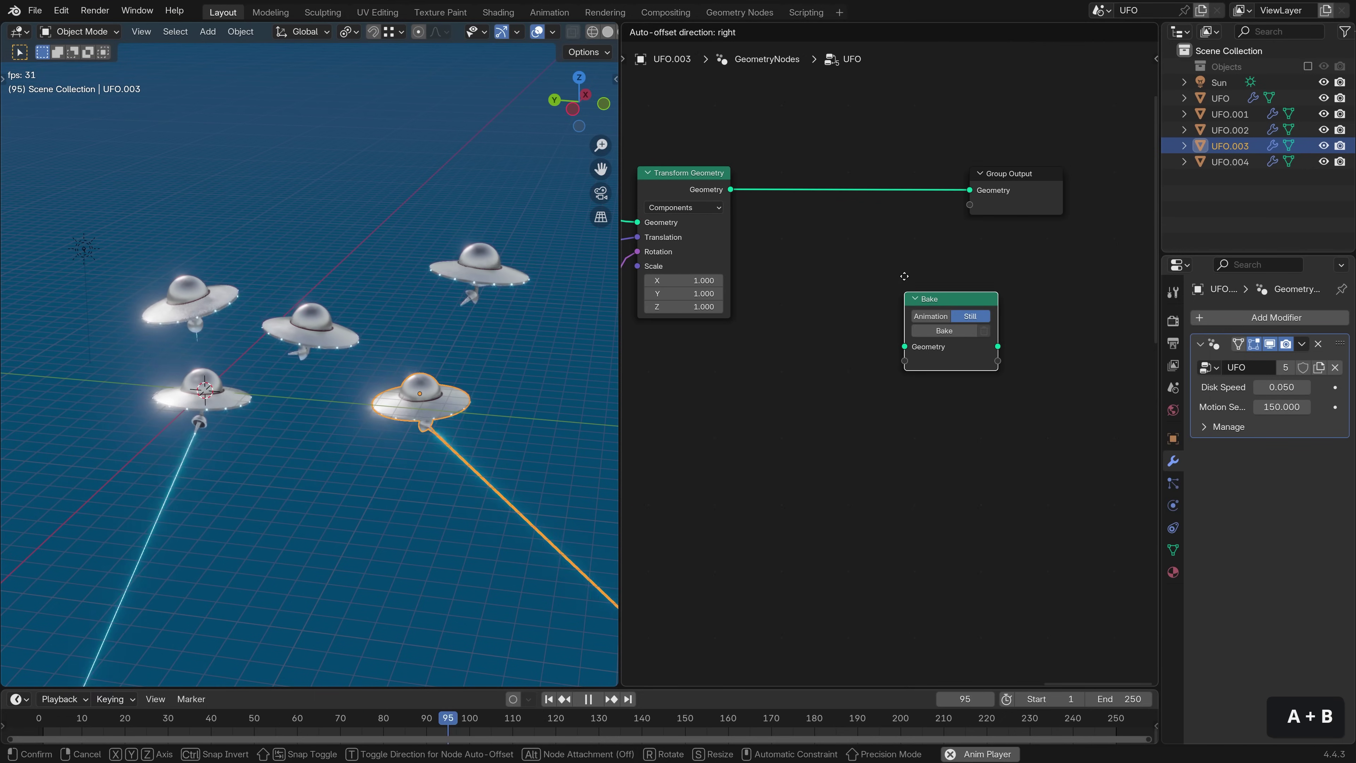
pyautogui.moveTo(947, 283); pyautogui.dragTo(849, 155)
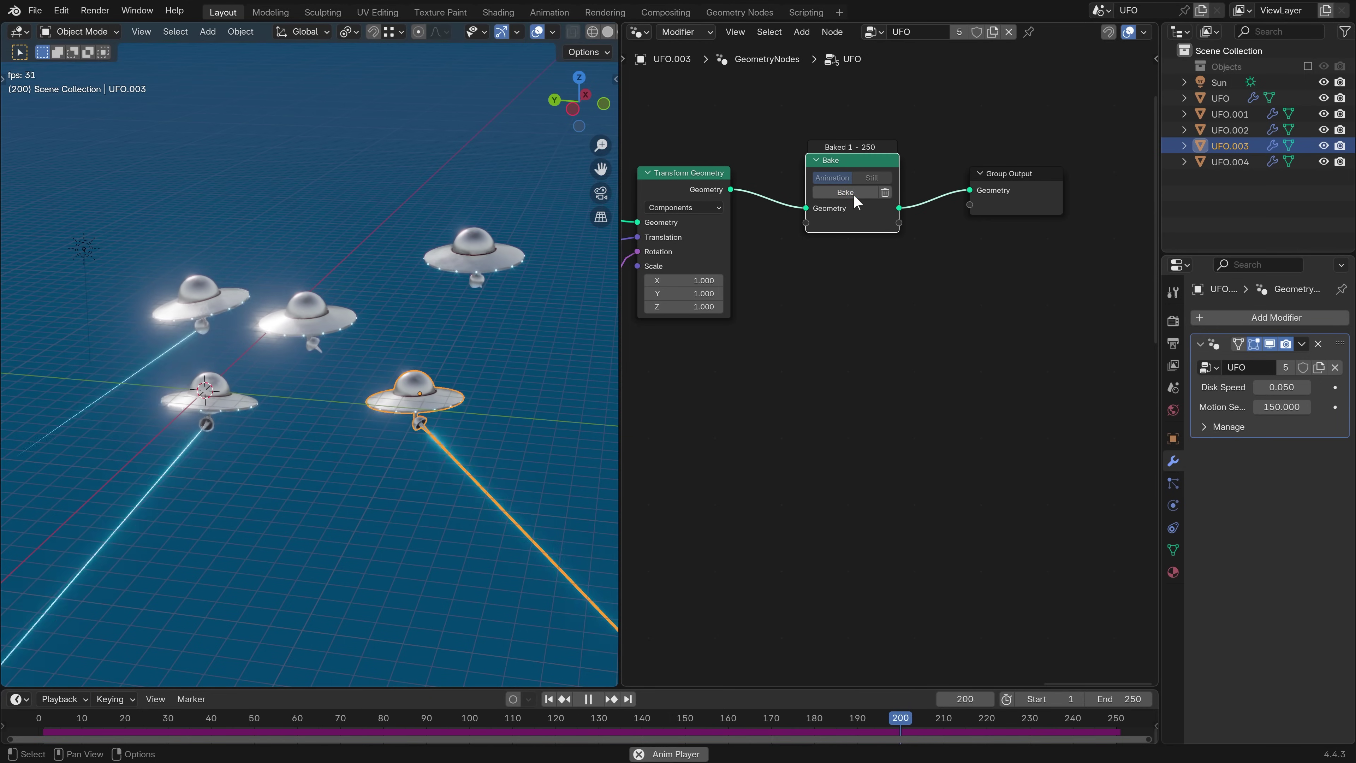
pyautogui.scroll(-5, 936, 380)
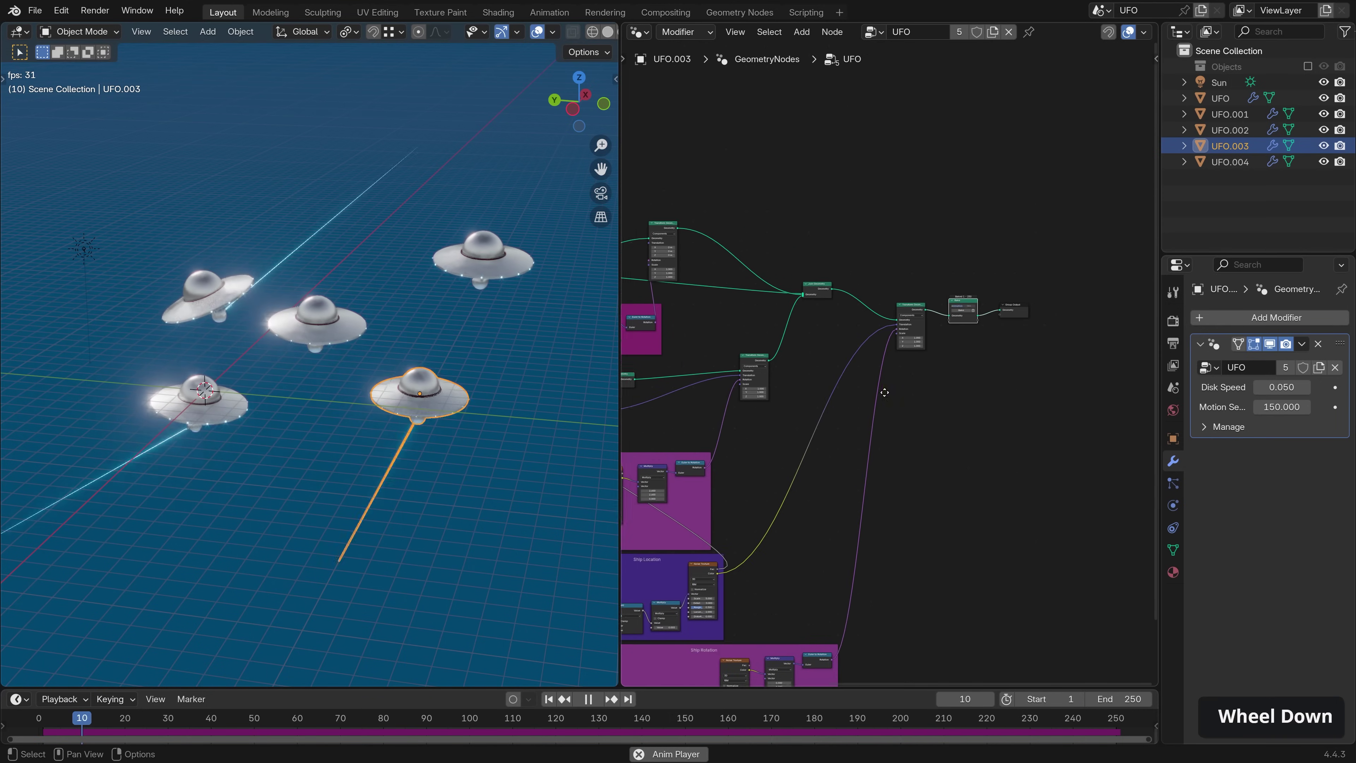
pyautogui.moveTo(796, 165); pyautogui.dragTo(878, 383, button='middle')
pyautogui.scroll(5, 878, 383)
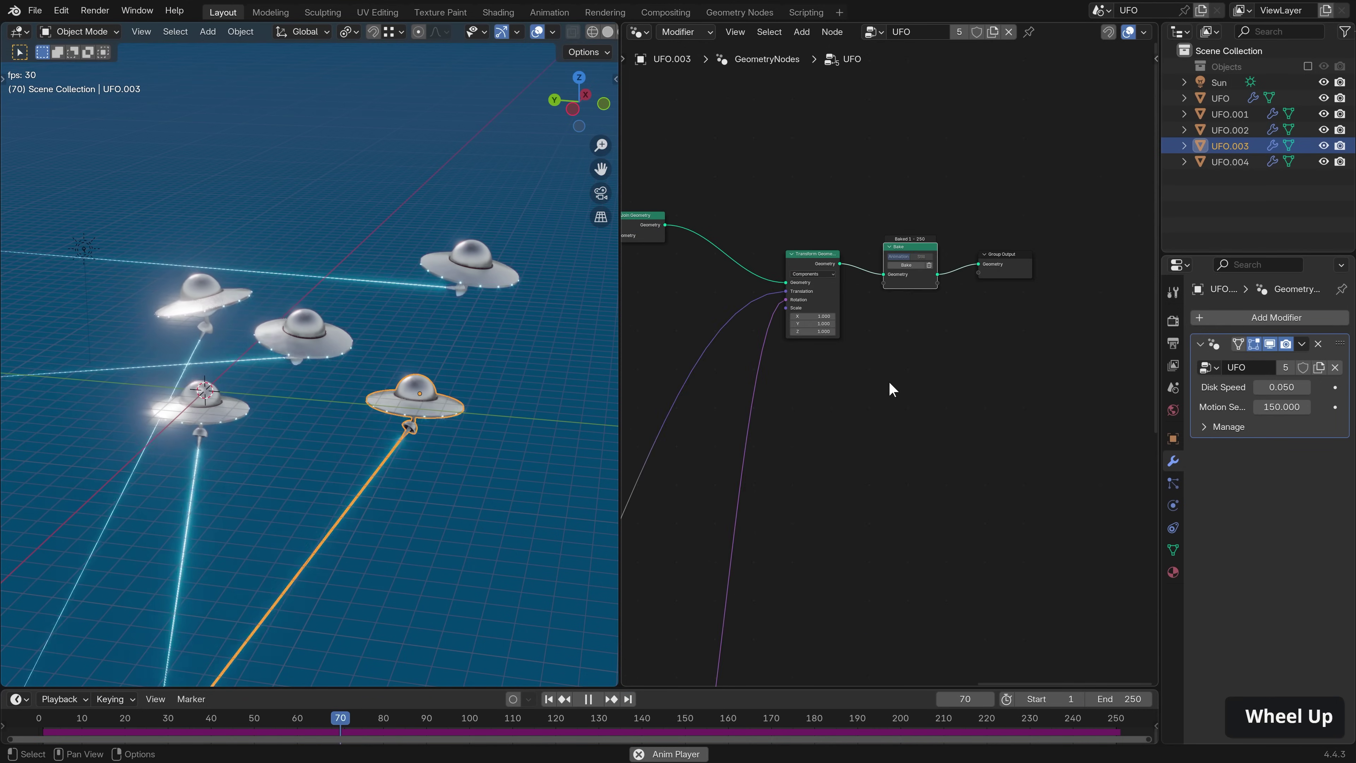